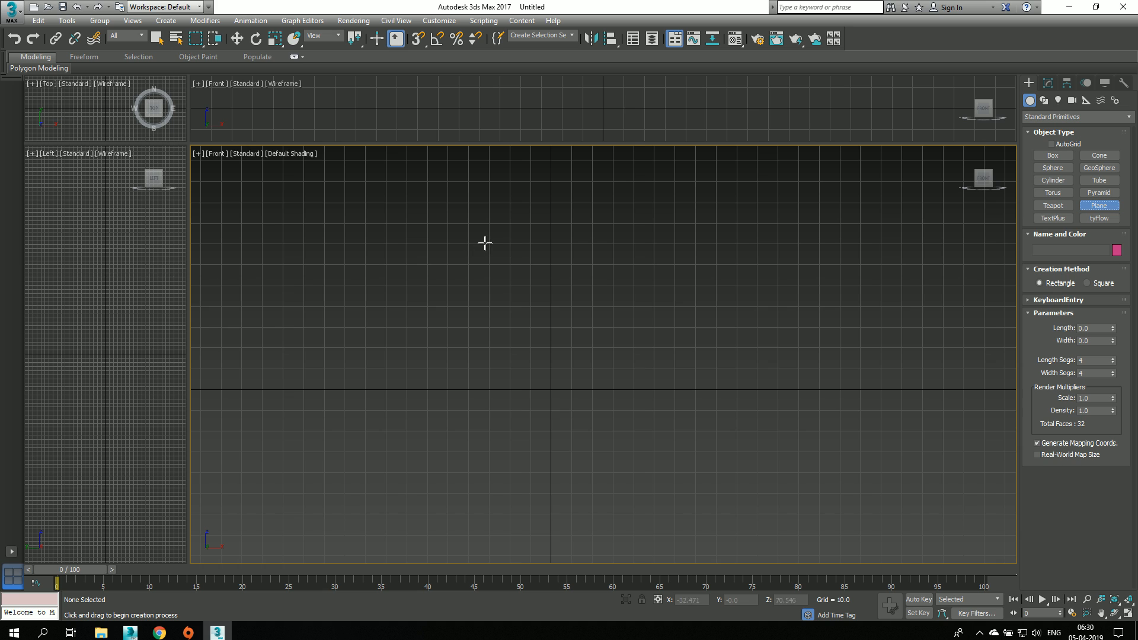
Step: Create a plane about 120 units long and 64 wide in the front view, and switch to the perspective view
{"action": "left_click_drag", "start_coordinate": [489, 241], "coordinate": [622, 491]}
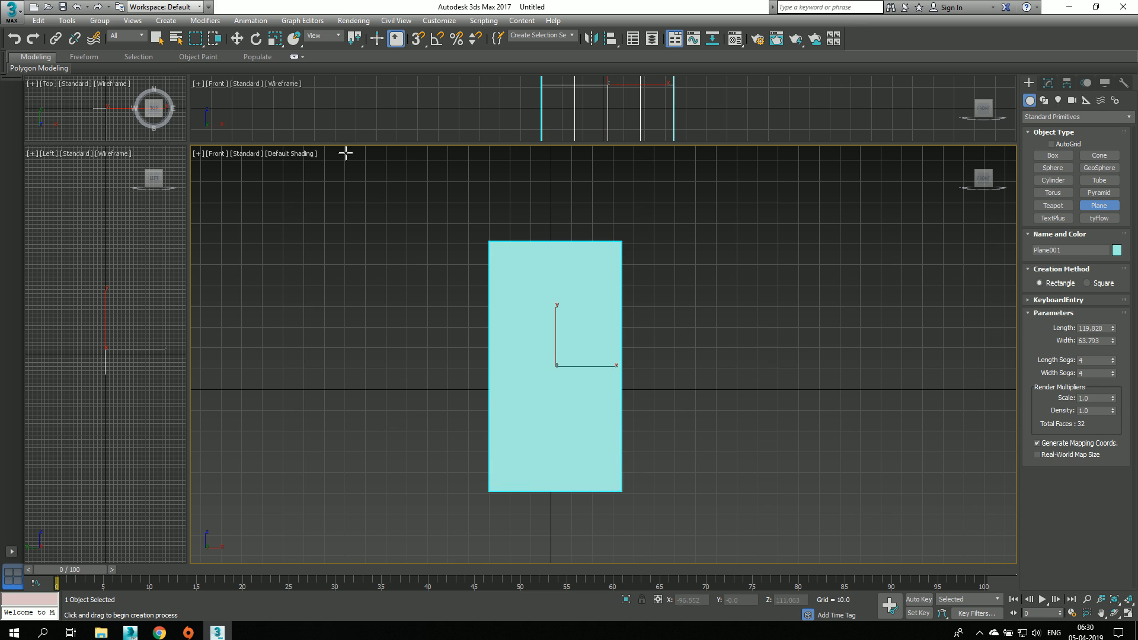
{"action": "left_click", "coordinate": [237, 39]}
{"action": "key", "text": "p"}
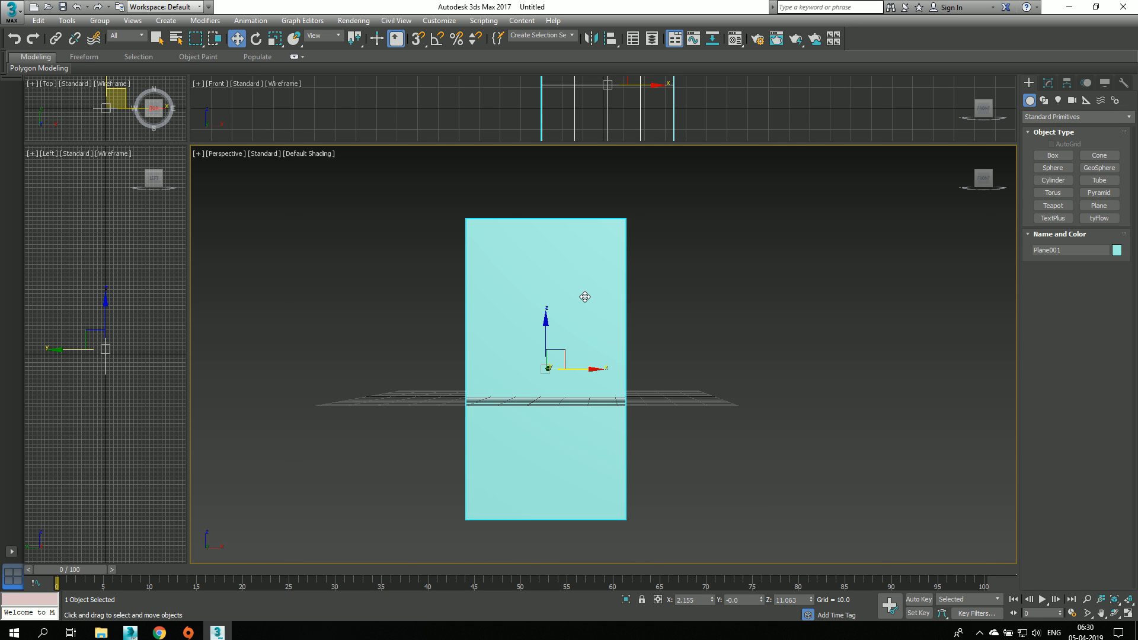
Step: Scale the plane down uniformly to roughly 60% of its size and raise it to about Z 42.7
{"action": "middle_click_drag", "start_coordinate": [572, 310], "coordinate": [489, 250], "text": "alt"}
{"action": "left_click", "coordinate": [275, 38]}
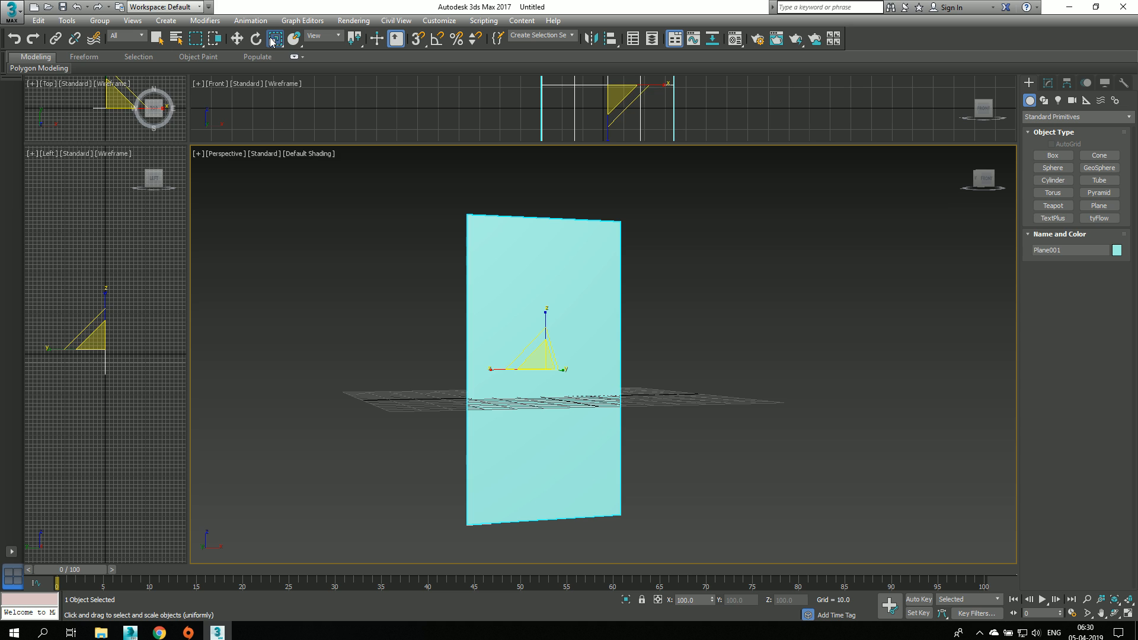
{"action": "left_click_drag", "start_coordinate": [543, 360], "coordinate": [539, 402]}
{"action": "middle_click_drag", "start_coordinate": [629, 367], "coordinate": [545, 312], "text": "alt"}
{"action": "left_click", "coordinate": [239, 39]}
{"action": "middle_click_drag", "start_coordinate": [564, 356], "coordinate": [564, 310], "text": "alt"}
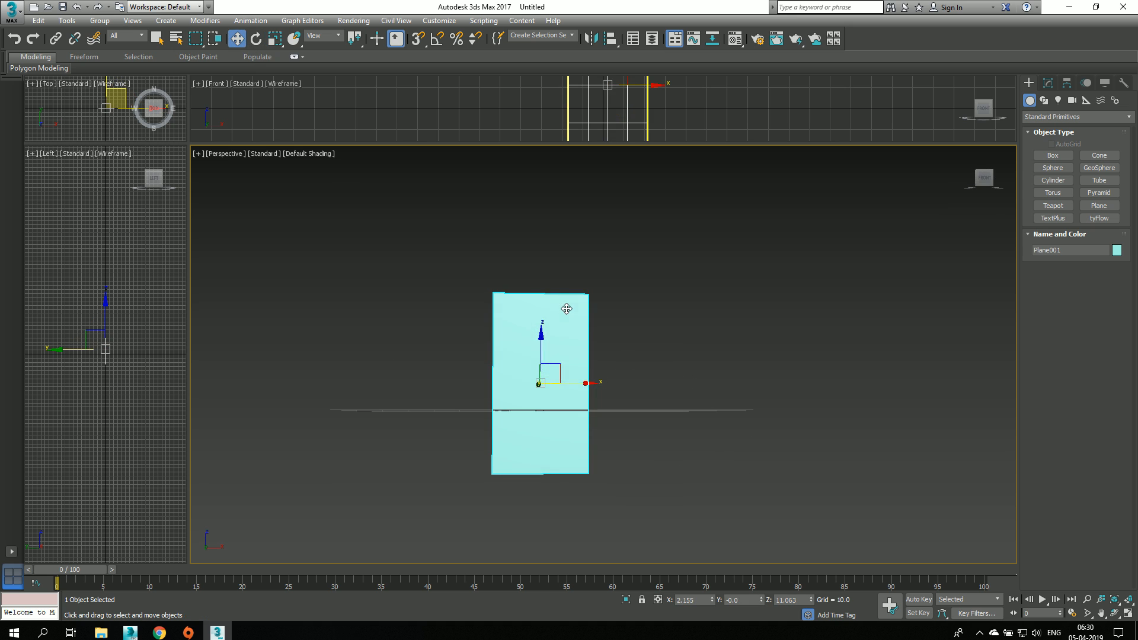
{"action": "left_click_drag", "start_coordinate": [543, 347], "coordinate": [547, 271]}
{"action": "middle_click_drag", "start_coordinate": [649, 299], "coordinate": [643, 385]}
{"action": "key", "text": "f"}
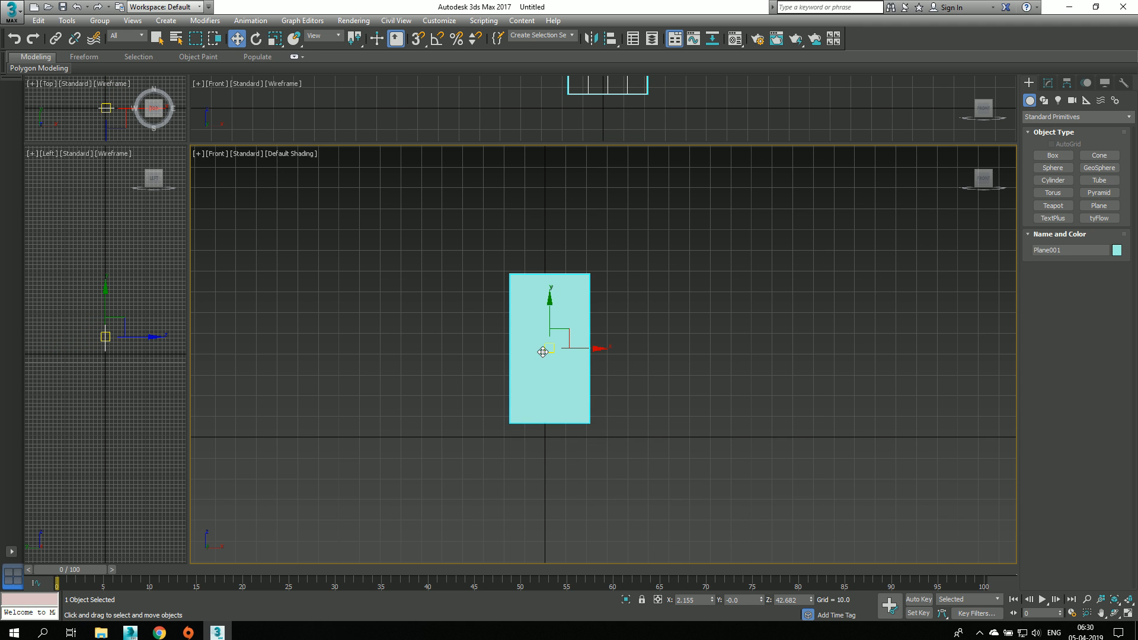
Step: Change the plane's object color to light grey
{"action": "left_click", "coordinate": [1042, 155]}
{"action": "left_click", "coordinate": [236, 39]}
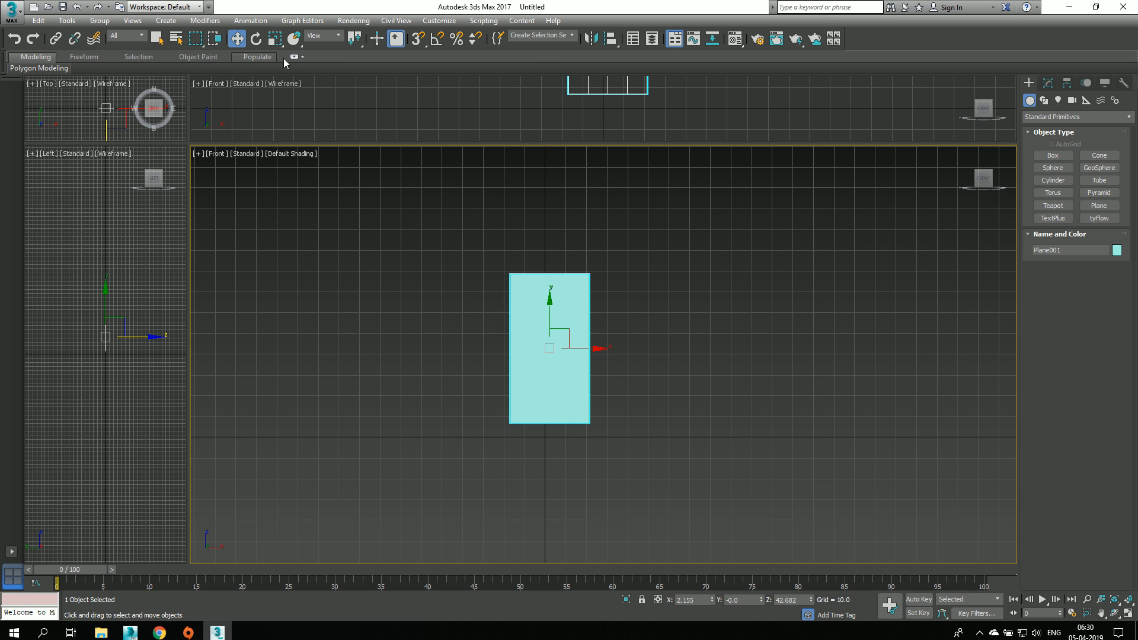
{"action": "left_click", "coordinate": [1116, 250]}
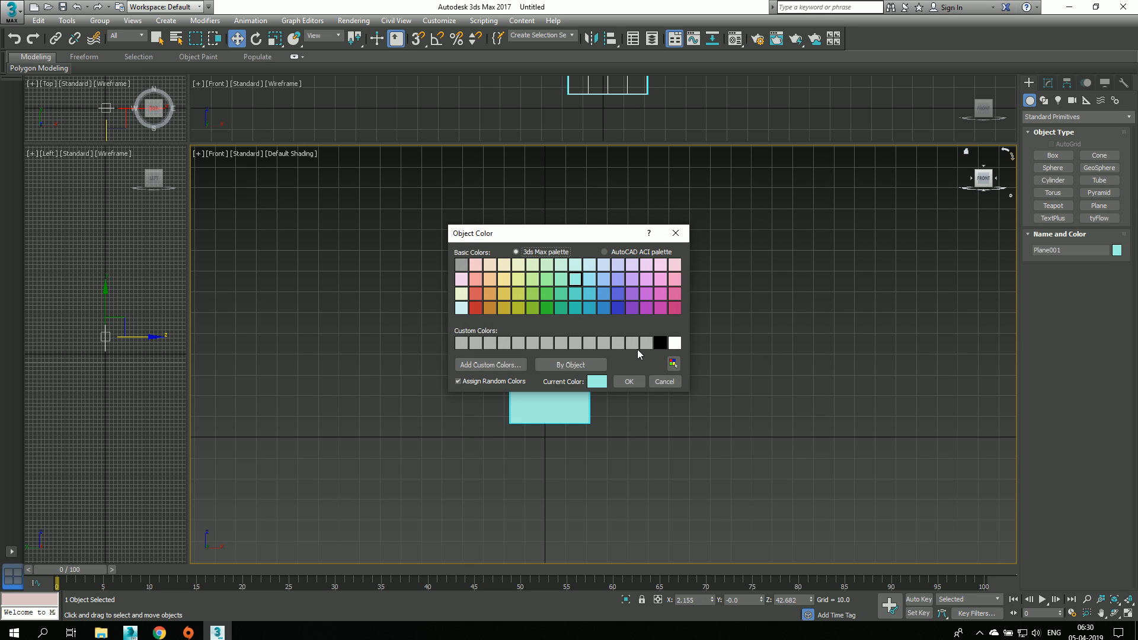
{"action": "left_click", "coordinate": [631, 343]}
{"action": "left_click", "coordinate": [629, 381]}
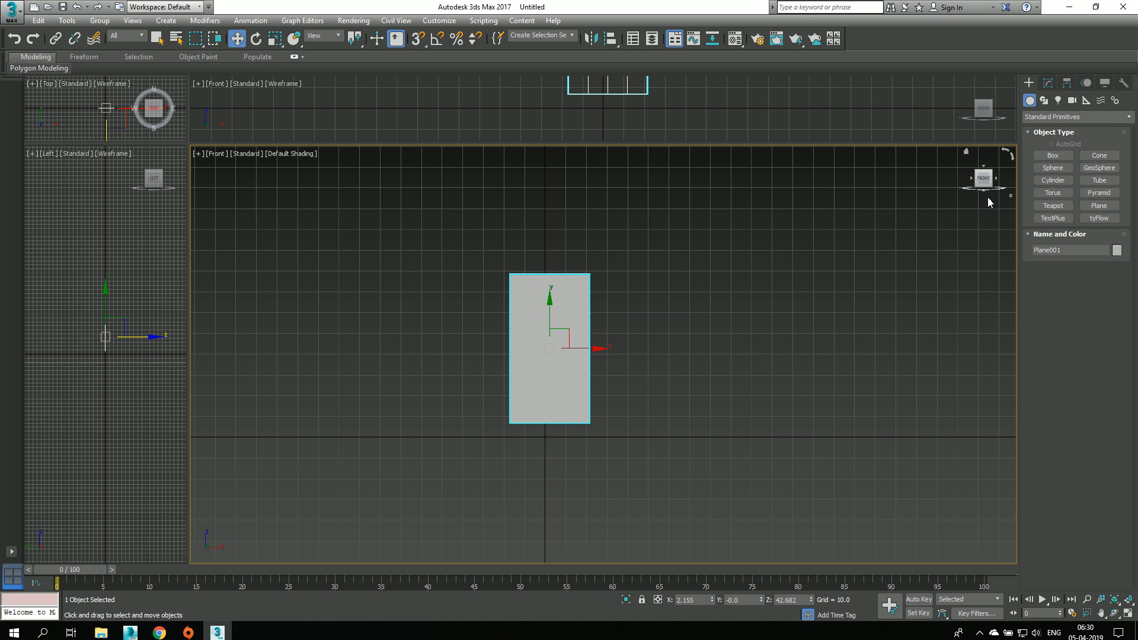
Step: Create a box about 10.8 long, 43.7 wide and 6.3 deep across the plane's upper edge in the front view
{"action": "left_click", "coordinate": [1051, 155]}
{"action": "scroll", "coordinate": [523, 241], "scroll_direction": "up", "scroll_amount": 3}
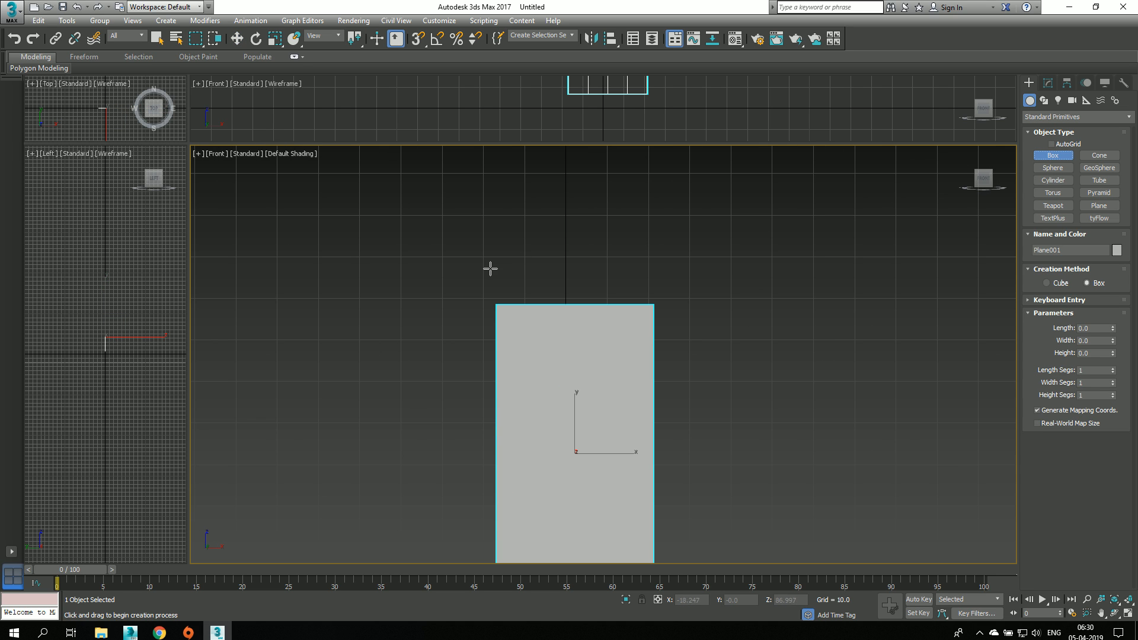
{"action": "left_click_drag", "start_coordinate": [483, 260], "coordinate": [666, 307]}
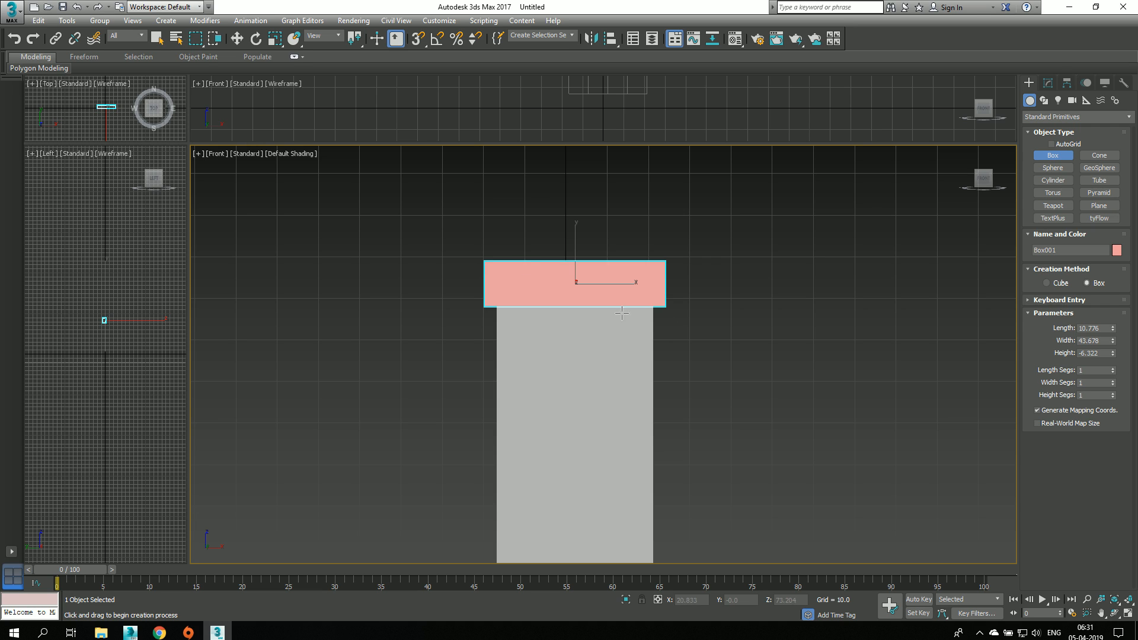
{"action": "left_click", "coordinate": [237, 38]}
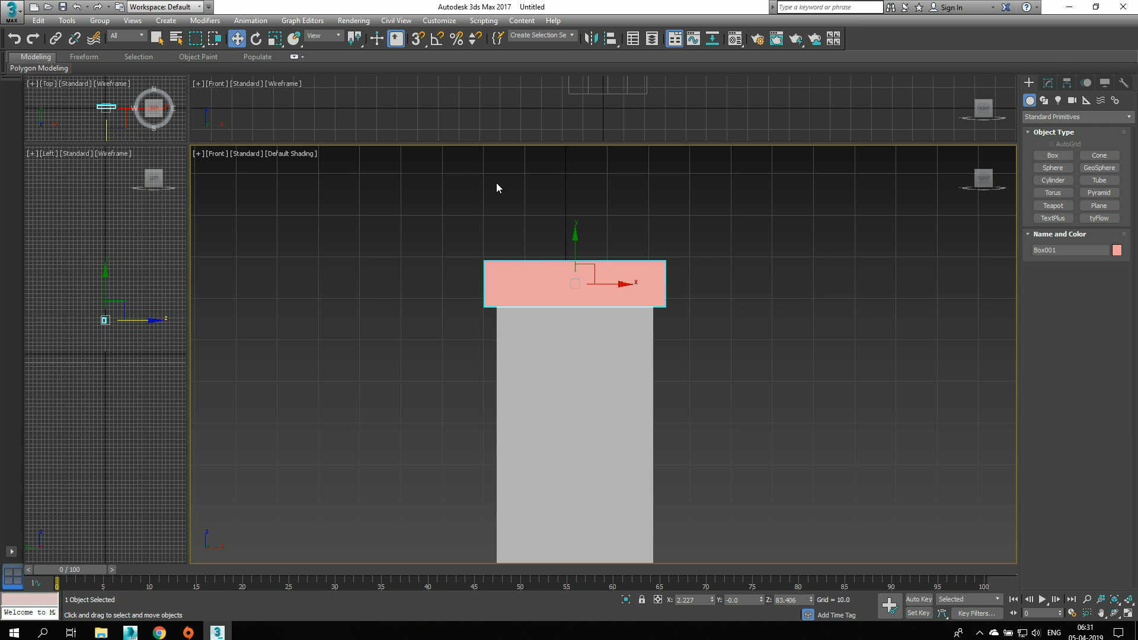
Step: Move the box along Y to about -3 so that it straddles the plane's upper edge
{"action": "middle_click_drag", "start_coordinate": [496, 183], "coordinate": [600, 233], "text": "alt"}
{"action": "left_click_drag", "start_coordinate": [551, 282], "coordinate": [563, 283]}
{"action": "middle_click_drag", "start_coordinate": [700, 277], "coordinate": [685, 274]}
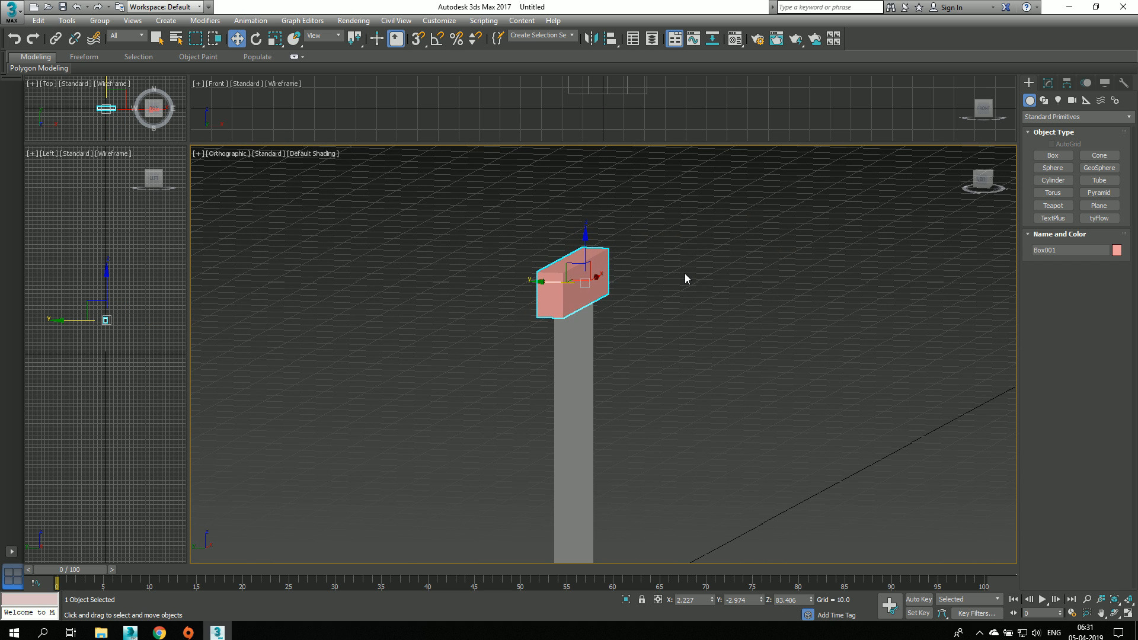
Step: Clone the box as a single copy down along Z to about 2.5, covering the plane's lower edge
{"action": "key", "text": "f"}
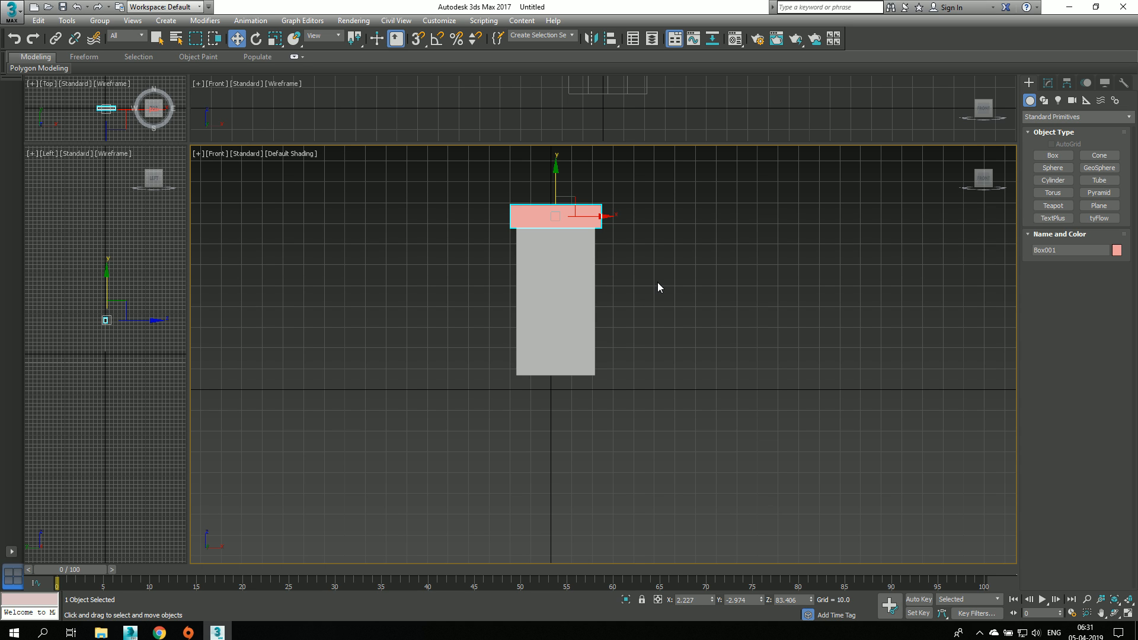
{"action": "key", "text": "p"}
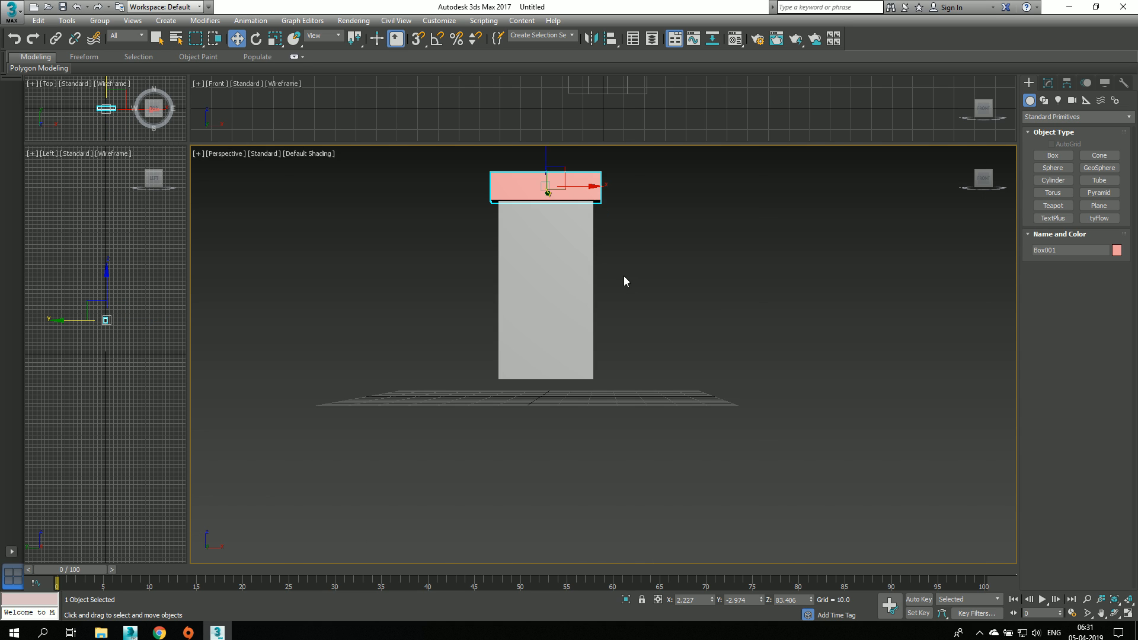
{"action": "middle_click_drag", "start_coordinate": [623, 276], "coordinate": [652, 333]}
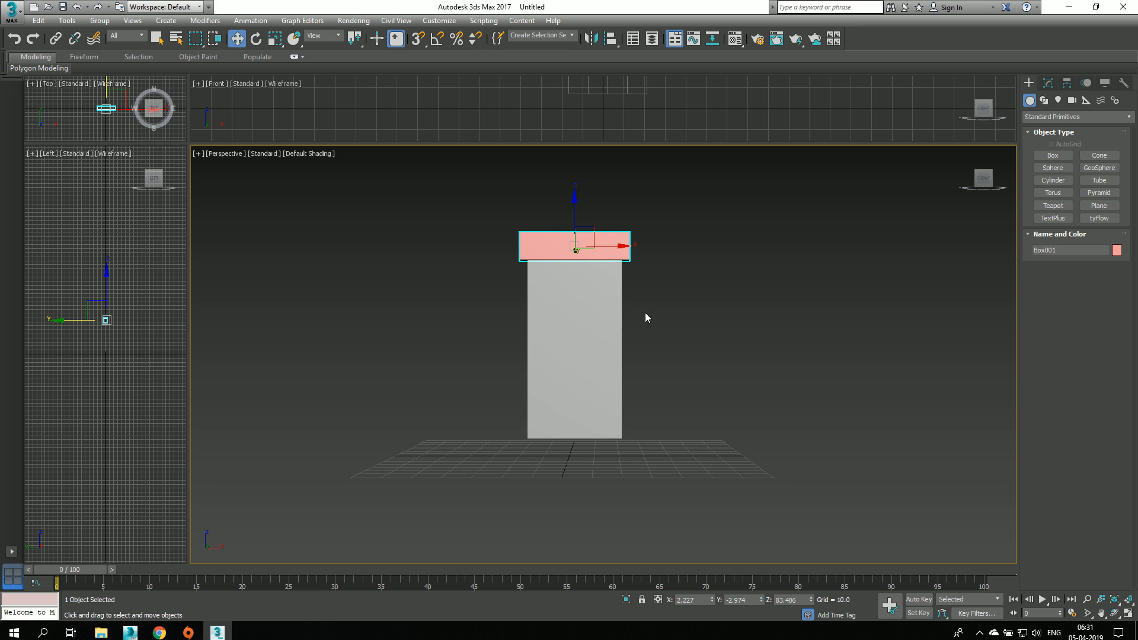
{"action": "left_click", "coordinate": [600, 320]}
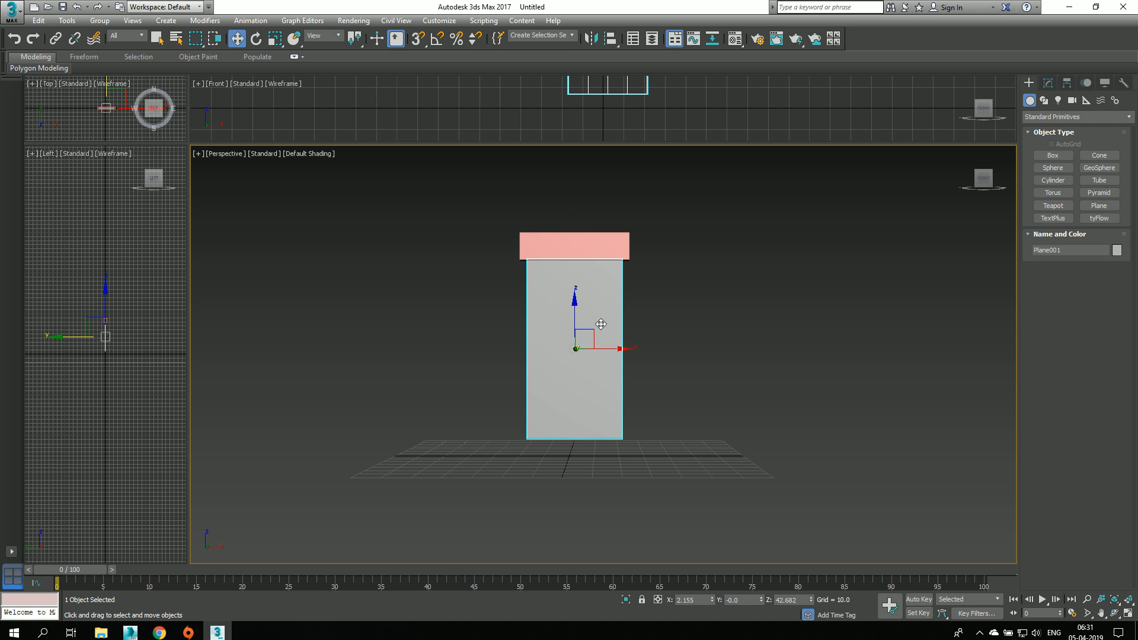
{"action": "left_click", "coordinate": [603, 247]}
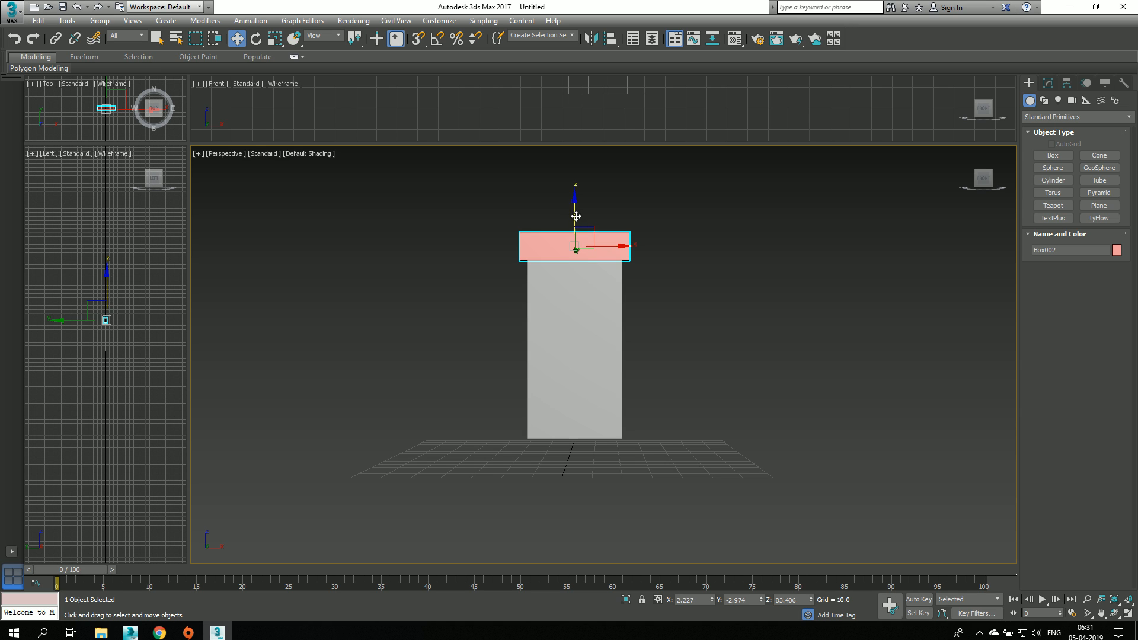
{"action": "left_click_drag", "start_coordinate": [575, 215], "coordinate": [559, 418], "text": "shift"}
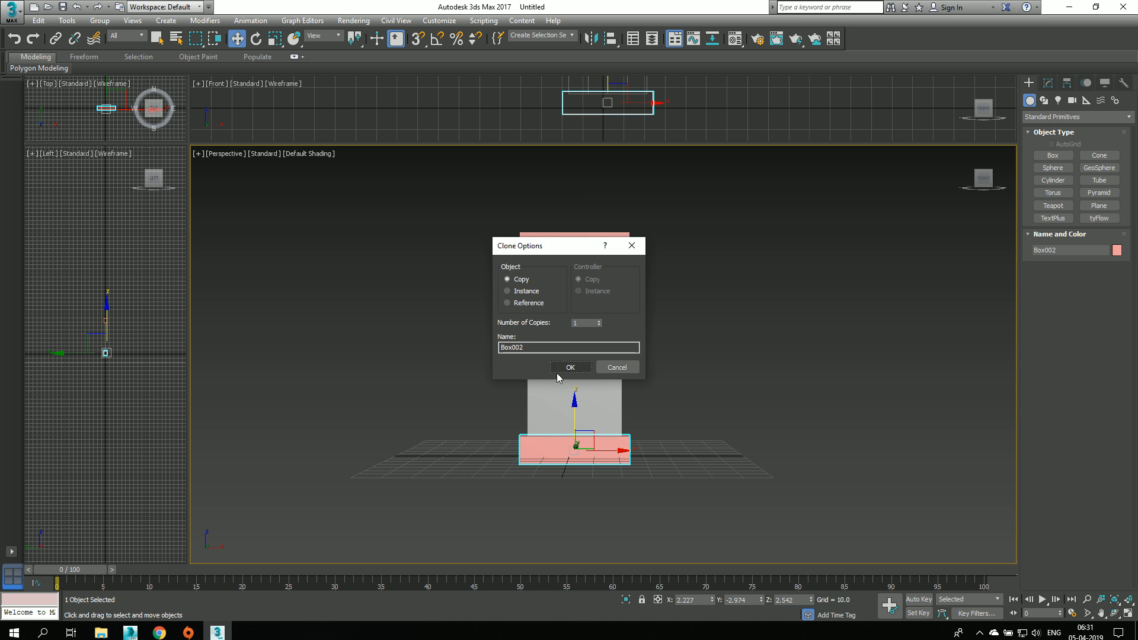
{"action": "left_click", "coordinate": [565, 368]}
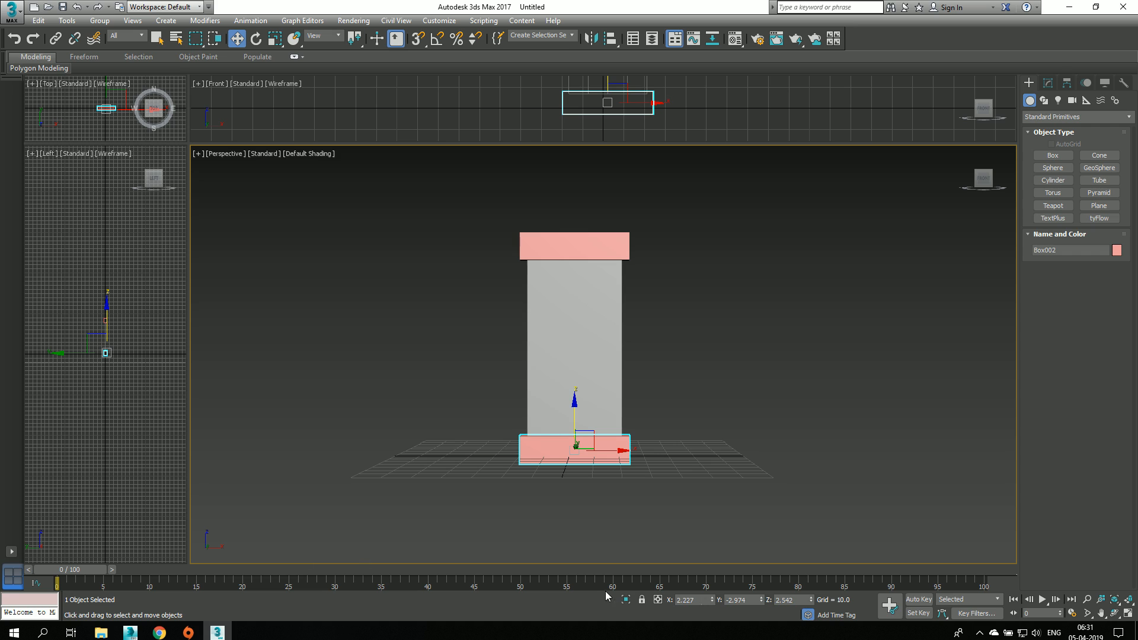
Step: Record the upper box's starting position with Auto Key at frames 0 and 10
{"action": "left_click", "coordinate": [918, 599]}
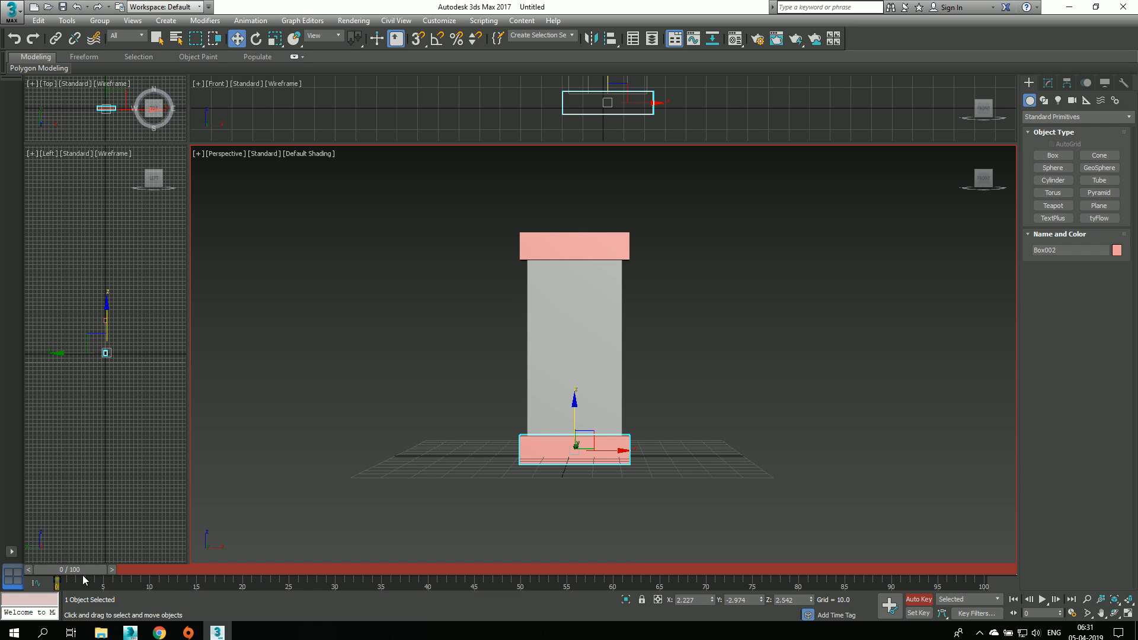
{"action": "mouse_move", "coordinate": [72, 570]}
{"action": "left_mouse_down"}
{"action": "mouse_move", "coordinate": [106, 570]}
{"action": "mouse_move", "coordinate": [54, 568]}
{"action": "left_mouse_up"}
{"action": "left_click", "coordinate": [537, 243]}
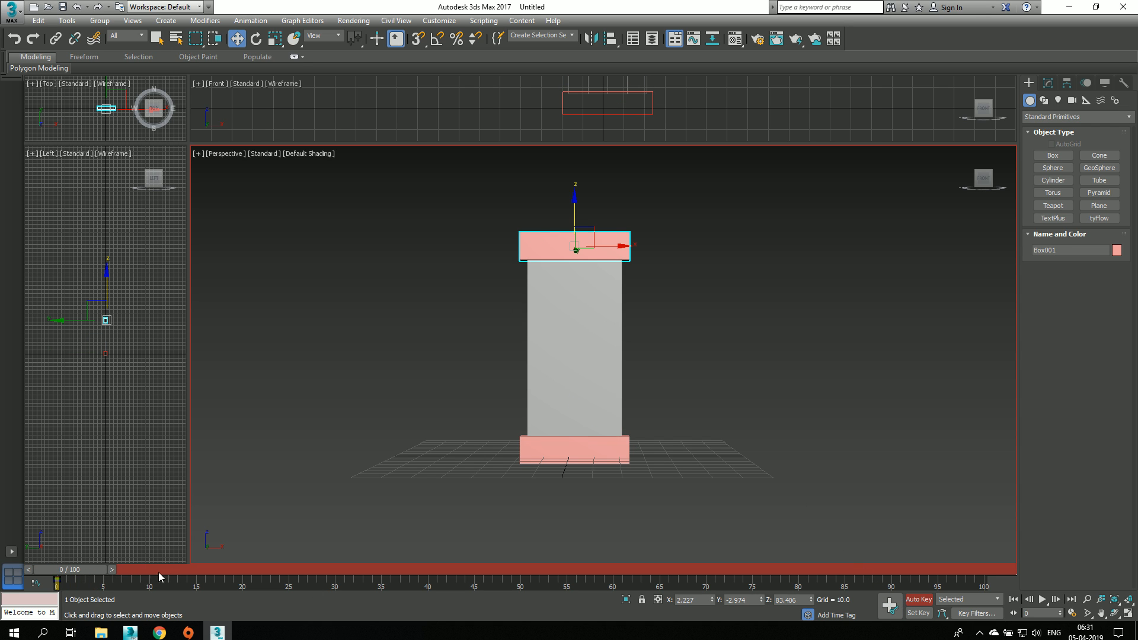
{"action": "left_click_drag", "start_coordinate": [73, 570], "coordinate": [154, 571]}
{"action": "left_click", "coordinate": [916, 600]}
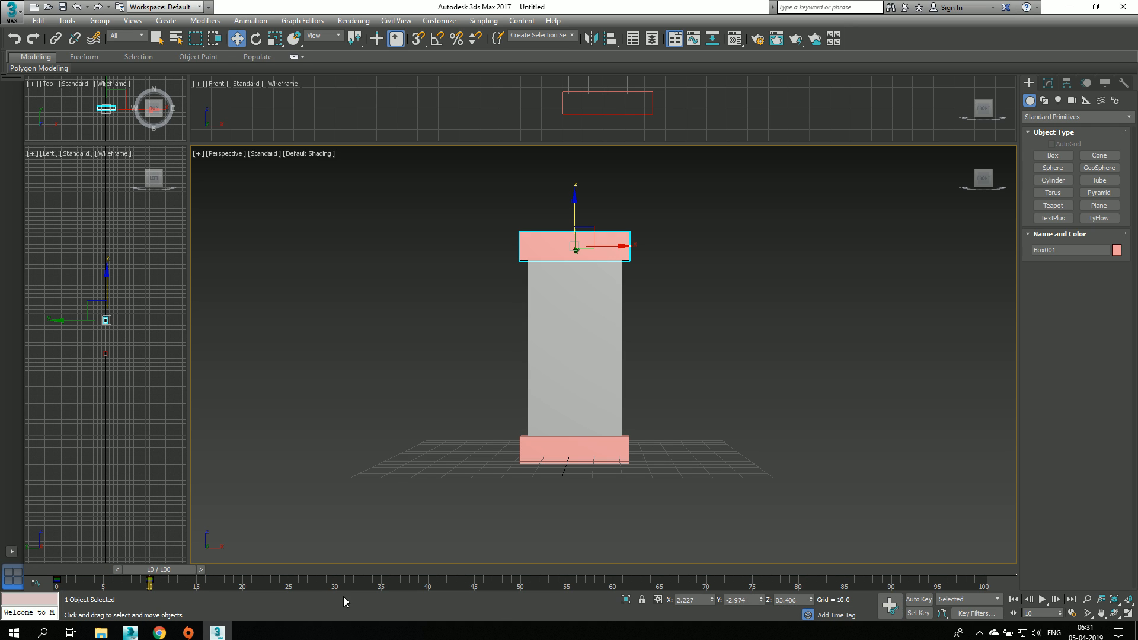
Step: Animate the boxes apart with Auto Key at frame 30, raising the upper one and lowering the other to about Z -18
{"action": "left_click", "coordinate": [918, 599]}
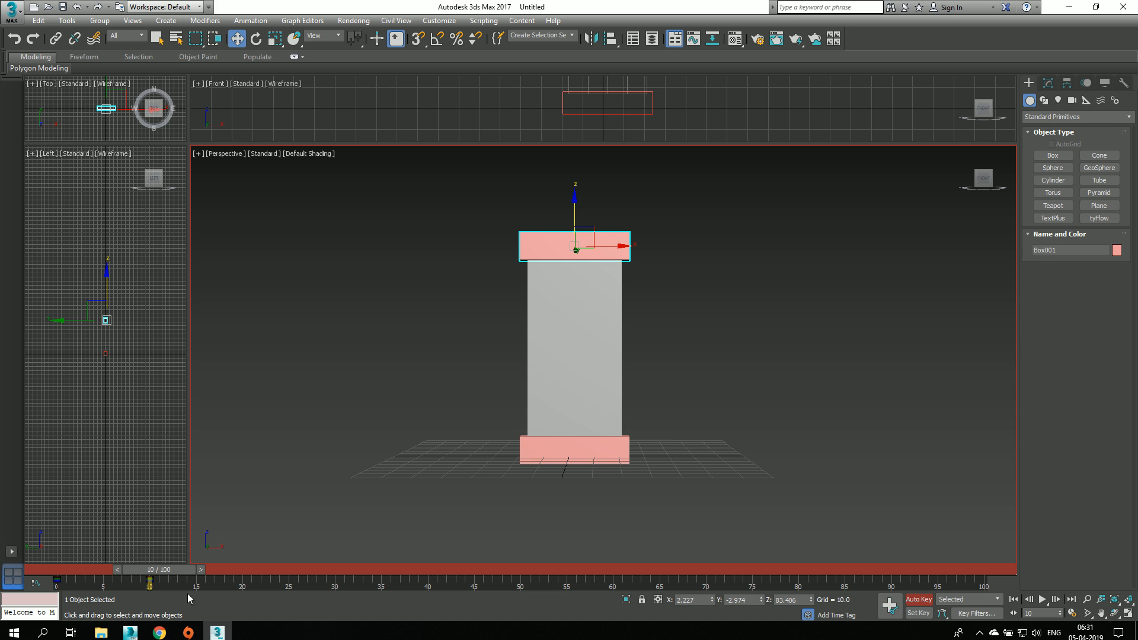
{"action": "left_click_drag", "start_coordinate": [159, 569], "coordinate": [335, 569]}
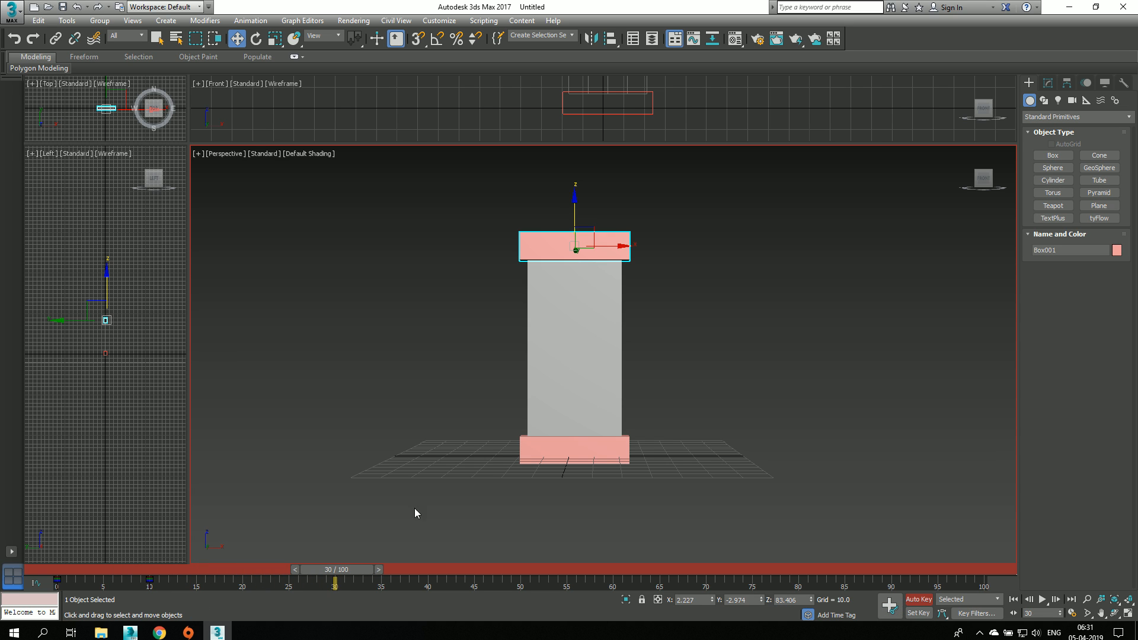
{"action": "middle_click_drag", "start_coordinate": [591, 360], "coordinate": [572, 432]}
{"action": "left_click", "coordinate": [640, 368]}
{"action": "left_click", "coordinate": [551, 320]}
{"action": "left_click_drag", "start_coordinate": [557, 289], "coordinate": [558, 218]}
{"action": "middle_click_drag", "start_coordinate": [668, 385], "coordinate": [696, 302]}
{"action": "left_click", "coordinate": [585, 432]}
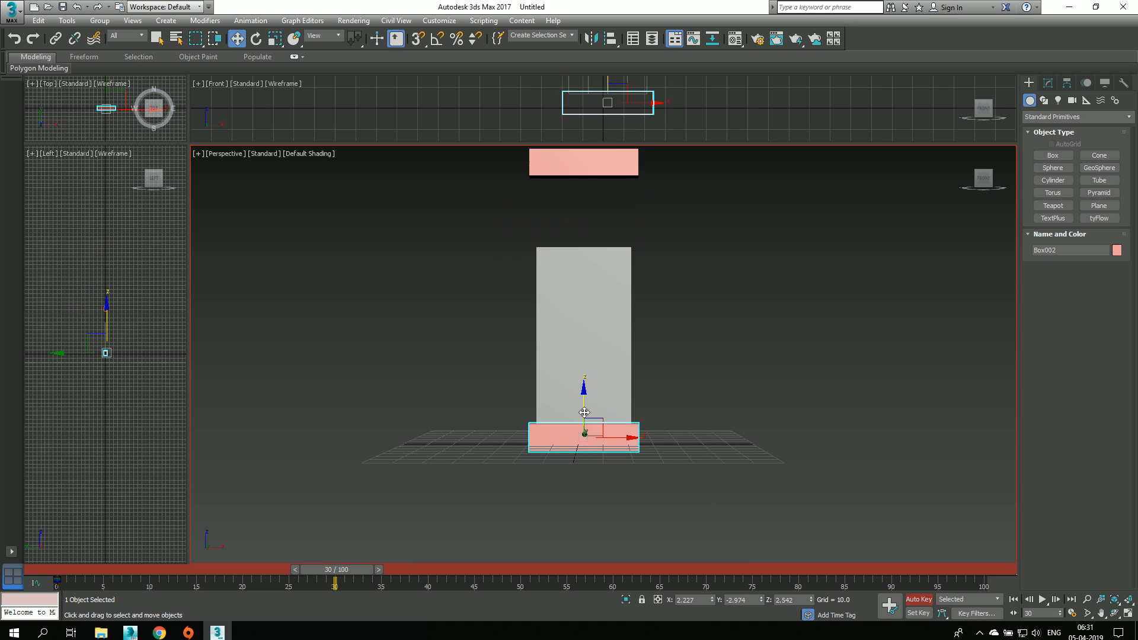
{"action": "left_click_drag", "start_coordinate": [584, 412], "coordinate": [584, 463]}
{"action": "middle_click_drag", "start_coordinate": [723, 473], "coordinate": [714, 471]}
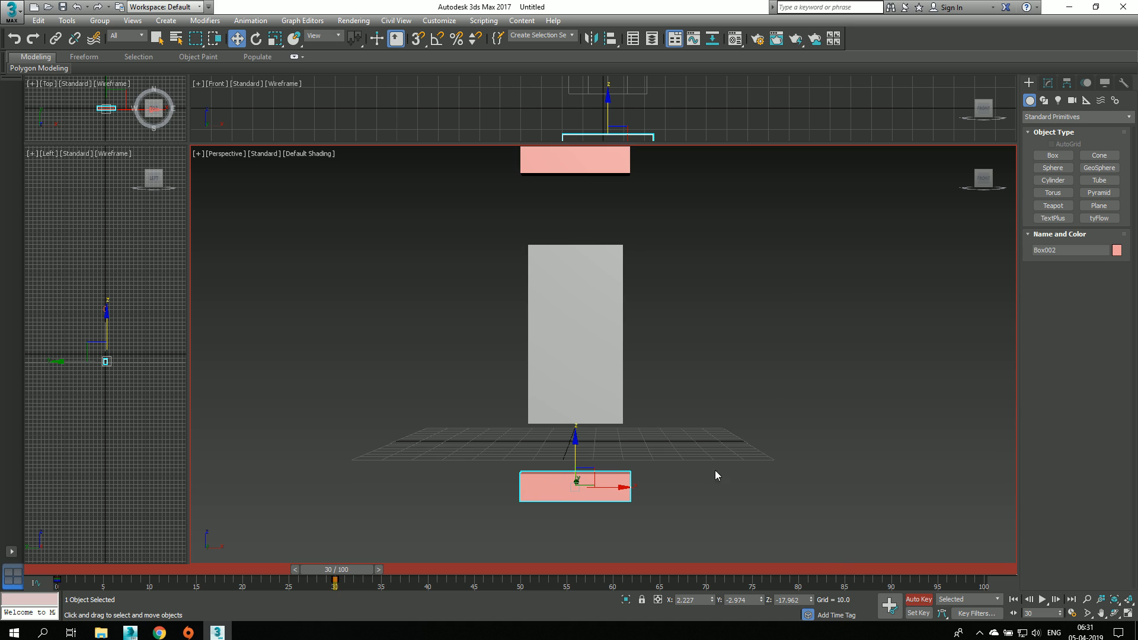
{"action": "left_click", "coordinate": [918, 599]}
Step: Create a tyFlow object on the ground grid beside the plane
{"action": "middle_click_drag", "start_coordinate": [653, 341], "coordinate": [645, 362]}
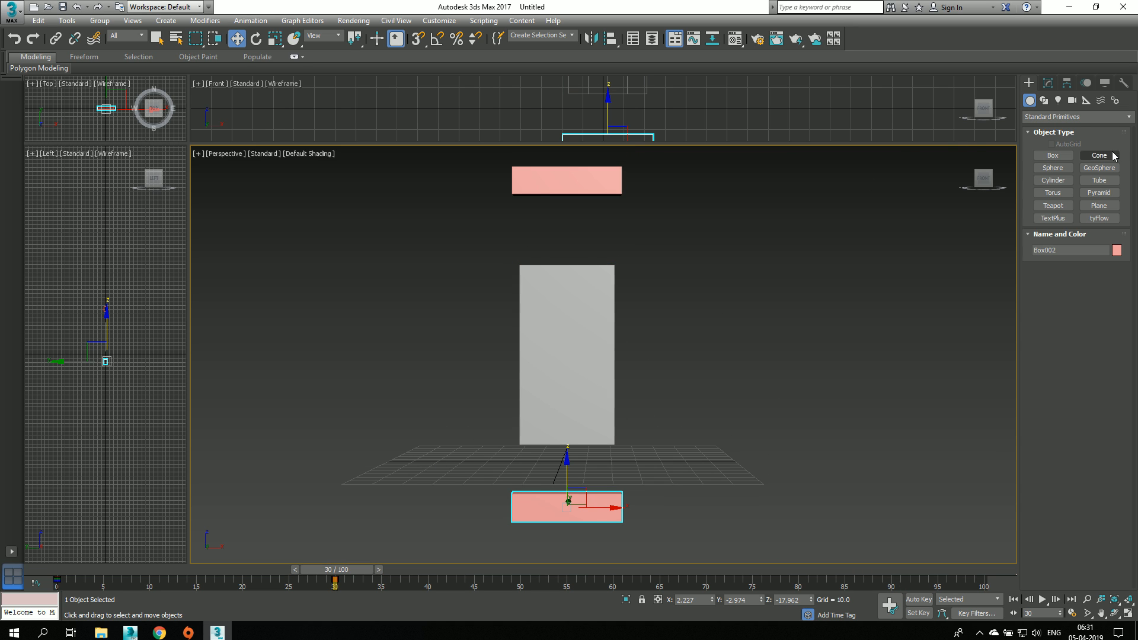
{"action": "left_click", "coordinate": [1098, 218]}
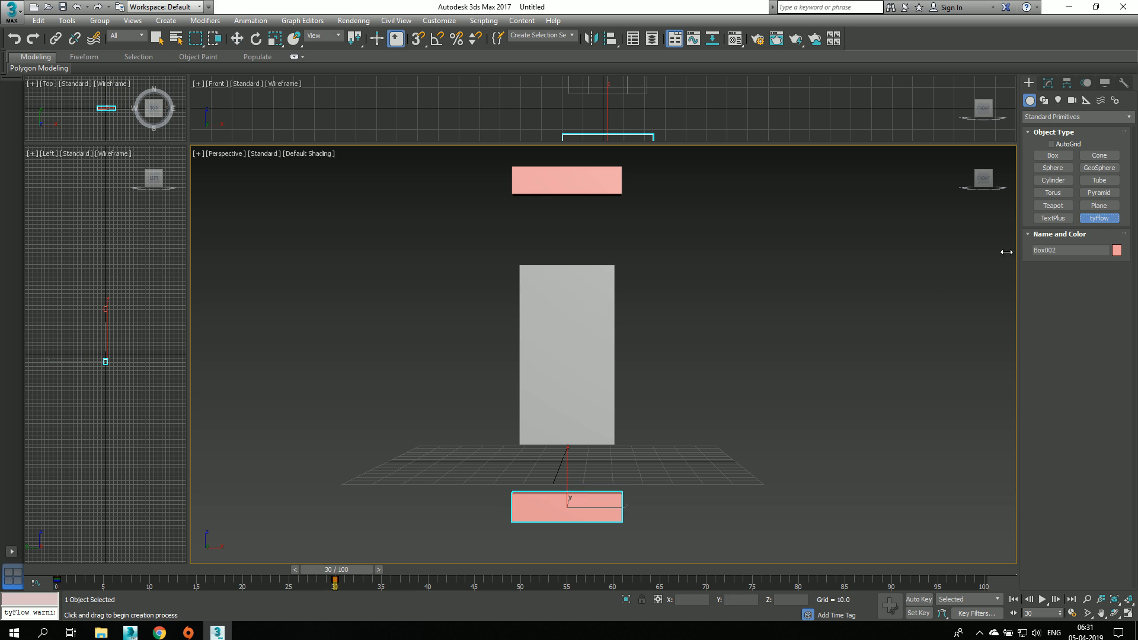
{"action": "left_click", "coordinate": [386, 463]}
{"action": "left_click", "coordinate": [236, 38]}
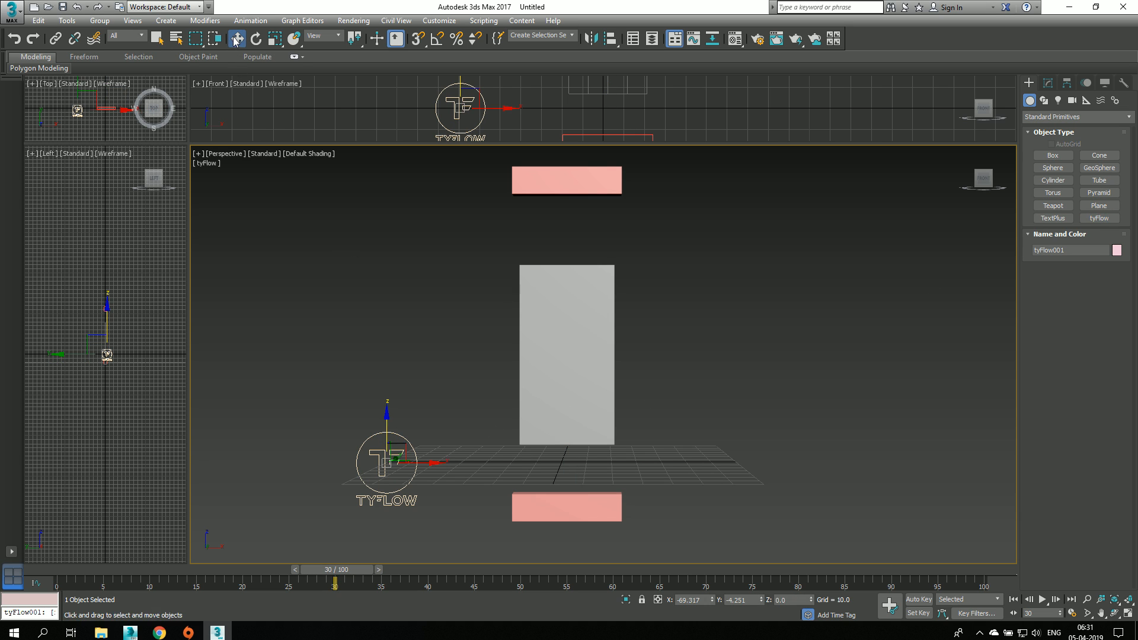
Step: Open the tyFlow object's editor and resize its window so that the plane and both boxes stay in view
{"action": "left_click", "coordinate": [1052, 84]}
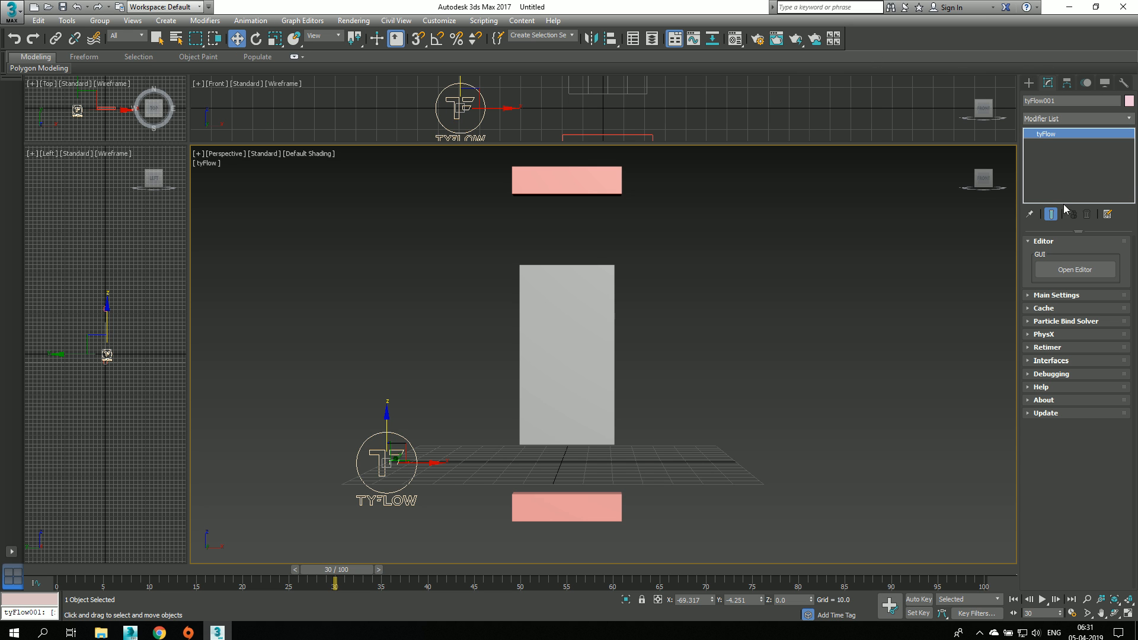
{"action": "left_click", "coordinate": [1074, 269]}
{"action": "left_click_drag", "start_coordinate": [545, 83], "coordinate": [360, 47]}
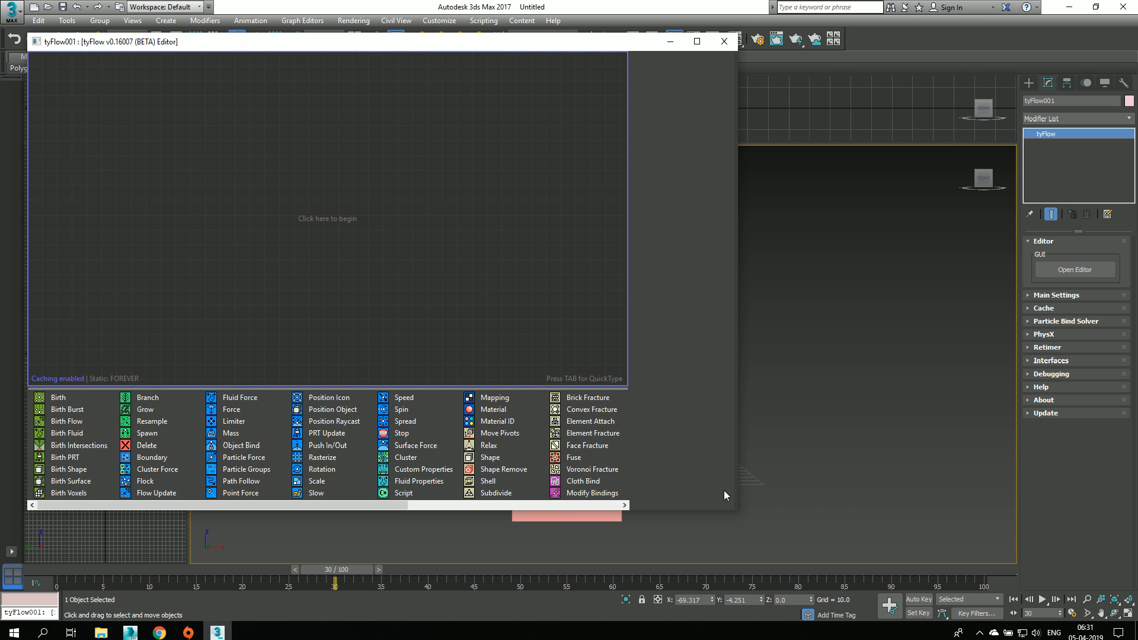
{"action": "left_click_drag", "start_coordinate": [734, 510], "coordinate": [560, 505]}
{"action": "middle_click_drag", "start_coordinate": [697, 453], "coordinate": [851, 435]}
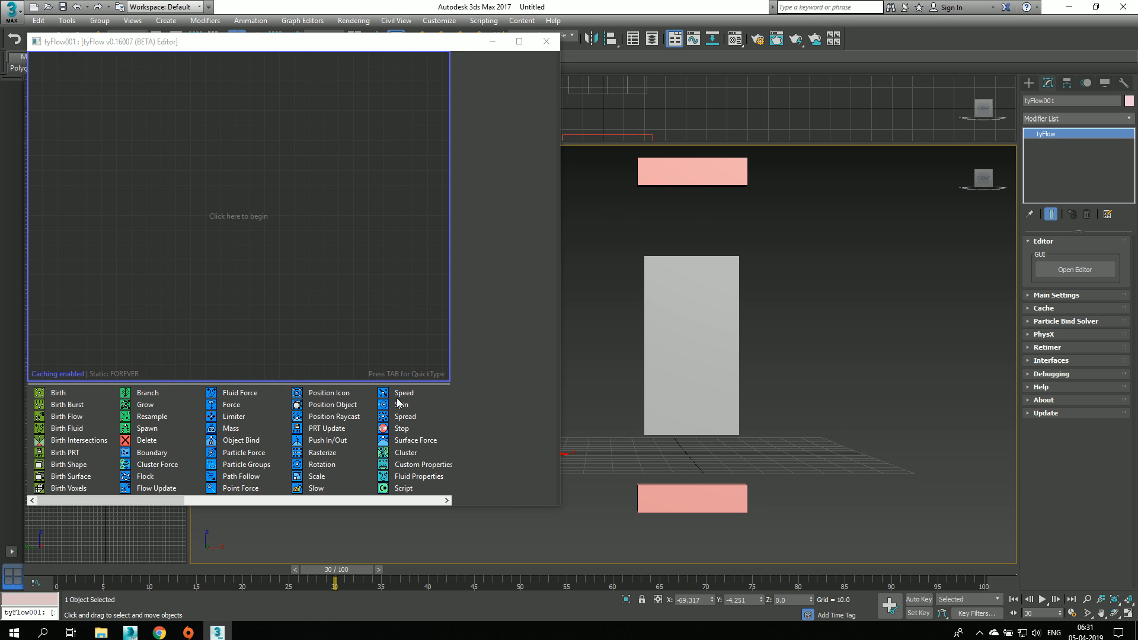
Step: Set the plane's length and width segments to 50 each
{"action": "left_click", "coordinate": [664, 321]}
{"action": "double_click", "coordinate": [1079, 289]}
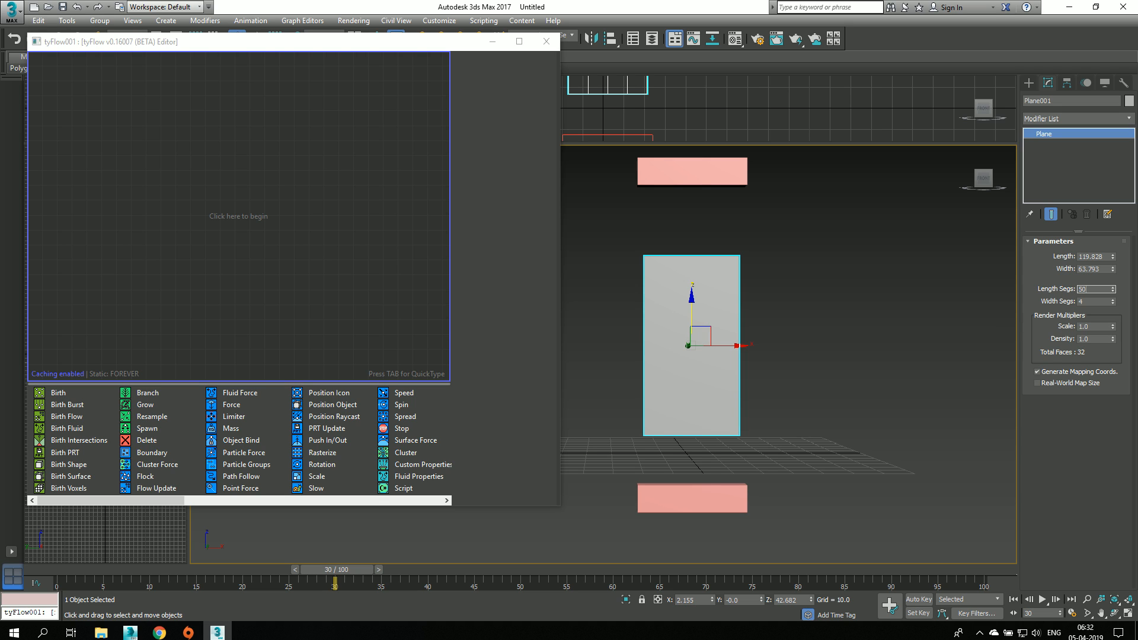
{"action": "double_click", "coordinate": [1096, 302]}
{"action": "type", "text": "5"}
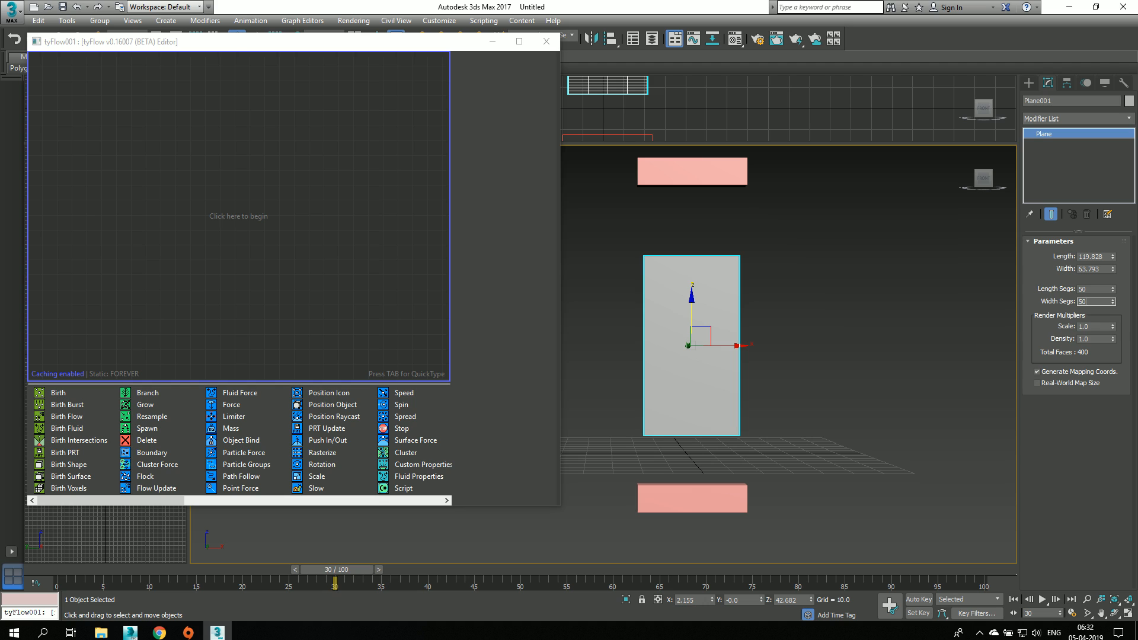
{"action": "type", "text": "0"}
{"action": "key", "text": "Return"}
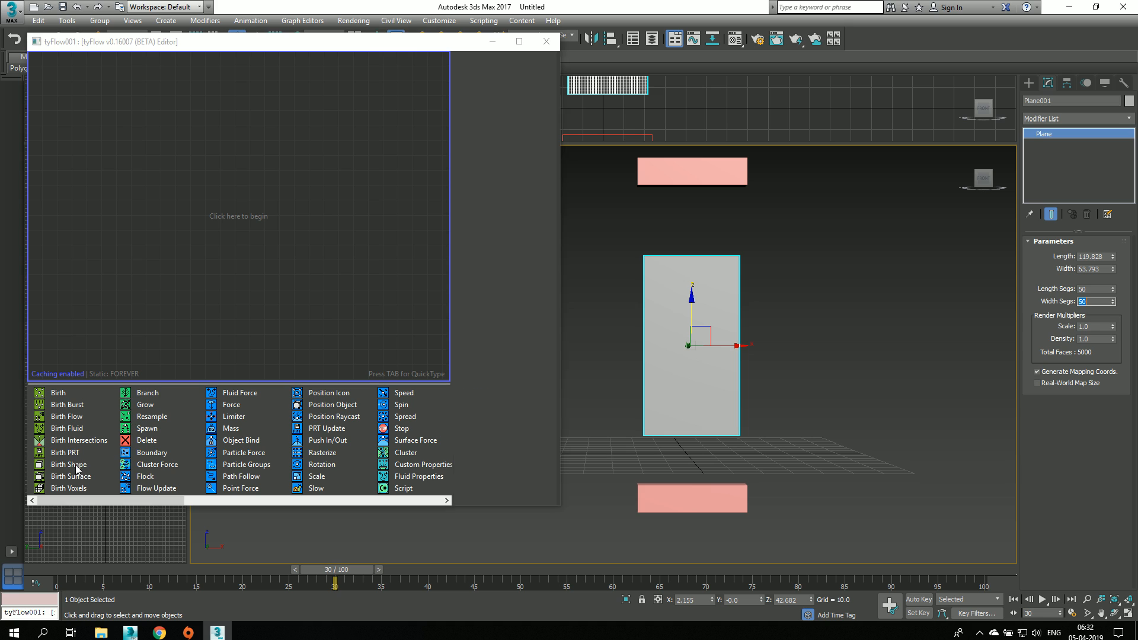
Step: Add a Birth Shape event to the empty flow and pick the plane as its source object
{"action": "left_click_drag", "start_coordinate": [77, 466], "coordinate": [104, 314]}
{"action": "left_click_drag", "start_coordinate": [106, 189], "coordinate": [107, 157]}
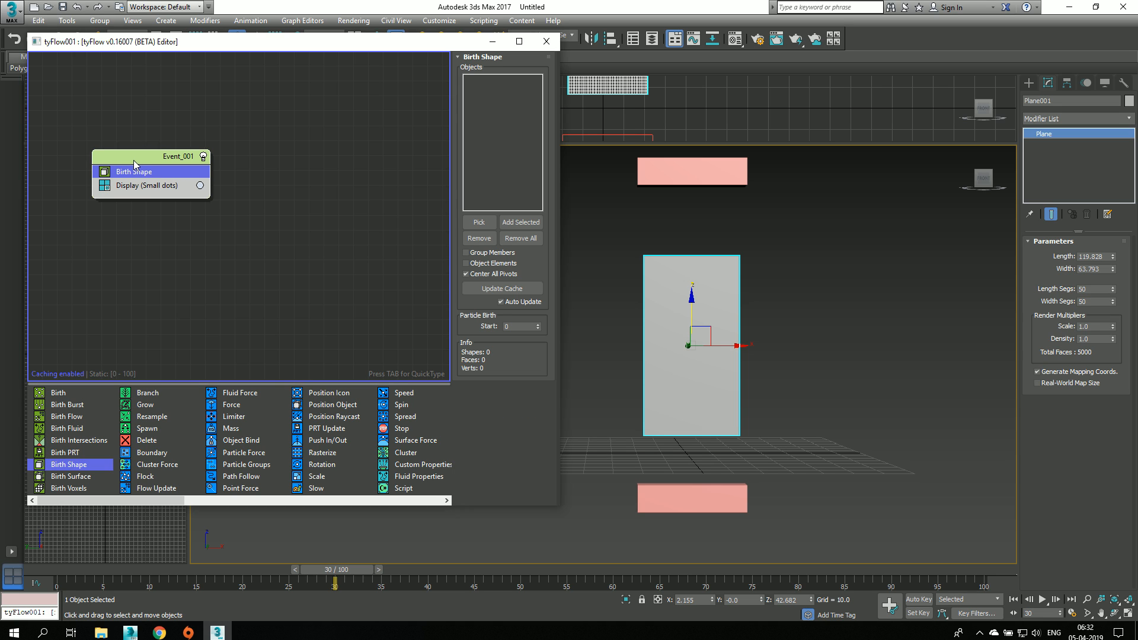
{"action": "left_click", "coordinate": [479, 223]}
{"action": "left_click", "coordinate": [701, 374]}
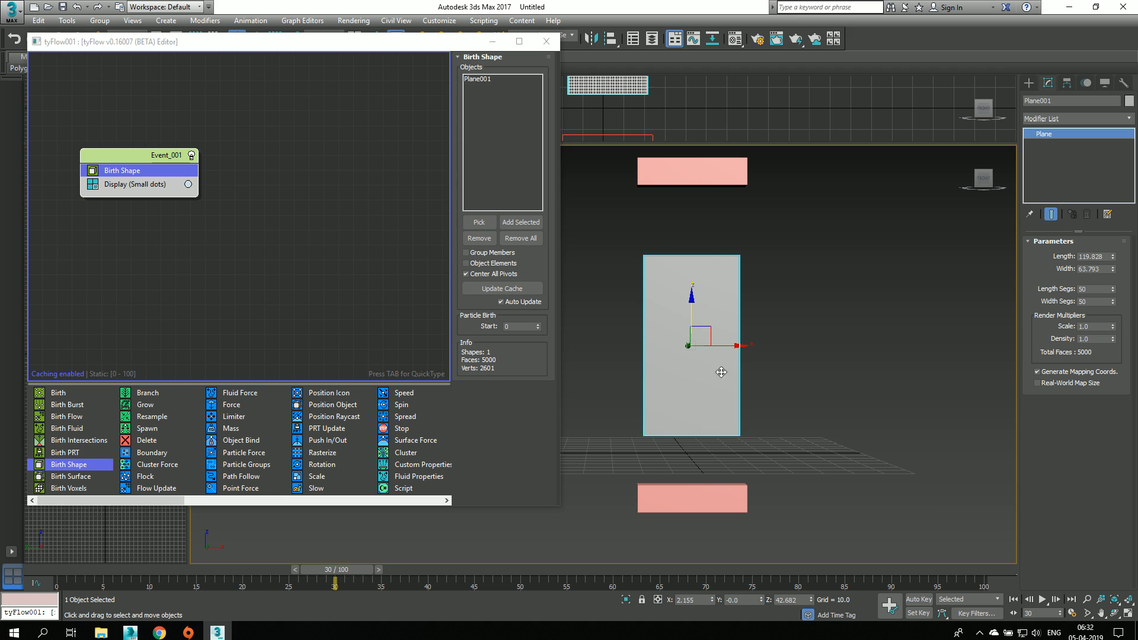
Step: Hide the original plane through its object properties
{"action": "left_click", "coordinate": [835, 327]}
{"action": "left_click", "coordinate": [669, 336]}
{"action": "right_click", "coordinate": [669, 334]}
{"action": "left_click", "coordinate": [695, 419]}
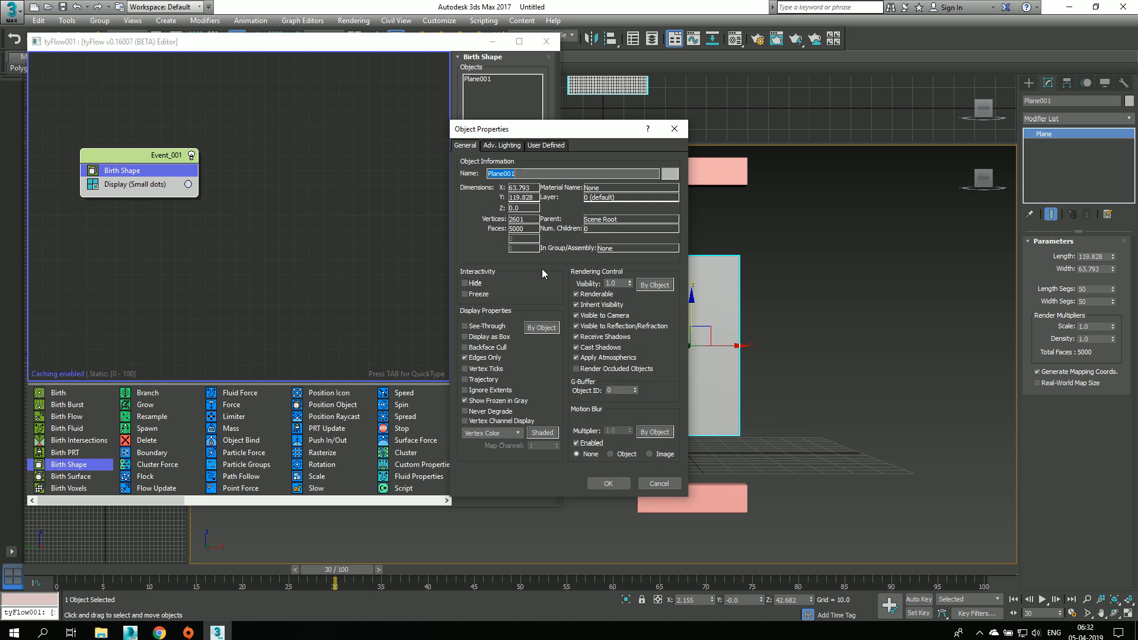
{"action": "left_click", "coordinate": [473, 284]}
{"action": "left_click", "coordinate": [608, 483]}
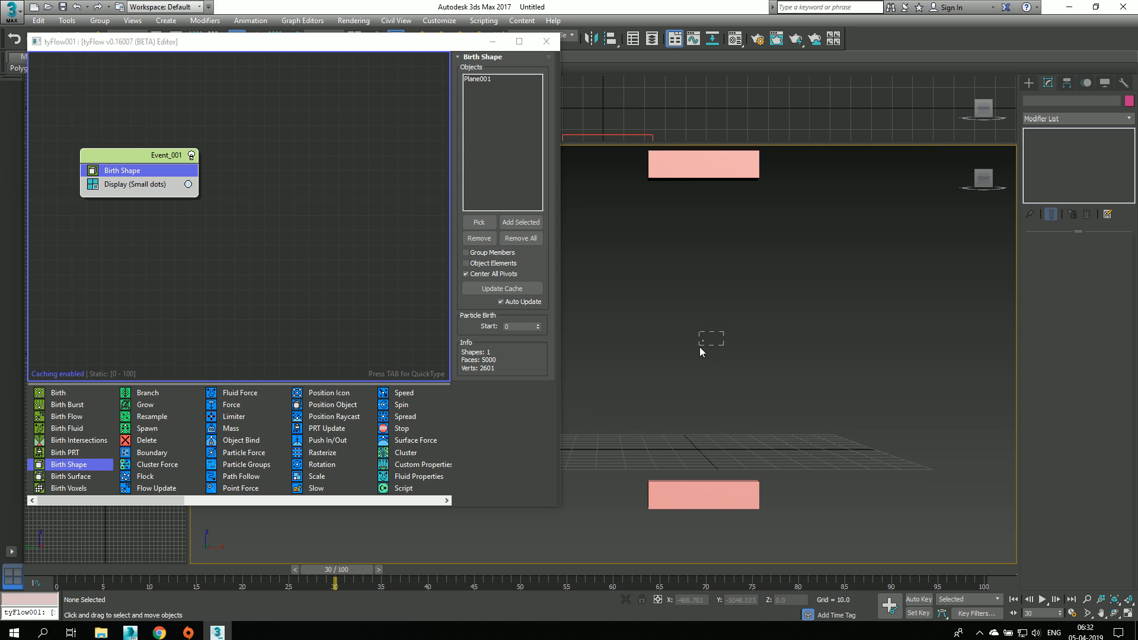
Step: Preview the event's Display operator as Geometry and return its type to Small Dots
{"action": "left_click", "coordinate": [140, 185]}
{"action": "left_click", "coordinate": [478, 81]}
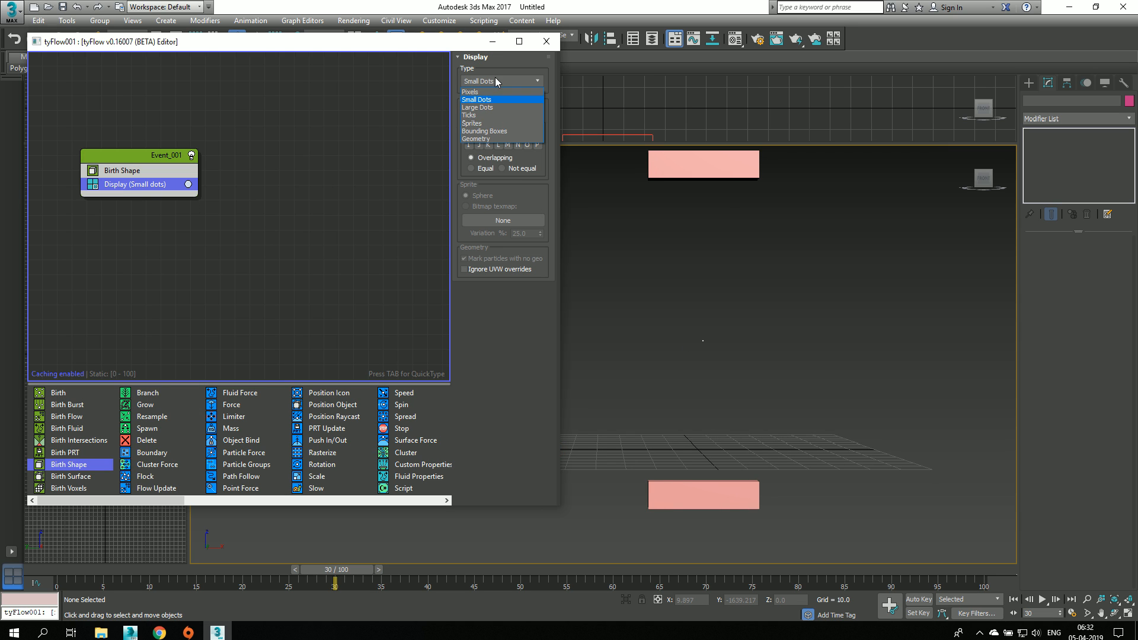
{"action": "left_click", "coordinate": [474, 133]}
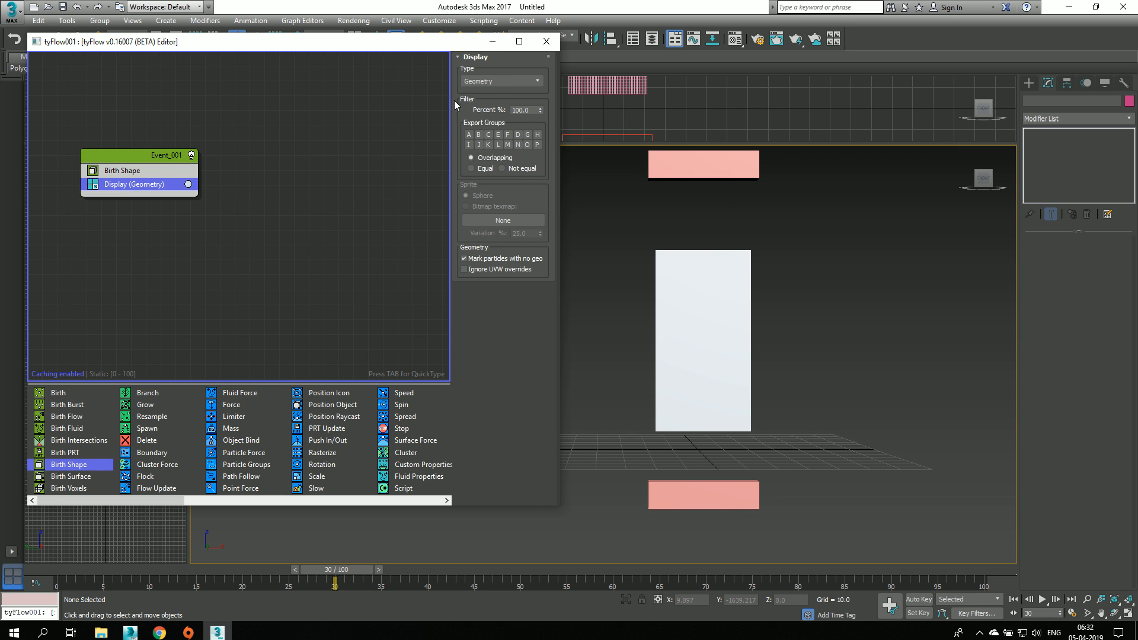
{"action": "left_click", "coordinate": [492, 81]}
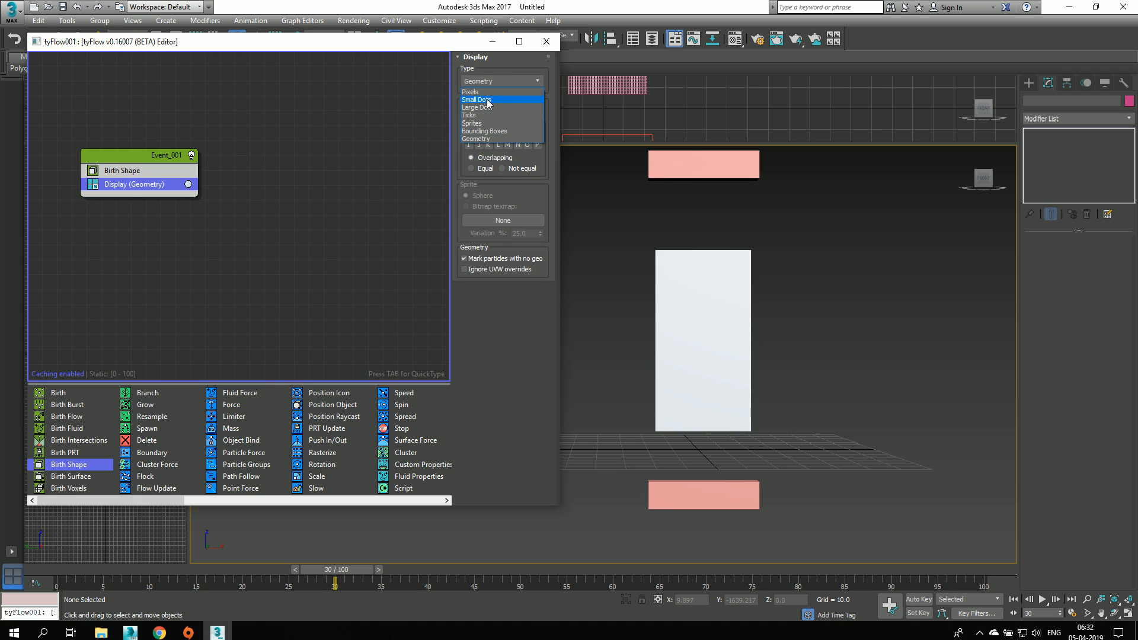
{"action": "left_click", "coordinate": [488, 99]}
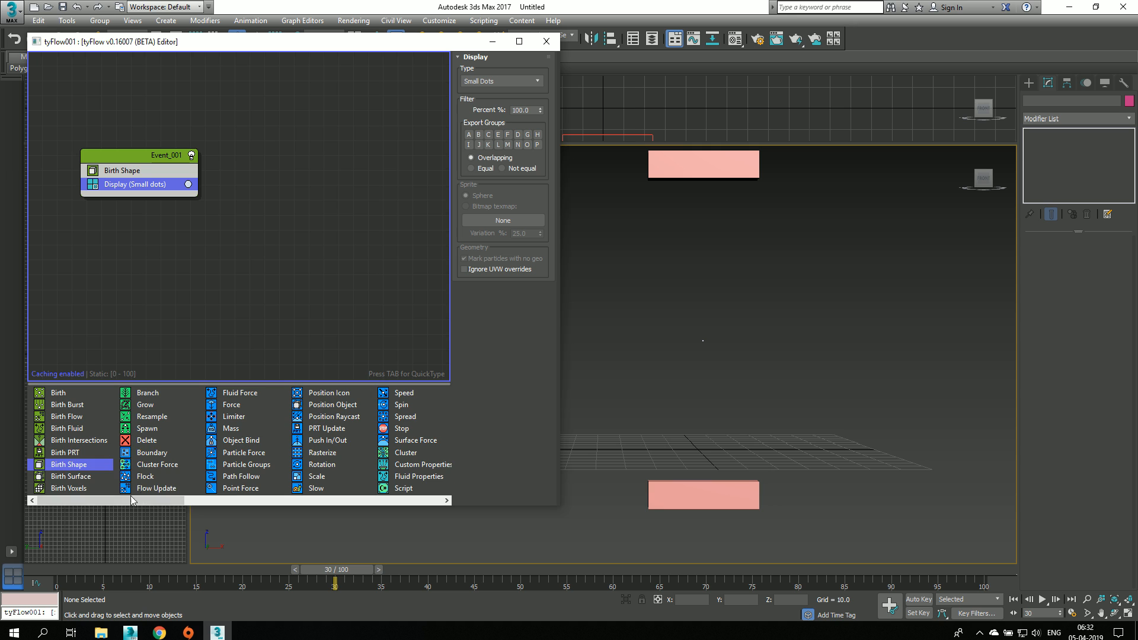
Step: Return to frame 0 and insert a Cloth Bind operator between Birth Shape and Display in the event
{"action": "left_click_drag", "start_coordinate": [131, 500], "coordinate": [318, 500]}
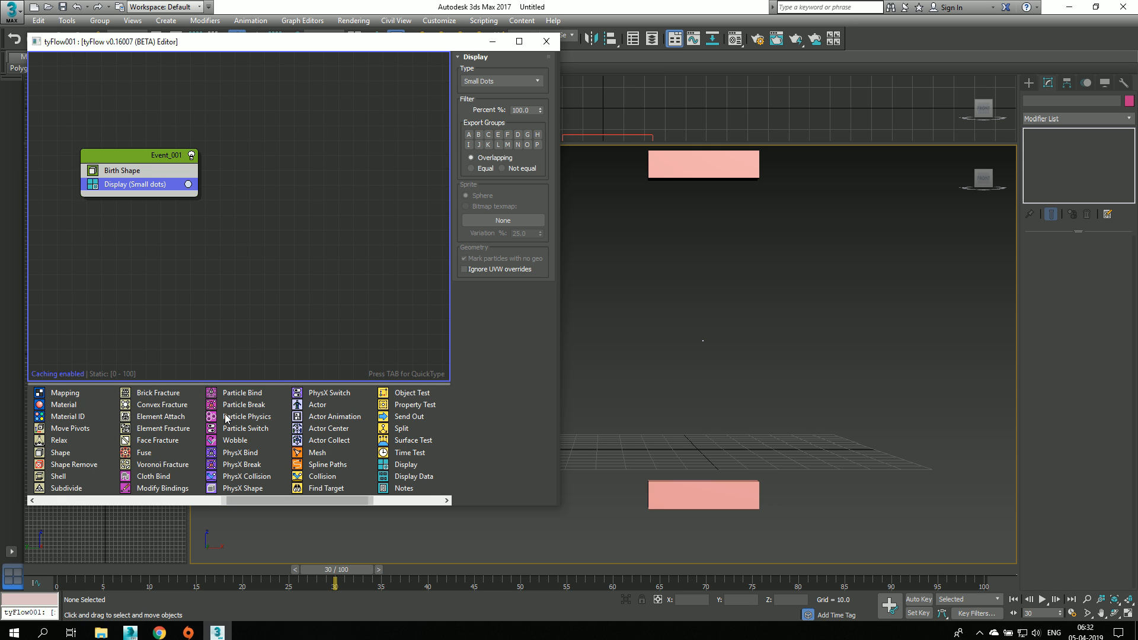
{"action": "left_click", "coordinate": [59, 580]}
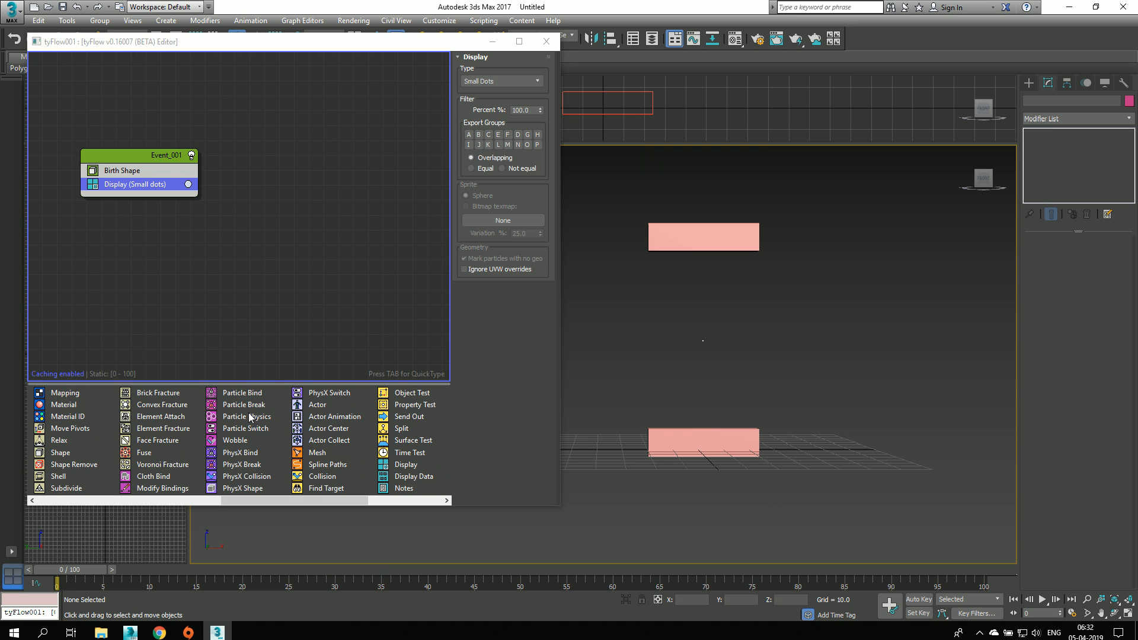
{"action": "left_click_drag", "start_coordinate": [156, 478], "coordinate": [147, 182]}
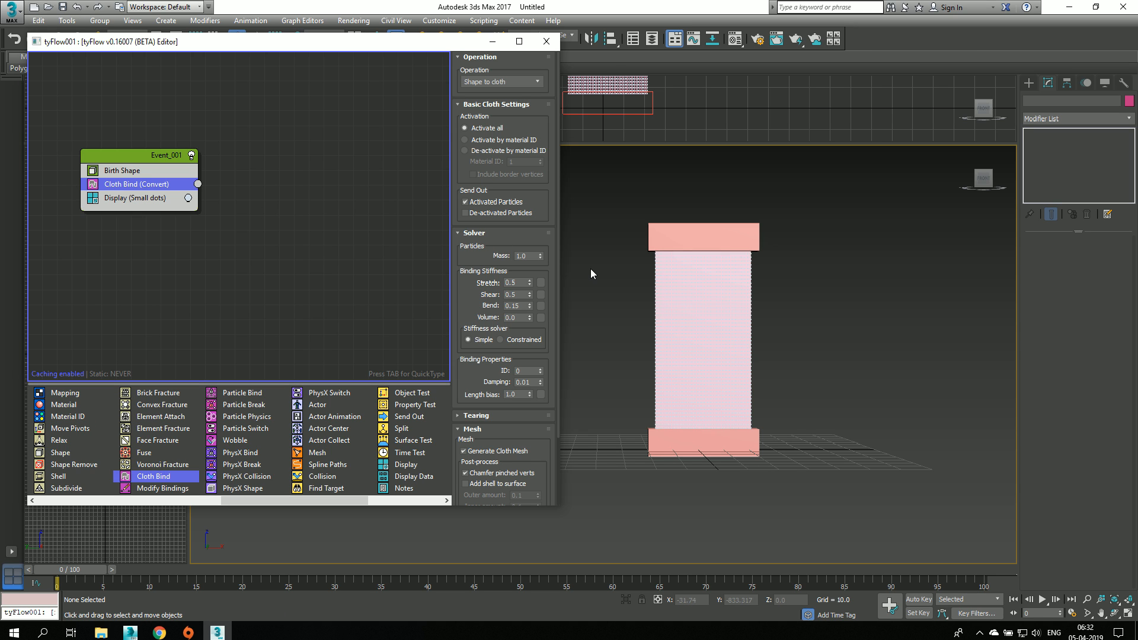
{"action": "scroll", "coordinate": [670, 295], "scroll_direction": "up", "scroll_amount": 5}
{"action": "scroll", "coordinate": [669, 296], "scroll_direction": "down", "scroll_amount": 5}
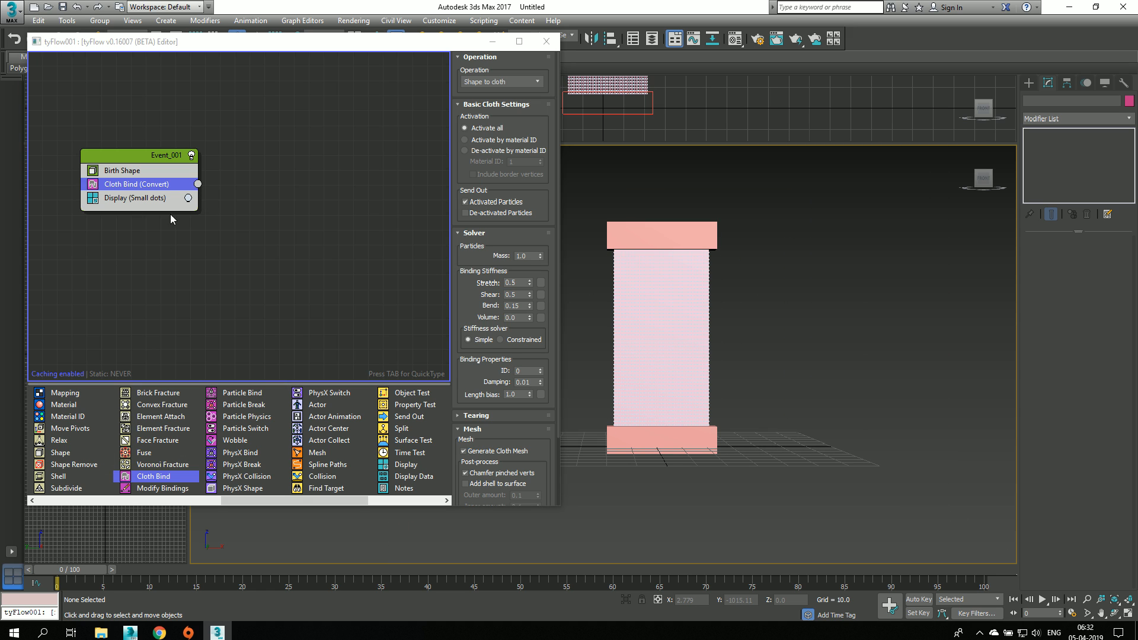
Step: Set the Display operator's particle color to pure red
{"action": "left_click", "coordinate": [189, 198]}
{"action": "left_click_drag", "start_coordinate": [222, 242], "coordinate": [209, 228]}
{"action": "left_click_drag", "start_coordinate": [307, 235], "coordinate": [308, 228]}
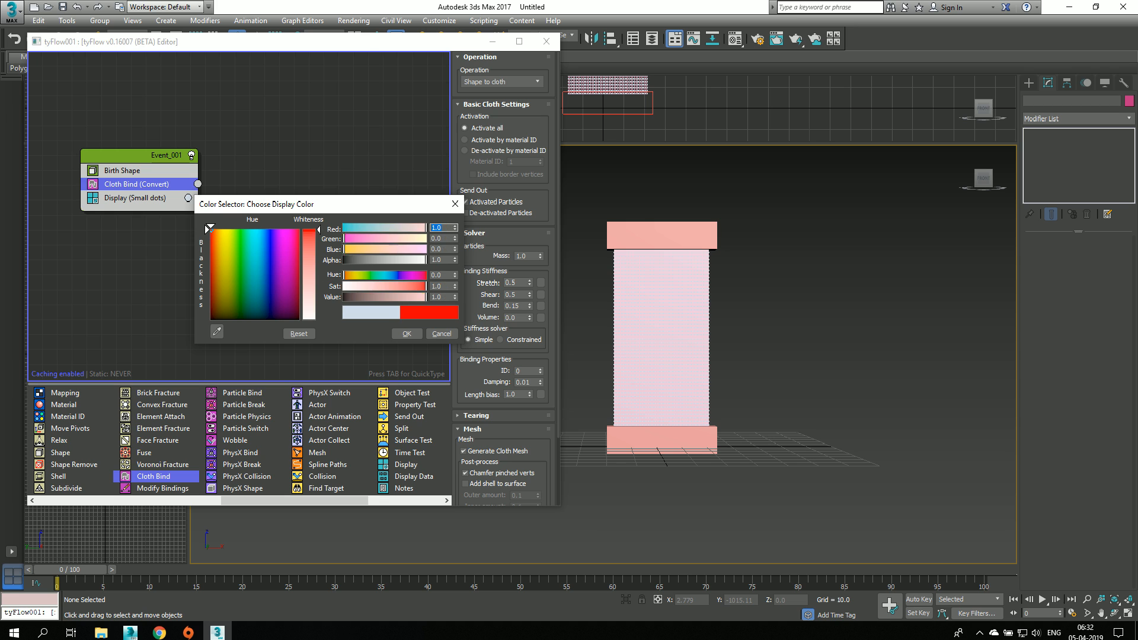
{"action": "left_click", "coordinate": [399, 335]}
{"action": "scroll", "coordinate": [723, 323], "scroll_direction": "up", "scroll_amount": 4}
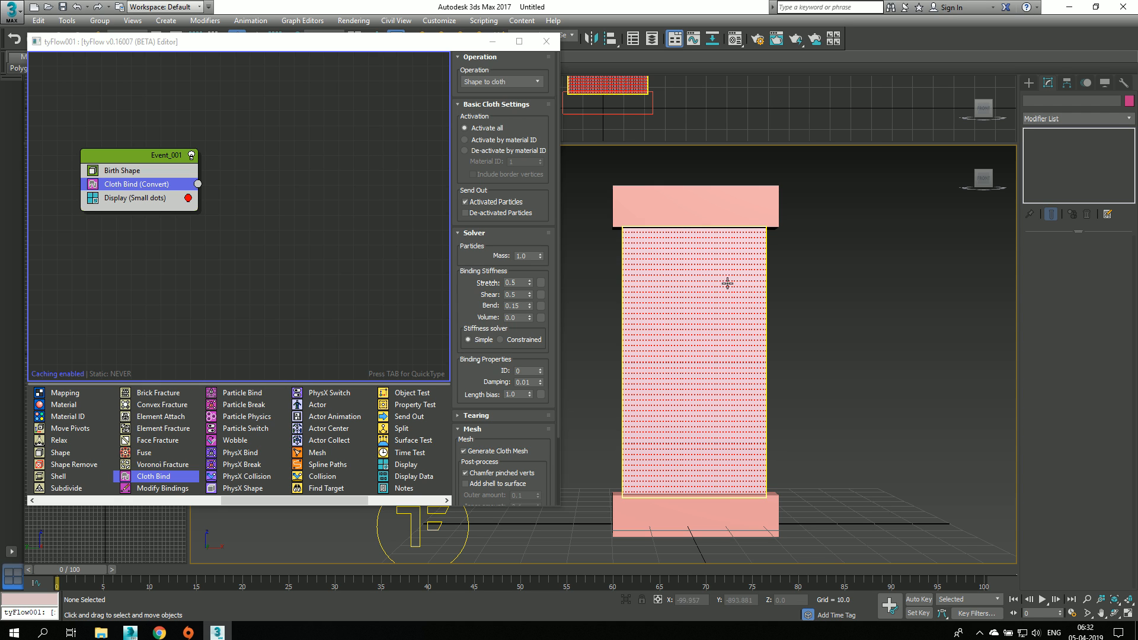
Step: Advance to frame 1 and examine the cloth particles between the two boxes, especially along the upper box
{"action": "left_click", "coordinate": [112, 569]}
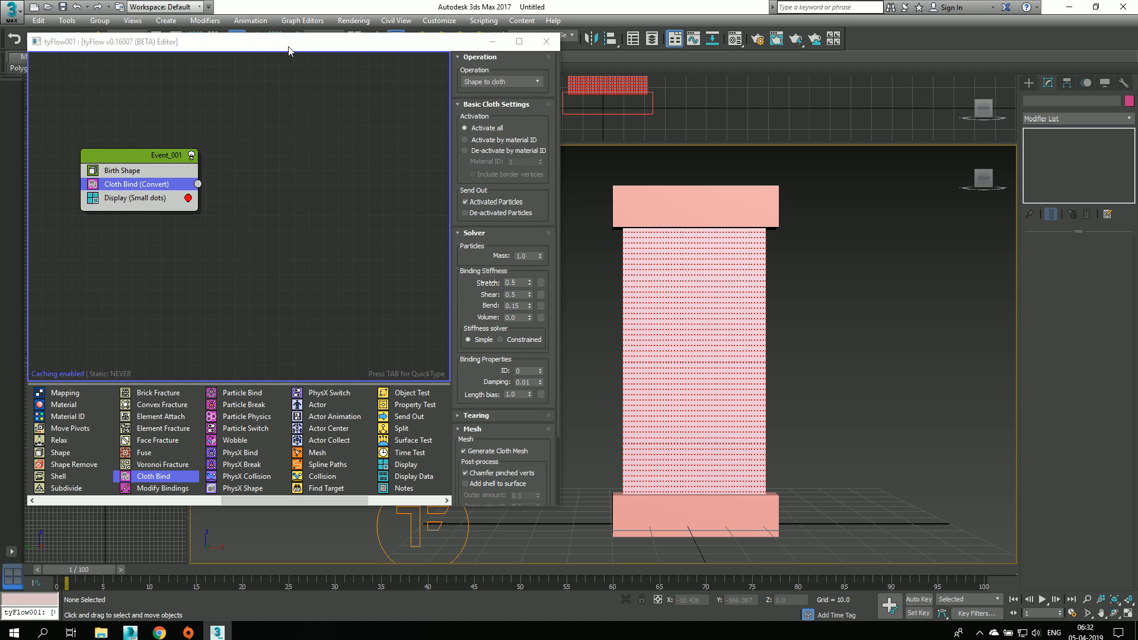
{"action": "left_click_drag", "start_coordinate": [288, 50], "coordinate": [287, 75]}
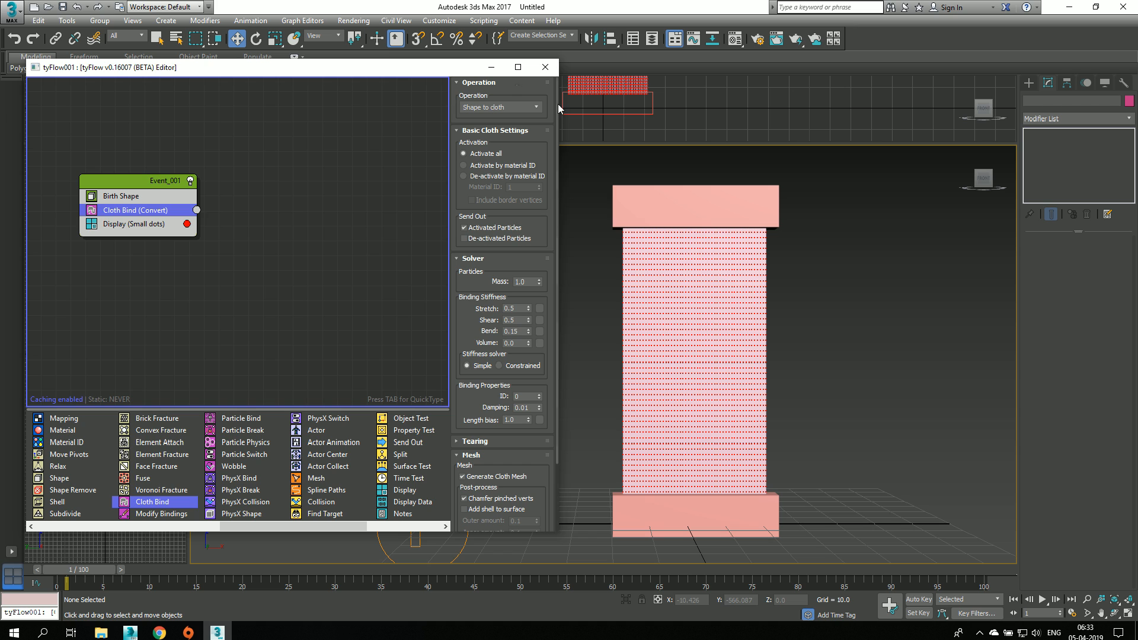
{"action": "scroll", "coordinate": [658, 308], "scroll_direction": "up", "scroll_amount": 5}
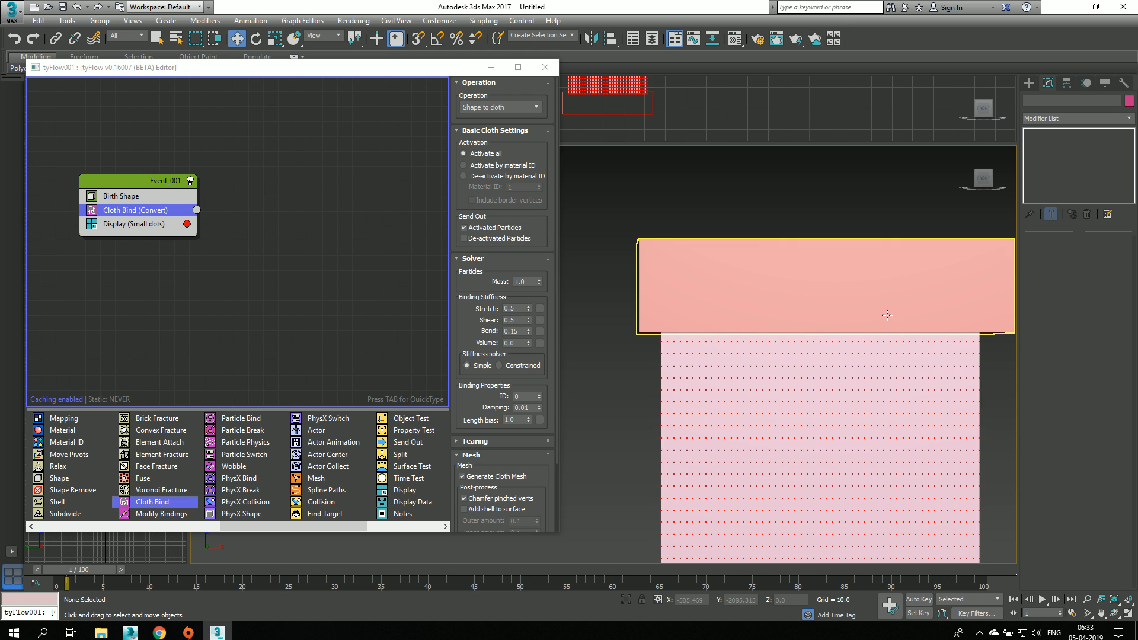
{"action": "scroll", "coordinate": [833, 365], "scroll_direction": "down", "scroll_amount": 2}
{"action": "middle_click_drag", "start_coordinate": [833, 365], "coordinate": [749, 259]}
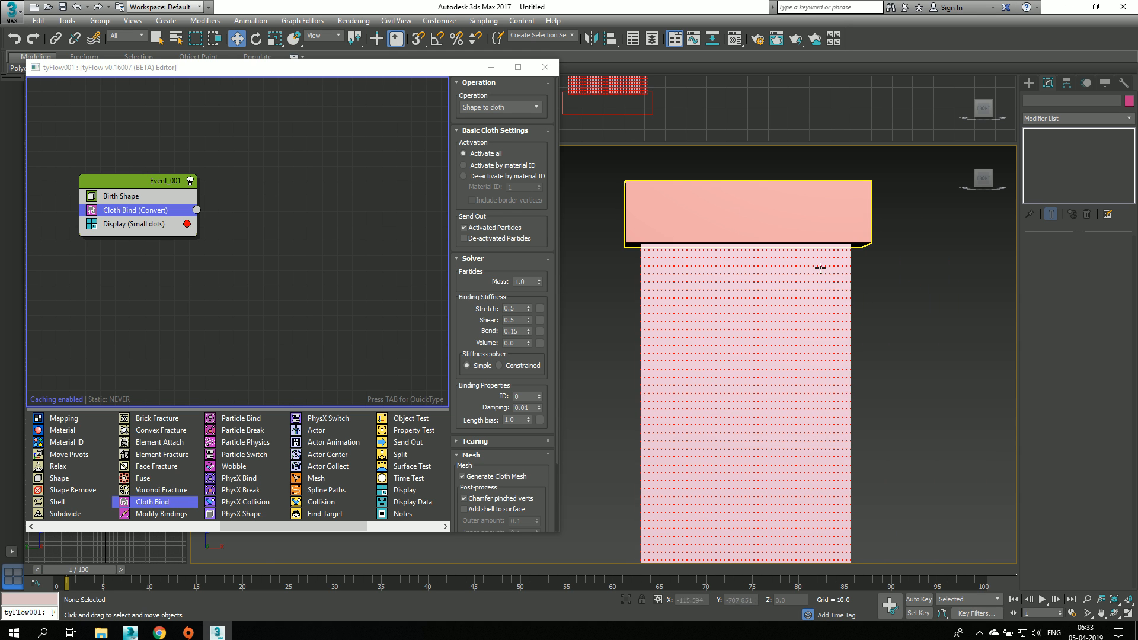
{"action": "middle_click_drag", "start_coordinate": [891, 409], "coordinate": [873, 323]}
{"action": "scroll", "coordinate": [873, 323], "scroll_direction": "down", "scroll_amount": 3}
{"action": "middle_click_drag", "start_coordinate": [881, 375], "coordinate": [842, 346]}
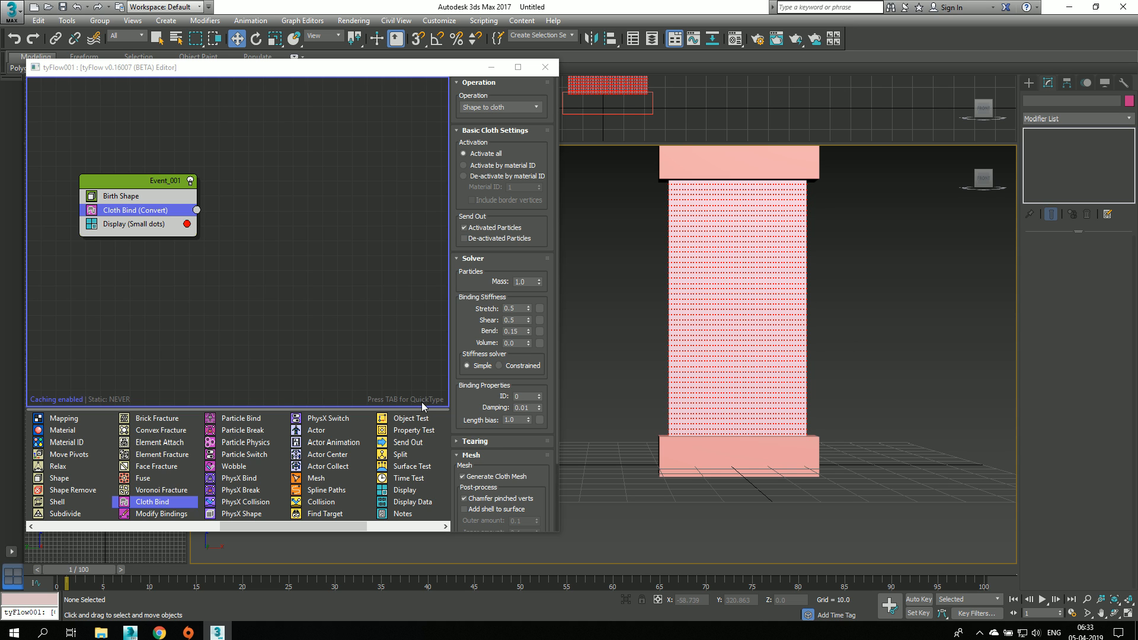
{"action": "middle_click_drag", "start_coordinate": [902, 300], "coordinate": [881, 354]}
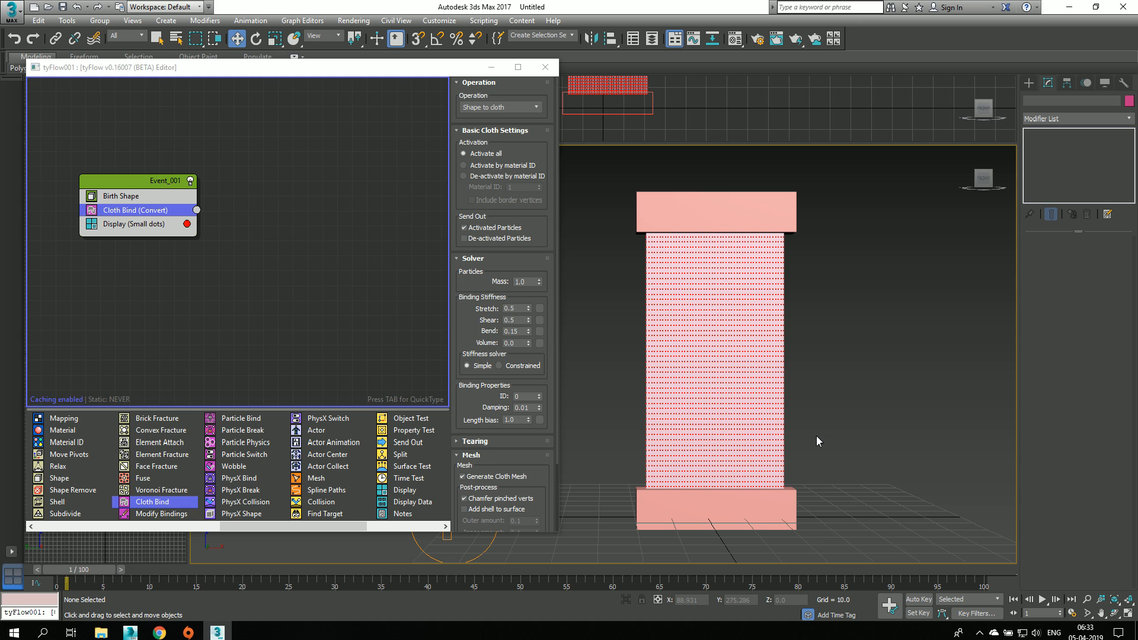
Step: Turn off the Display operator and examine the bare cloth mesh where it meets the upper box
{"action": "left_click", "coordinate": [92, 224]}
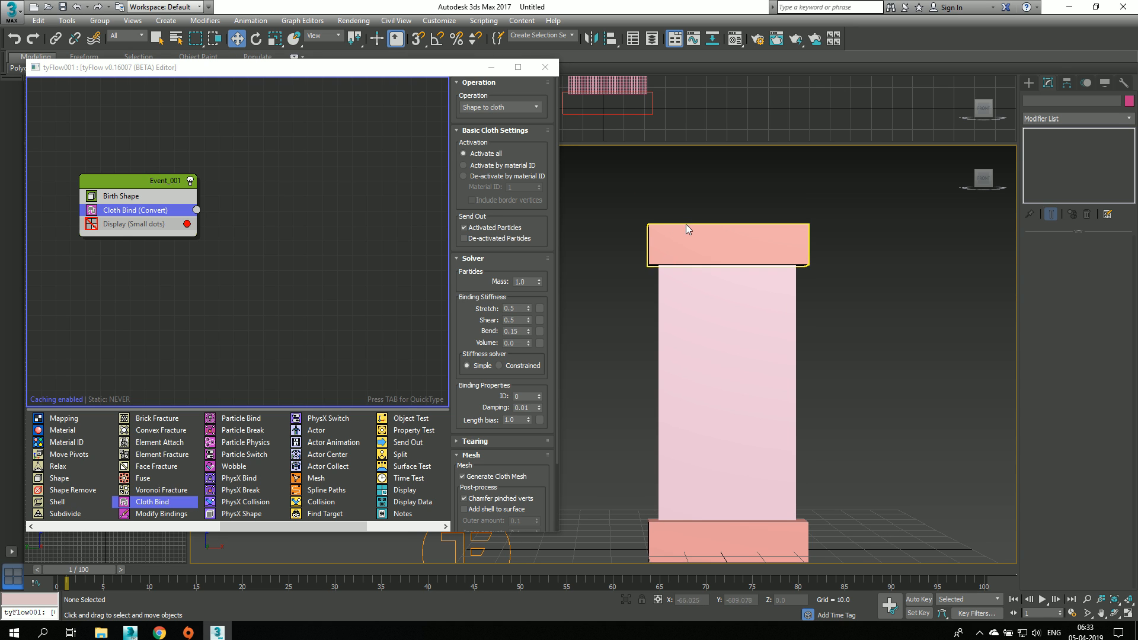
{"action": "left_click", "coordinate": [687, 236]}
{"action": "scroll", "coordinate": [686, 237], "scroll_direction": "up", "scroll_amount": 3}
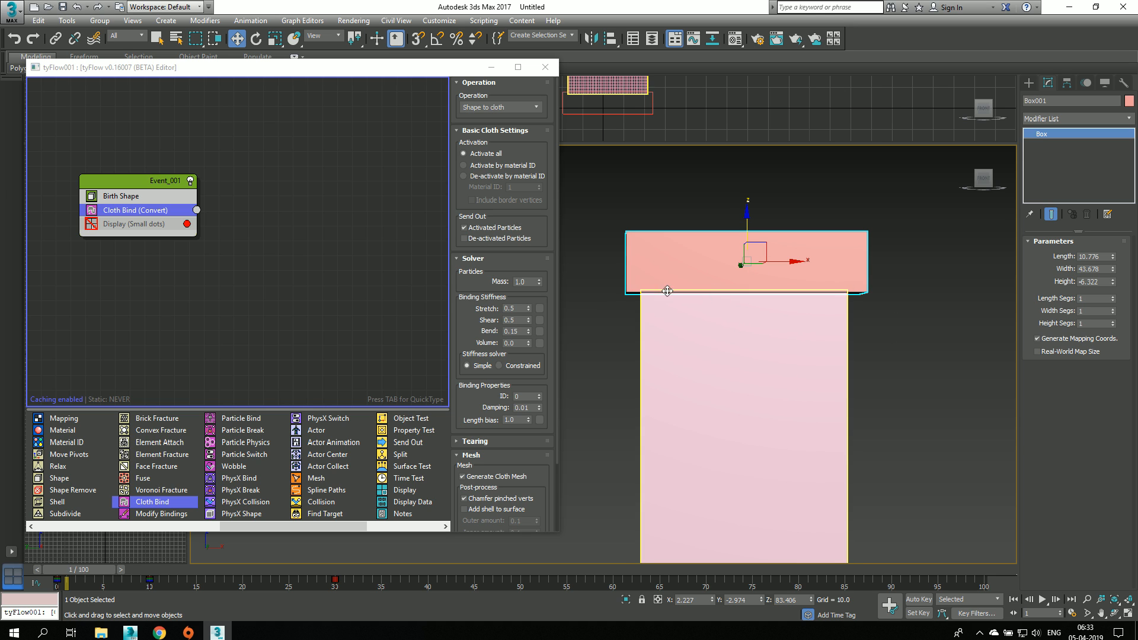
{"action": "middle_click_drag", "start_coordinate": [798, 403], "coordinate": [800, 369]}
{"action": "scroll", "coordinate": [699, 298], "scroll_direction": "down", "scroll_amount": 1}
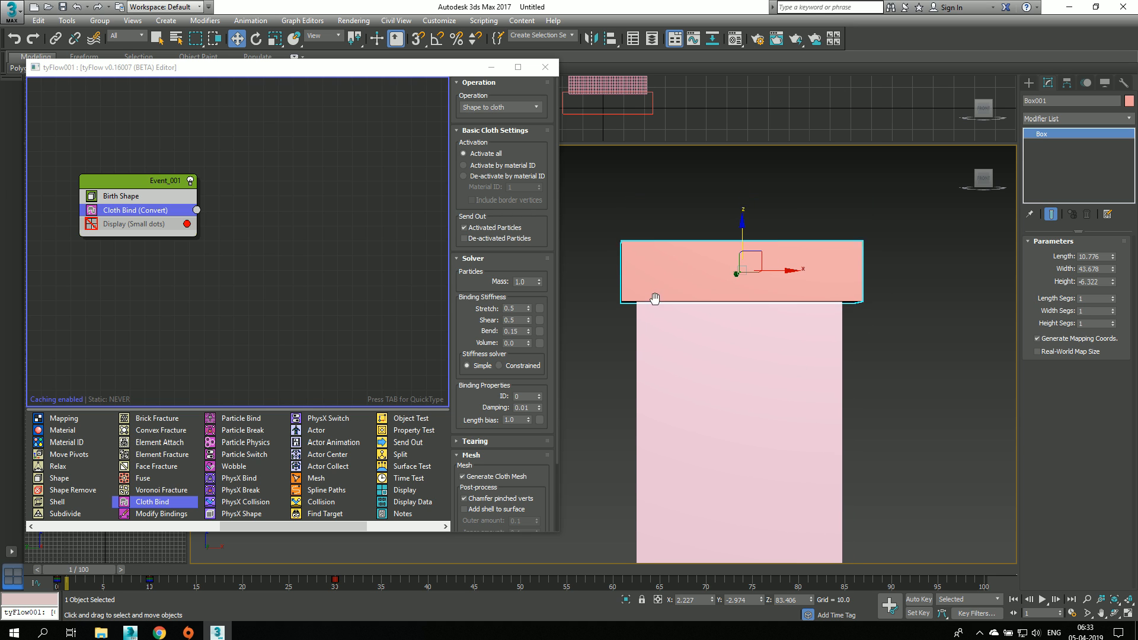
{"action": "scroll", "coordinate": [699, 345], "scroll_direction": "down", "scroll_amount": 2}
{"action": "left_click", "coordinate": [710, 291]}
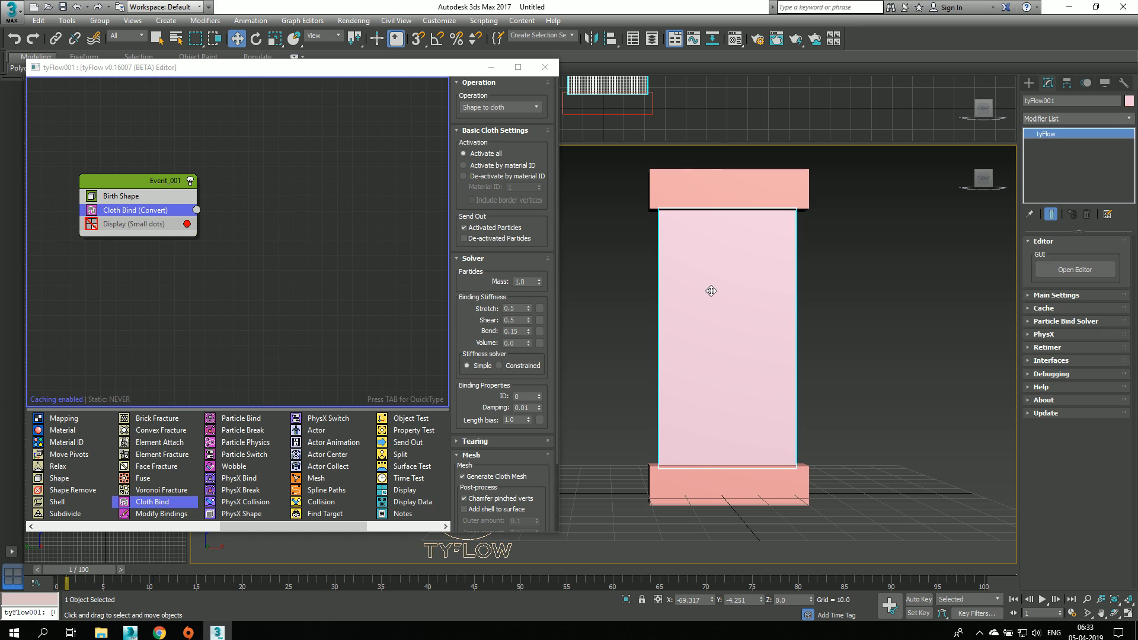
{"action": "scroll", "coordinate": [723, 306], "scroll_direction": "up", "scroll_amount": 2}
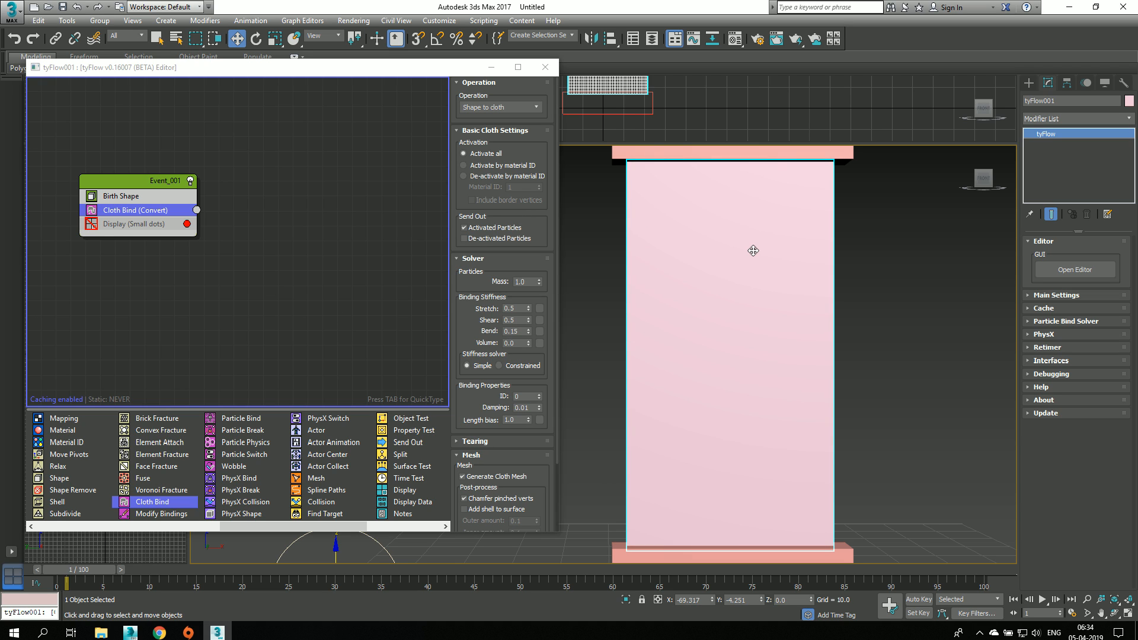
{"action": "scroll", "coordinate": [465, 326], "scroll_direction": "down", "scroll_amount": 4}
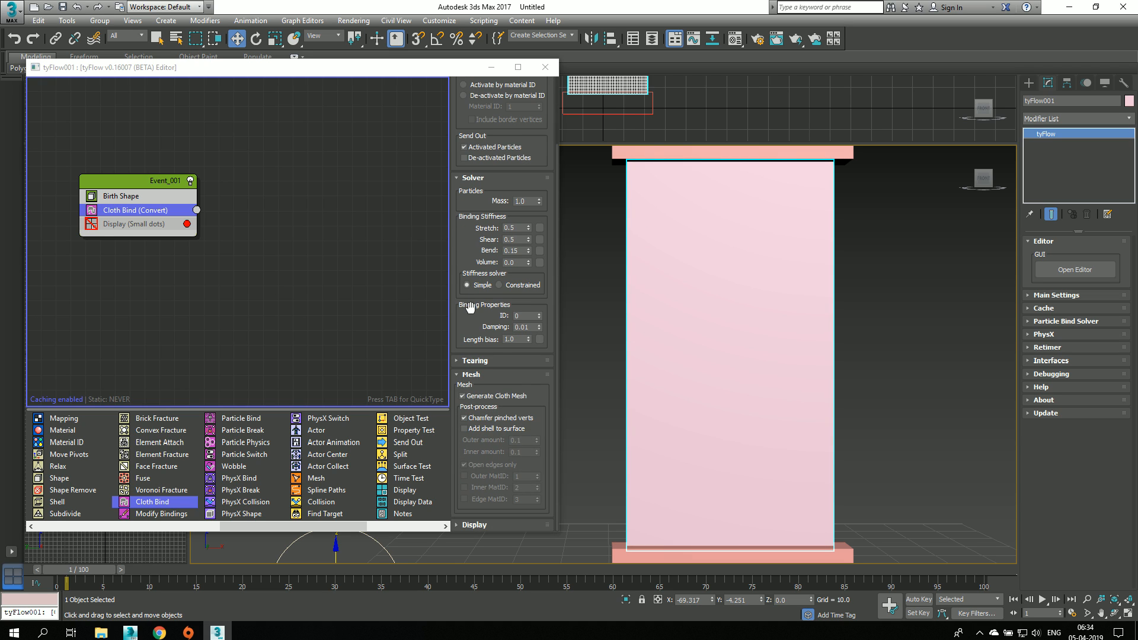
Step: Turn the Display operator back on and briefly show the Cloth Bind stretch, shear and bend constraints up close
{"action": "left_click", "coordinate": [93, 224]}
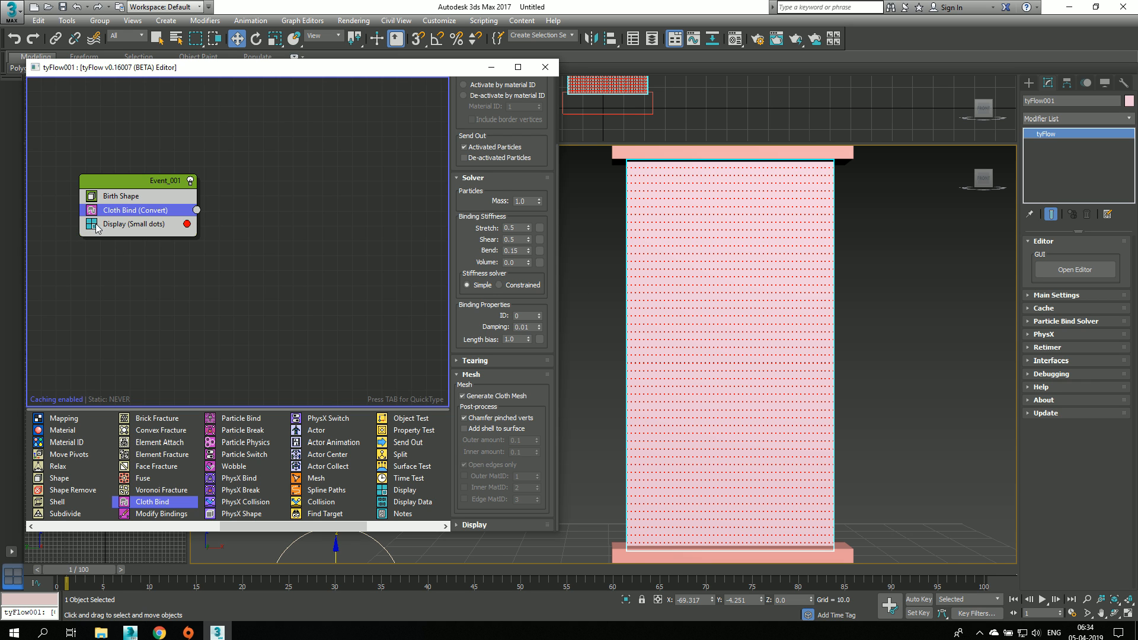
{"action": "scroll", "coordinate": [638, 271], "scroll_direction": "up", "scroll_amount": 5}
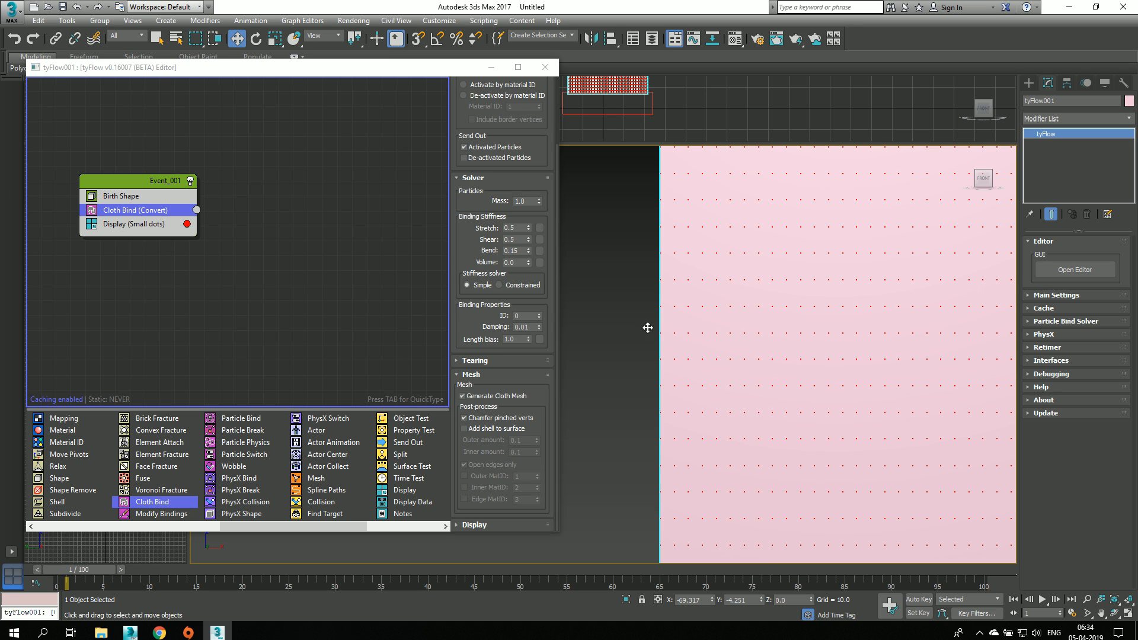
{"action": "left_click", "coordinate": [466, 525]}
{"action": "left_click", "coordinate": [477, 464]}
{"action": "left_click", "coordinate": [476, 474]}
{"action": "left_click", "coordinate": [477, 486]}
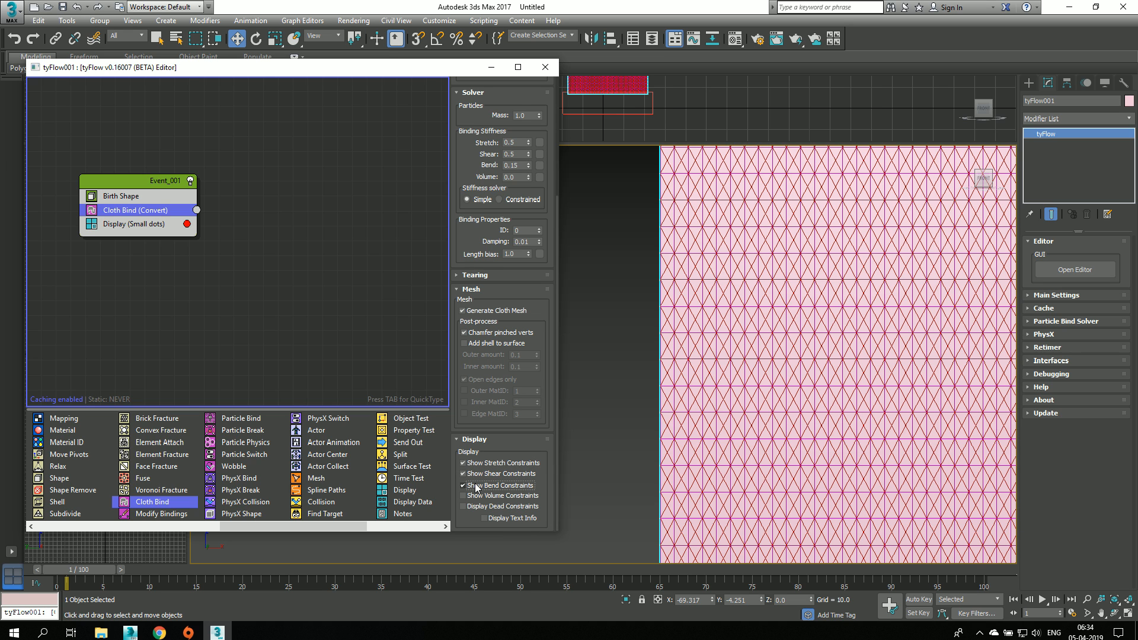
{"action": "left_click", "coordinate": [477, 486]}
{"action": "left_click", "coordinate": [477, 474]}
{"action": "left_click", "coordinate": [479, 463]}
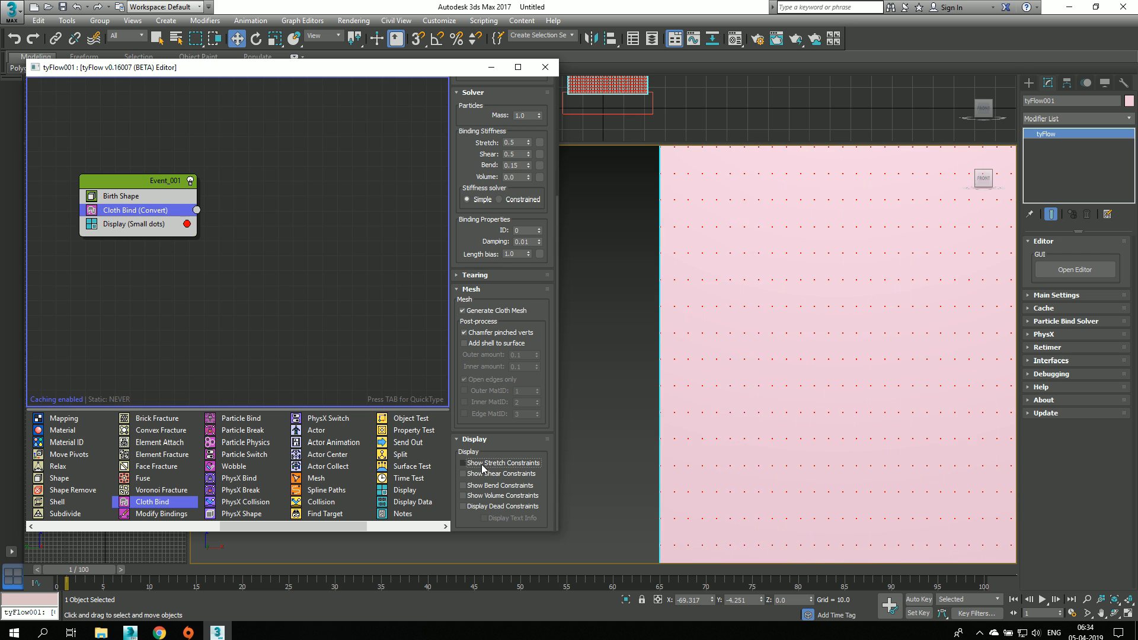
Step: Disable the event's Display operator so that only the cloth mesh is drawn
{"action": "scroll", "coordinate": [637, 384], "scroll_direction": "down", "scroll_amount": 3}
{"action": "middle_click_drag", "start_coordinate": [637, 384], "coordinate": [624, 303]}
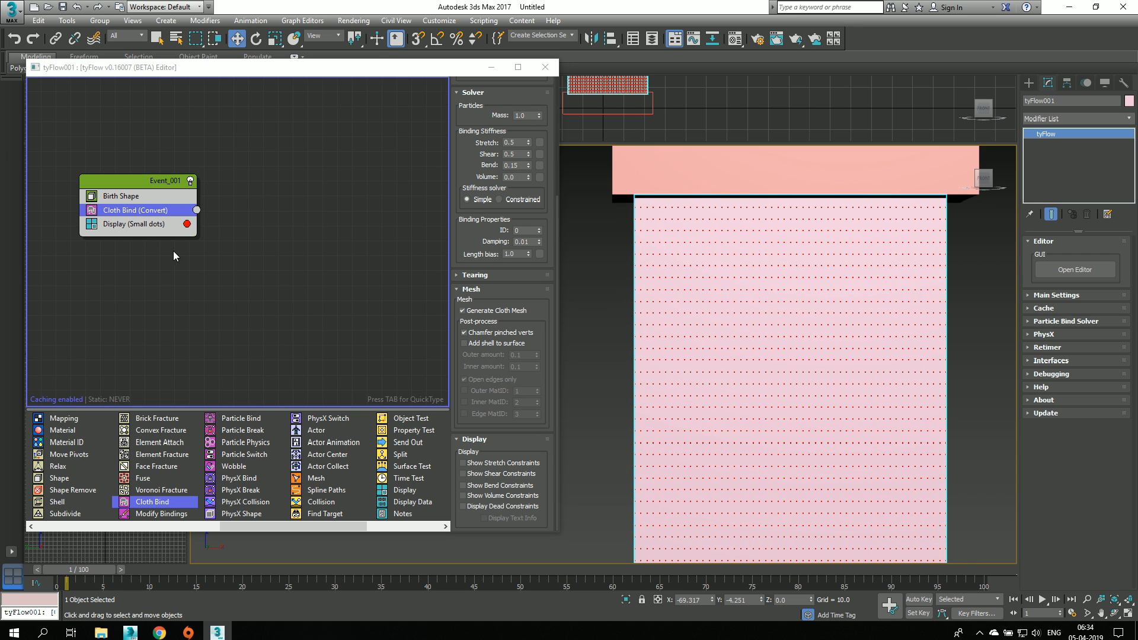
{"action": "left_click", "coordinate": [92, 226]}
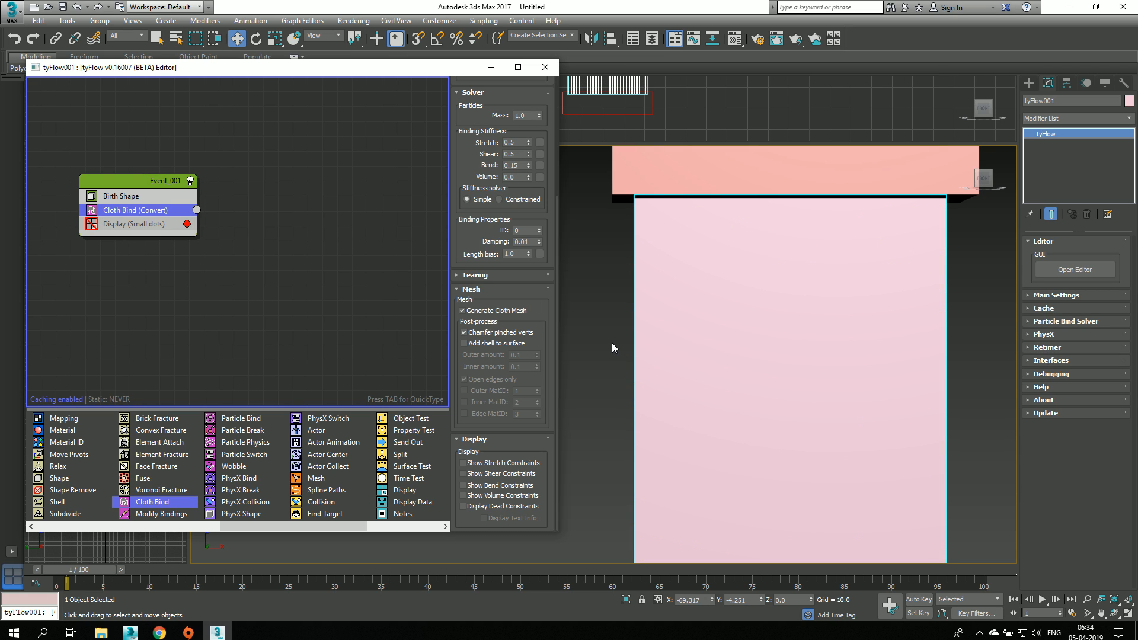
Step: Set the Perspective viewport's quality to Performance, moving the flow editor aside for access and then back up
{"action": "left_click_drag", "start_coordinate": [306, 74], "coordinate": [283, 285]}
{"action": "left_click", "coordinate": [269, 155]}
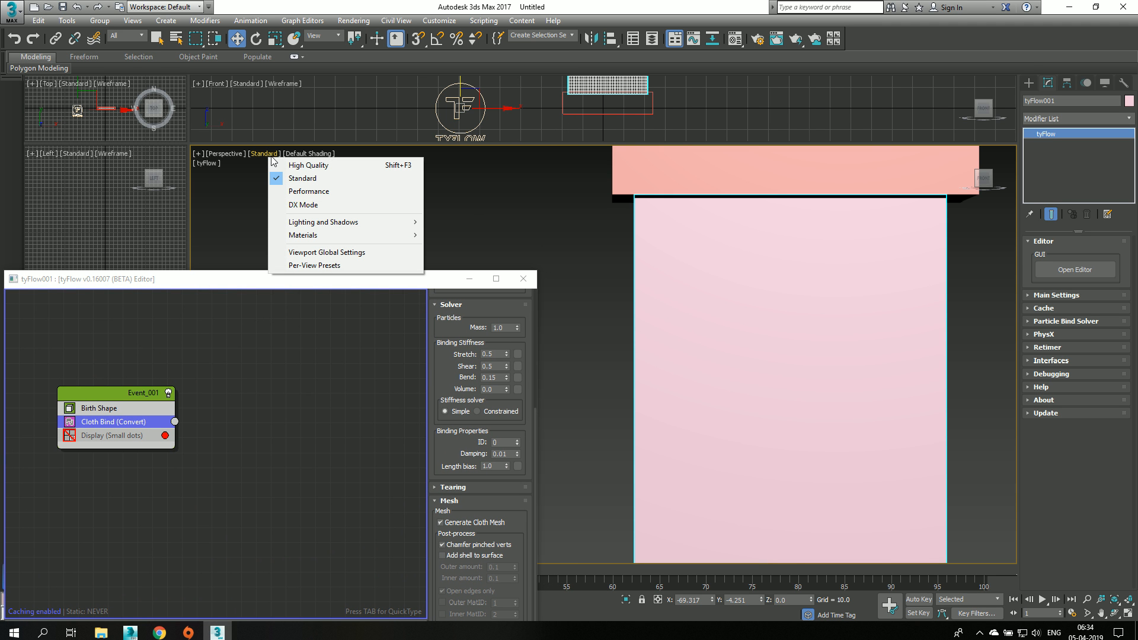
{"action": "left_click", "coordinate": [299, 191]}
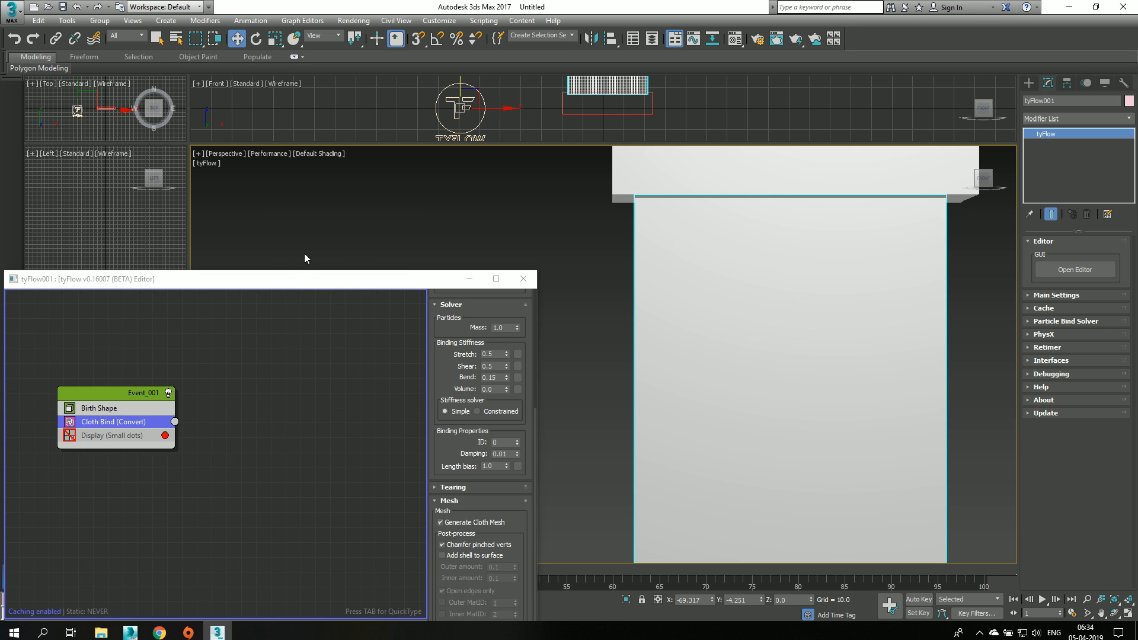
{"action": "left_click_drag", "start_coordinate": [286, 278], "coordinate": [306, 118]}
{"action": "scroll", "coordinate": [743, 312], "scroll_direction": "down", "scroll_amount": 5}
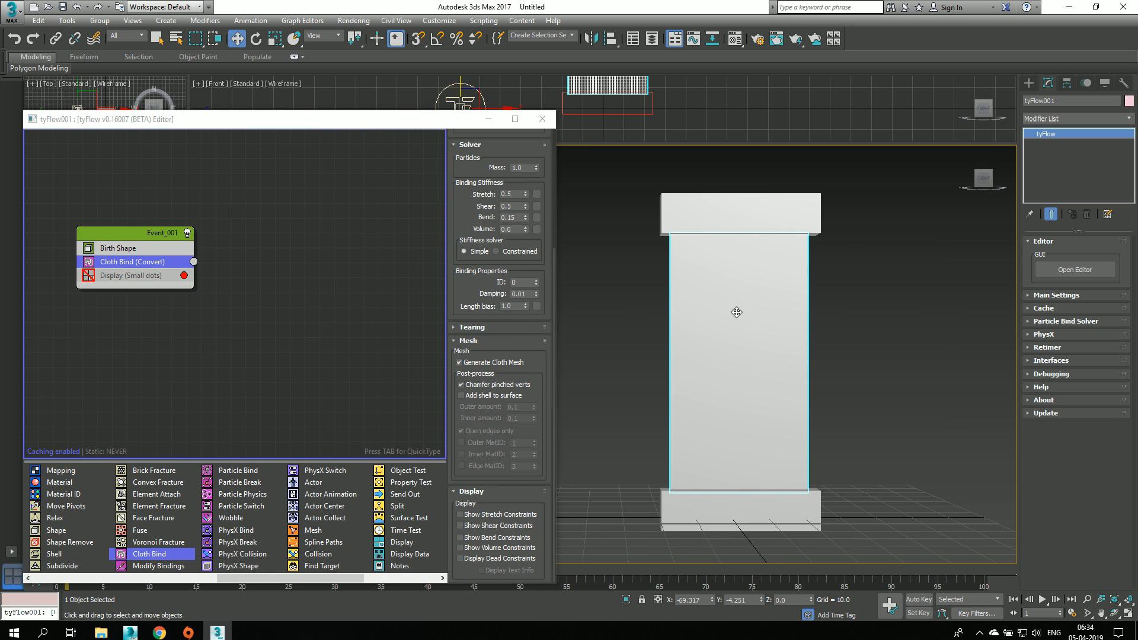
Step: Show the large viewport from the Front, move the flow editor higher, return to frame 0 and reselect the tyFlow object
{"action": "key", "text": "f"}
{"action": "middle_click_drag", "start_coordinate": [611, 322], "coordinate": [768, 344]}
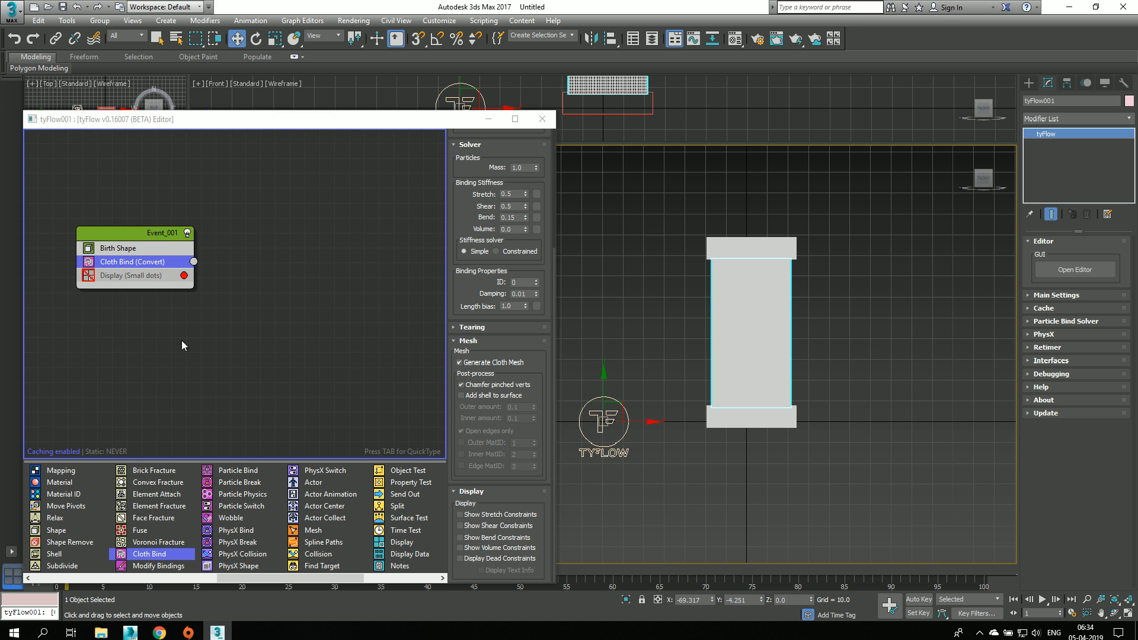
{"action": "left_click_drag", "start_coordinate": [229, 116], "coordinate": [228, 63]}
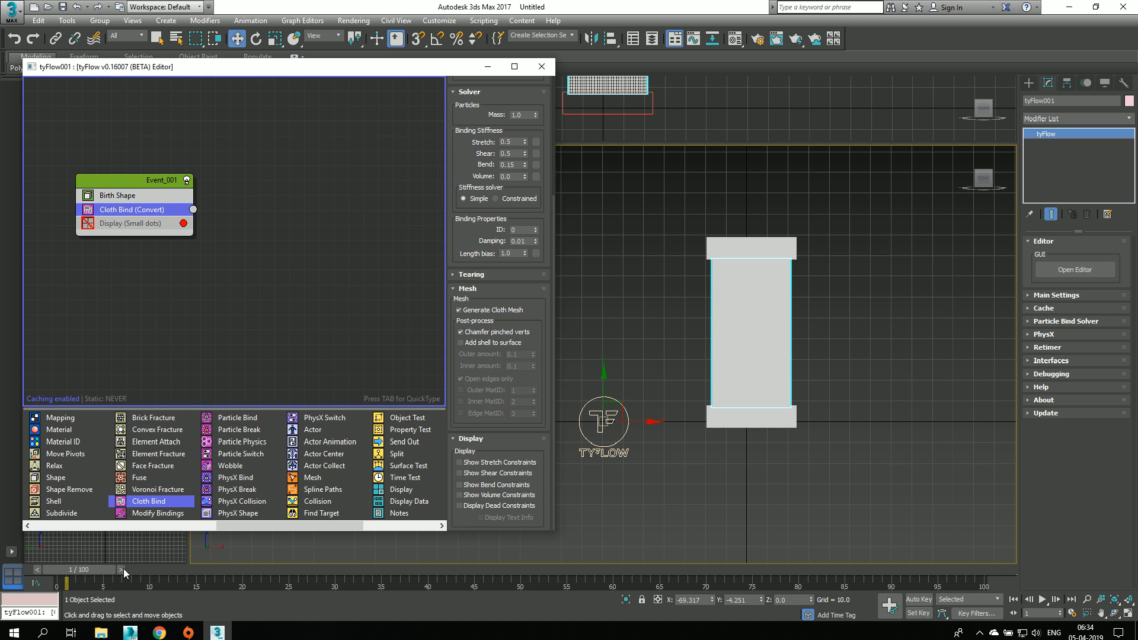
{"action": "left_click_drag", "start_coordinate": [93, 570], "coordinate": [66, 569]}
{"action": "middle_click_drag", "start_coordinate": [840, 386], "coordinate": [830, 398]}
{"action": "left_click", "coordinate": [908, 453]}
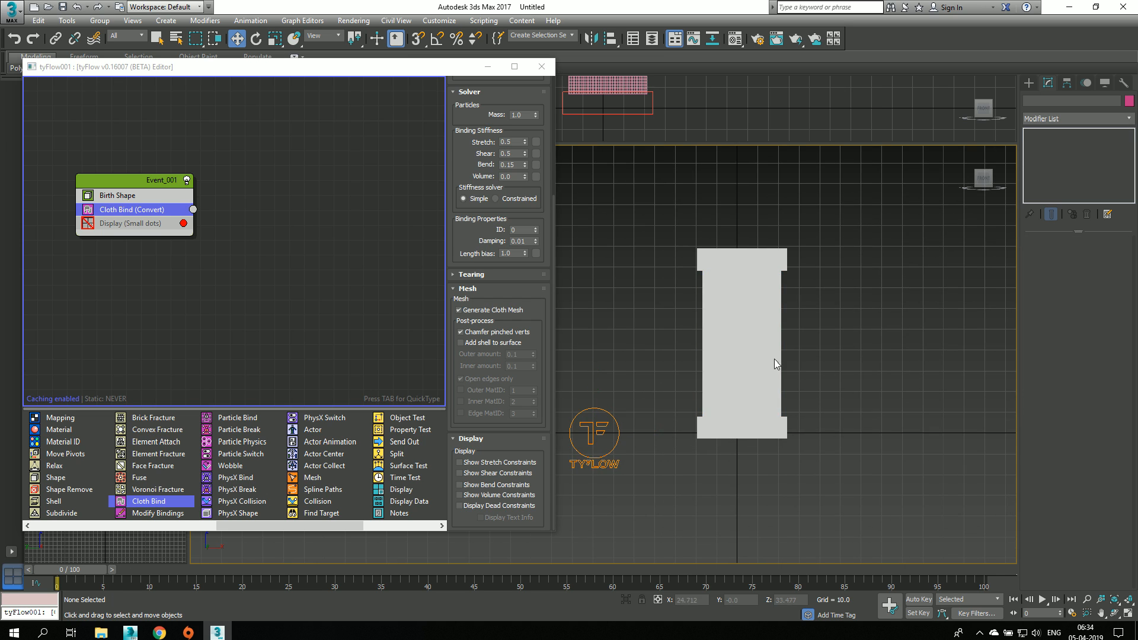
{"action": "scroll", "coordinate": [731, 338], "scroll_direction": "up", "scroll_amount": 2}
{"action": "left_click", "coordinate": [731, 337]}
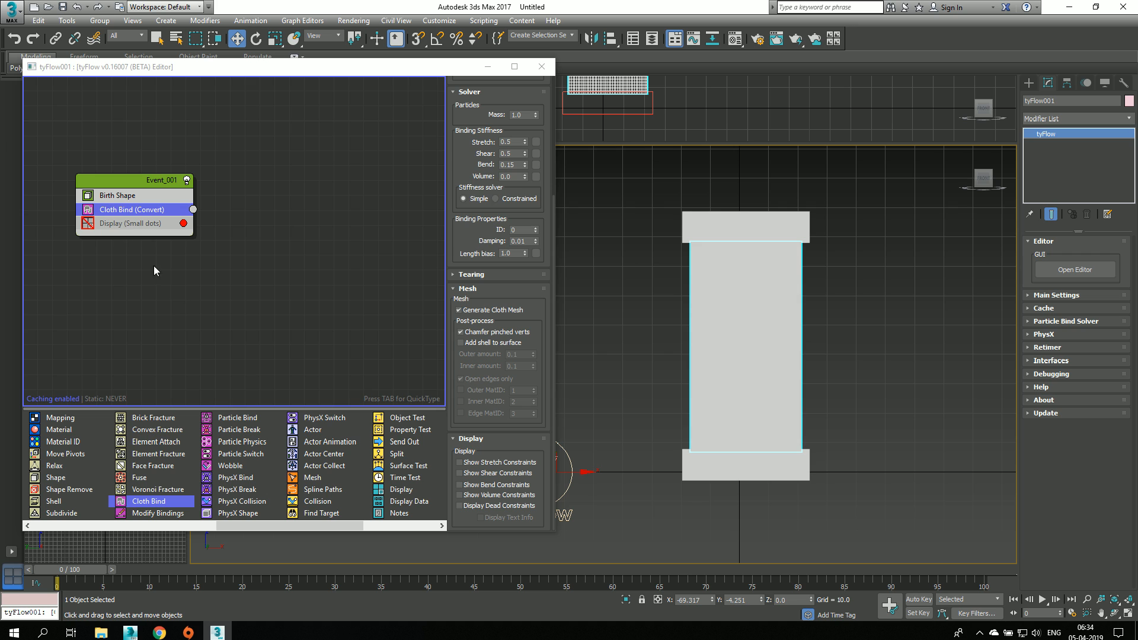
{"action": "left_click_drag", "start_coordinate": [414, 419], "coordinate": [268, 353]}
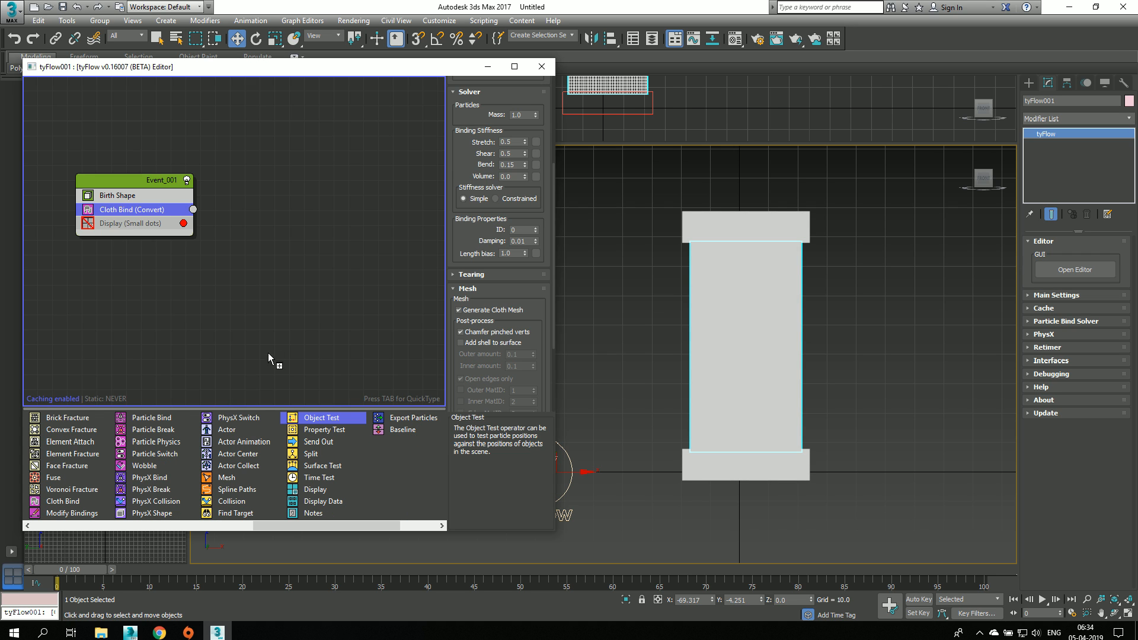
{"action": "left_click", "coordinate": [276, 251]}
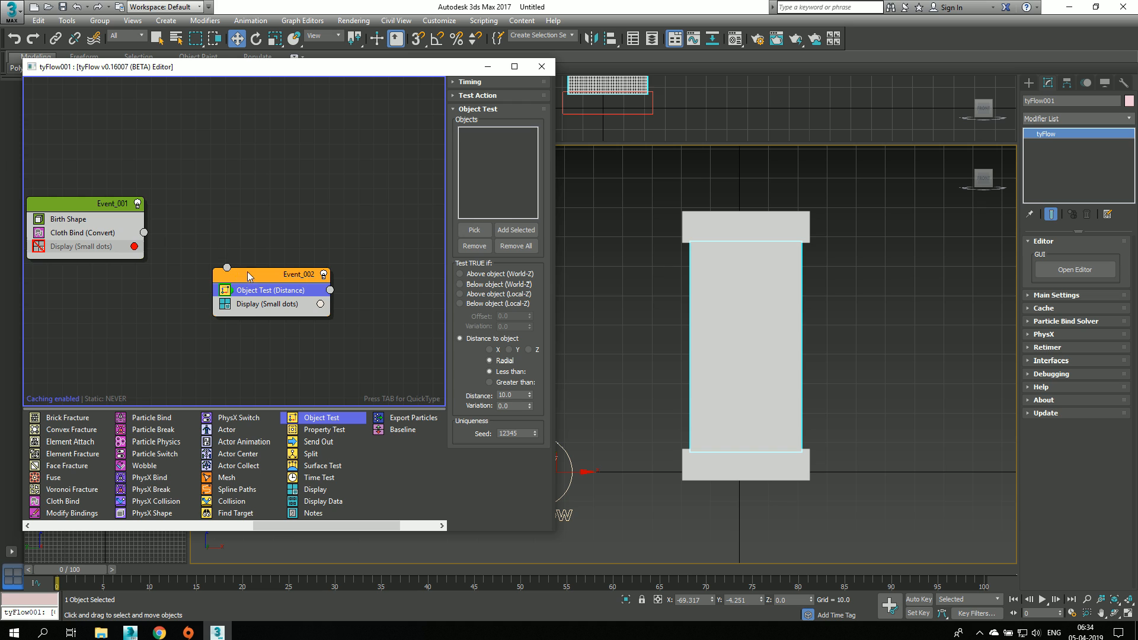
{"action": "left_click_drag", "start_coordinate": [248, 275], "coordinate": [256, 287]}
{"action": "left_click", "coordinate": [295, 256]}
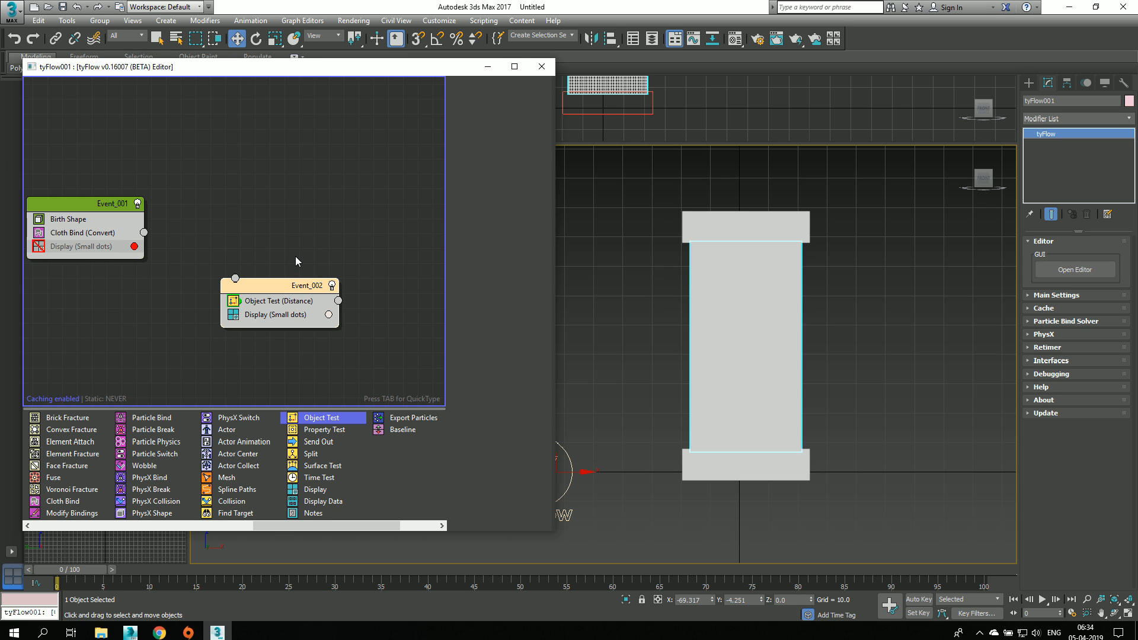
{"action": "key", "text": "Delete"}
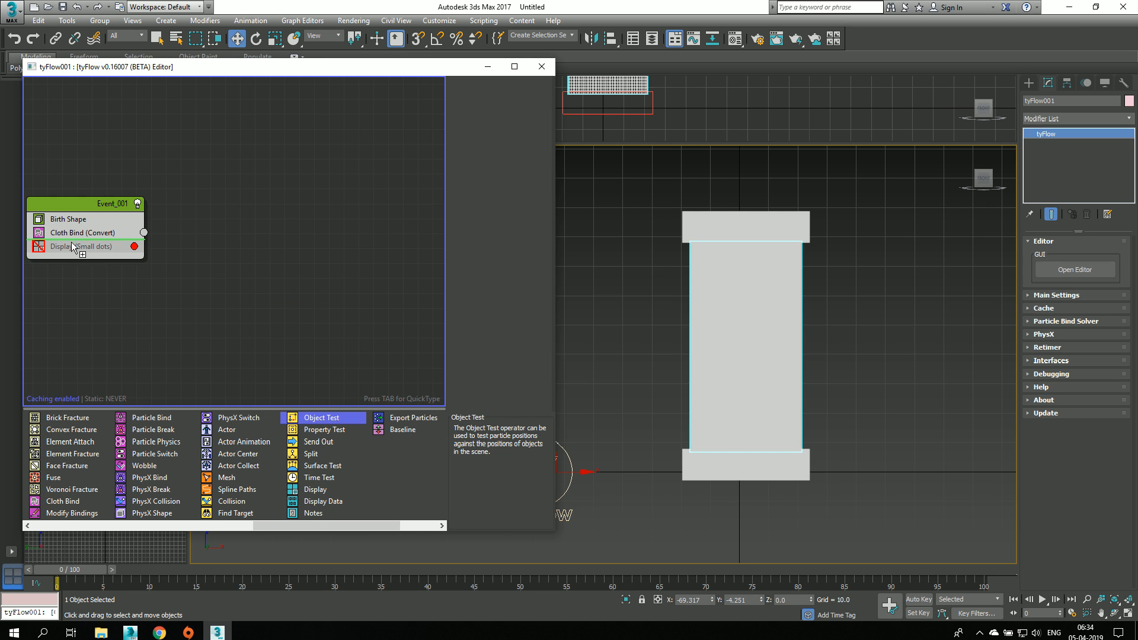
Step: Add an Object Test operator below Cloth Bind in Event_001 and assign Box001 and Box002 as its test objects
{"action": "left_click_drag", "start_coordinate": [72, 246], "coordinate": [77, 240]}
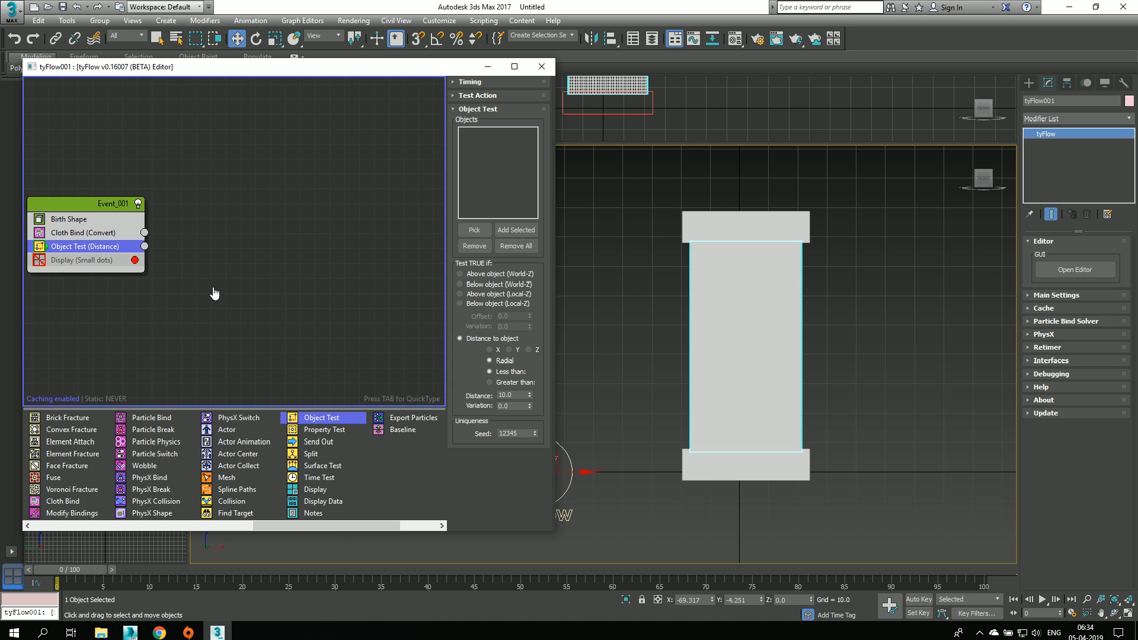
{"action": "middle_click_drag", "start_coordinate": [214, 293], "coordinate": [226, 283]}
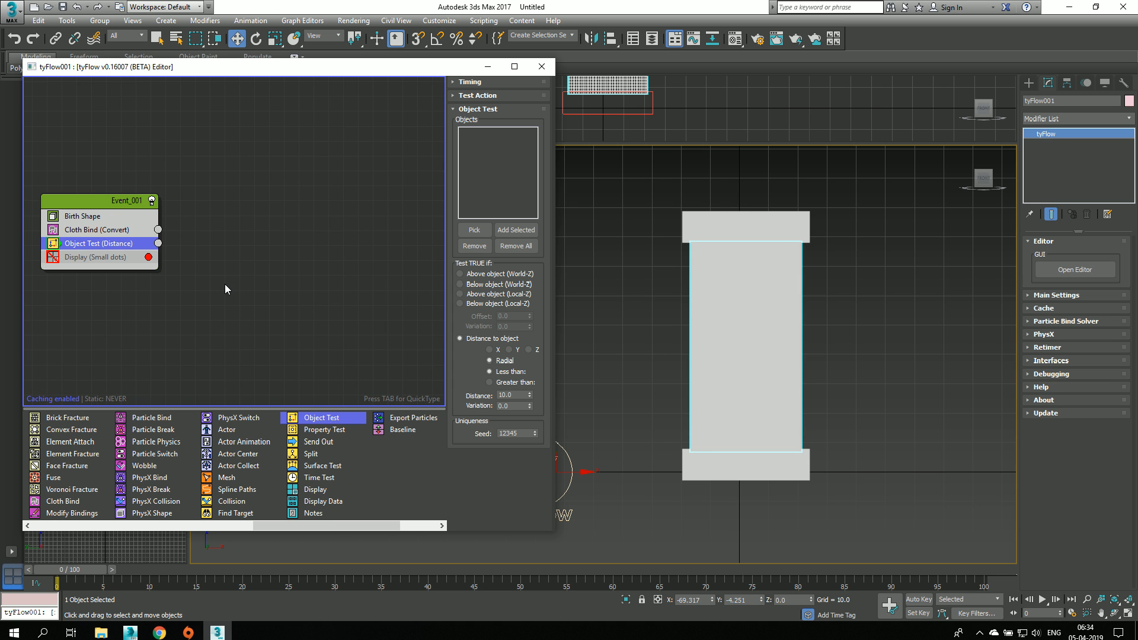
{"action": "left_click", "coordinate": [465, 229]}
{"action": "left_click", "coordinate": [746, 227]}
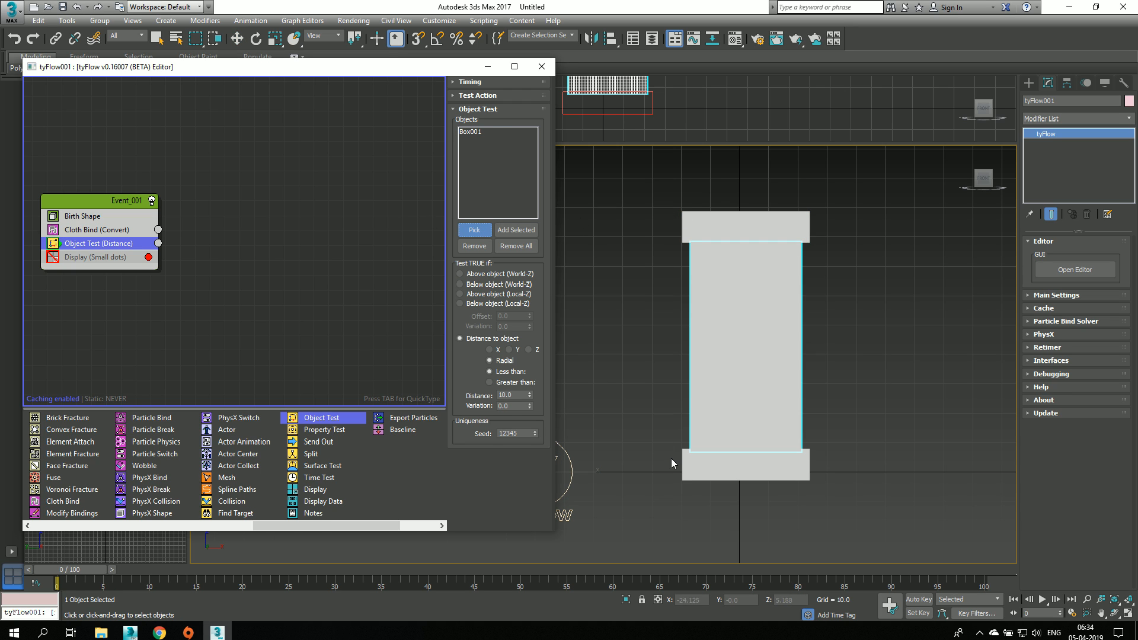
{"action": "left_click", "coordinate": [685, 466]}
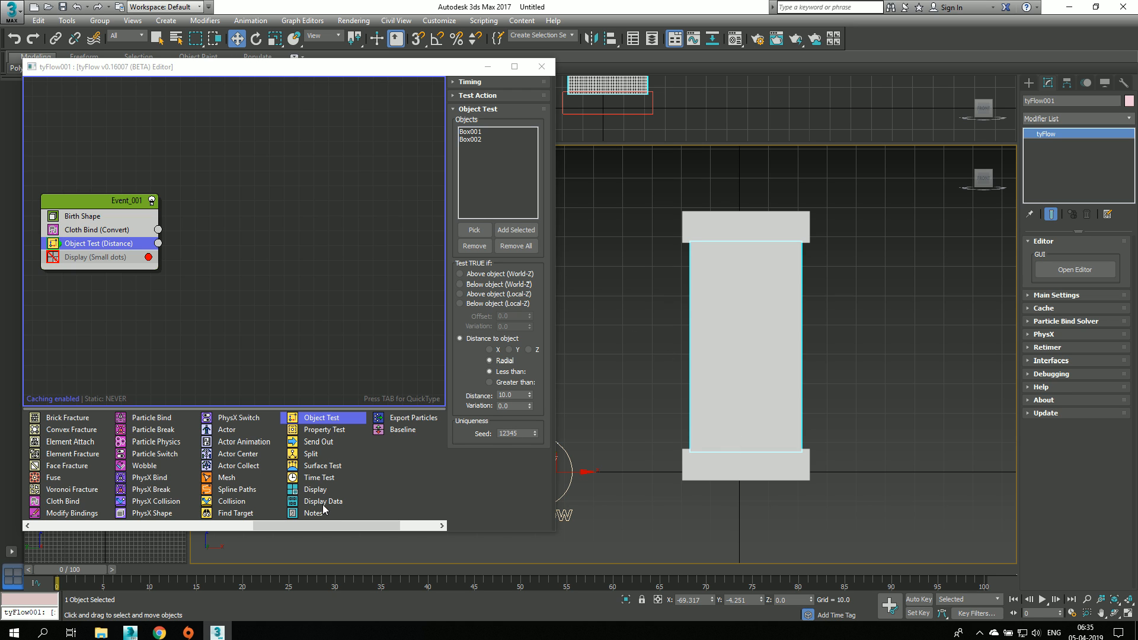
Step: Create a second event from a Display operator and wire the Object Test output to it
{"action": "left_click_drag", "start_coordinate": [318, 492], "coordinate": [220, 377]}
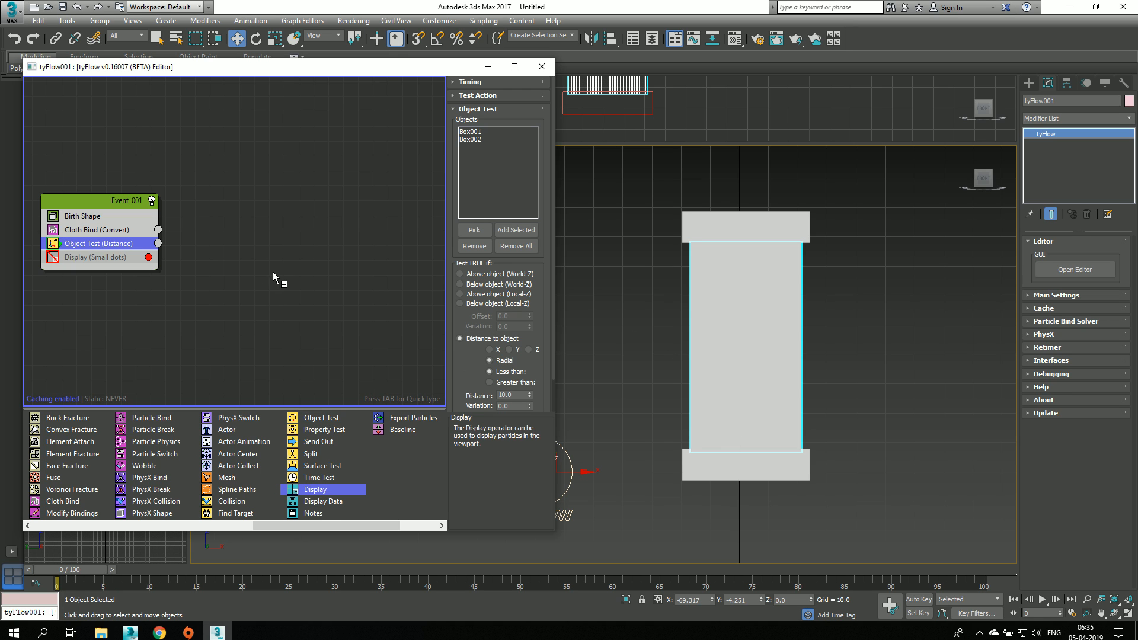
{"action": "left_click_drag", "start_coordinate": [273, 273], "coordinate": [273, 274]}
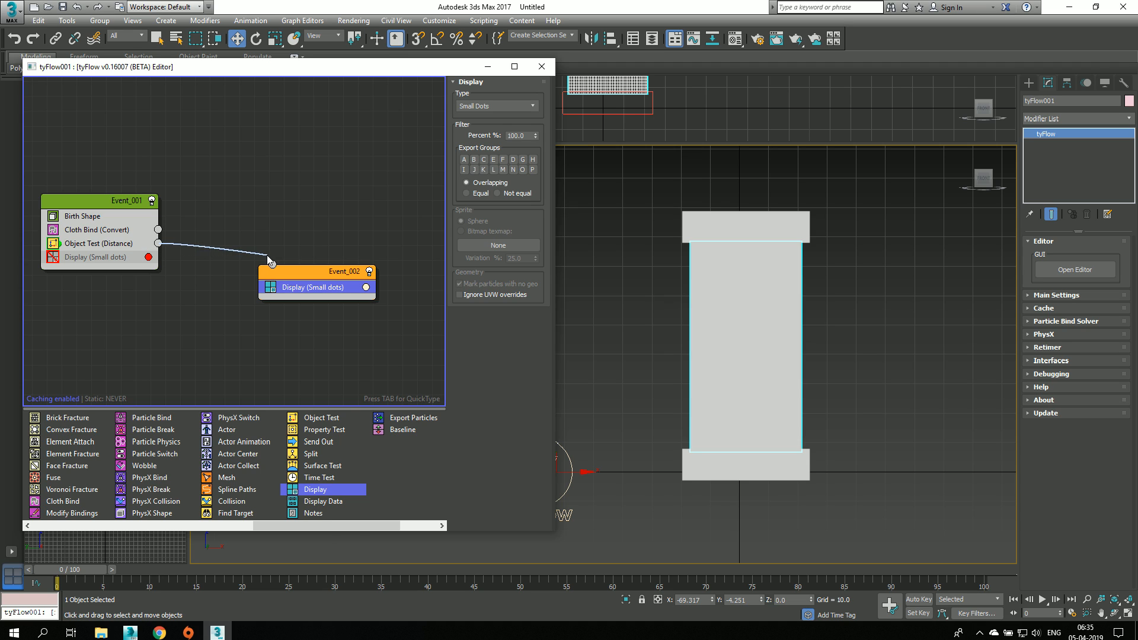
{"action": "left_click_drag", "start_coordinate": [268, 259], "coordinate": [265, 262]}
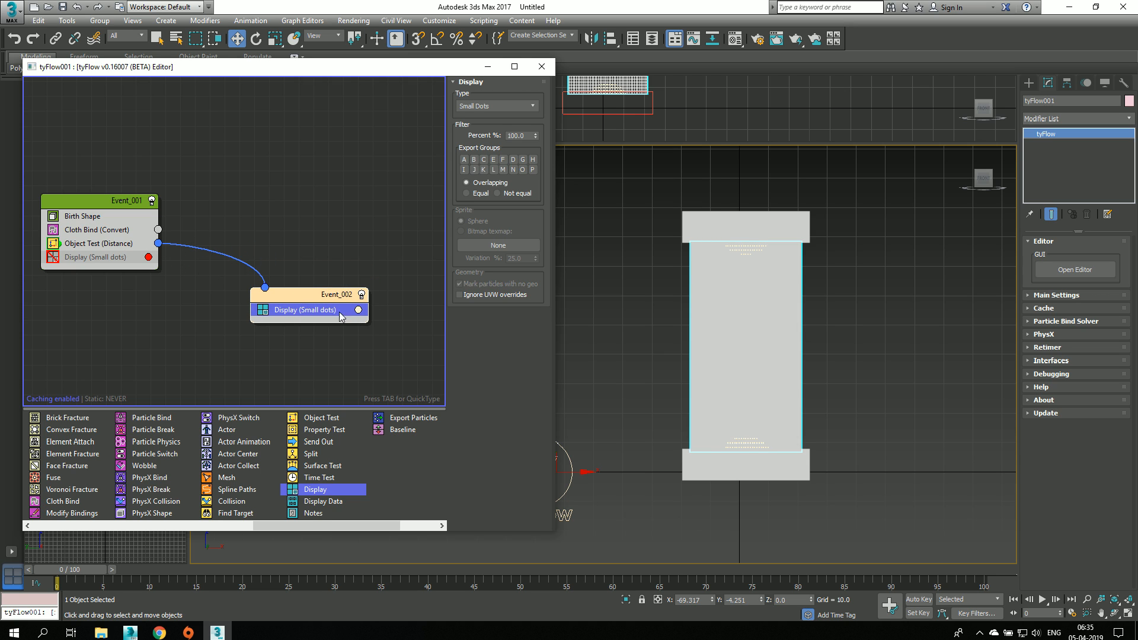
Step: Set the display color of Event_002's particles to pure red
{"action": "left_click", "coordinate": [359, 311]}
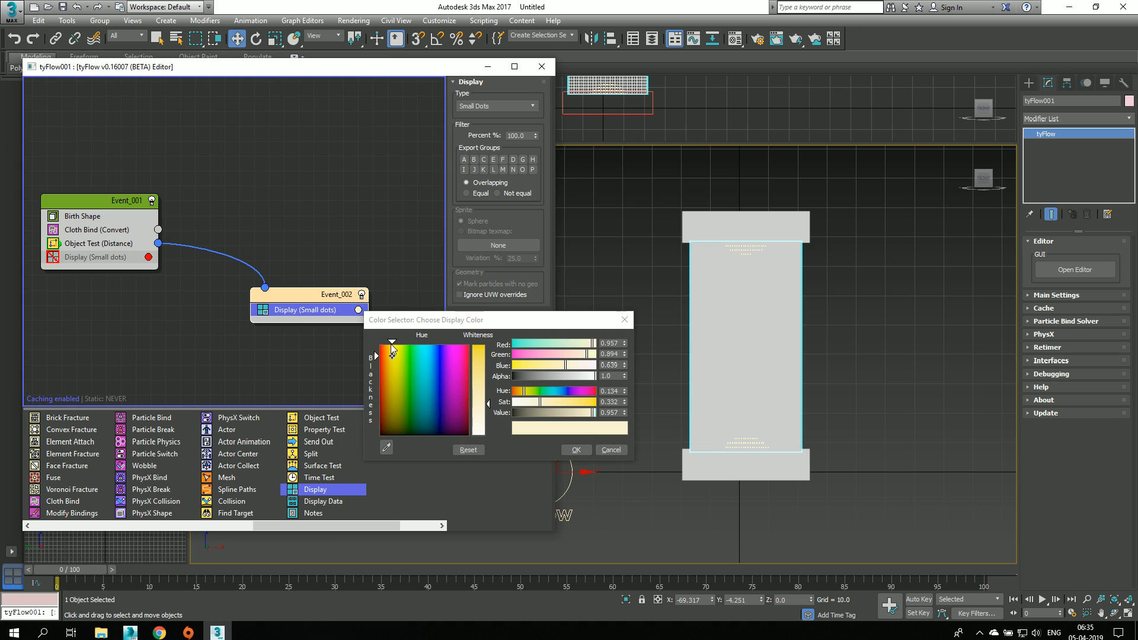
{"action": "left_click_drag", "start_coordinate": [388, 347], "coordinate": [379, 344]}
{"action": "left_click_drag", "start_coordinate": [484, 356], "coordinate": [485, 345]}
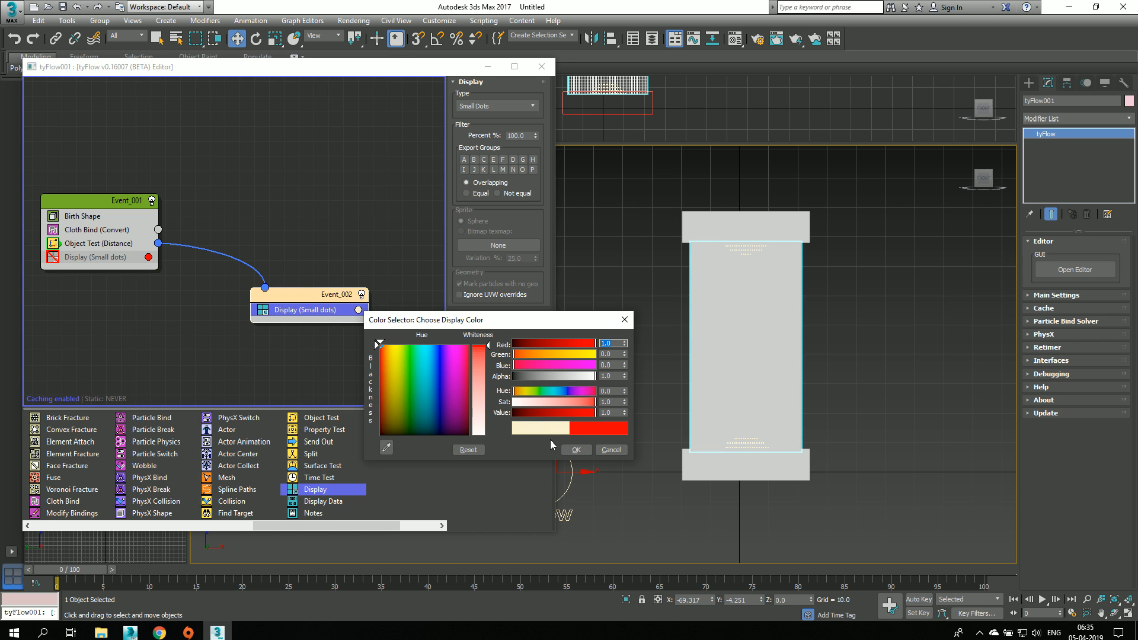
{"action": "left_click", "coordinate": [576, 450]}
{"action": "middle_click_drag", "start_coordinate": [594, 381], "coordinate": [596, 369]}
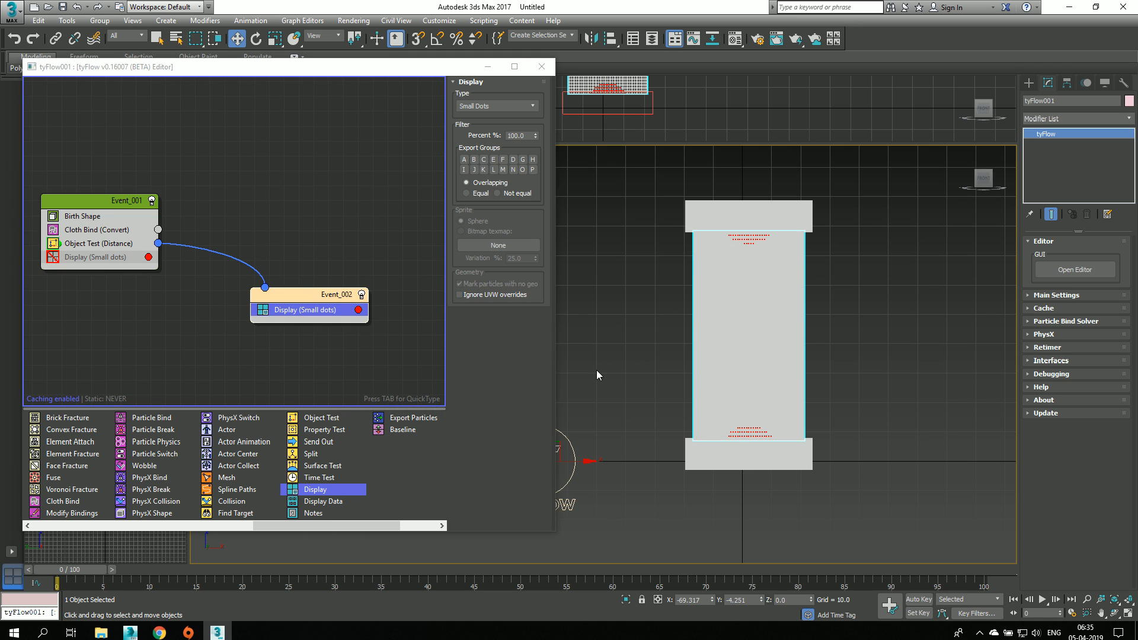
Step: Make the Object Test measure its distance along X and inspect the captured particle rows near both boxes
{"action": "left_click", "coordinate": [105, 244]}
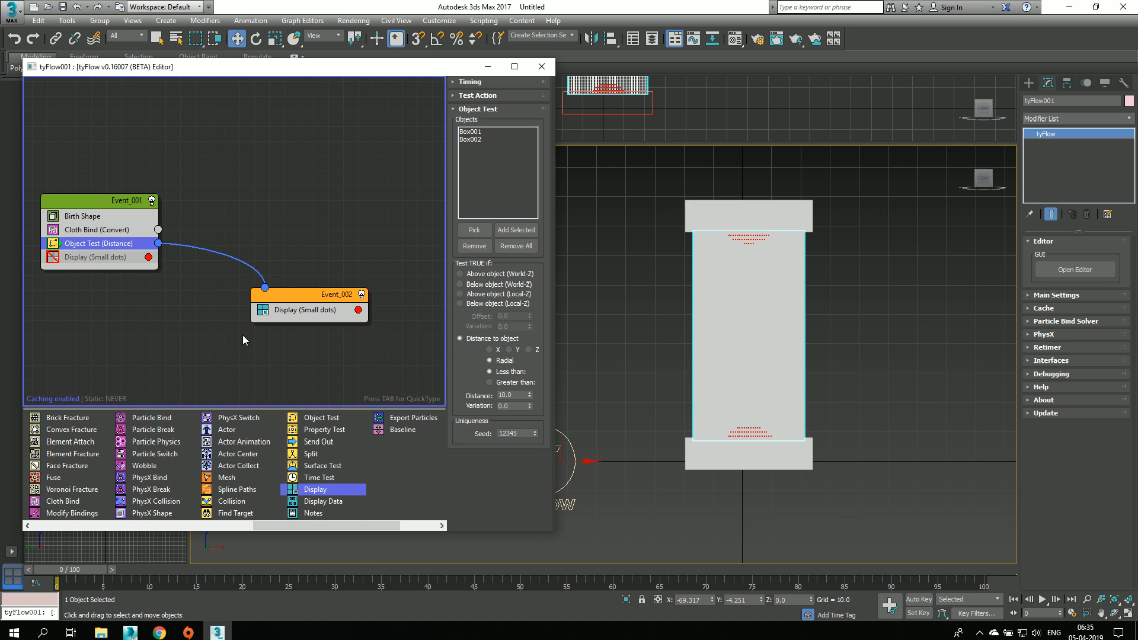
{"action": "scroll", "coordinate": [769, 425], "scroll_direction": "up", "scroll_amount": 3}
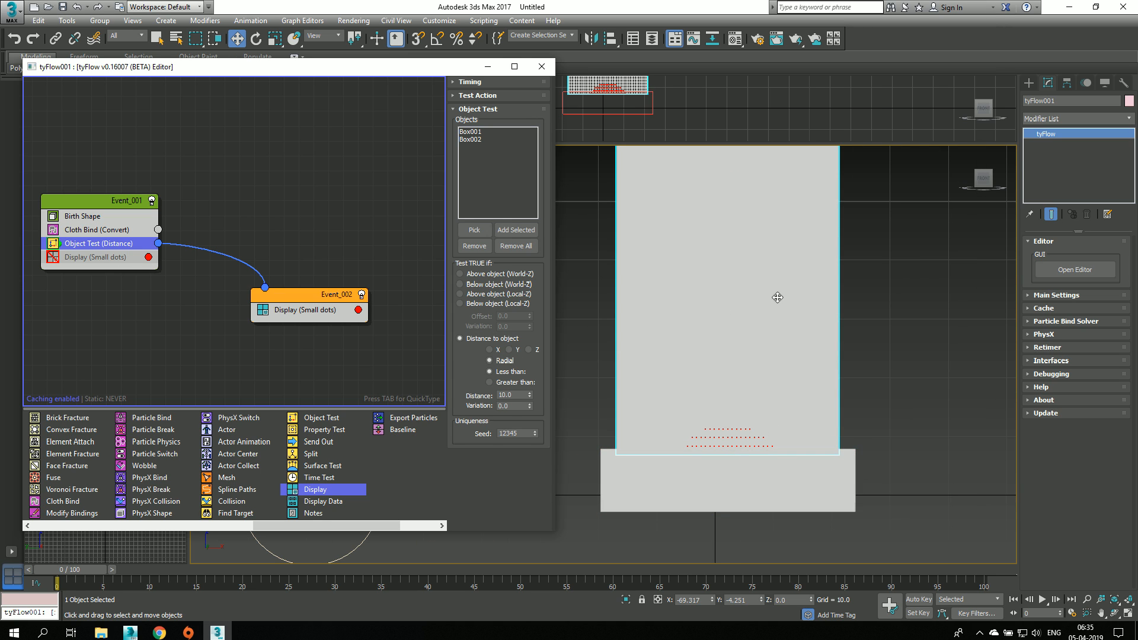
{"action": "left_click", "coordinate": [490, 349]}
{"action": "scroll", "coordinate": [799, 392], "scroll_direction": "down", "scroll_amount": 5}
{"action": "scroll", "coordinate": [794, 409], "scroll_direction": "up", "scroll_amount": 6}
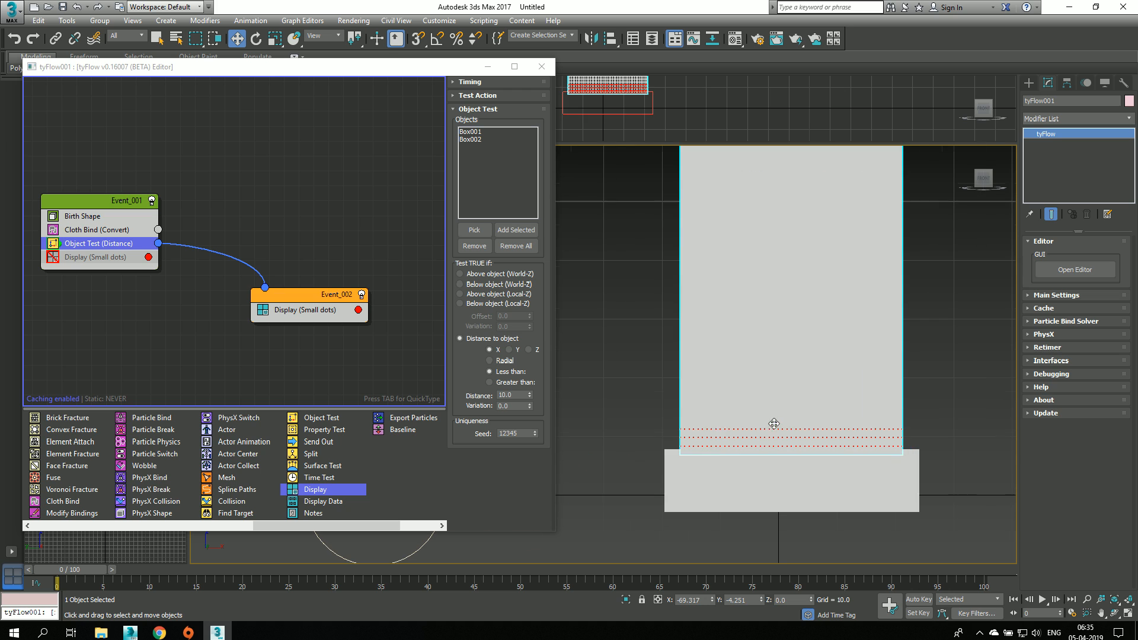
{"action": "left_click", "coordinate": [717, 490]}
{"action": "scroll", "coordinate": [630, 419], "scroll_direction": "down", "scroll_amount": 3}
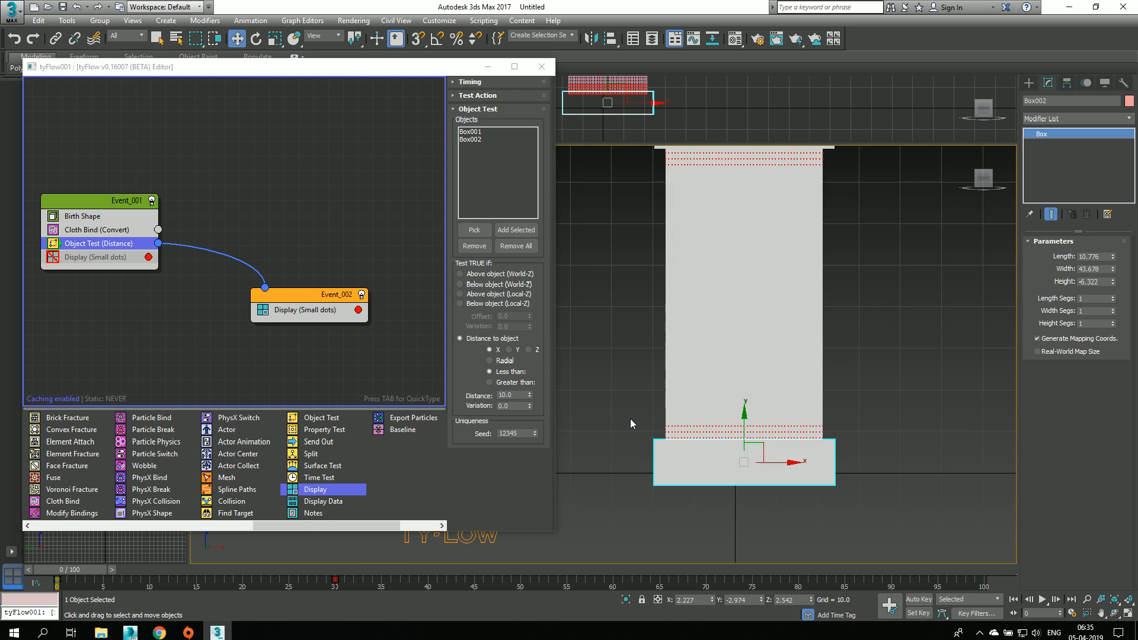
{"action": "left_click", "coordinate": [844, 418]}
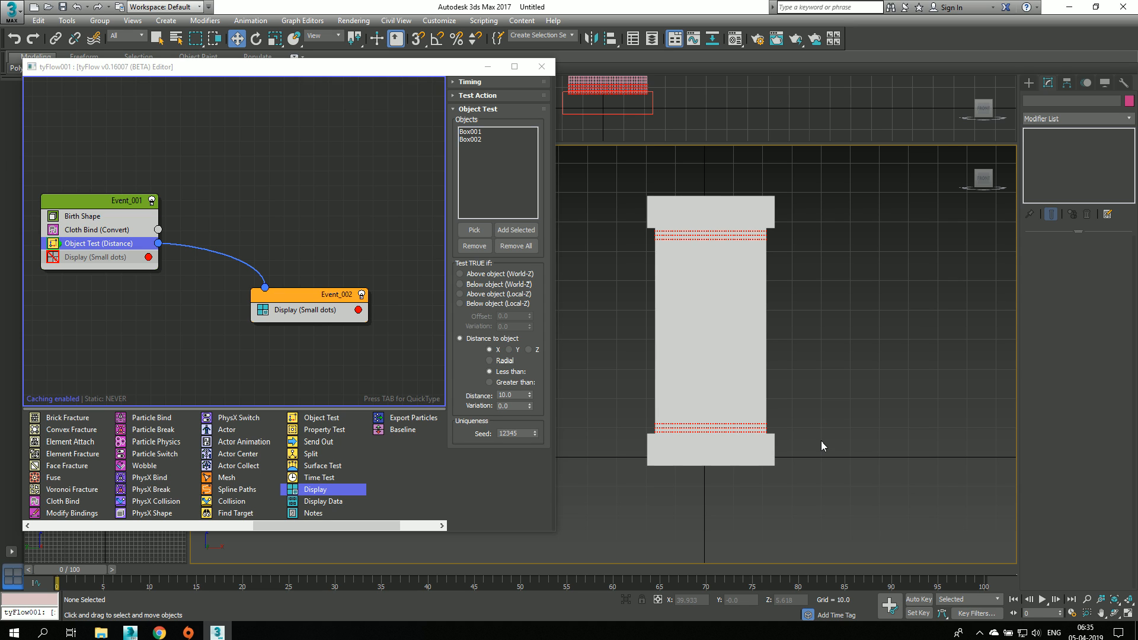
{"action": "middle_click_drag", "start_coordinate": [641, 407], "coordinate": [653, 410]}
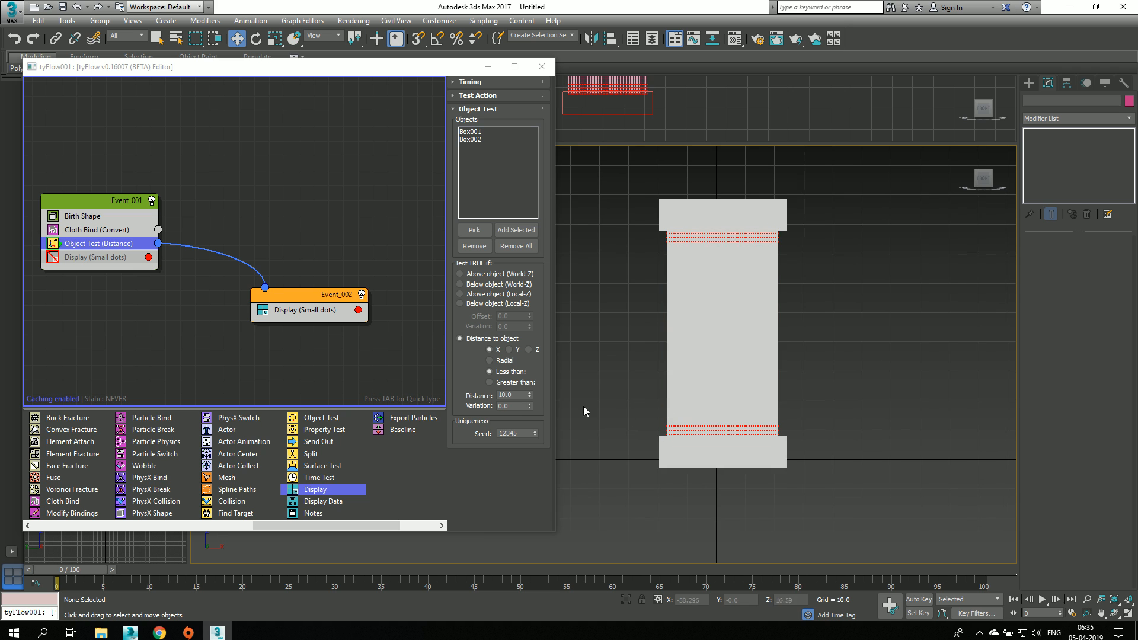
Step: Adjust the Object Test distance, trying 11.6 before settling on 9.3
{"action": "mouse_move", "coordinate": [529, 395]}
{"action": "left_mouse_down"}
{"action": "mouse_move", "coordinate": [530, 328]}
{"action": "mouse_move", "coordinate": [545, 307]}
{"action": "mouse_move", "coordinate": [551, 389]}
{"action": "left_mouse_up"}
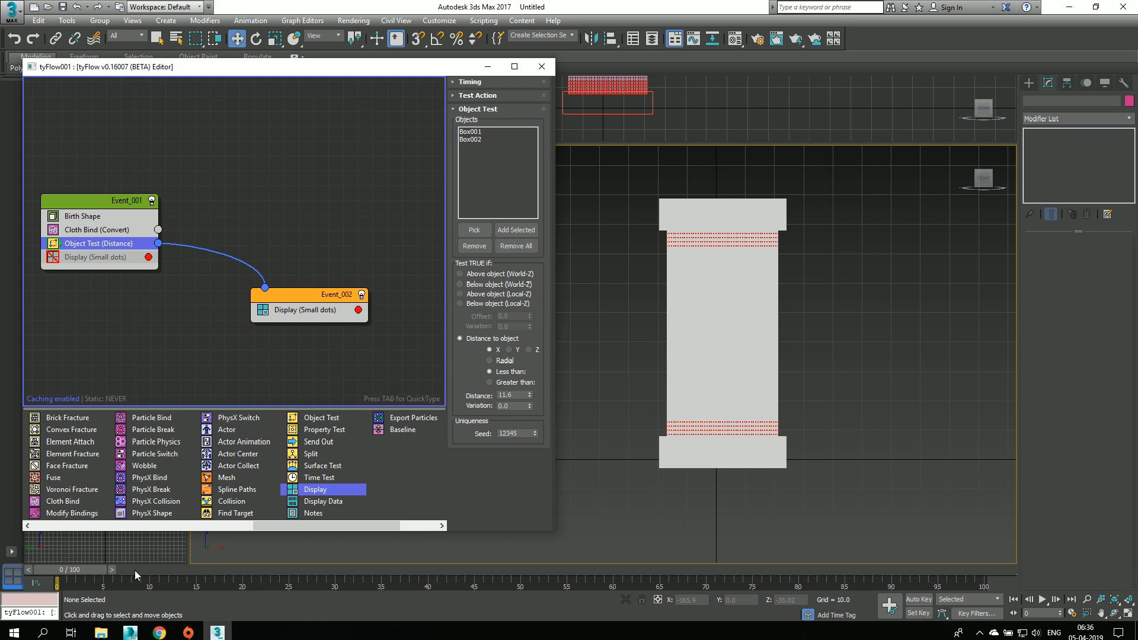
{"action": "mouse_move", "coordinate": [72, 570]}
{"action": "left_mouse_down"}
{"action": "mouse_move", "coordinate": [250, 566]}
{"action": "mouse_move", "coordinate": [72, 570]}
{"action": "left_mouse_up"}
{"action": "key", "text": "w"}
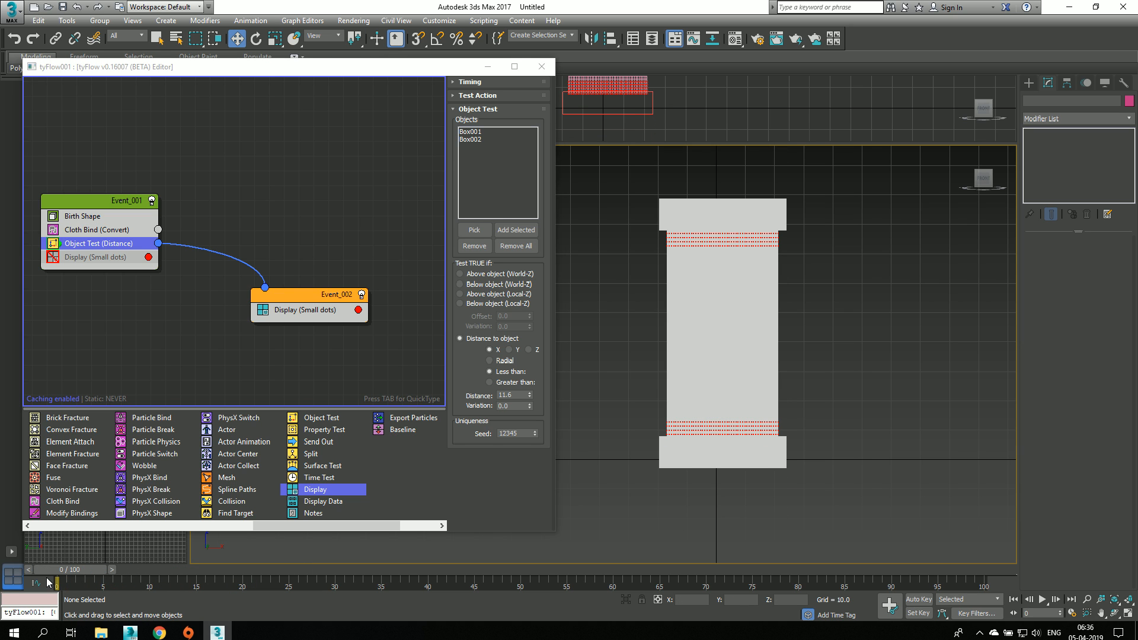
{"action": "middle_click_drag", "start_coordinate": [842, 335], "coordinate": [857, 369]}
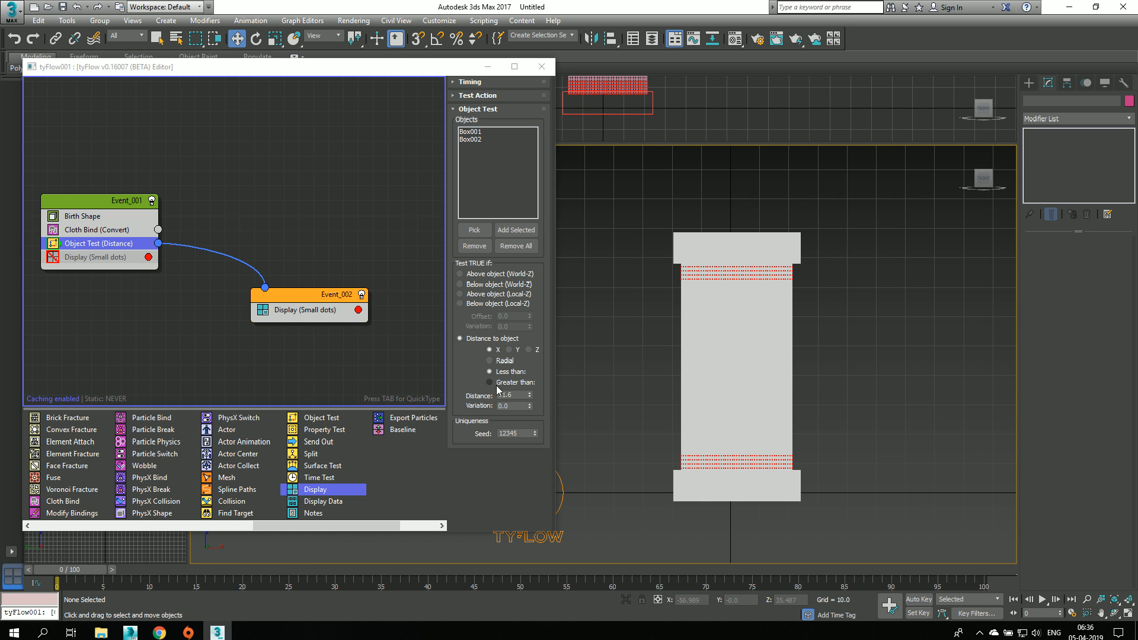
{"action": "left_click_drag", "start_coordinate": [530, 396], "coordinate": [527, 409]}
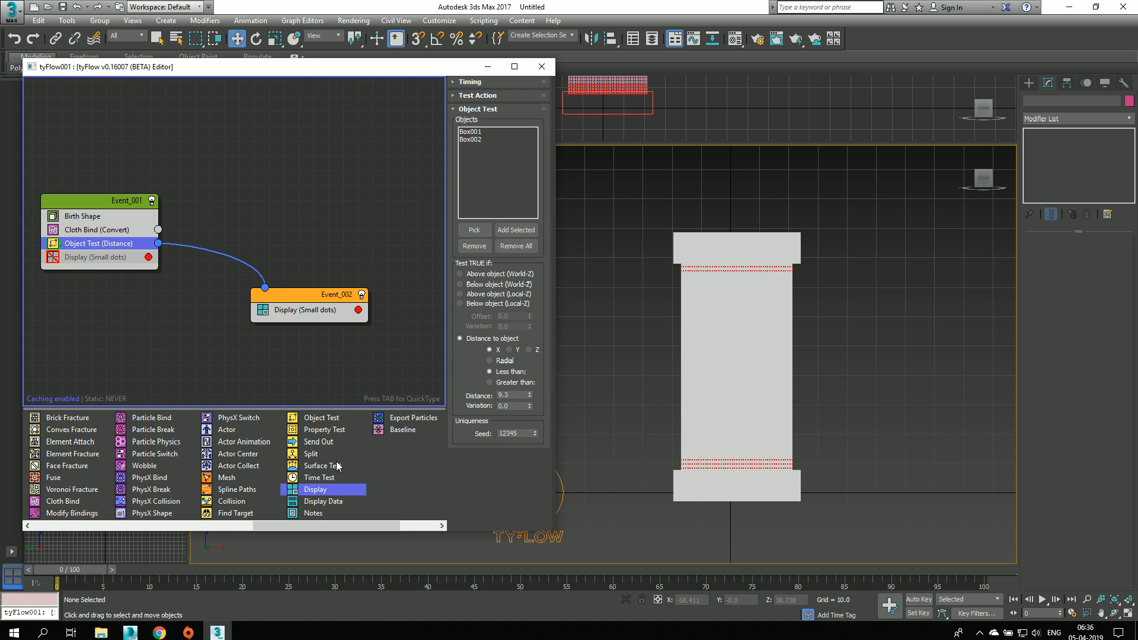
Step: Add an Object Bind operator above Display in Event_002 and assign Box001 and Box002 as its bind objects
{"action": "left_click_drag", "start_coordinate": [272, 526], "coordinate": [120, 524]}
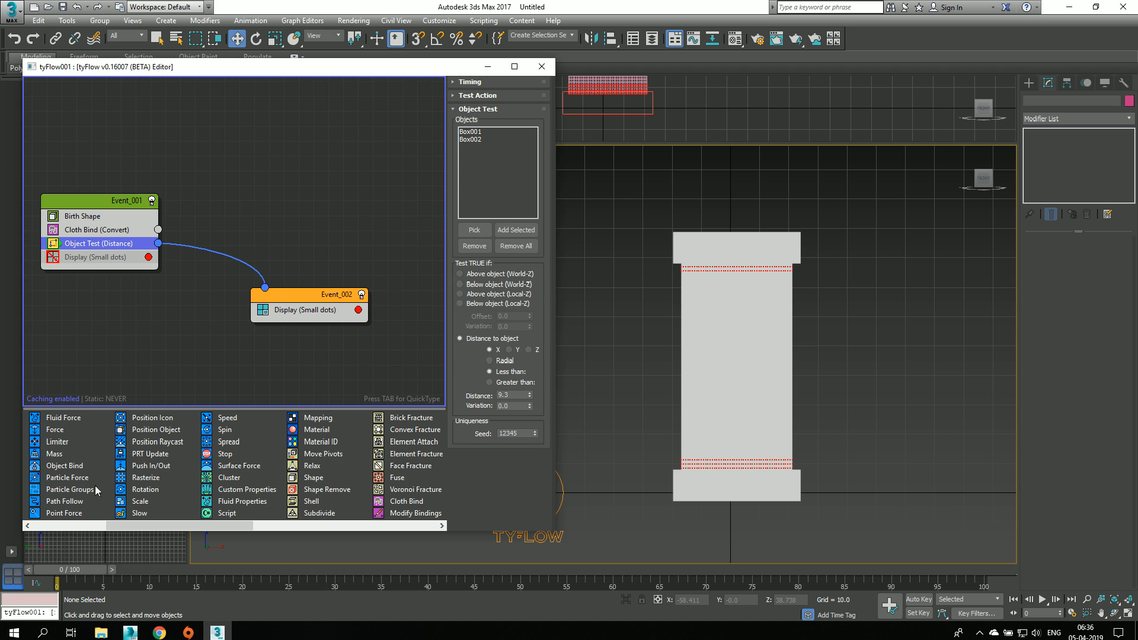
{"action": "left_click_drag", "start_coordinate": [57, 469], "coordinate": [215, 368]}
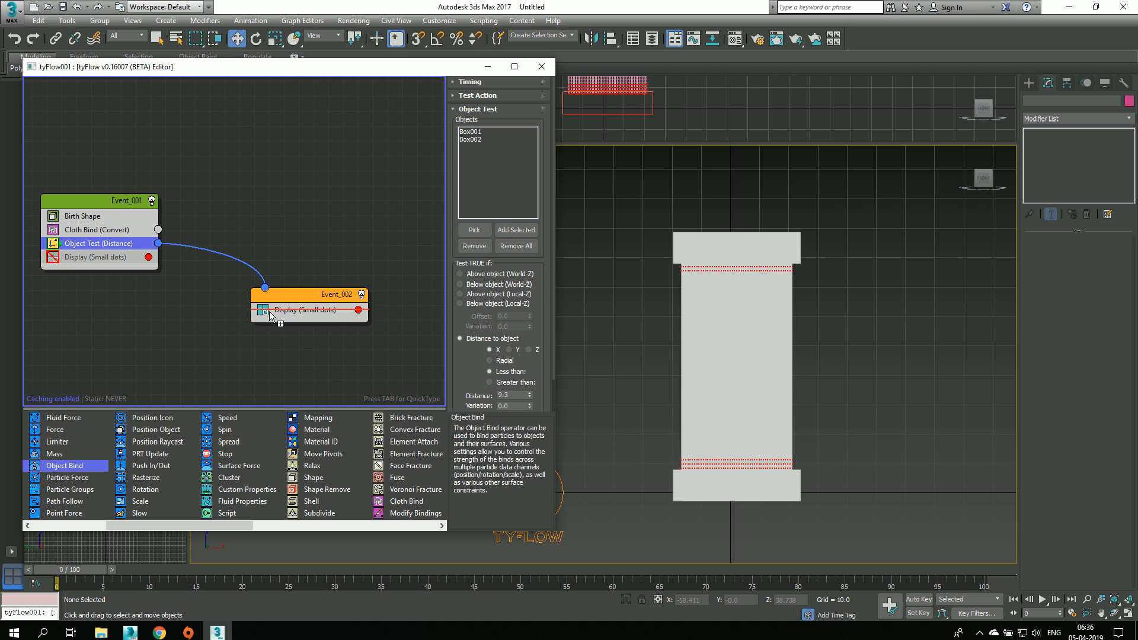
{"action": "left_click_drag", "start_coordinate": [269, 311], "coordinate": [285, 309]}
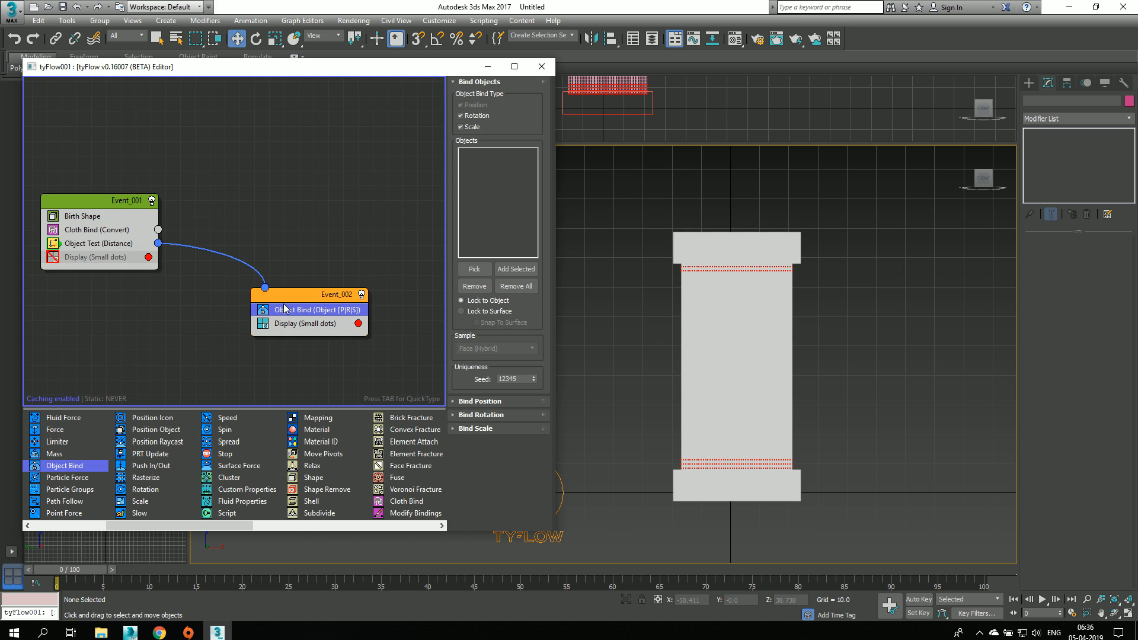
{"action": "left_click", "coordinate": [486, 272]}
{"action": "left_click", "coordinate": [678, 249]}
{"action": "left_click", "coordinate": [681, 488]}
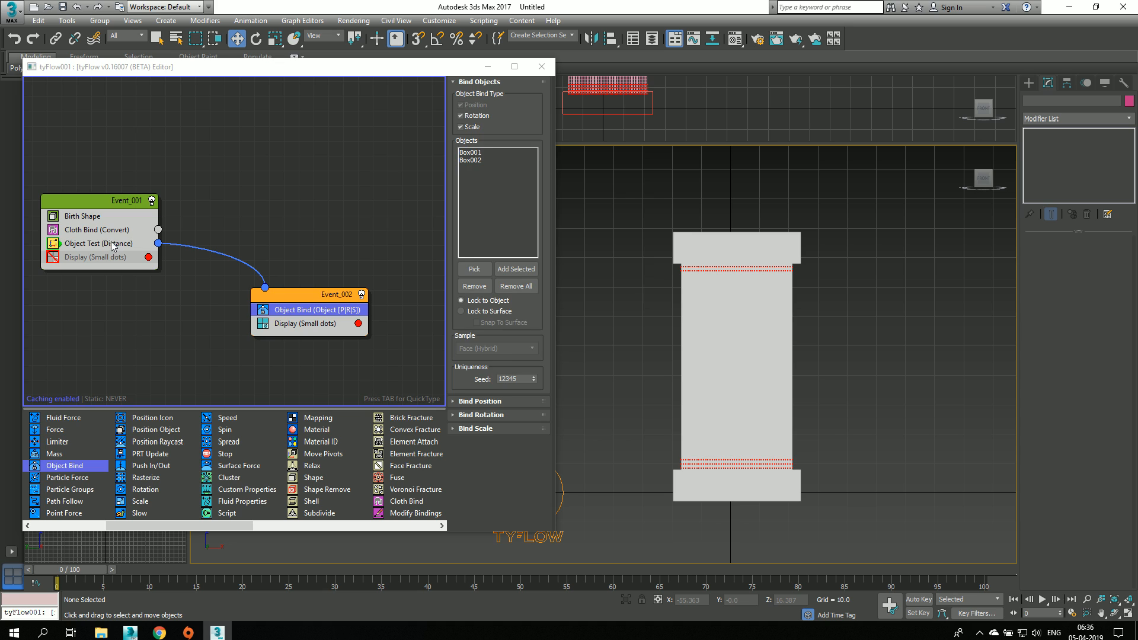
Step: Review the Object Test and Object Bind settings and advance to frame 19 to examine how the cloth follows the boxes
{"action": "left_click", "coordinate": [113, 244]}
{"action": "left_click", "coordinate": [307, 314]}
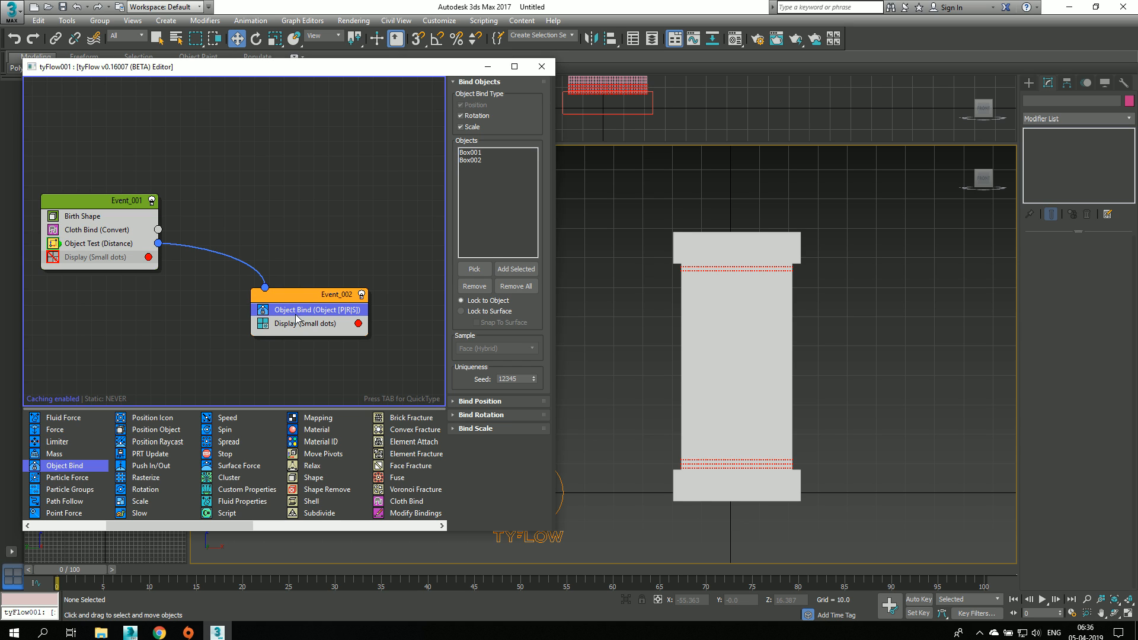
{"action": "middle_click_drag", "start_coordinate": [707, 344], "coordinate": [741, 338]}
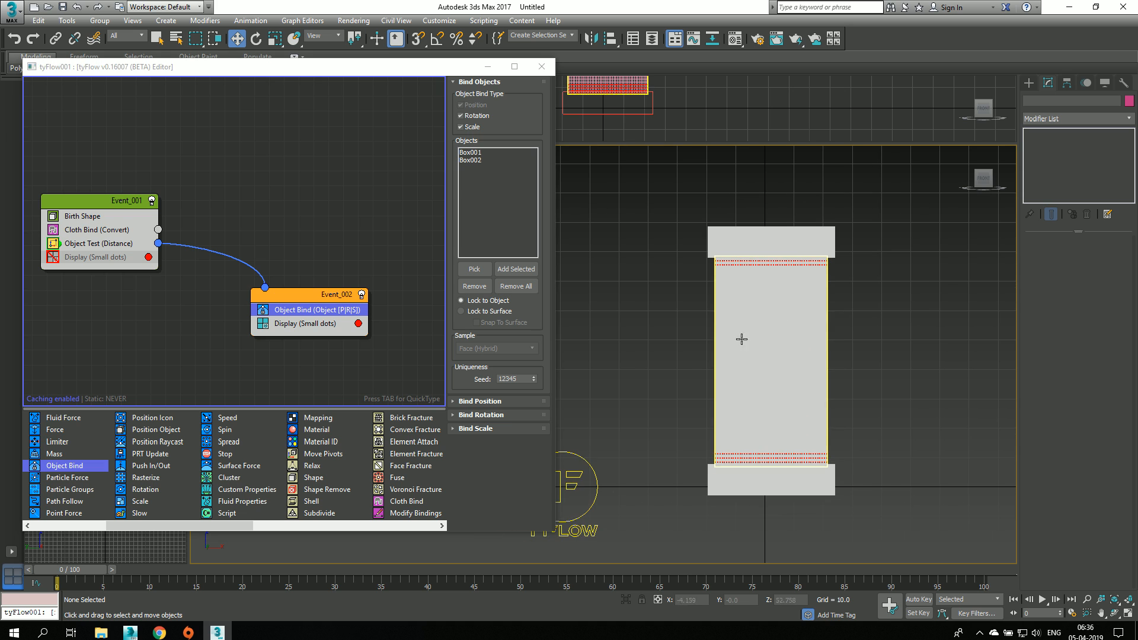
{"action": "left_click_drag", "start_coordinate": [57, 574], "coordinate": [231, 572]}
{"action": "middle_click_drag", "start_coordinate": [568, 421], "coordinate": [572, 436]}
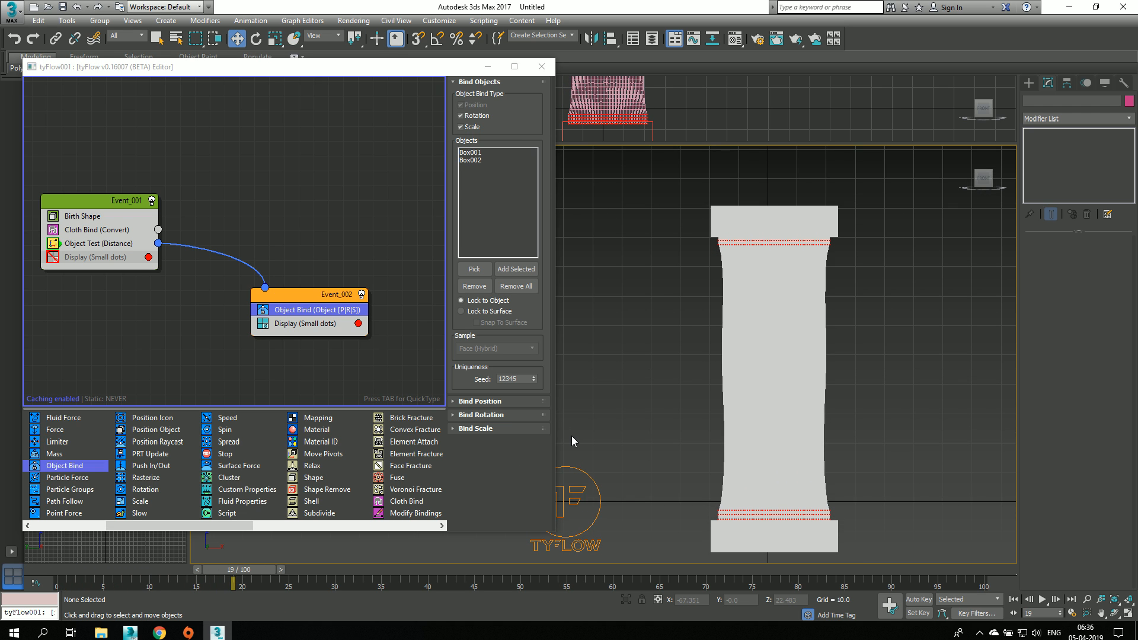
Step: Show the cloth and both boxes in a perspective view and rewind the timeline to frame 0
{"action": "key", "text": "p"}
{"action": "middle_click_drag", "start_coordinate": [593, 477], "coordinate": [571, 424]}
{"action": "middle_click_drag", "start_coordinate": [889, 327], "coordinate": [819, 349]}
{"action": "scroll", "coordinate": [853, 341], "scroll_direction": "down", "scroll_amount": 3}
{"action": "left_click_drag", "start_coordinate": [233, 570], "coordinate": [63, 584]}
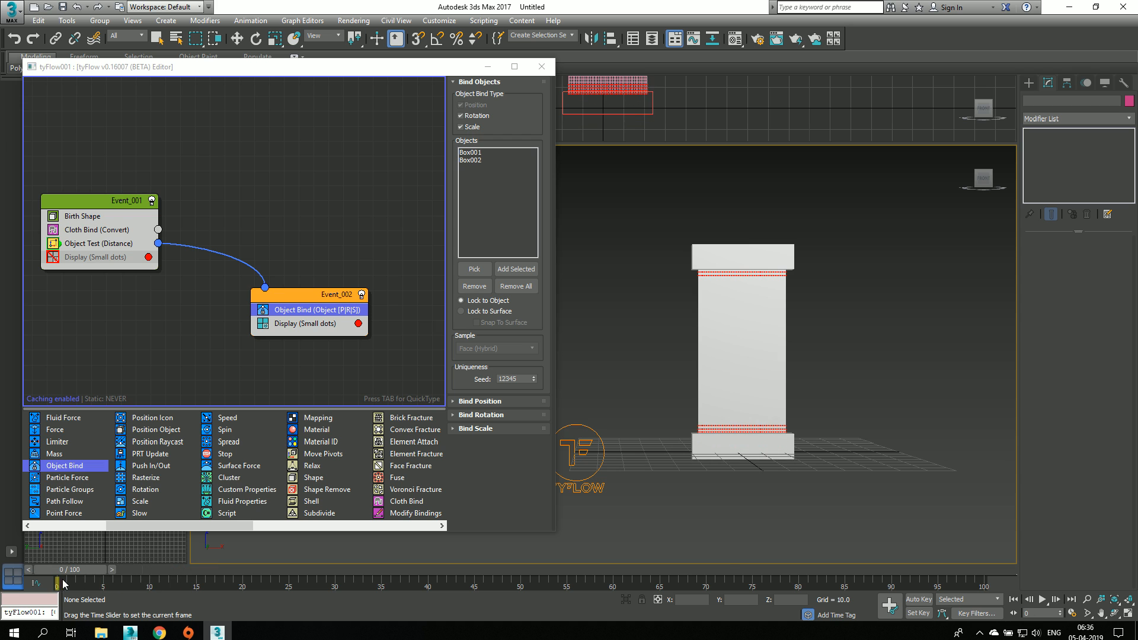
{"action": "key", "text": "w"}
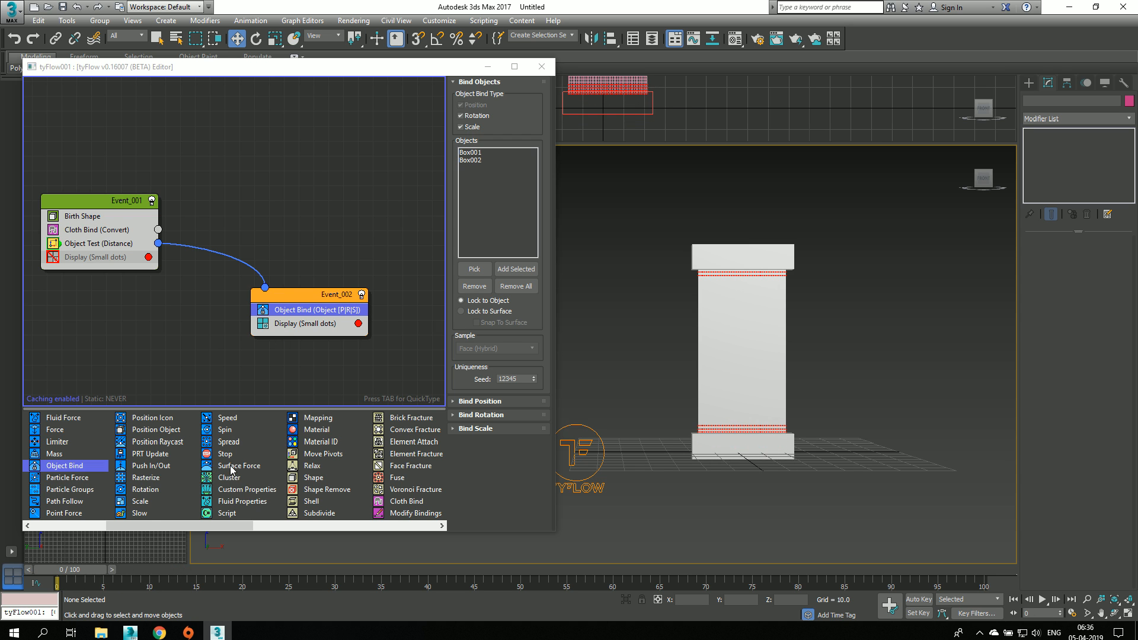
Step: Try a Particle Physics operator in Event_002 and place it in its own unconnected event instead
{"action": "left_click_drag", "start_coordinate": [131, 525], "coordinate": [240, 517]}
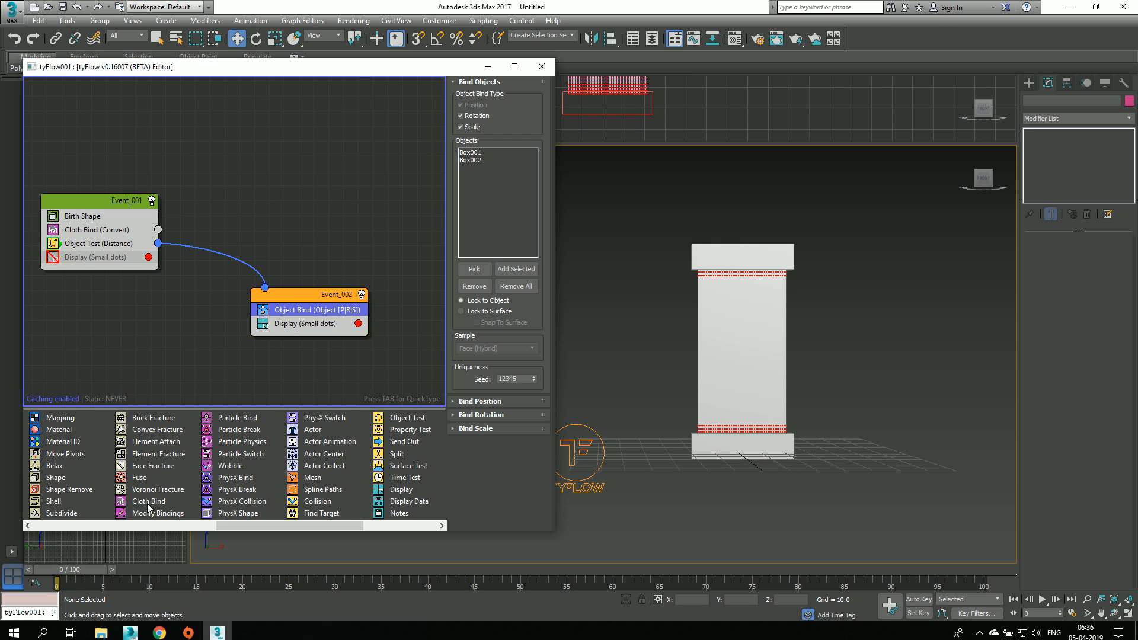
{"action": "left_click_drag", "start_coordinate": [239, 443], "coordinate": [285, 312]}
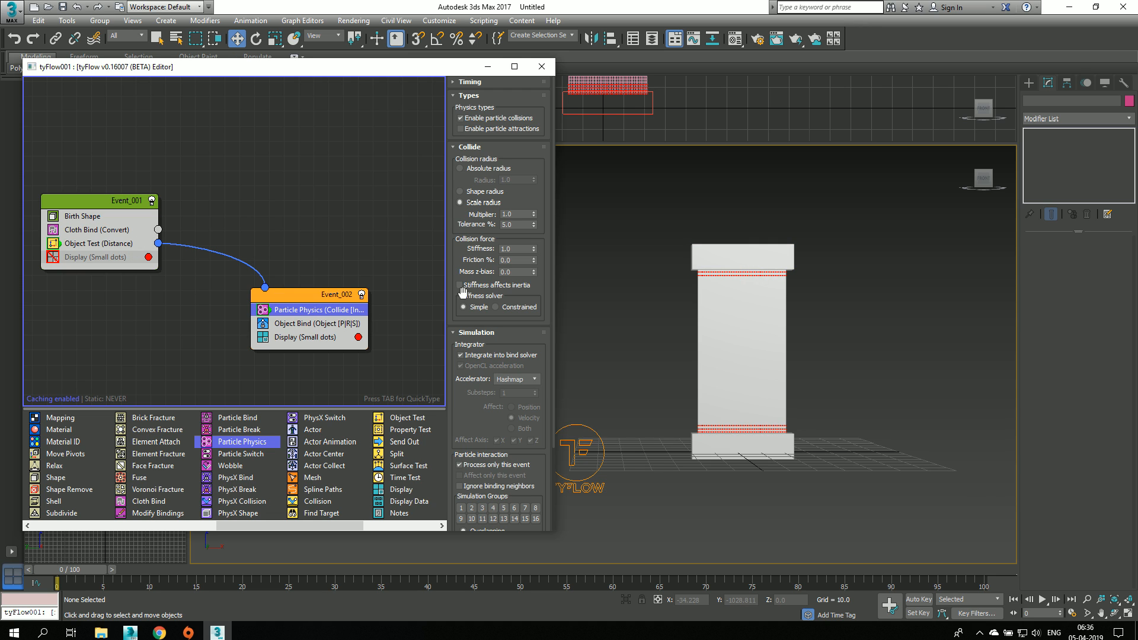
{"action": "scroll", "coordinate": [677, 258], "scroll_direction": "up", "scroll_amount": 3}
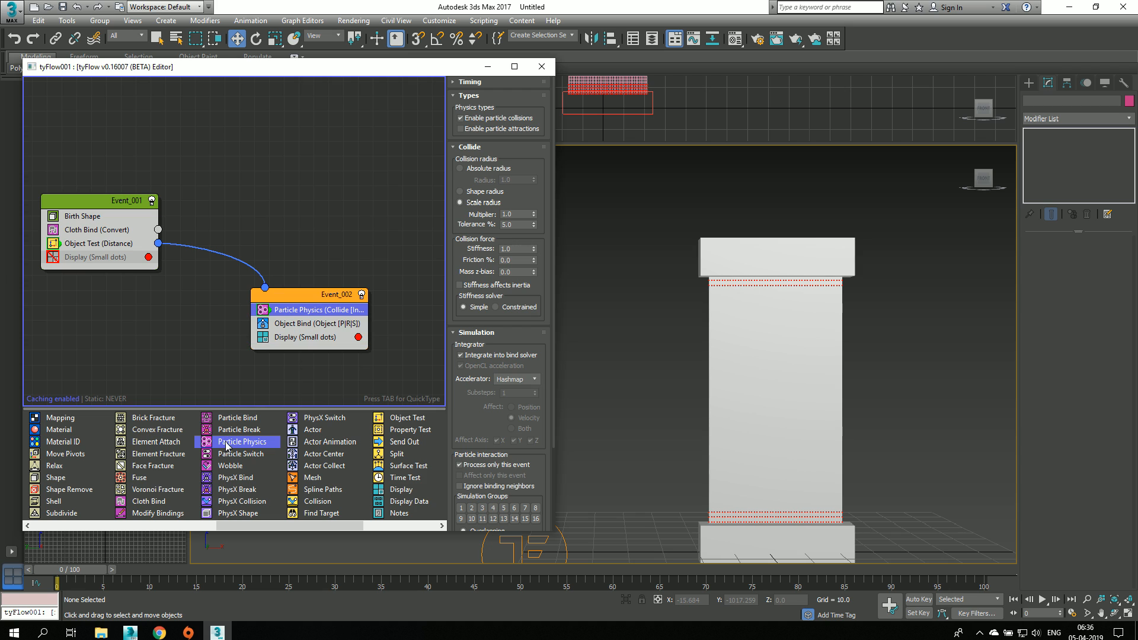
{"action": "left_click_drag", "start_coordinate": [226, 442], "coordinate": [387, 219]}
Step: Add a Particle Switch operator set to de-activate particles above Object Bind in Event_002
{"action": "left_click_drag", "start_coordinate": [236, 454], "coordinate": [299, 318]}
{"action": "middle_click_drag", "start_coordinate": [359, 201], "coordinate": [329, 201]}
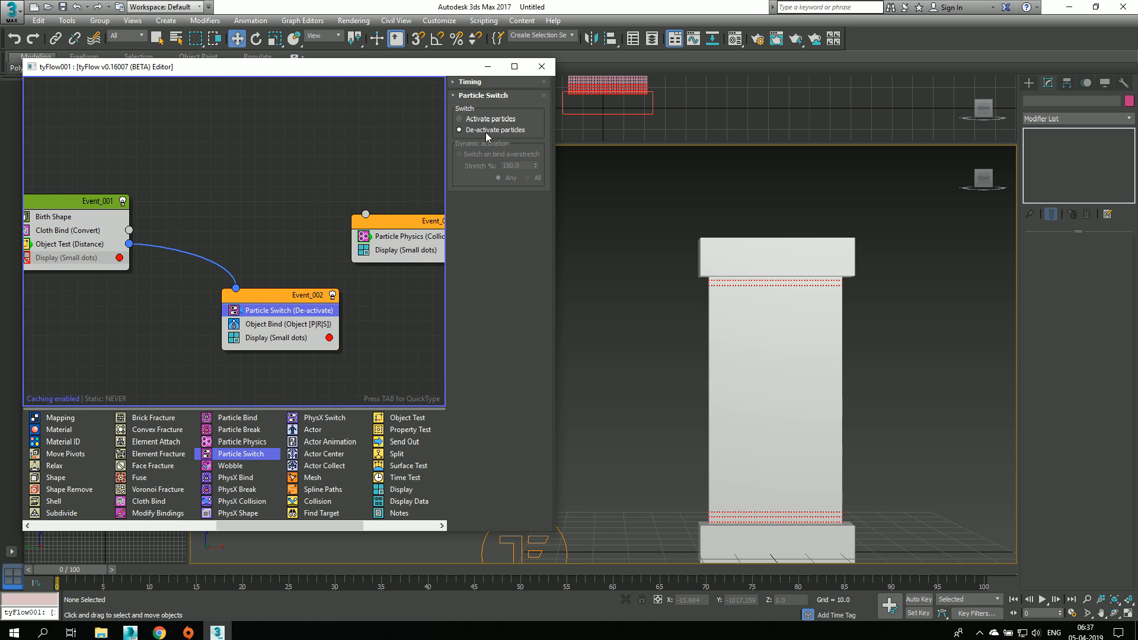
{"action": "middle_click_drag", "start_coordinate": [584, 290], "coordinate": [584, 266]}
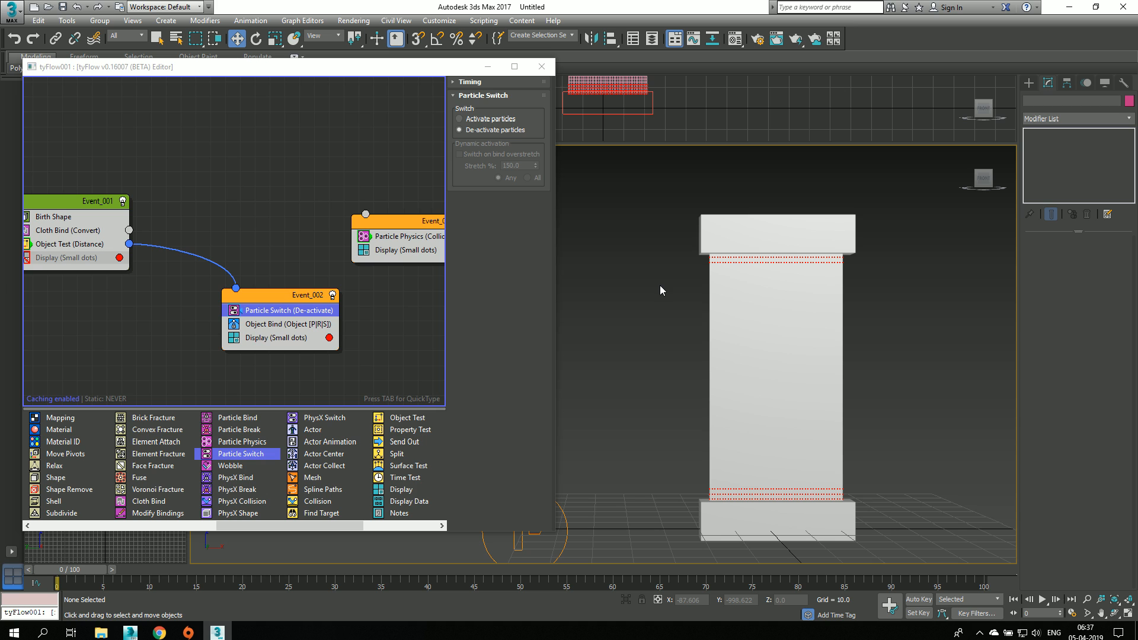
{"action": "middle_click_drag", "start_coordinate": [860, 493], "coordinate": [863, 452]}
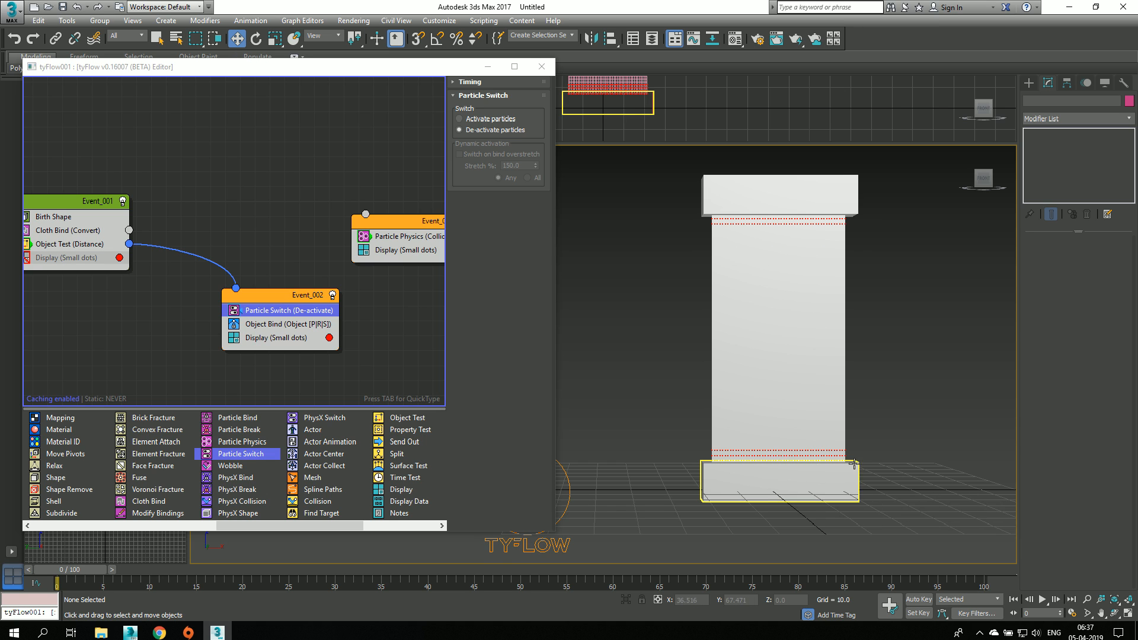
{"action": "middle_click_drag", "start_coordinate": [655, 385], "coordinate": [654, 421]}
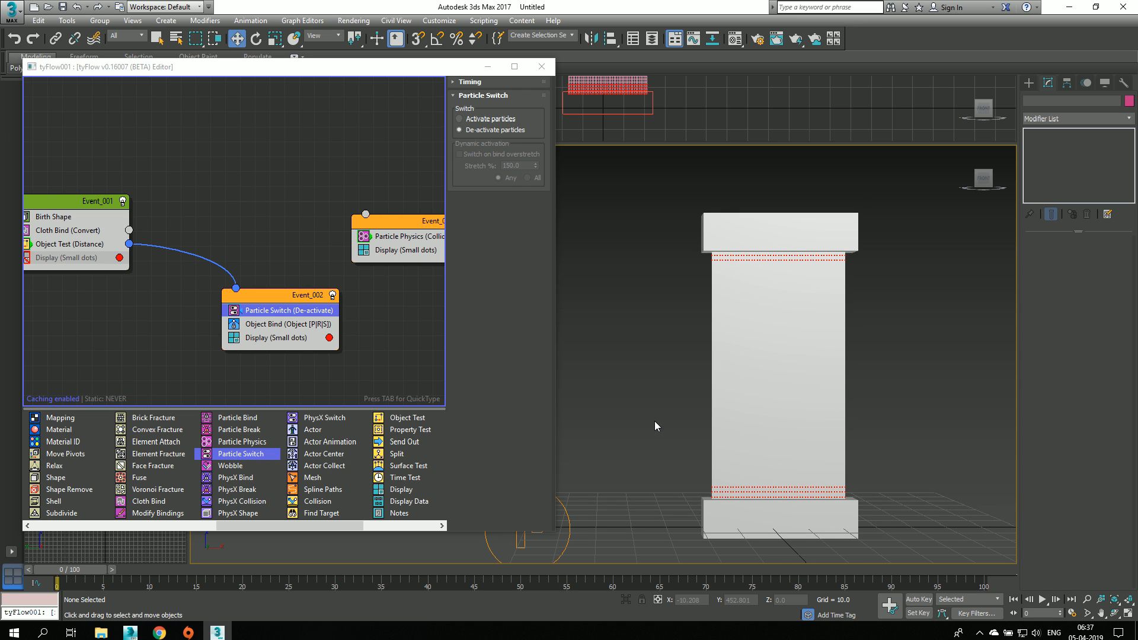
Step: Set the Cloth Bind's bend stiffness to 0.5 and scrub the timeline to test the cloth
{"action": "middle_click_drag", "start_coordinate": [107, 237], "coordinate": [162, 236]}
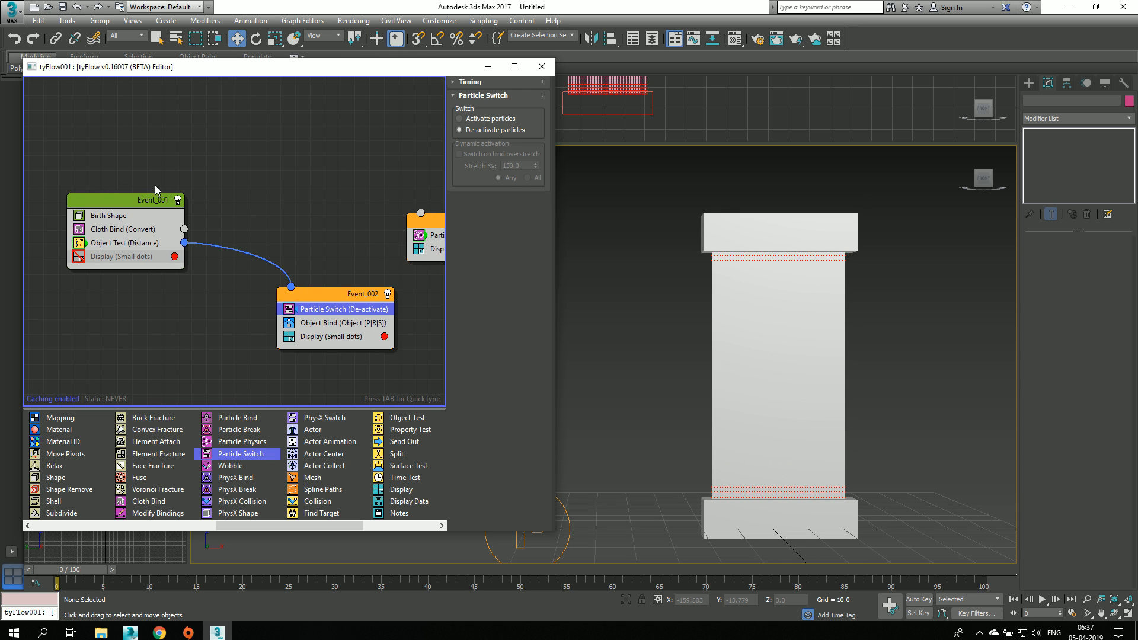
{"action": "left_click", "coordinate": [125, 230]}
{"action": "middle_click_drag", "start_coordinate": [648, 336], "coordinate": [613, 312]}
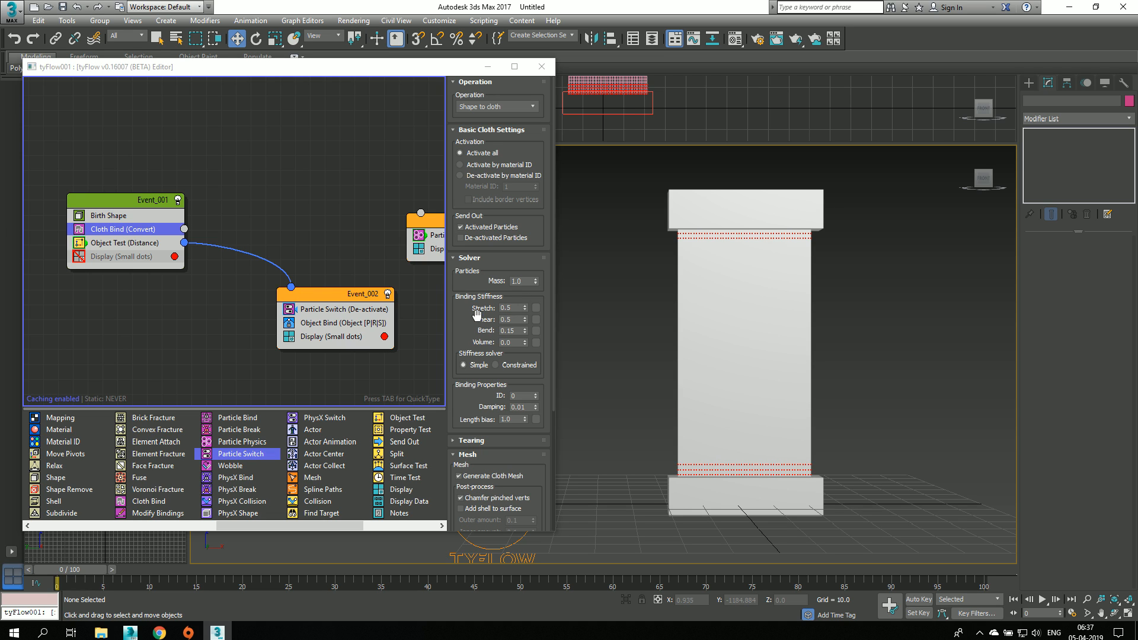
{"action": "left_click", "coordinate": [525, 332]}
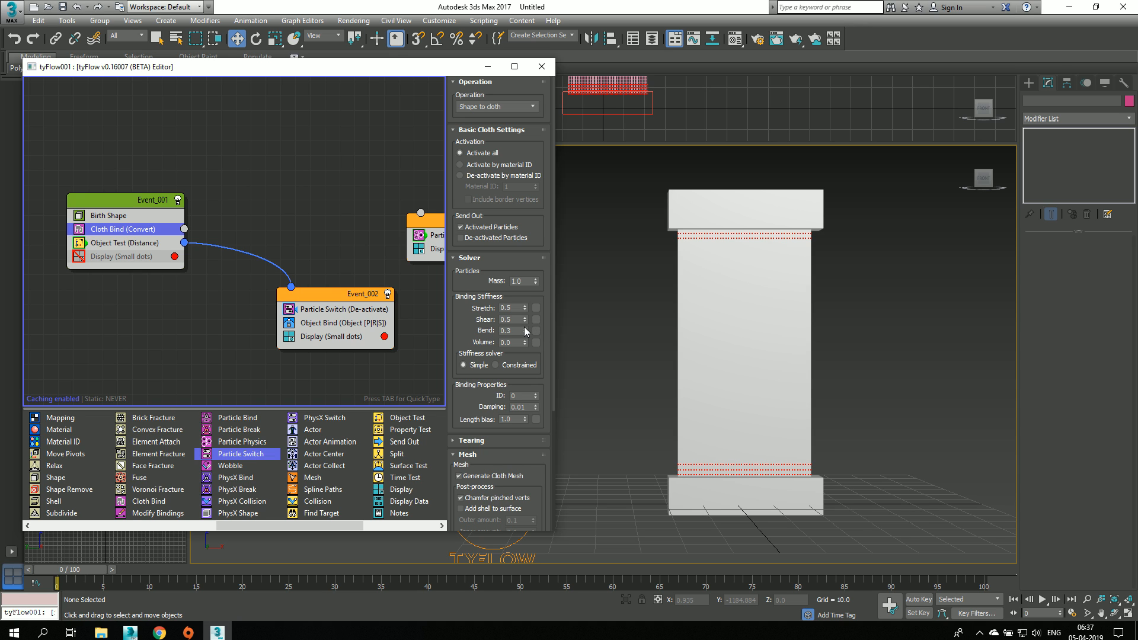
{"action": "scroll", "coordinate": [617, 311], "scroll_direction": "down", "scroll_amount": 2}
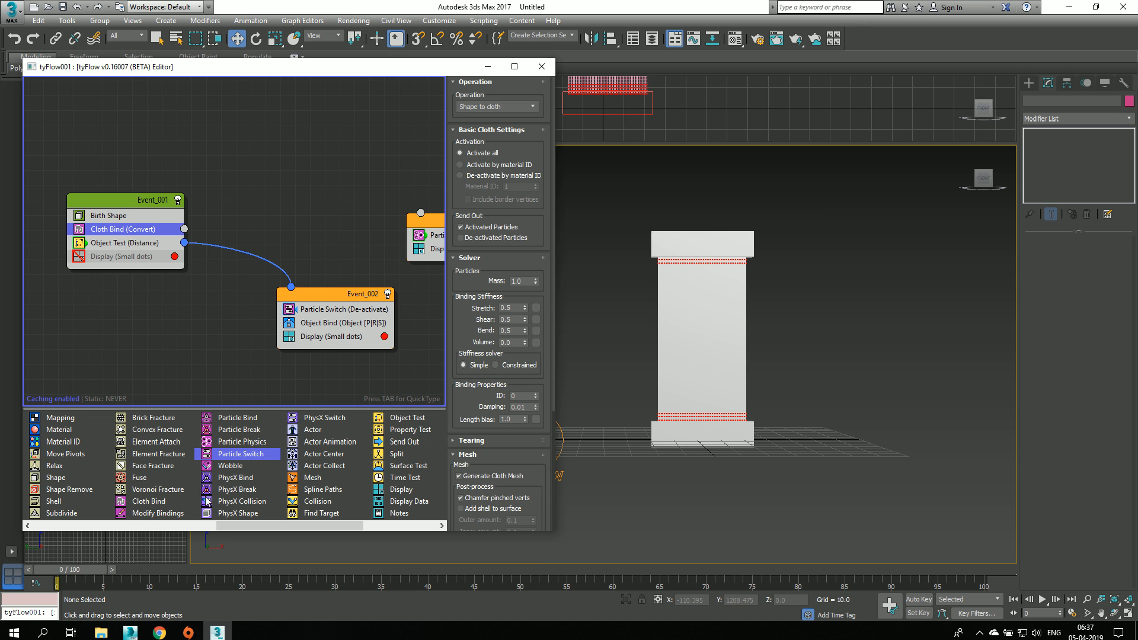
{"action": "left_click_drag", "start_coordinate": [64, 570], "coordinate": [279, 570]}
{"action": "key", "text": "Home"}
{"action": "key", "text": "w"}
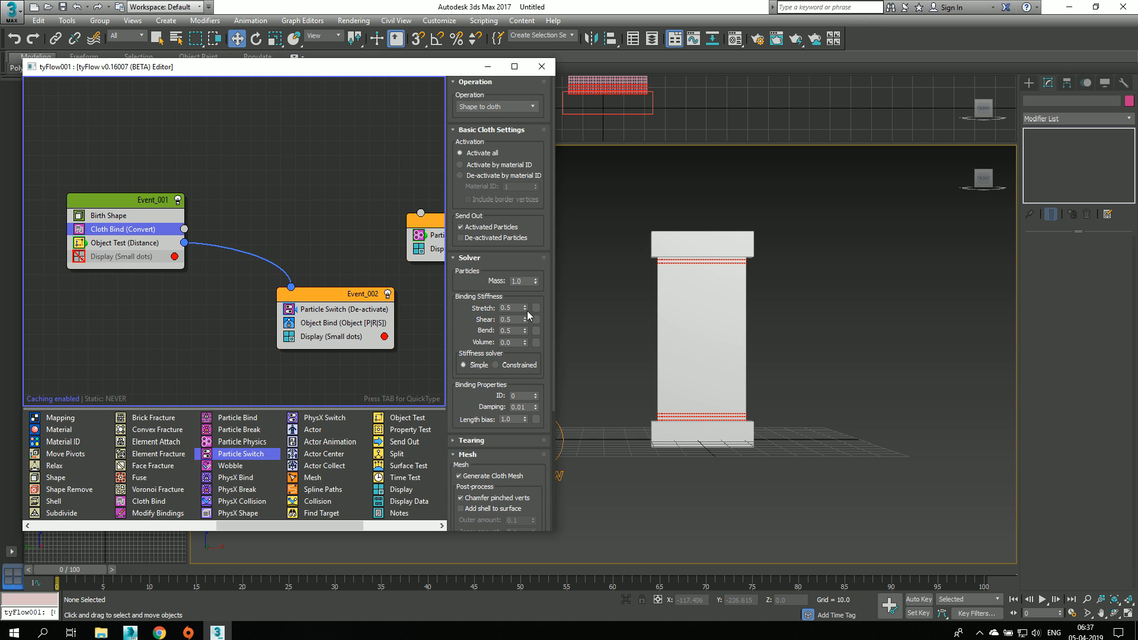
Step: Set the Cloth Bind's stretch, shear and bend stiffness to 1.0 and advance to frame 28
{"action": "left_click_drag", "start_coordinate": [525, 307], "coordinate": [530, 256]}
{"action": "left_click_drag", "start_coordinate": [525, 319], "coordinate": [526, 312]}
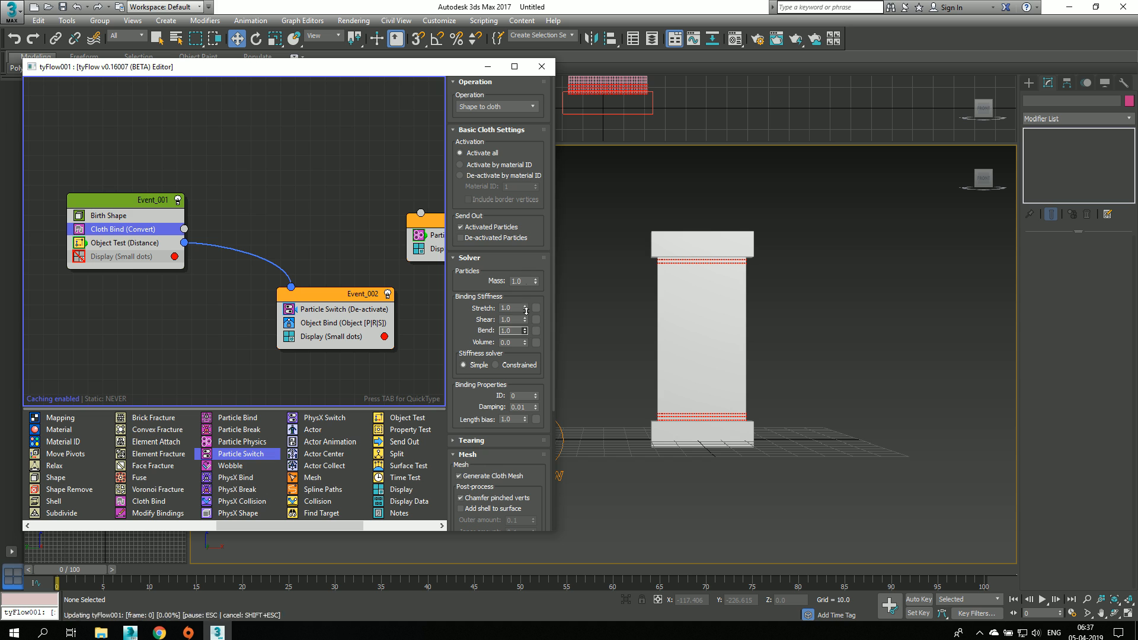
{"action": "left_click_drag", "start_coordinate": [70, 569], "coordinate": [343, 571]}
{"action": "key", "text": "w"}
Step: Examine how the stiffer cloth deforms between the boxes at frame 28, and rewind to frame 0
{"action": "scroll", "coordinate": [666, 322], "scroll_direction": "up", "scroll_amount": 4}
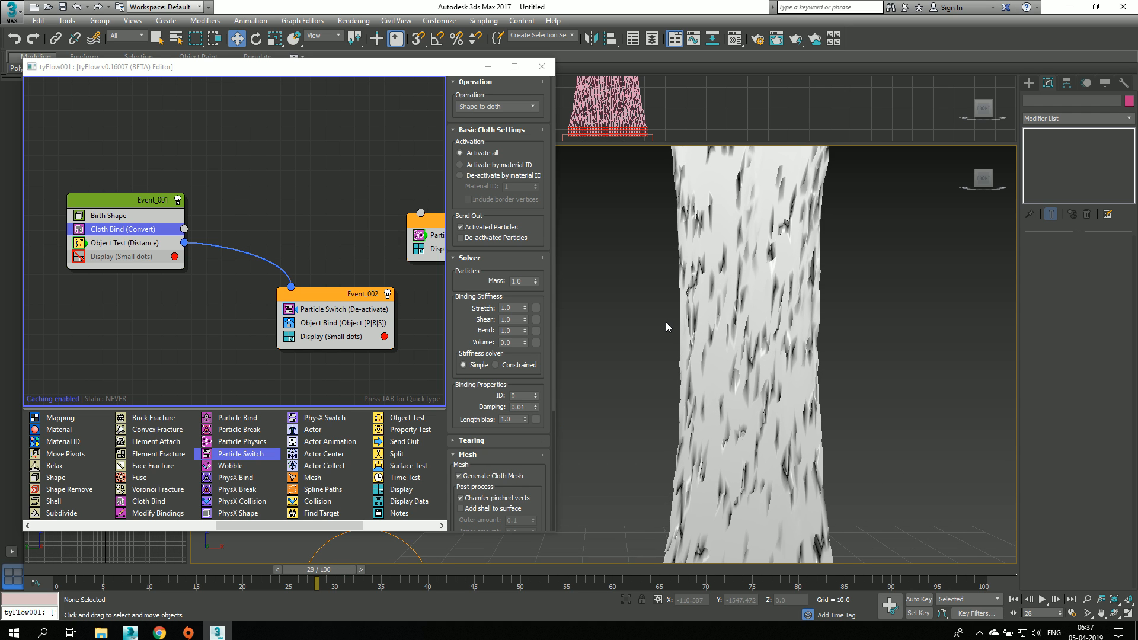
{"action": "middle_click_drag", "start_coordinate": [666, 322], "coordinate": [645, 339]}
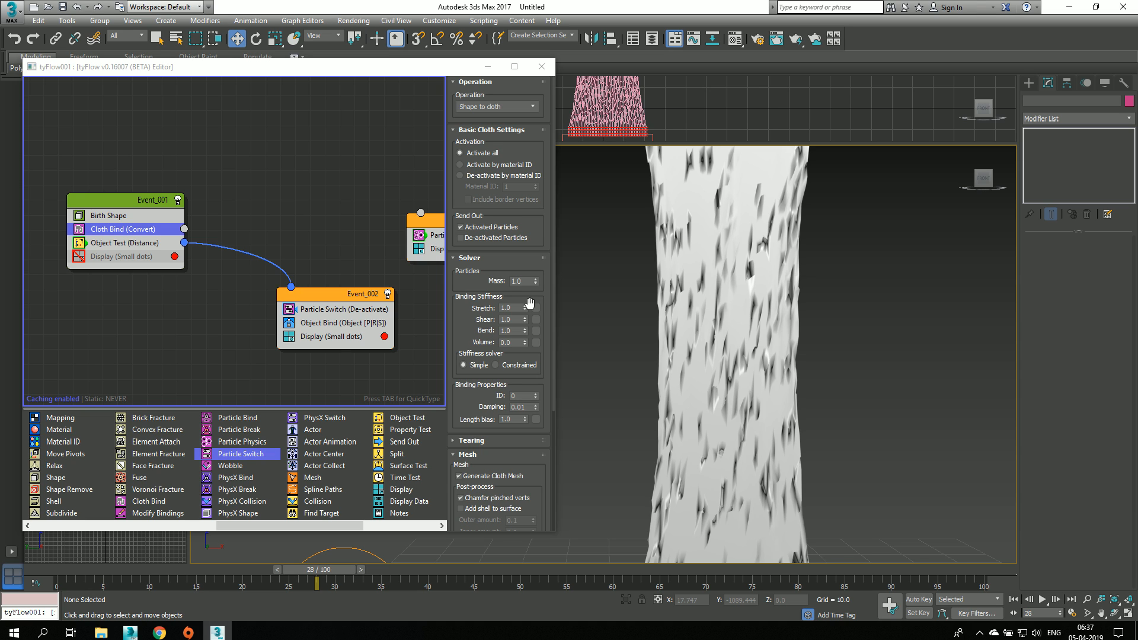
{"action": "scroll", "coordinate": [613, 276], "scroll_direction": "down", "scroll_amount": 2}
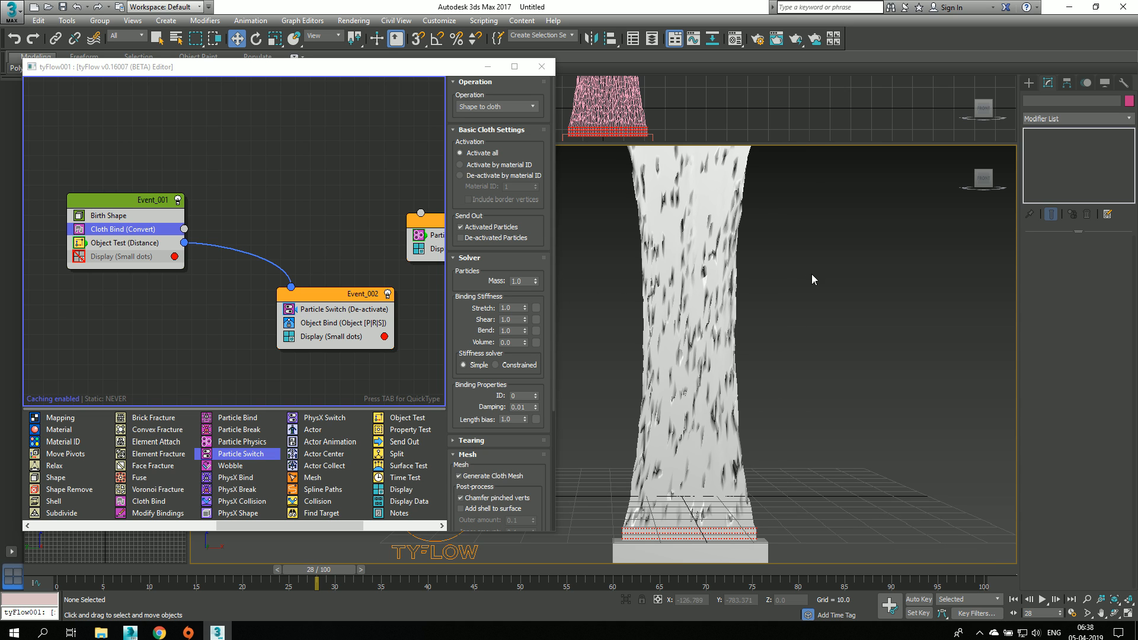
{"action": "middle_click_drag", "start_coordinate": [812, 274], "coordinate": [787, 289]}
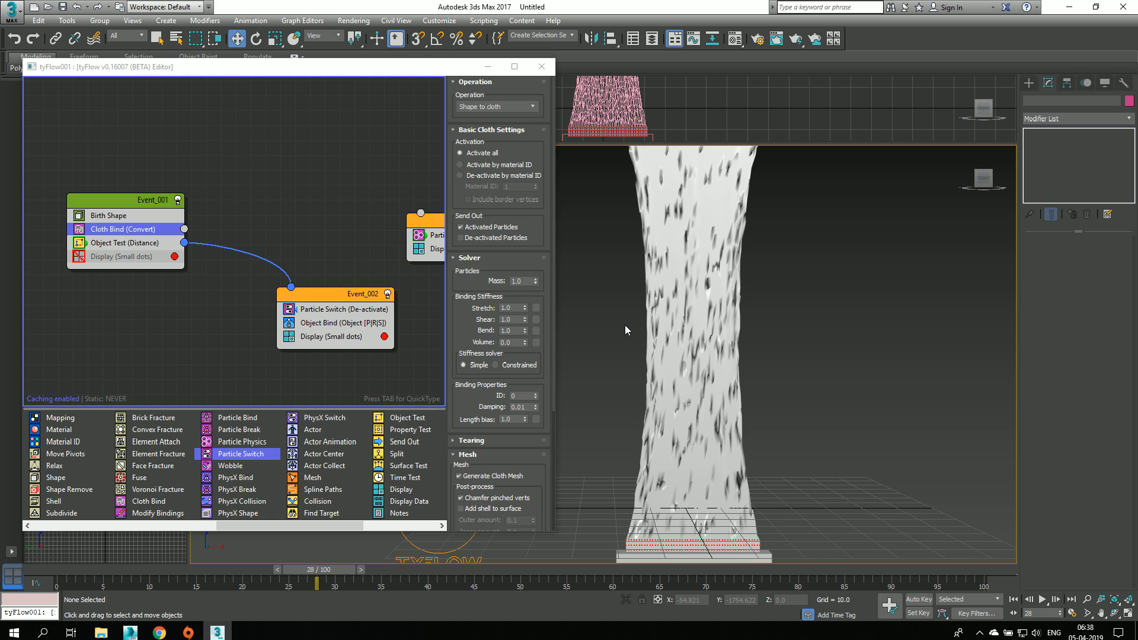
{"action": "left_click", "coordinate": [47, 567]}
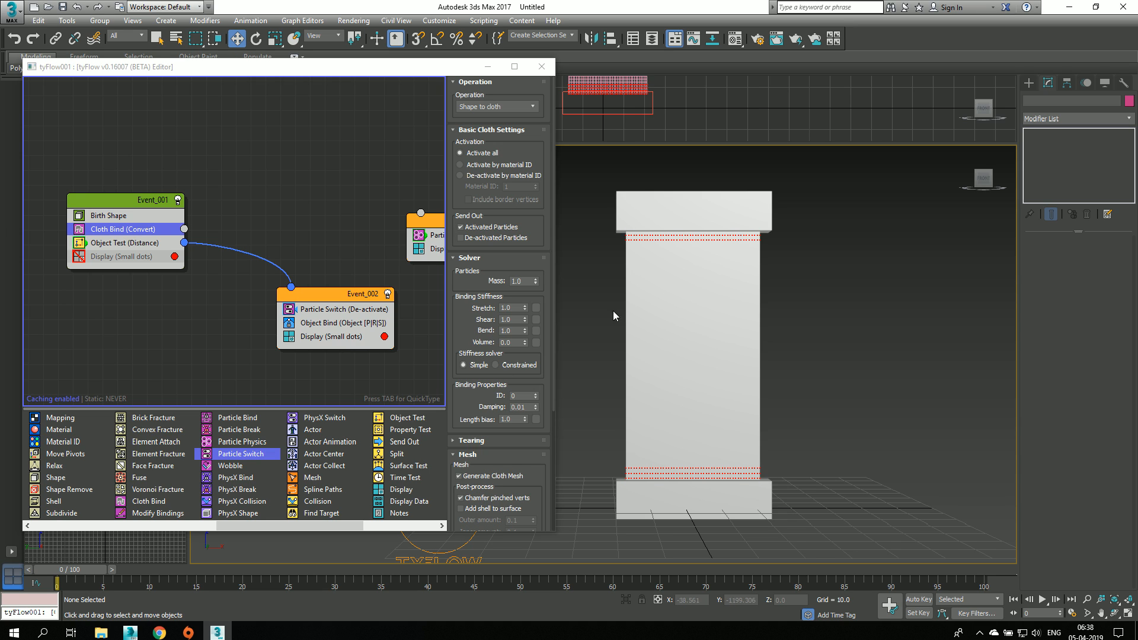
{"action": "middle_click_drag", "start_coordinate": [575, 336], "coordinate": [602, 338]}
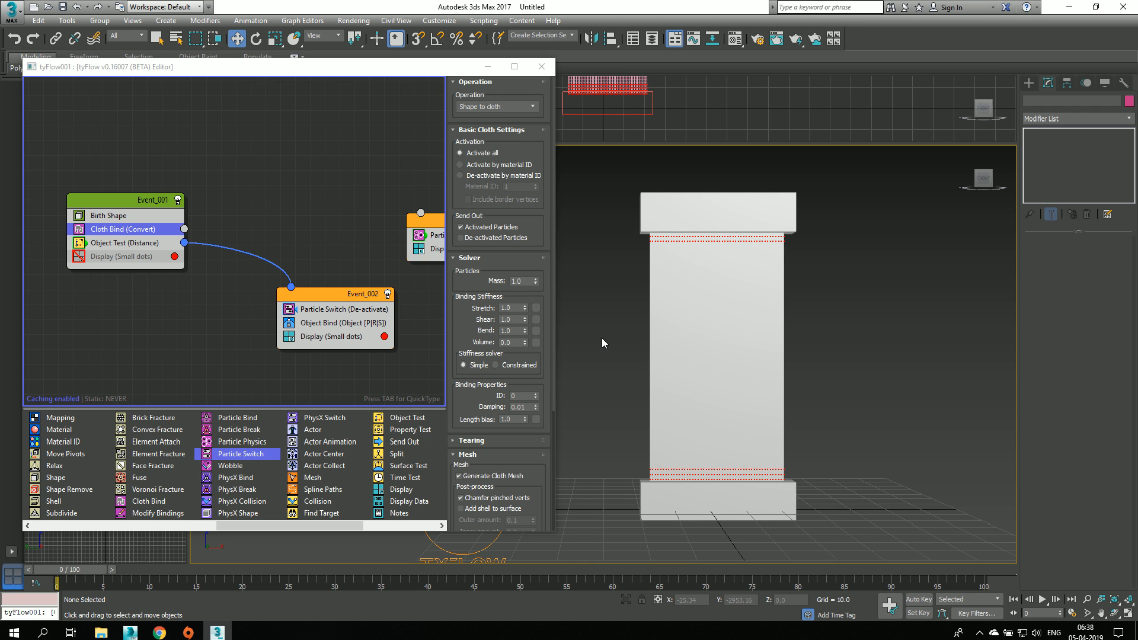
Step: Try 0.5 for the Cloth Bind's stretch, shear and bend stiffness and restore all three to 1.0
{"action": "left_click", "coordinate": [518, 309]}
{"action": "type", "text": ".5"}
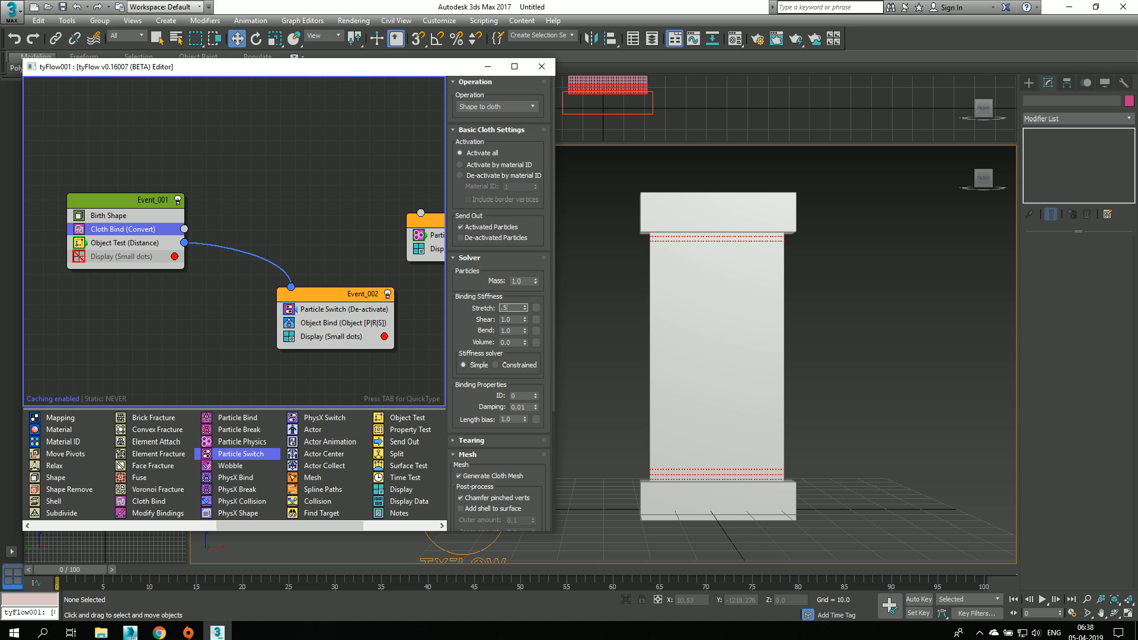
{"action": "key", "text": "Tab"}
{"action": "type", "text": ".5"}
{"action": "key", "text": "Tab"}
{"action": "type", "text": ".5"}
{"action": "left_click", "coordinate": [515, 308]}
{"action": "type", "text": "1"}
{"action": "key", "text": "Tab"}
{"action": "type", "text": "1"}
{"action": "key", "text": "Tab"}
{"action": "type", "text": "1"}
Step: Rewind the timeline to frame 0 and enable cloth tearing on the Cloth Bind operator
{"action": "middle_click_drag", "start_coordinate": [839, 291], "coordinate": [841, 282]}
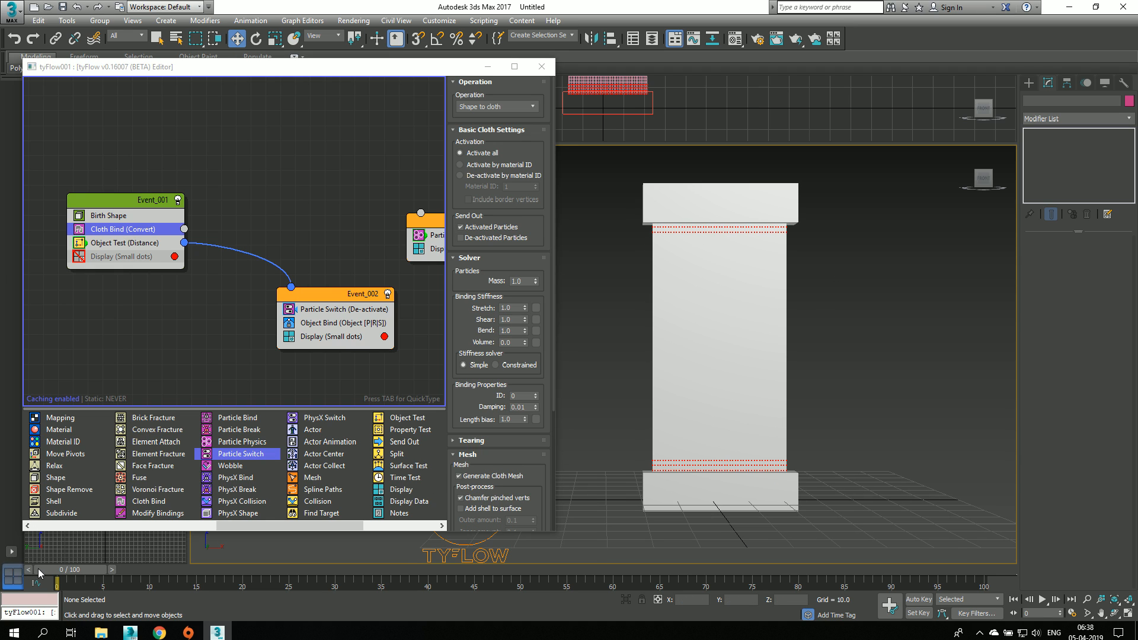
{"action": "left_click_drag", "start_coordinate": [87, 569], "coordinate": [57, 570]}
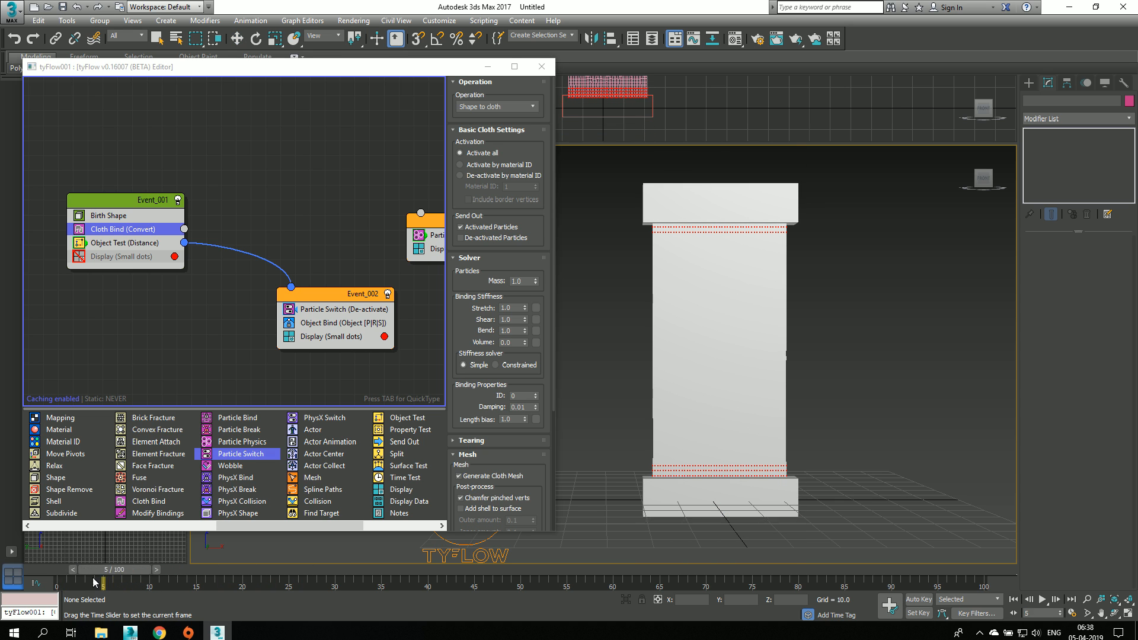
{"action": "key", "text": "w"}
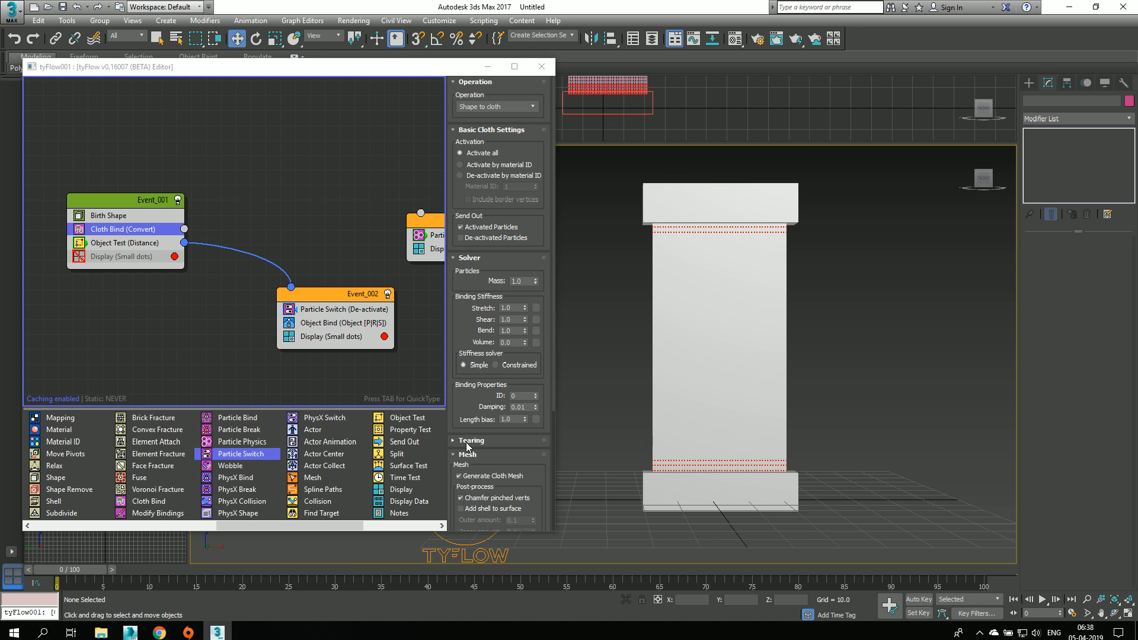
{"action": "scroll", "coordinate": [485, 369], "scroll_direction": "down", "scroll_amount": 1}
{"action": "left_click", "coordinate": [471, 405]}
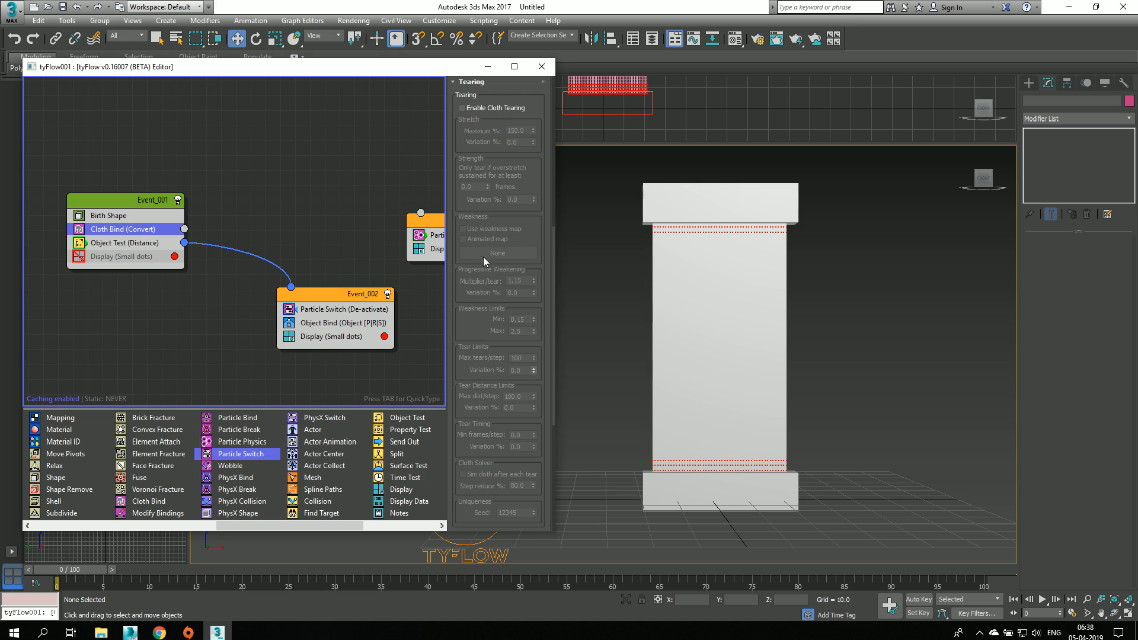
{"action": "left_click", "coordinate": [477, 113]}
{"action": "scroll", "coordinate": [478, 118], "scroll_direction": "up", "scroll_amount": 1}
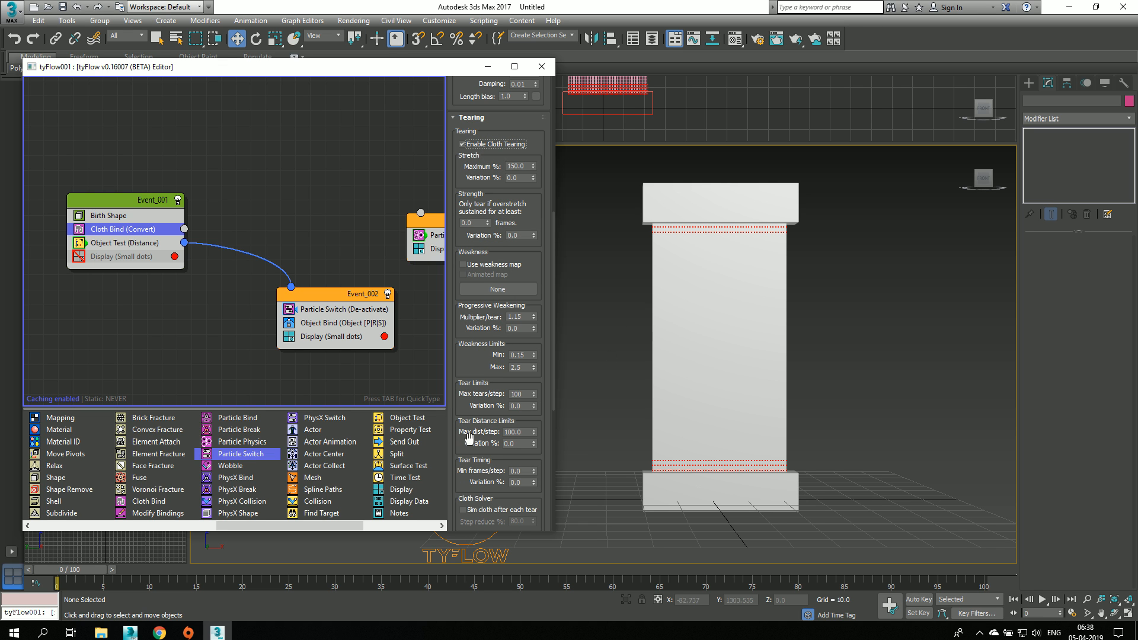
Step: Scrub to frames 25 and 56 to examine how the cloth tears, and return to frame 0
{"action": "left_click_drag", "start_coordinate": [68, 569], "coordinate": [293, 553]}
{"action": "key", "text": "w"}
{"action": "middle_click_drag", "start_coordinate": [852, 313], "coordinate": [782, 318], "text": "alt"}
{"action": "scroll", "coordinate": [827, 325], "scroll_direction": "down", "scroll_amount": 2}
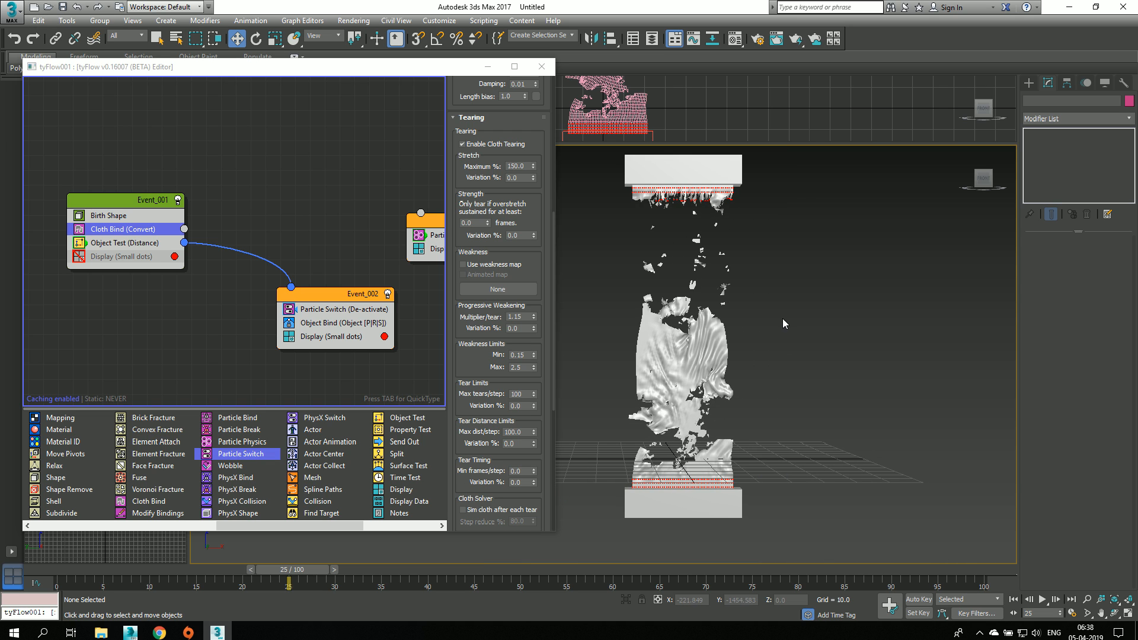
{"action": "left_click_drag", "start_coordinate": [58, 574], "coordinate": [575, 587]}
{"action": "key", "text": "w"}
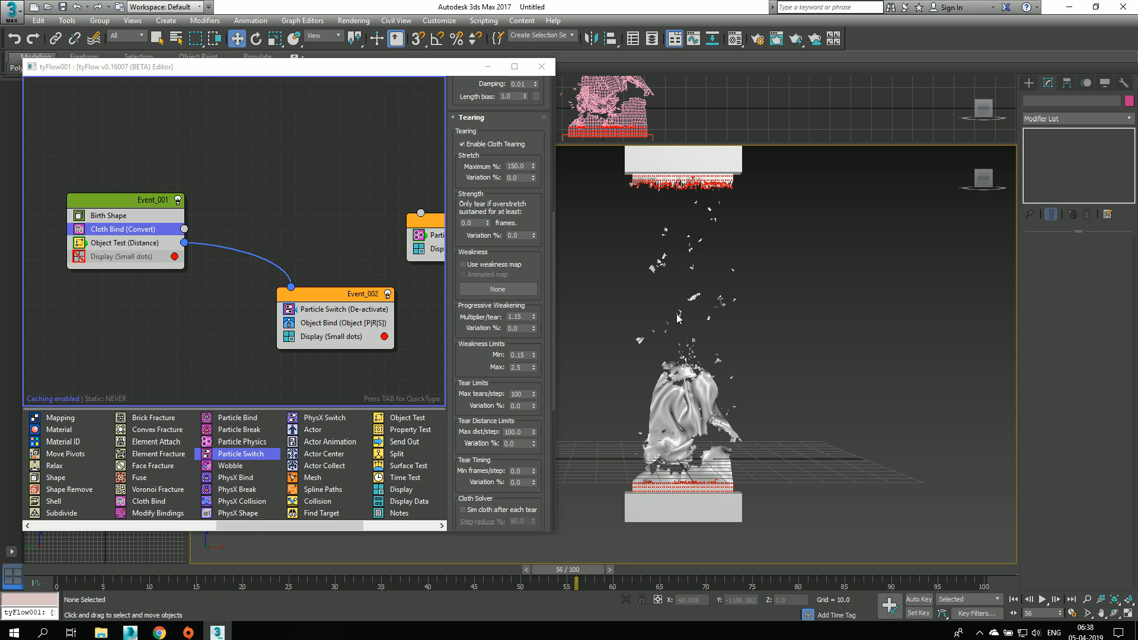
{"action": "left_click", "coordinate": [52, 572]}
Step: Add a Force operator with gravity strength -0.2 above Display in Event_001 and check the tearing at frame 26
{"action": "left_click_drag", "start_coordinate": [227, 526], "coordinate": [88, 532]}
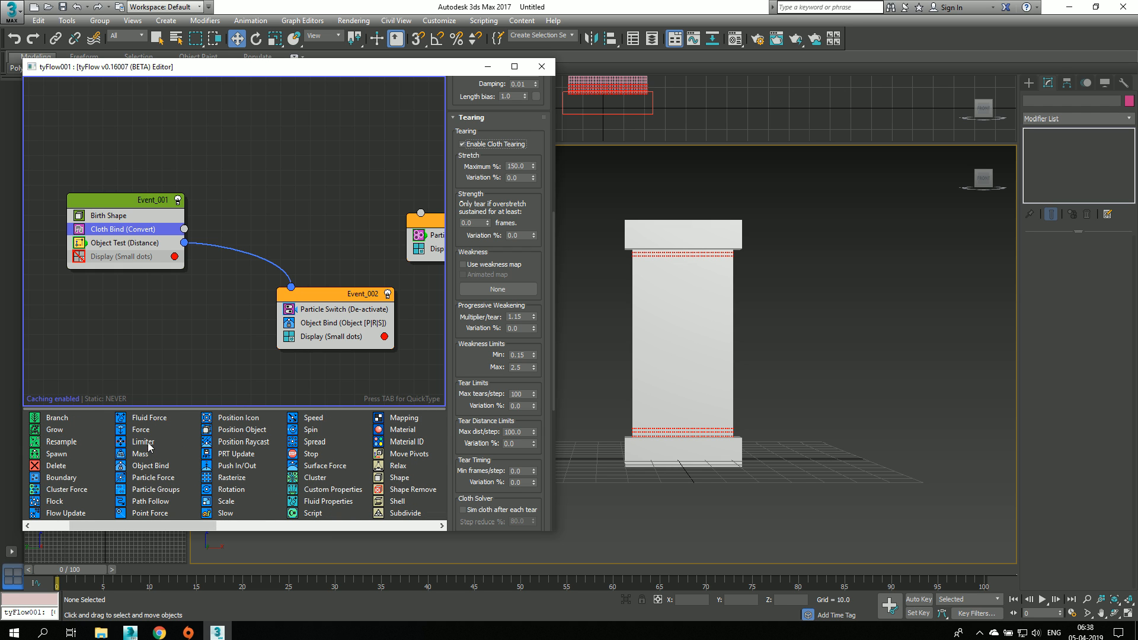
{"action": "left_click_drag", "start_coordinate": [141, 429], "coordinate": [108, 254]}
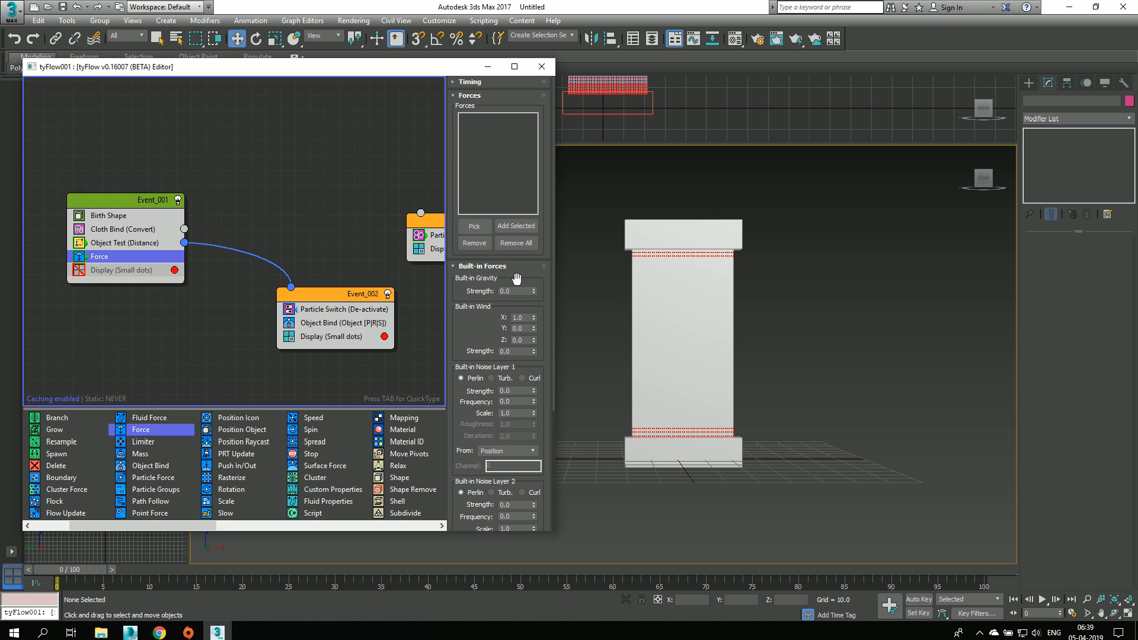
{"action": "left_click", "coordinate": [533, 294]}
{"action": "middle_click_drag", "start_coordinate": [779, 330], "coordinate": [805, 344]}
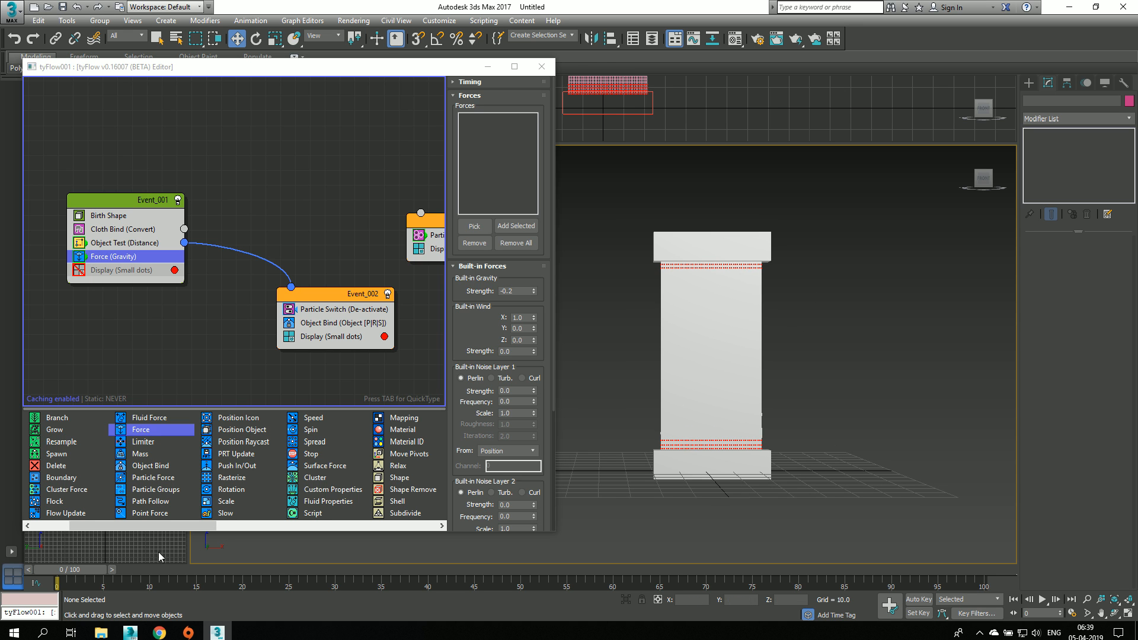
{"action": "left_click_drag", "start_coordinate": [56, 570], "coordinate": [298, 571]}
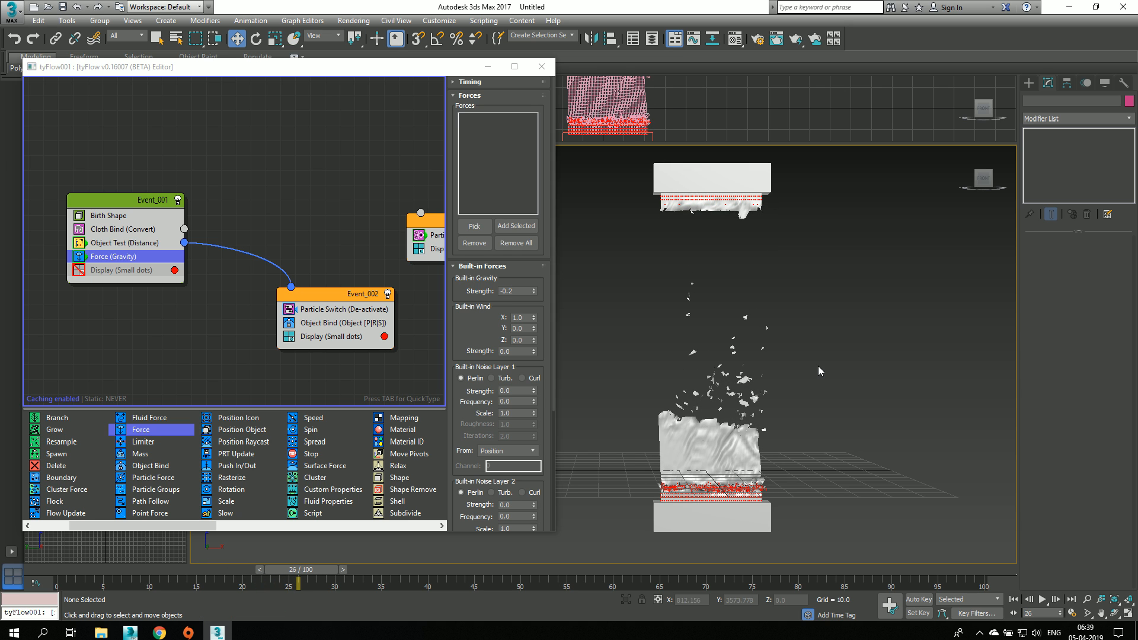
{"action": "left_click_drag", "start_coordinate": [73, 576], "coordinate": [90, 602]}
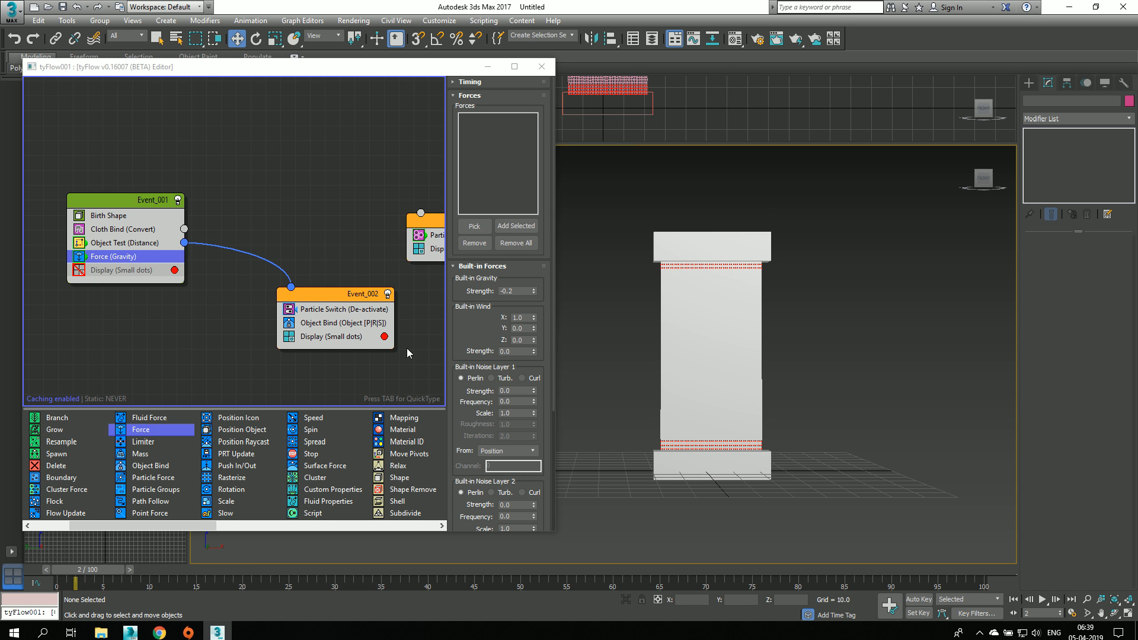
Step: Set the Cloth Bind's binding stiffness to 0.6 stretch, 0.5 shear and 0.3 bend, and scrub to frame 6 to check the cloth
{"action": "left_click", "coordinate": [133, 233]}
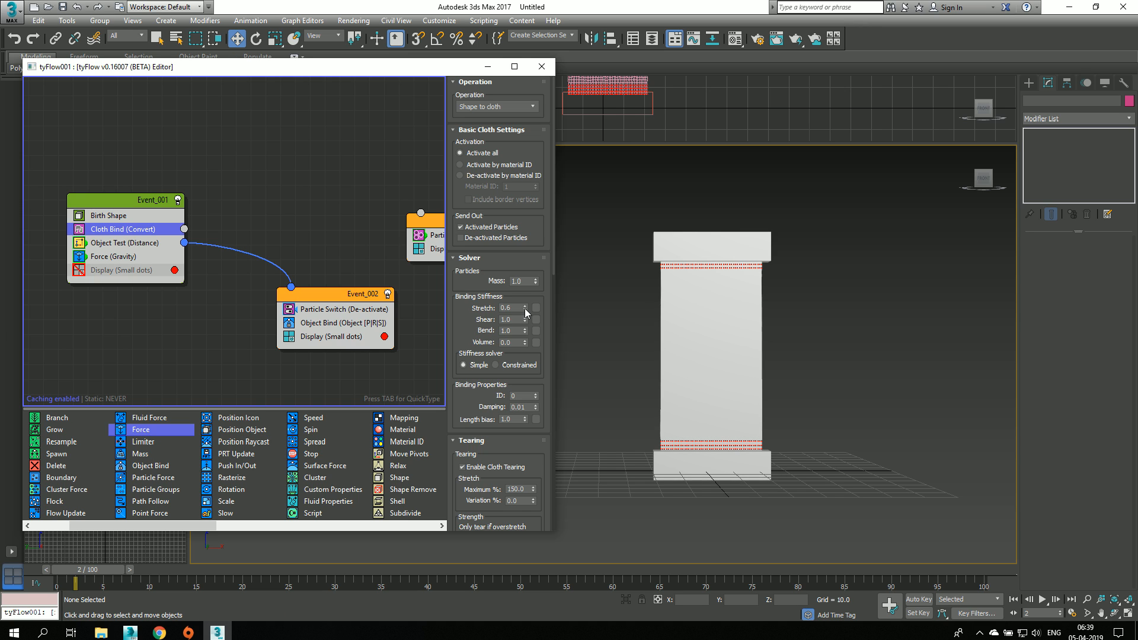
{"action": "left_click_drag", "start_coordinate": [524, 322], "coordinate": [525, 333]}
{"action": "mouse_move", "coordinate": [83, 570]}
{"action": "left_mouse_down"}
{"action": "mouse_move", "coordinate": [231, 574]}
{"action": "mouse_move", "coordinate": [84, 571]}
{"action": "left_mouse_up"}
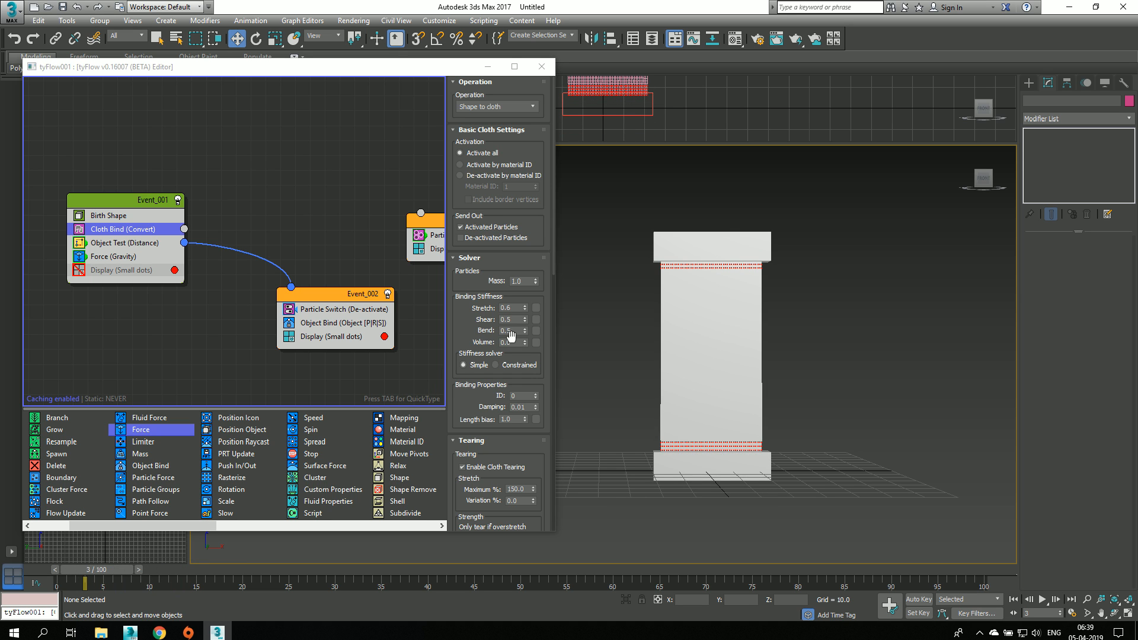
{"action": "left_click_drag", "start_coordinate": [525, 331], "coordinate": [525, 333]}
{"action": "left_click_drag", "start_coordinate": [92, 569], "coordinate": [112, 580]}
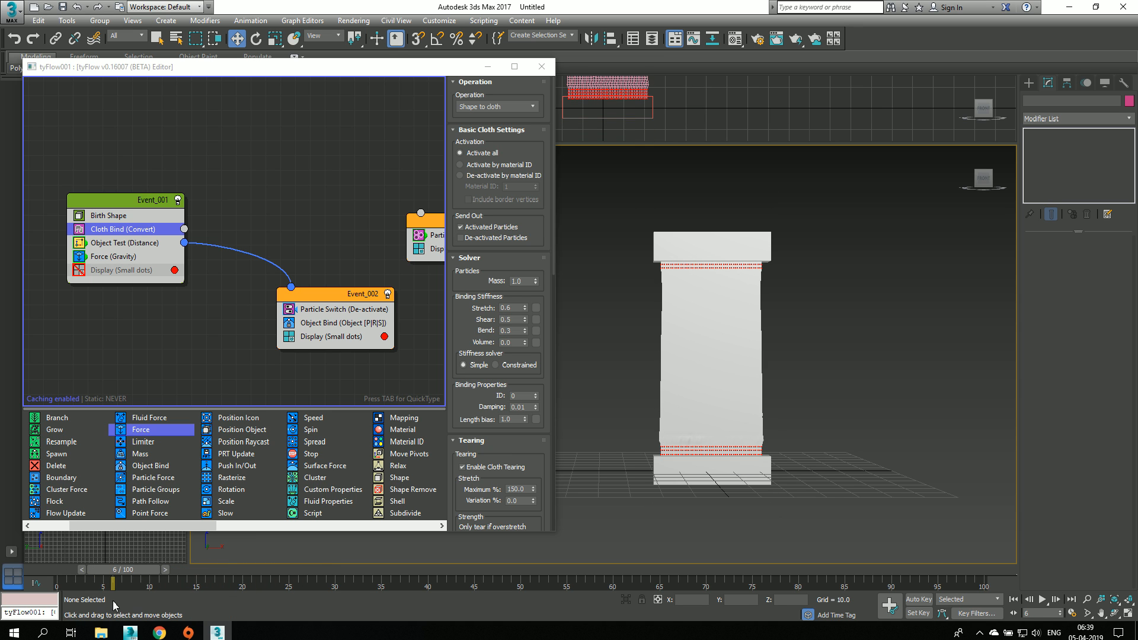
Step: Try a maximum tearing stretch of about 206% on the Cloth Bind, return to frame 0 and restore it to 150%
{"action": "scroll", "coordinate": [474, 373], "scroll_direction": "down", "scroll_amount": 3}
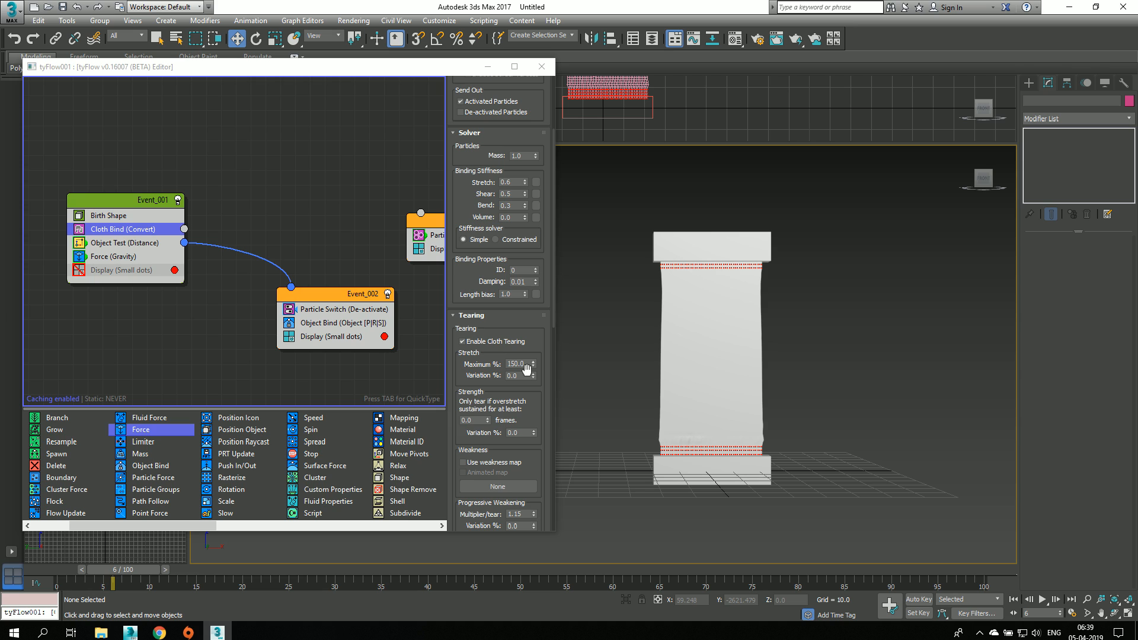
{"action": "left_click_drag", "start_coordinate": [533, 370], "coordinate": [556, 24]}
{"action": "left_click_drag", "start_coordinate": [119, 570], "coordinate": [51, 574]}
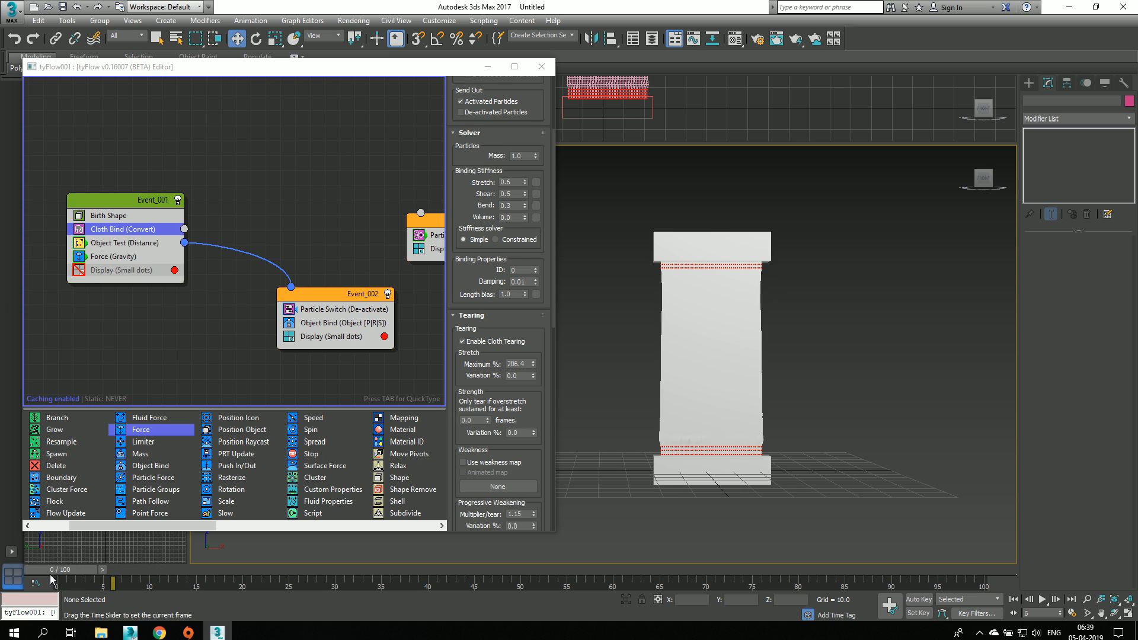
{"action": "double_click", "coordinate": [520, 363]}
{"action": "type", "text": "1"}
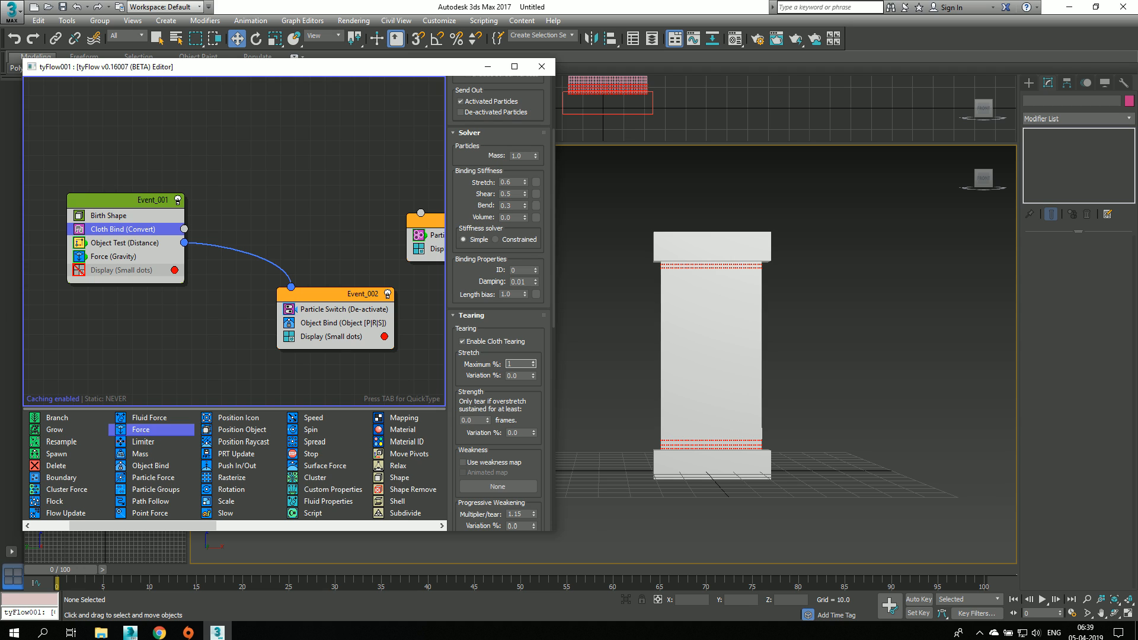
{"action": "type", "text": "50"}
{"action": "key", "text": "Return"}
Step: Make the cloth tear only if overstretch is sustained for at least 3 frames, and scrub through the simulation before returning to frame 0
{"action": "scroll", "coordinate": [472, 387], "scroll_direction": "down", "scroll_amount": 3}
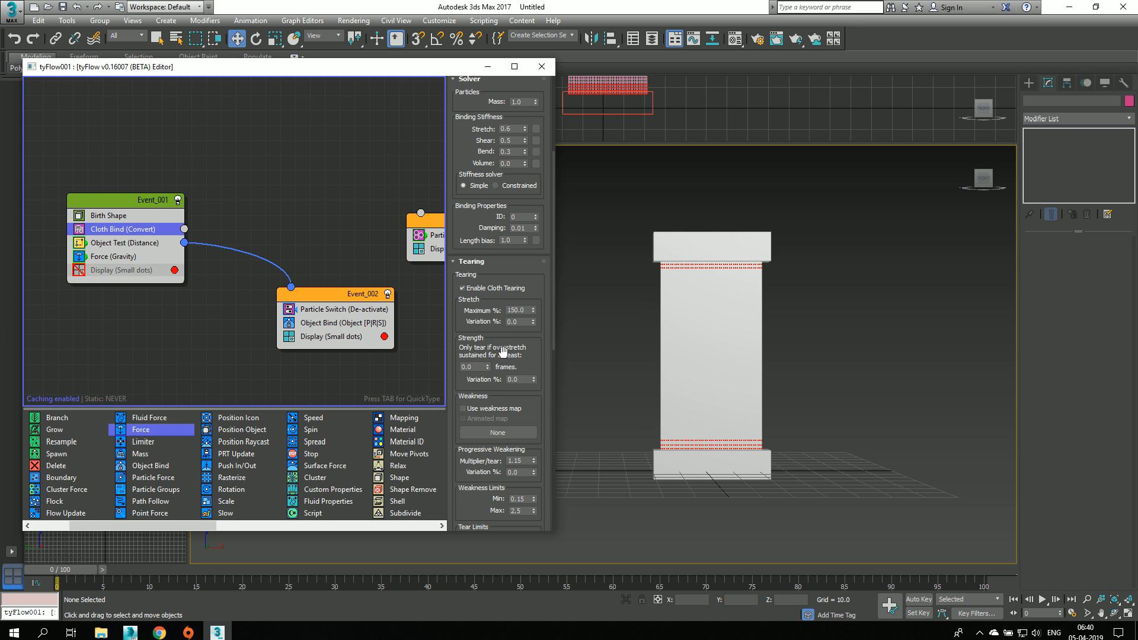
{"action": "double_click", "coordinate": [479, 367]}
{"action": "type", "text": "3"}
{"action": "key", "text": "Return"}
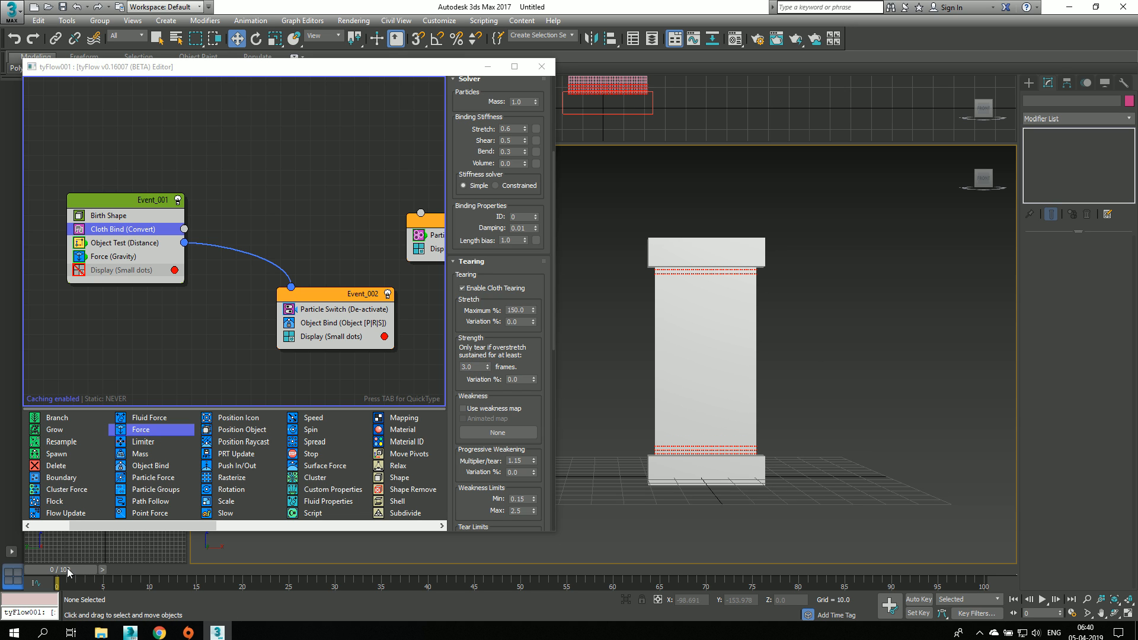
{"action": "left_click_drag", "start_coordinate": [66, 569], "coordinate": [118, 618]}
{"action": "key", "text": "Home"}
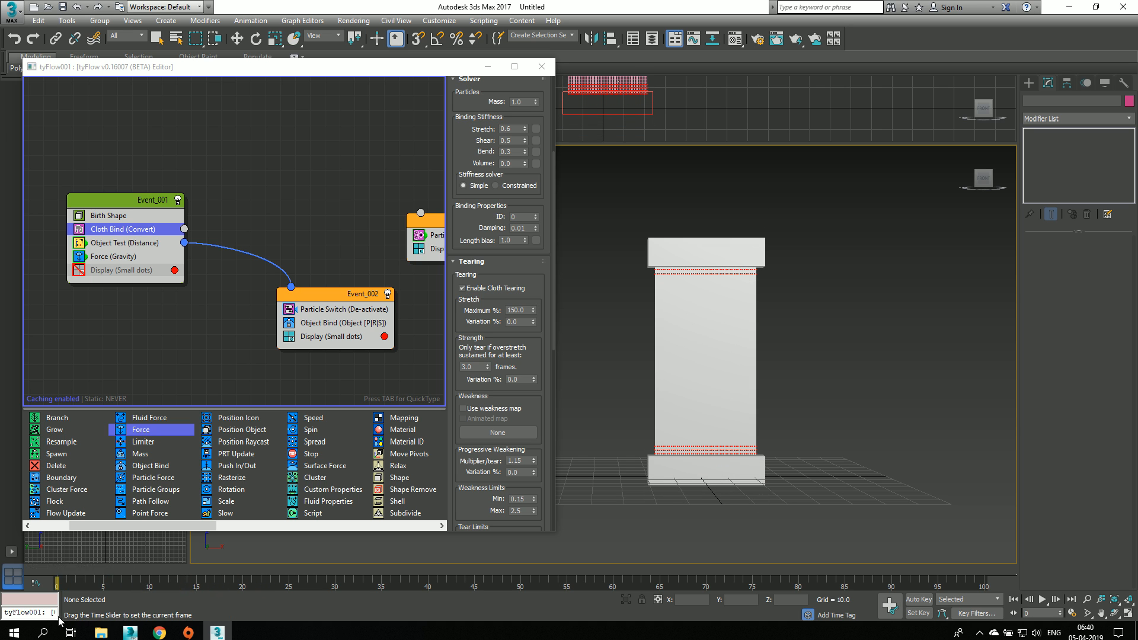
{"action": "key", "text": "w"}
Step: Set the Object Test distance to 7.3 and turn off the Display operator in Event_002, leaving the timeline at frame 0
{"action": "left_click", "coordinate": [126, 243]}
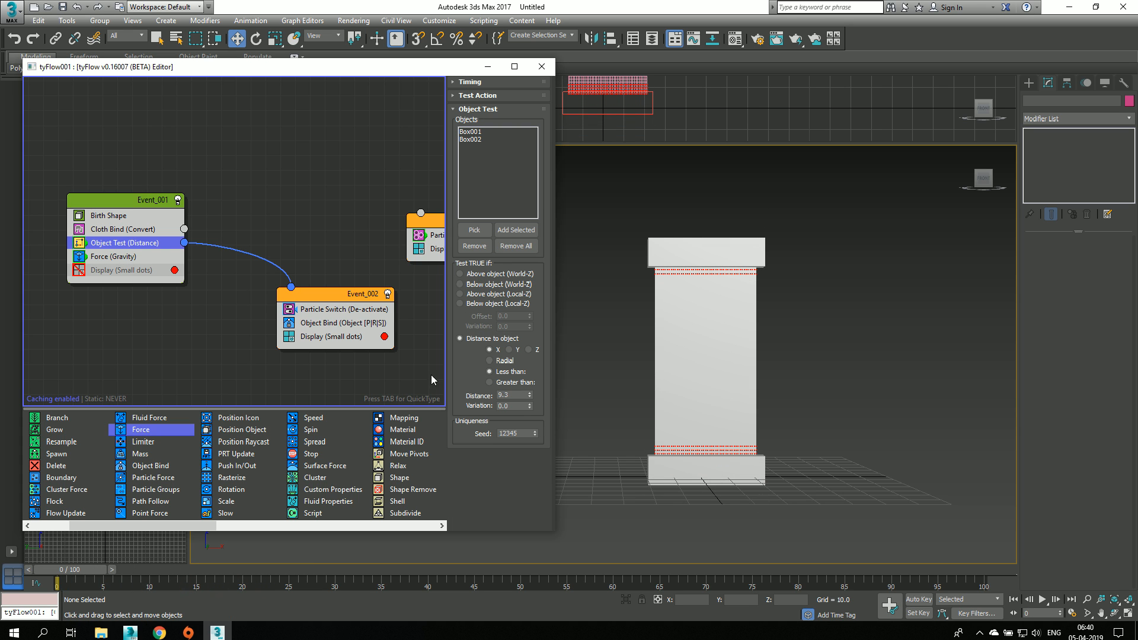
{"action": "left_click_drag", "start_coordinate": [529, 403], "coordinate": [529, 406]}
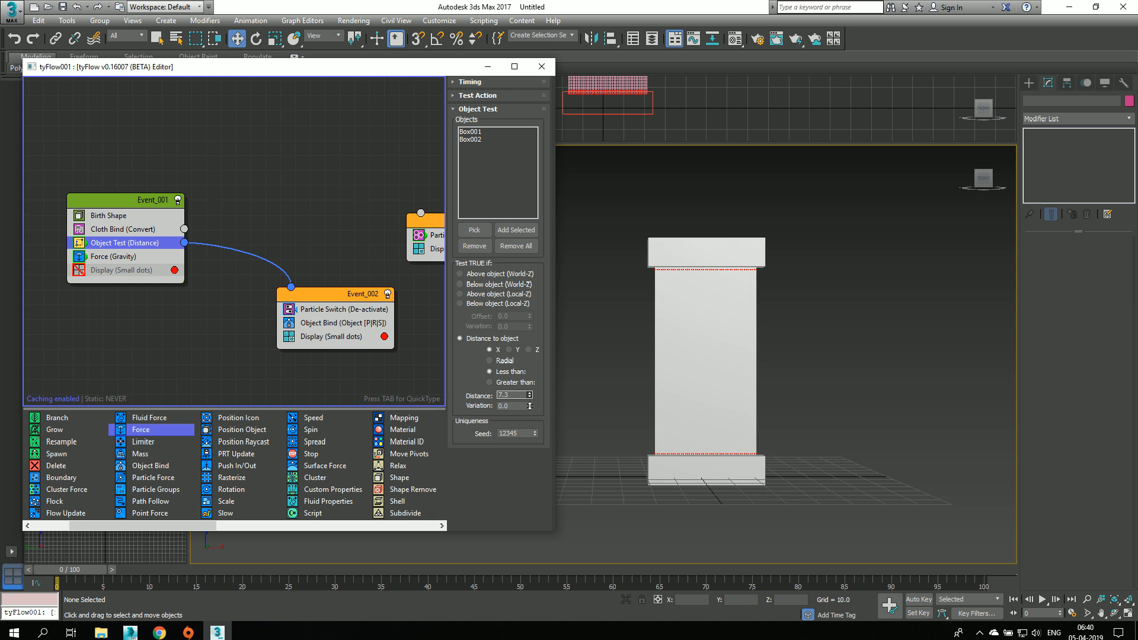
{"action": "left_click", "coordinate": [383, 337]}
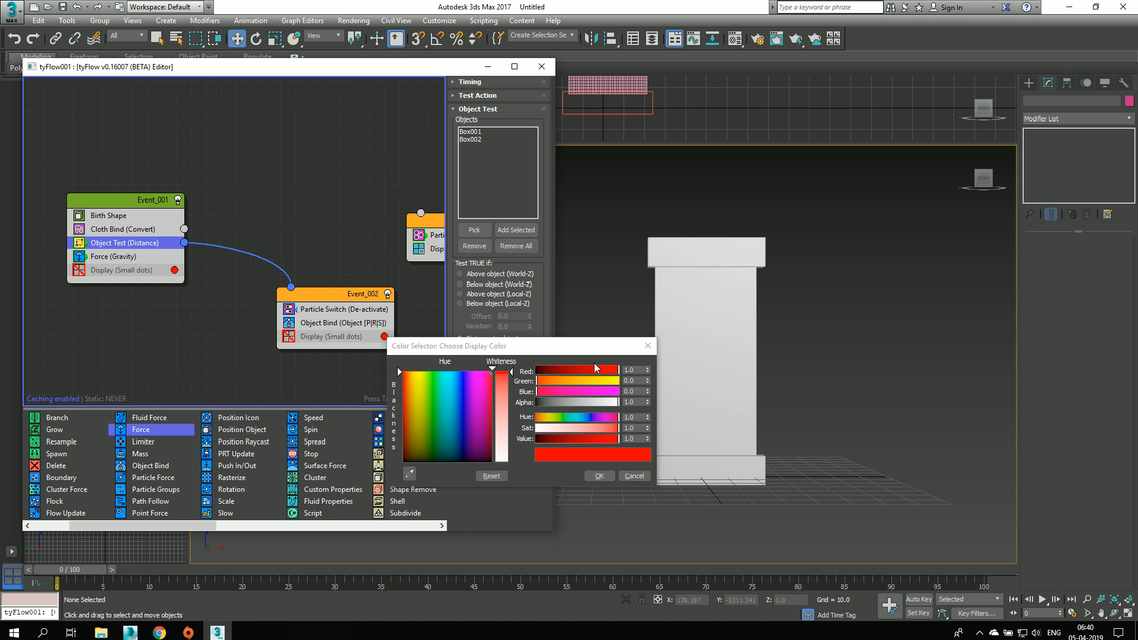
{"action": "left_click", "coordinate": [647, 345]}
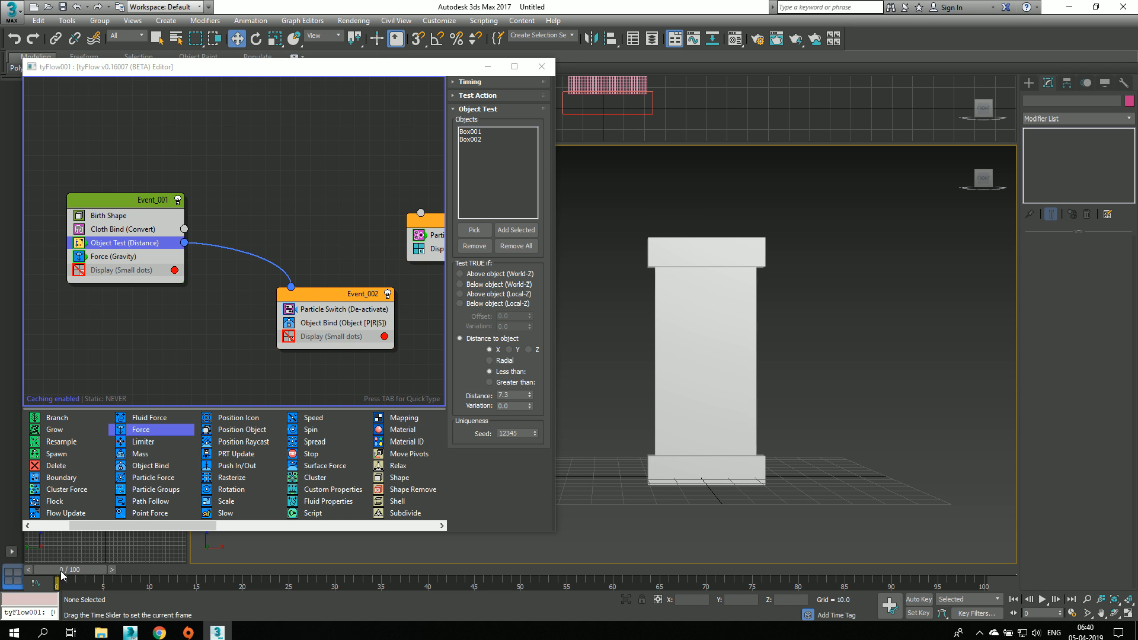
{"action": "left_click_drag", "start_coordinate": [67, 570], "coordinate": [36, 568]}
Step: Create a Noise map in the Material Editor's first sample slot for the Cloth Bind's tearing weakness
{"action": "left_click", "coordinate": [132, 229]}
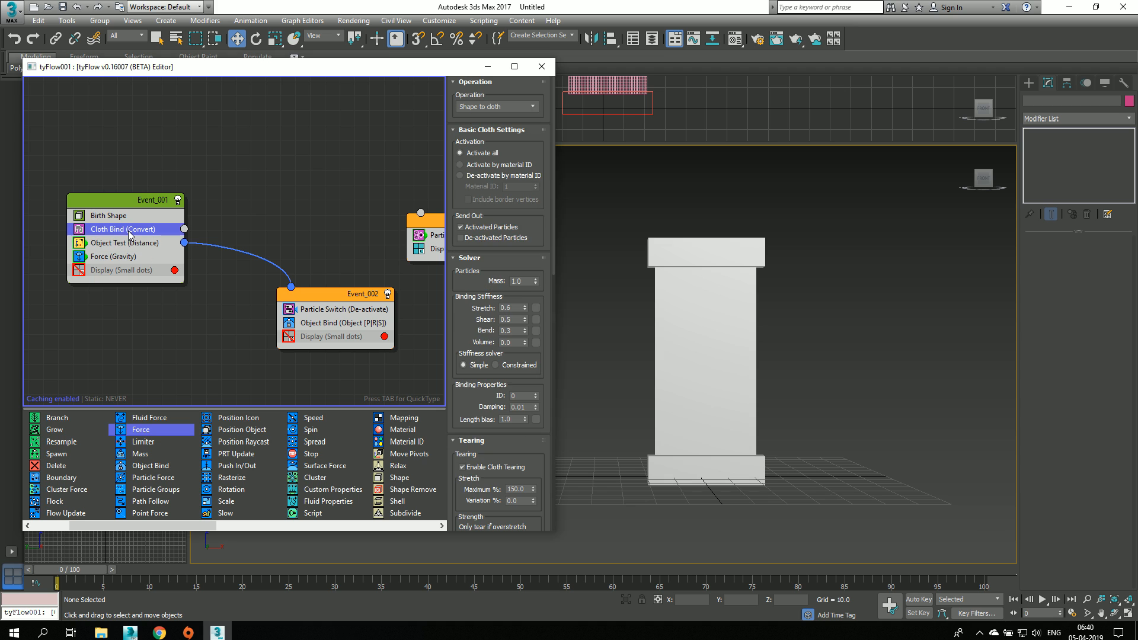
{"action": "scroll", "coordinate": [480, 349], "scroll_direction": "down", "scroll_amount": 5}
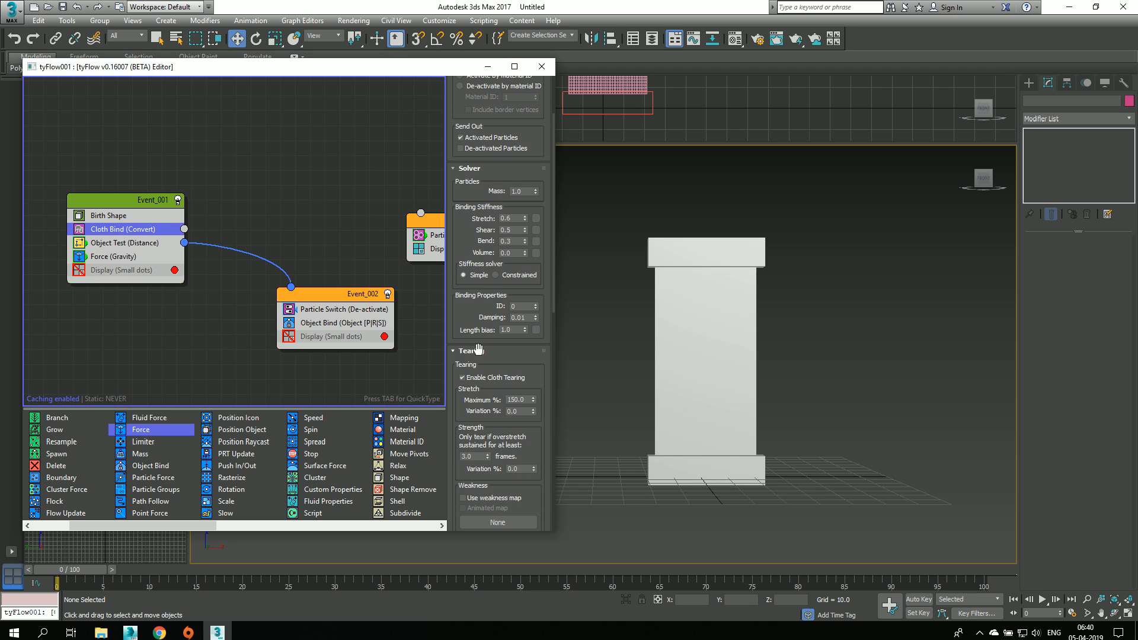
{"action": "scroll", "coordinate": [478, 349], "scroll_direction": "down", "scroll_amount": 4}
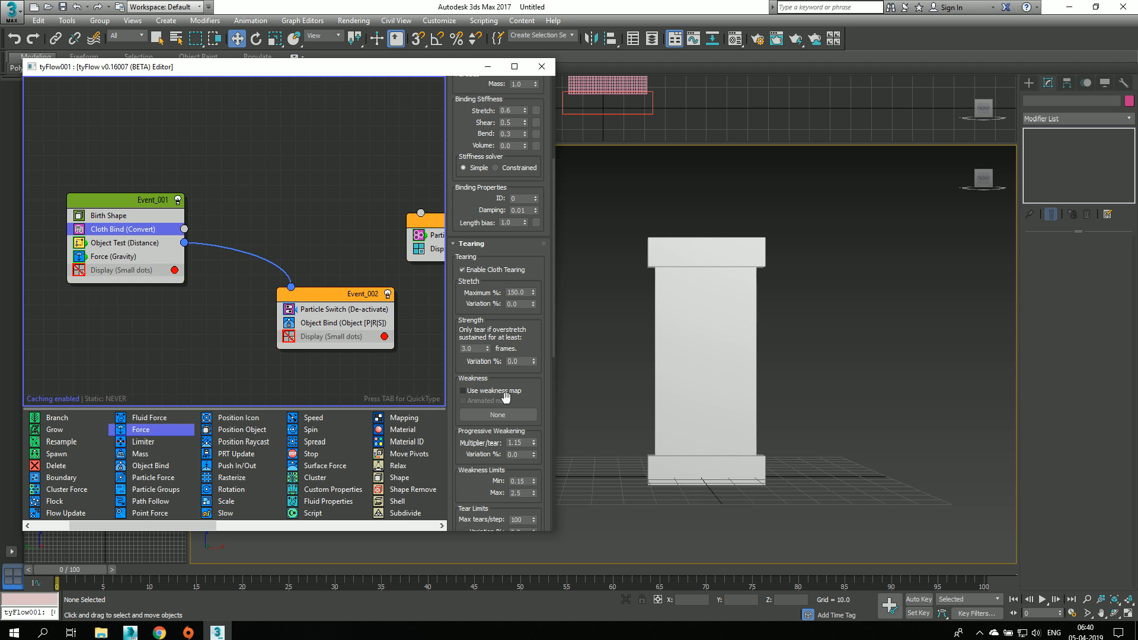
{"action": "middle_click_drag", "start_coordinate": [846, 228], "coordinate": [827, 235]}
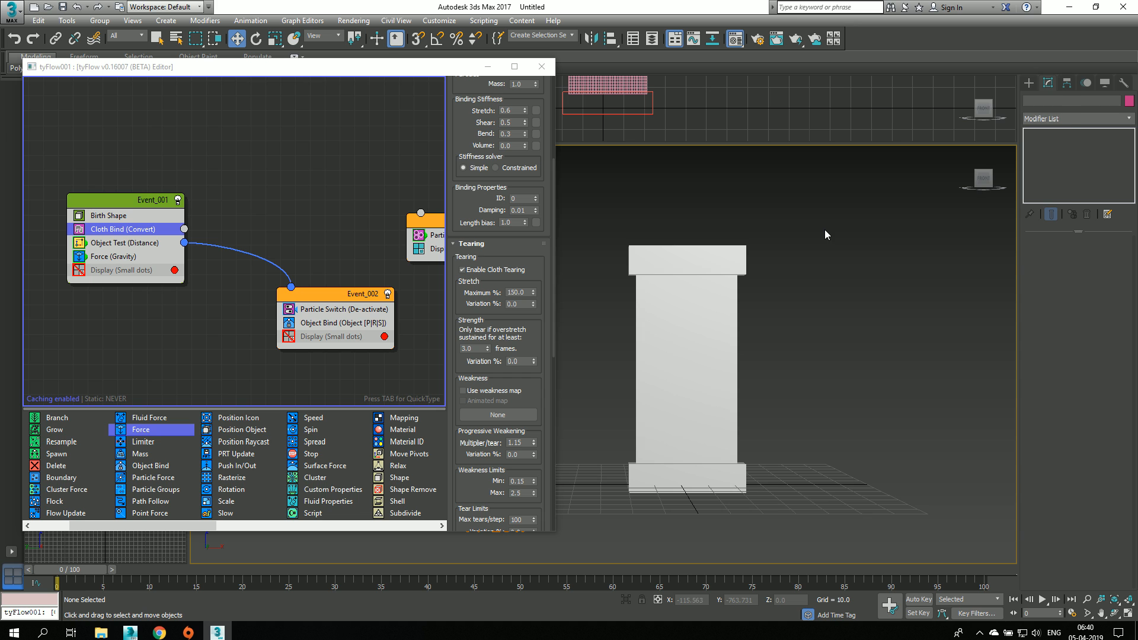
{"action": "key", "text": "m"}
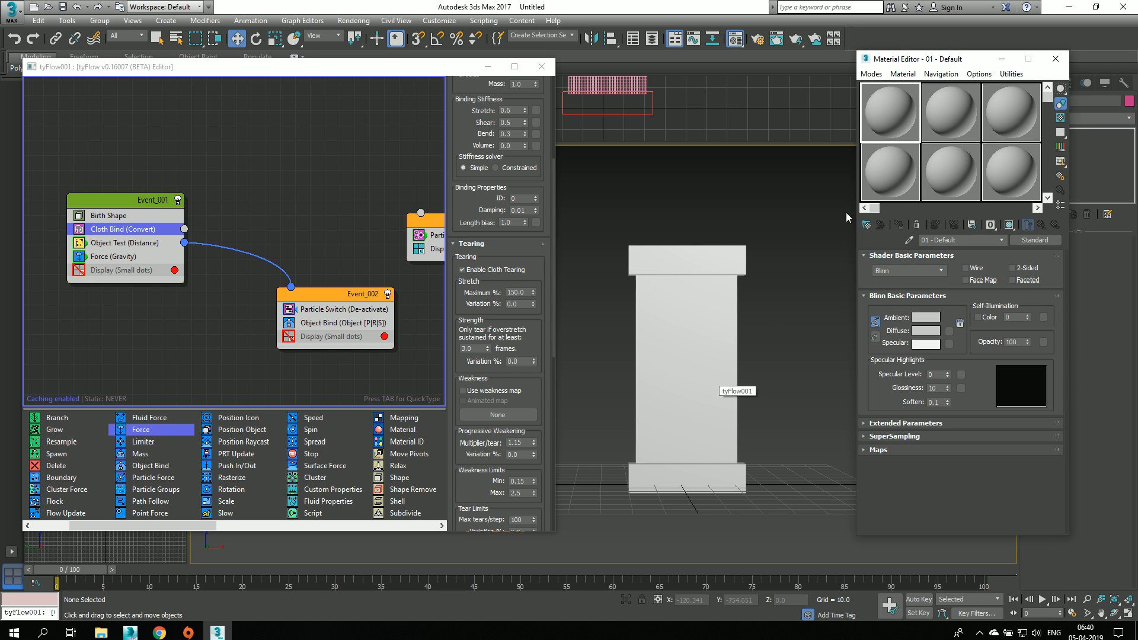
{"action": "left_click", "coordinate": [902, 74]}
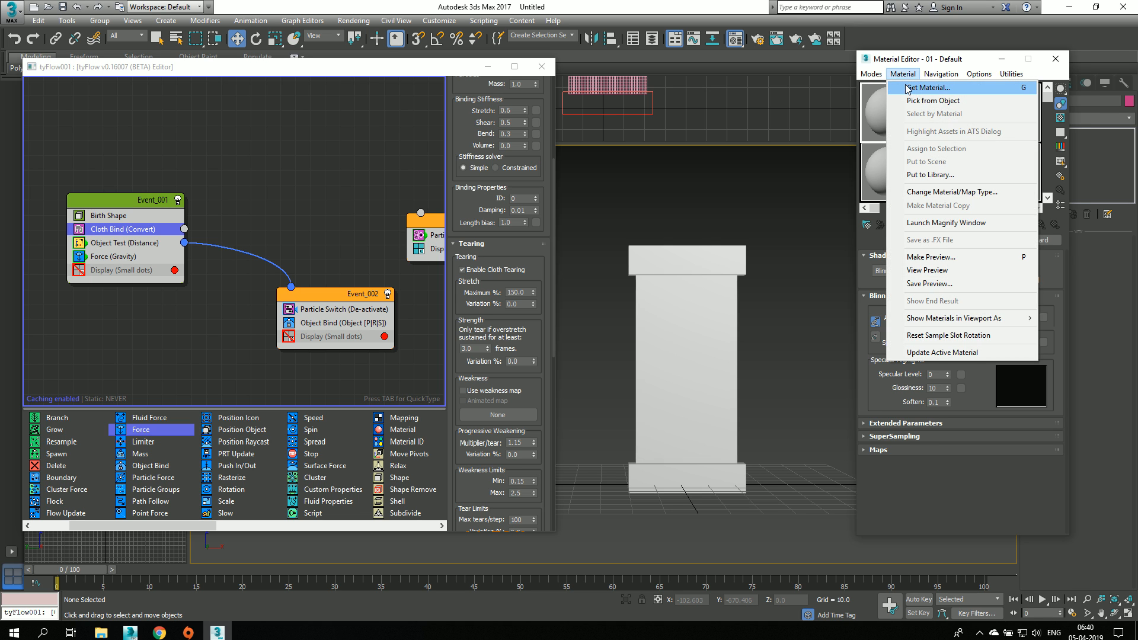
{"action": "left_click", "coordinate": [908, 88]}
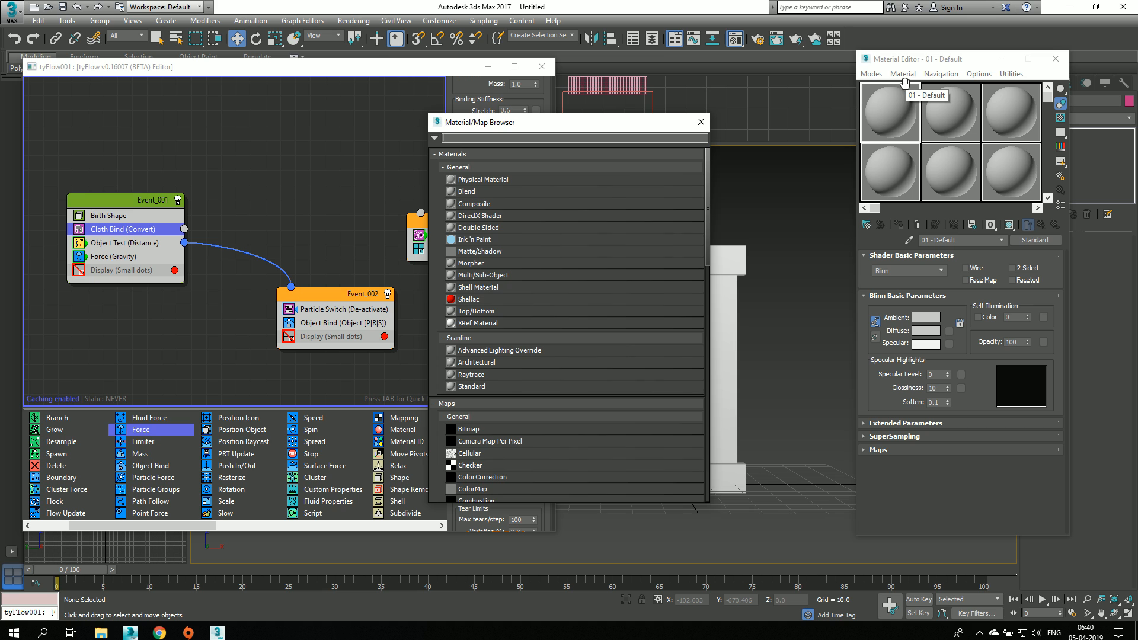
{"action": "type", "text": "nois"}
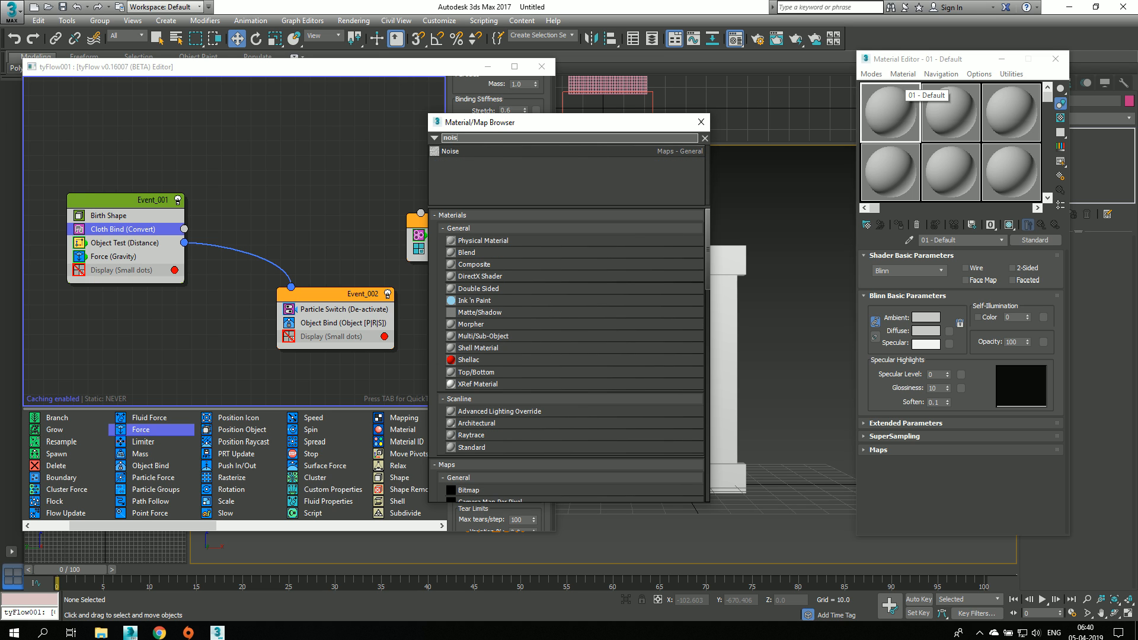
{"action": "double_click", "coordinate": [654, 151]}
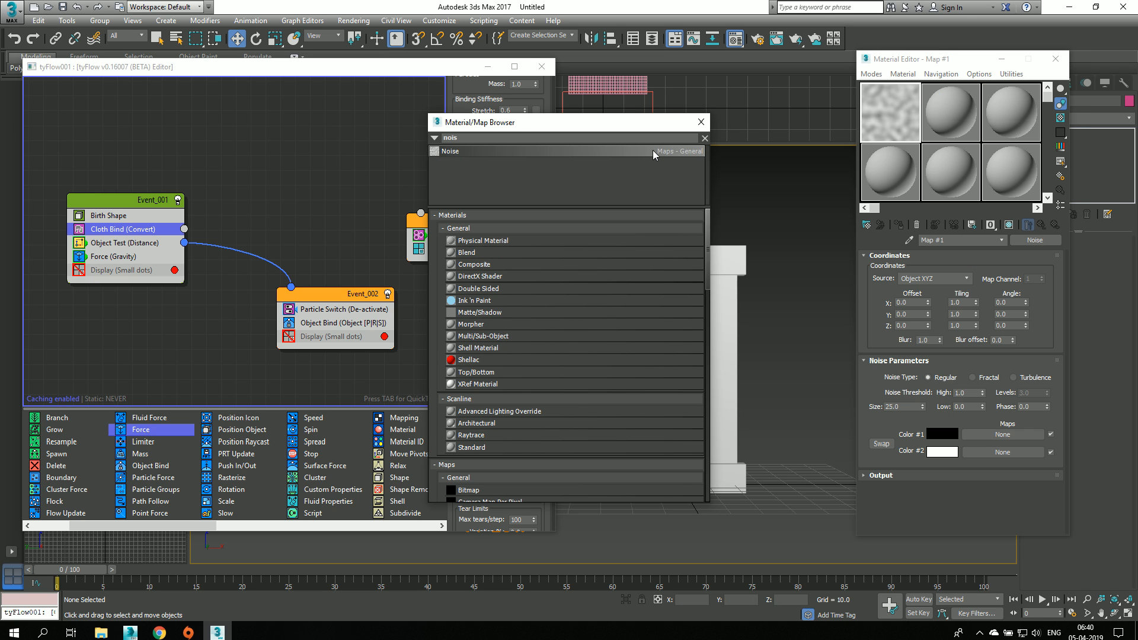
{"action": "left_click", "coordinate": [701, 122]}
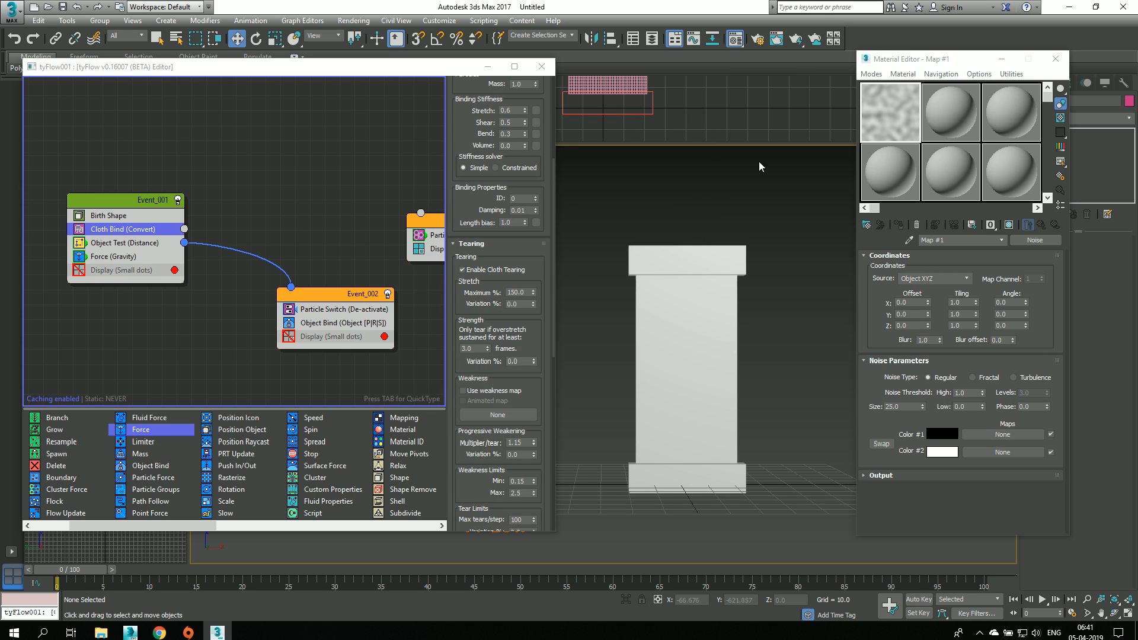
Step: Configure the Regular noise map with Explicit Map Channel coordinates, size 0.101, high threshold 0.47 and low threshold 0.46
{"action": "left_click", "coordinate": [929, 279]}
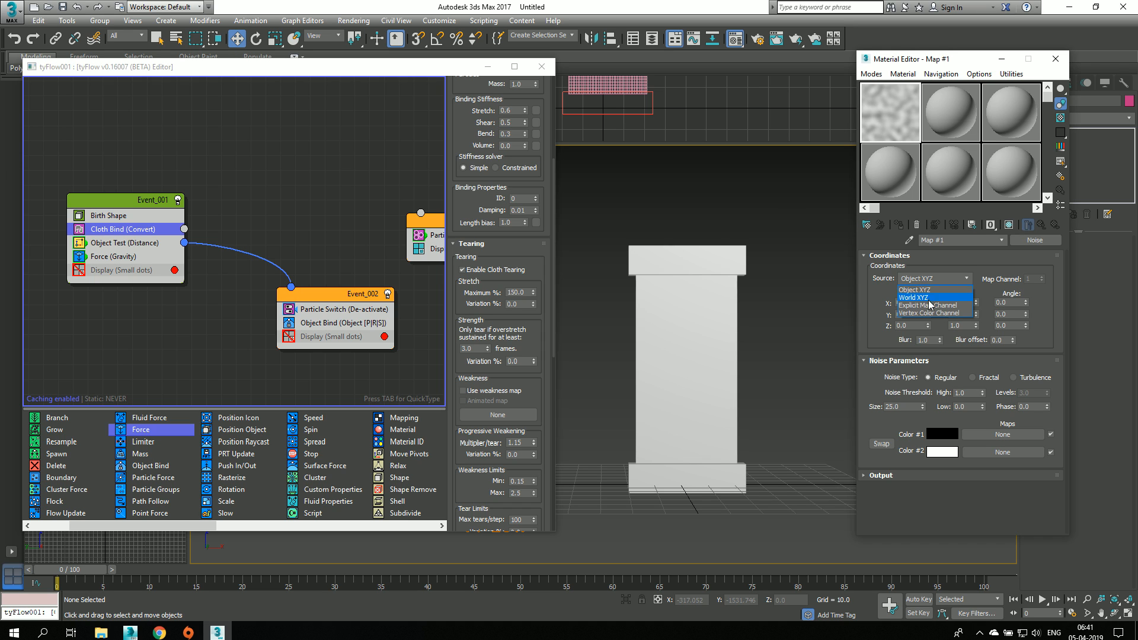
{"action": "left_click", "coordinate": [928, 305]}
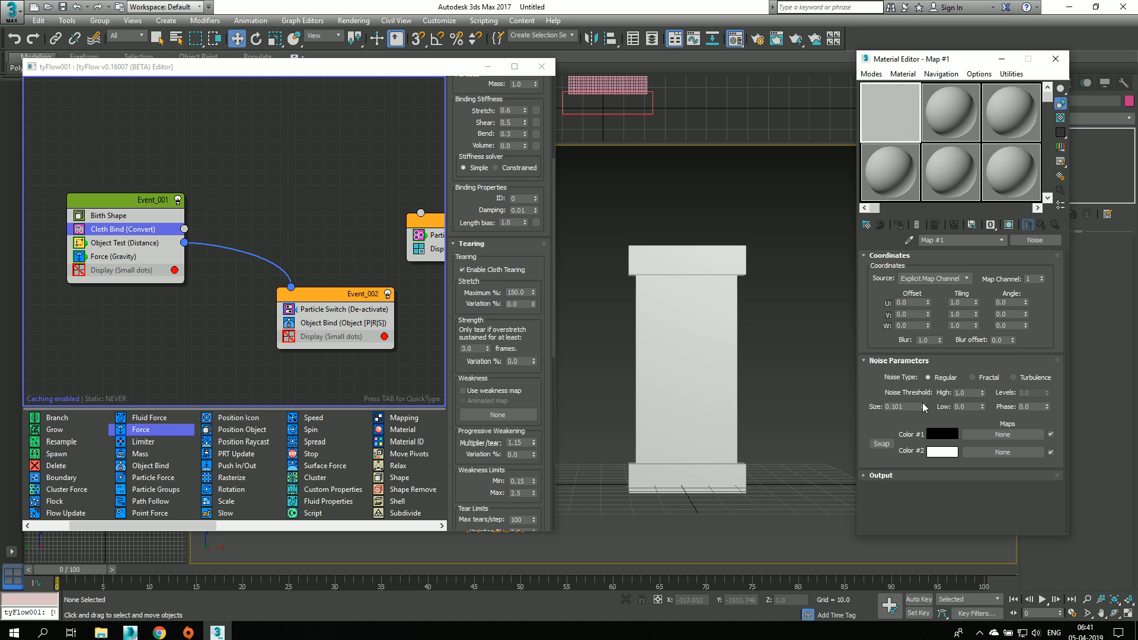
{"action": "left_click", "coordinate": [983, 379]}
{"action": "left_click", "coordinate": [947, 378]}
{"action": "left_click_drag", "start_coordinate": [982, 393], "coordinate": [981, 423]}
{"action": "mouse_move", "coordinate": [986, 363]}
{"action": "left_mouse_down"}
{"action": "mouse_move", "coordinate": [983, 404]}
{"action": "mouse_move", "coordinate": [976, 382]}
{"action": "left_mouse_up"}
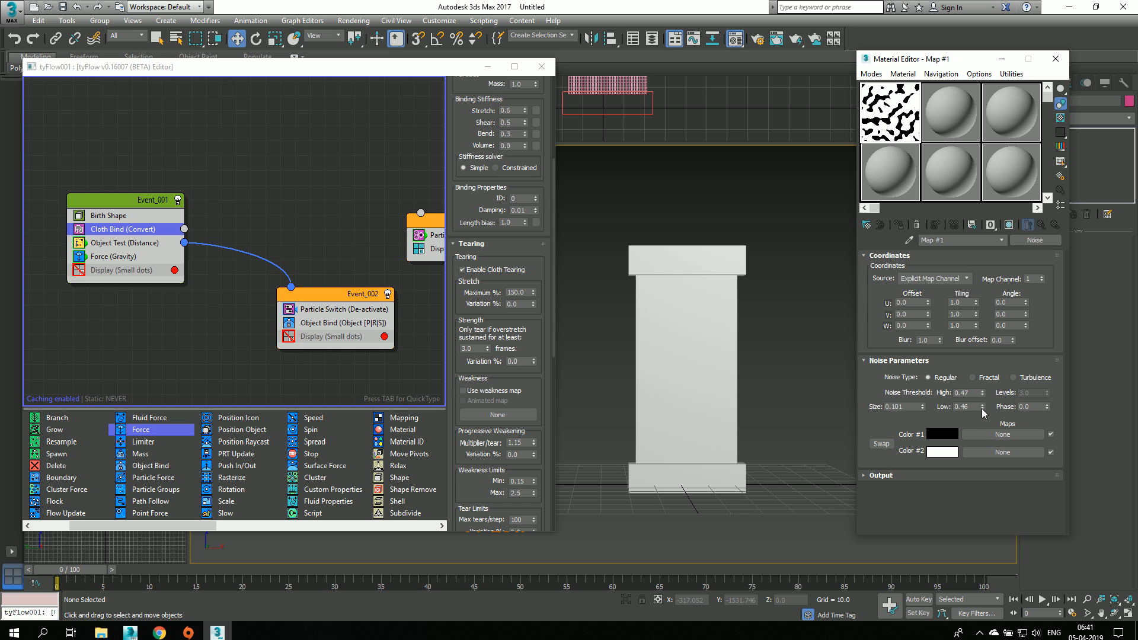
Step: Examine the black and white areas of the noise map in an enlarged preview and close it
{"action": "double_click", "coordinate": [881, 126]}
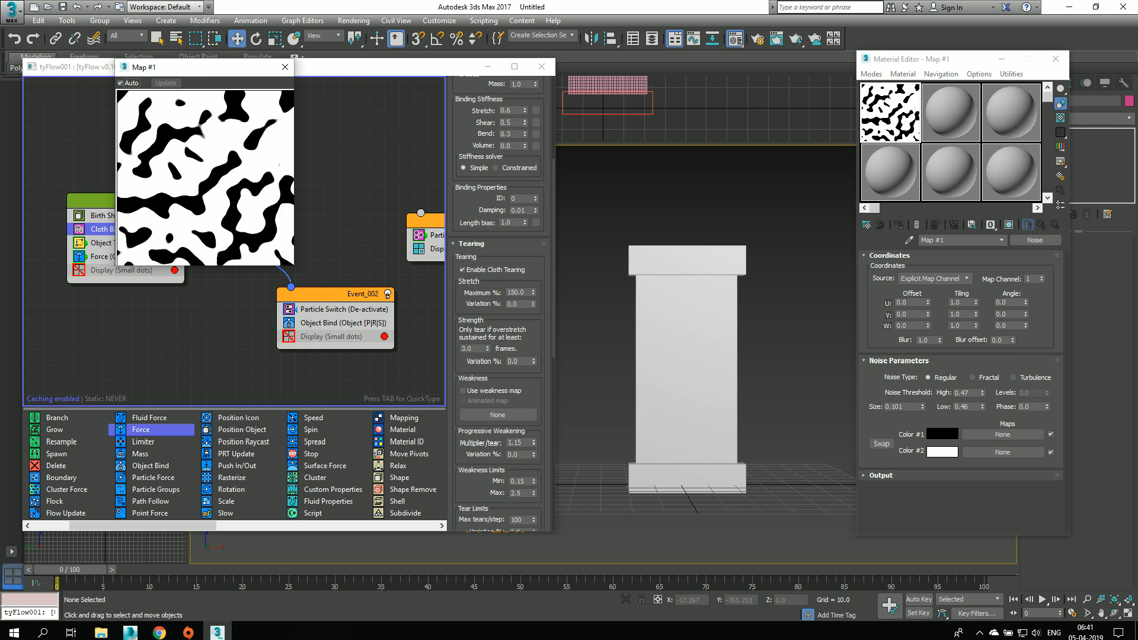
{"action": "left_click_drag", "start_coordinate": [208, 72], "coordinate": [392, 153]}
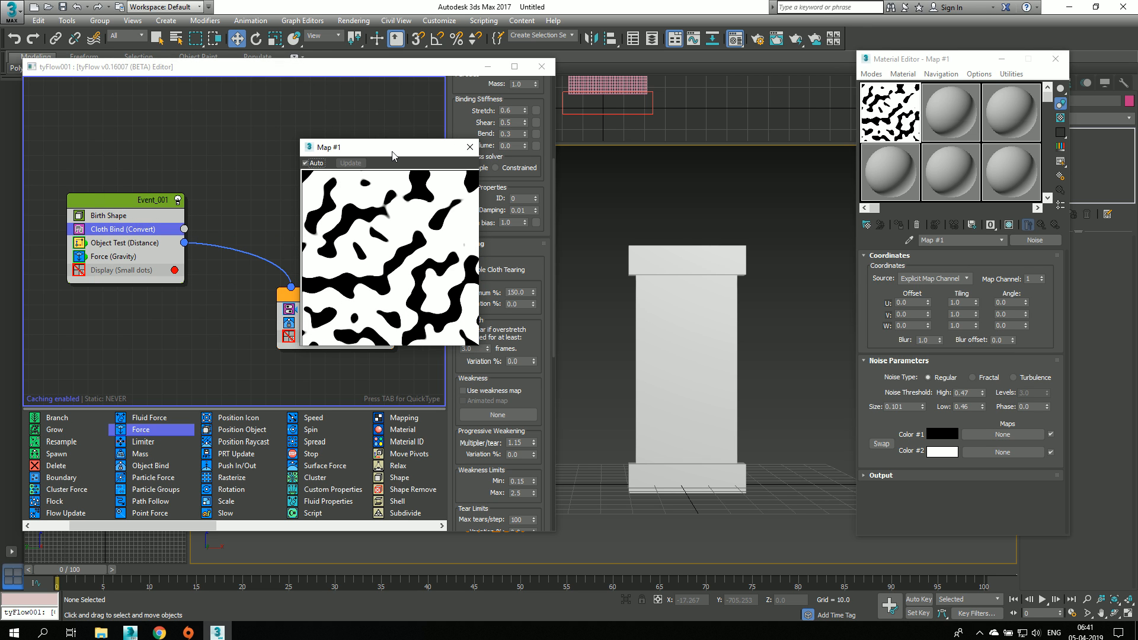
{"action": "left_click", "coordinate": [471, 147]}
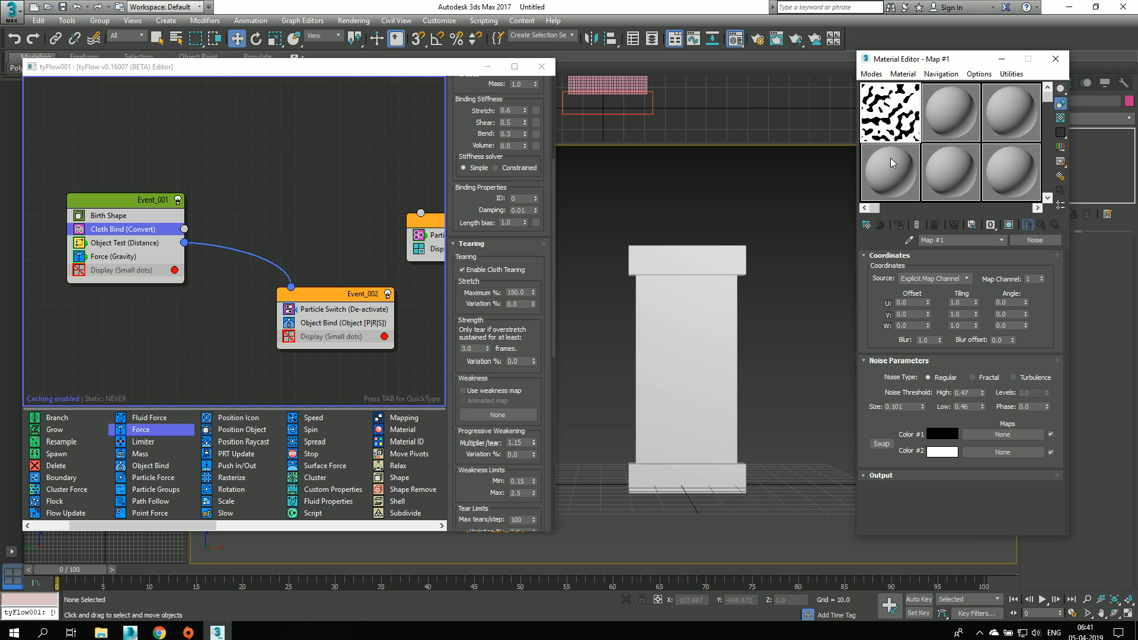
Step: Assign the noise map as an instance to the Cloth Bind's weakness map and enable its use
{"action": "left_click_drag", "start_coordinate": [883, 175], "coordinate": [486, 417]}
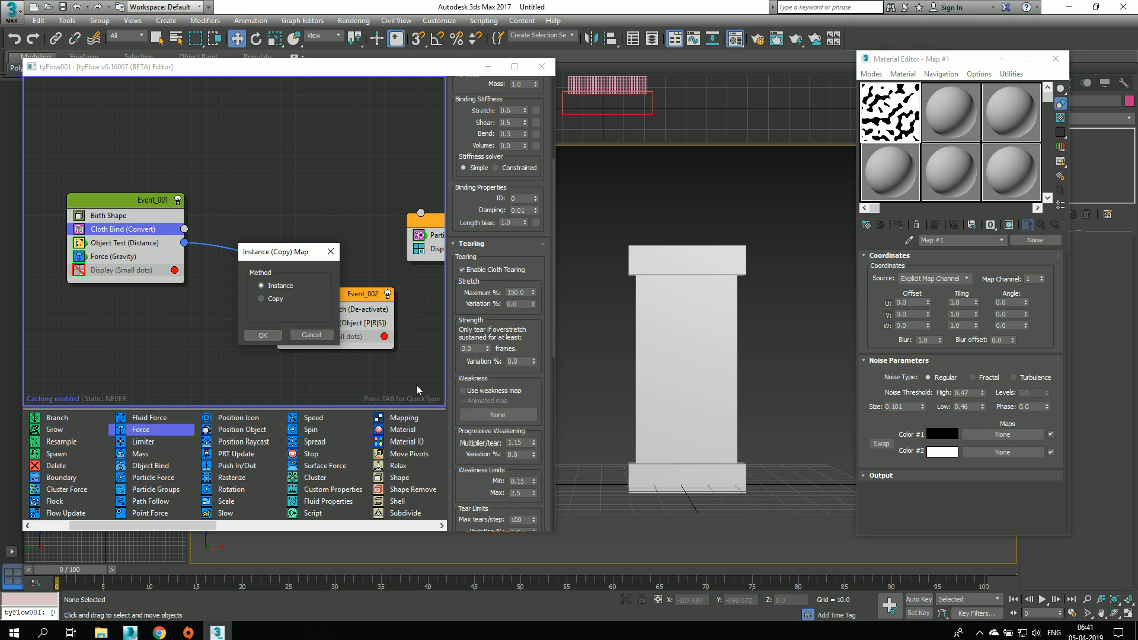
{"action": "left_click", "coordinate": [263, 338]}
{"action": "mouse_move", "coordinate": [74, 576]}
{"action": "left_mouse_down"}
{"action": "mouse_move", "coordinate": [259, 578]}
{"action": "mouse_move", "coordinate": [69, 579]}
{"action": "left_mouse_up"}
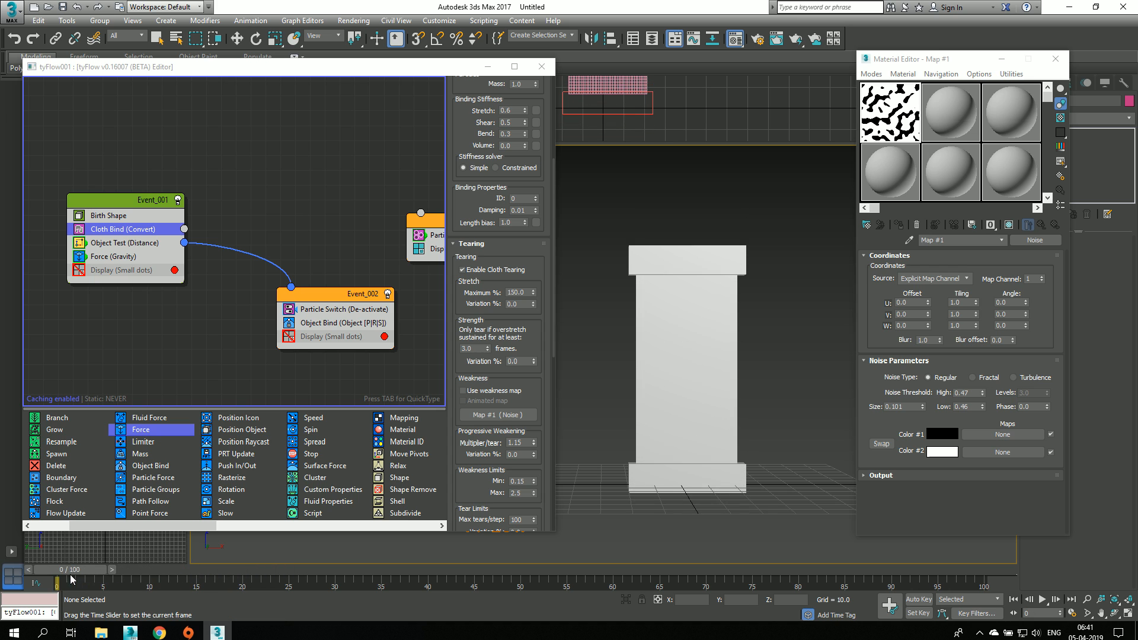
{"action": "left_click", "coordinate": [491, 392]}
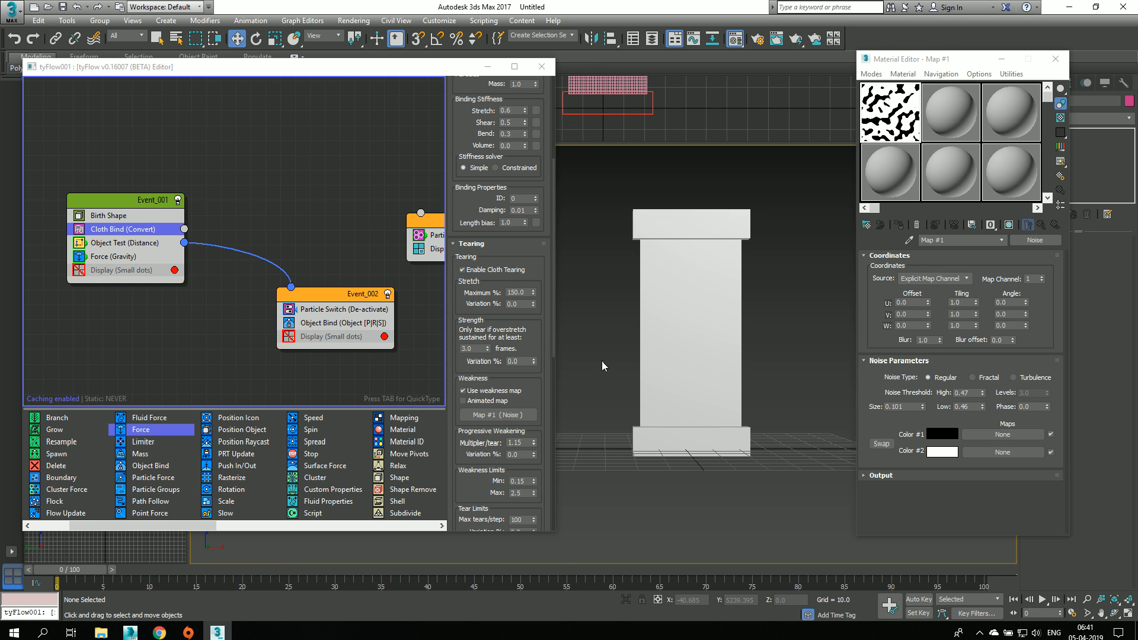
Step: Scrub the timeline with the weakness map enabled and disabled to compare the tearing, and re-enable it at frame 0
{"action": "mouse_move", "coordinate": [71, 580]}
{"action": "left_mouse_down"}
{"action": "mouse_move", "coordinate": [214, 581]}
{"action": "mouse_move", "coordinate": [56, 587]}
{"action": "left_mouse_up"}
{"action": "key", "text": "w"}
{"action": "left_click", "coordinate": [470, 392]}
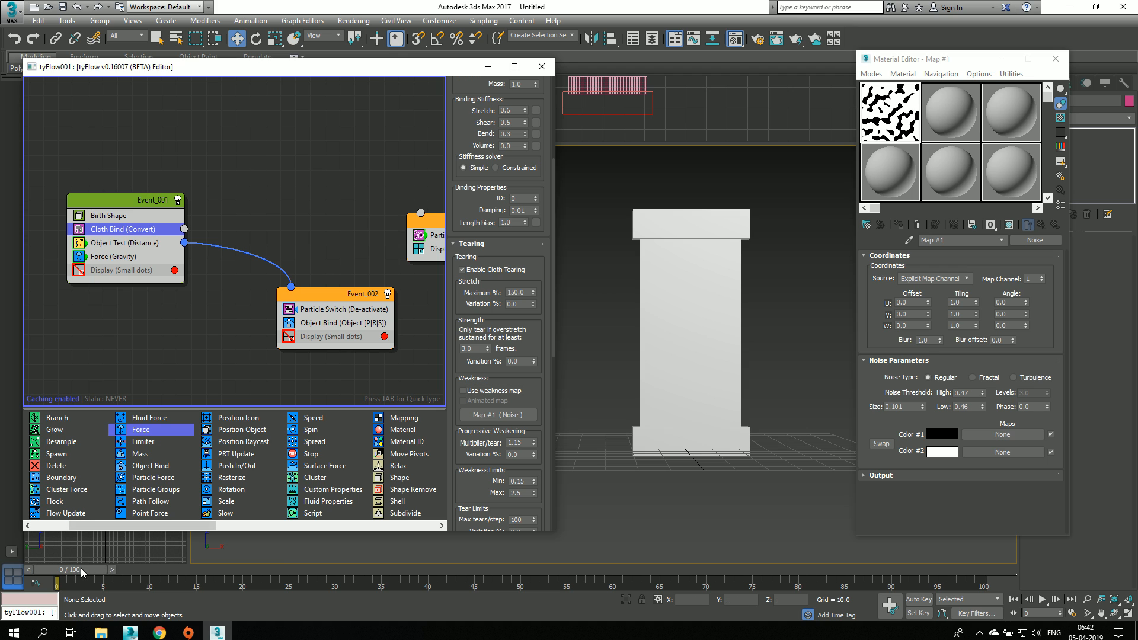
{"action": "mouse_move", "coordinate": [80, 568]}
{"action": "left_mouse_down"}
{"action": "mouse_move", "coordinate": [200, 560]}
{"action": "mouse_move", "coordinate": [70, 570]}
{"action": "left_mouse_up"}
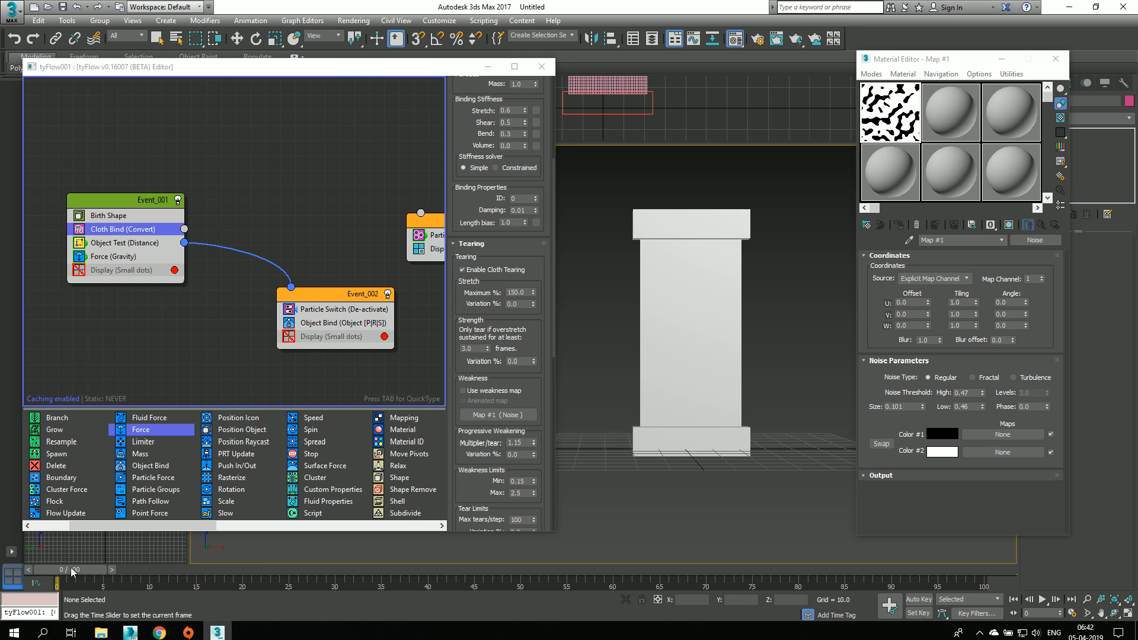
{"action": "left_click", "coordinate": [471, 391]}
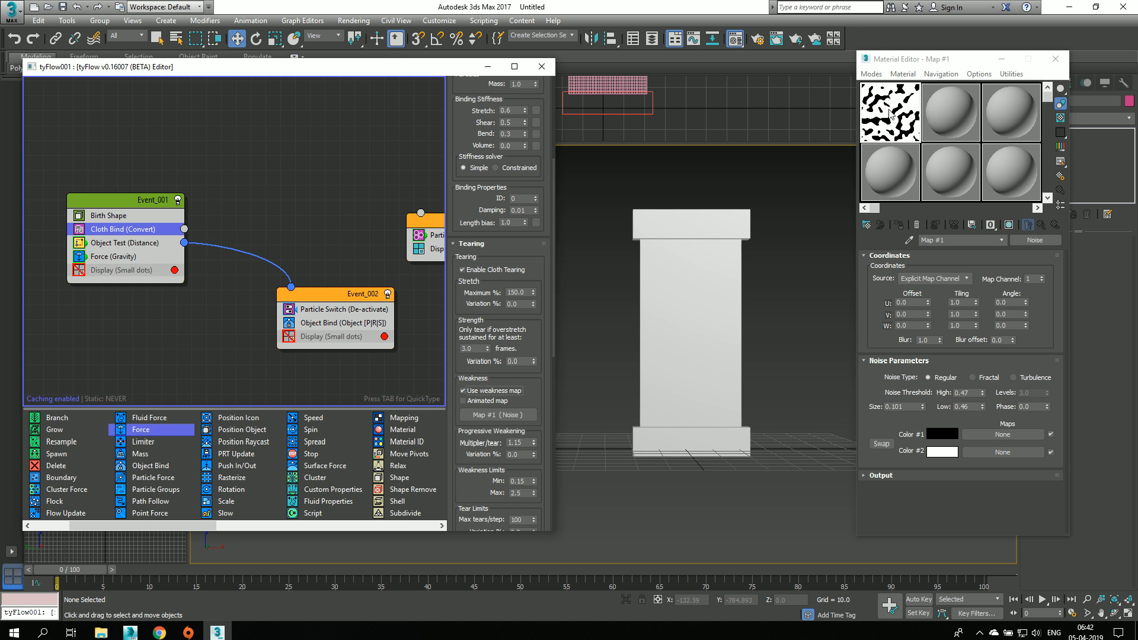
Step: Raise the noise map's high threshold to 0.581 and its low threshold to 0.58
{"action": "left_click_drag", "start_coordinate": [1032, 240], "coordinate": [503, 413]}
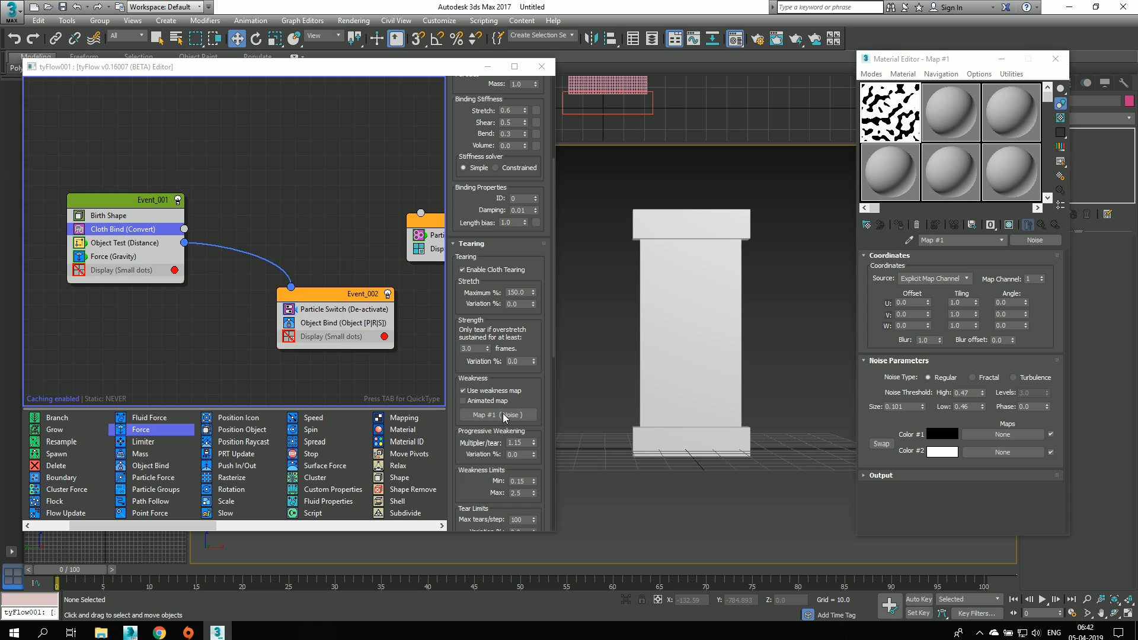
{"action": "left_click", "coordinate": [264, 341]}
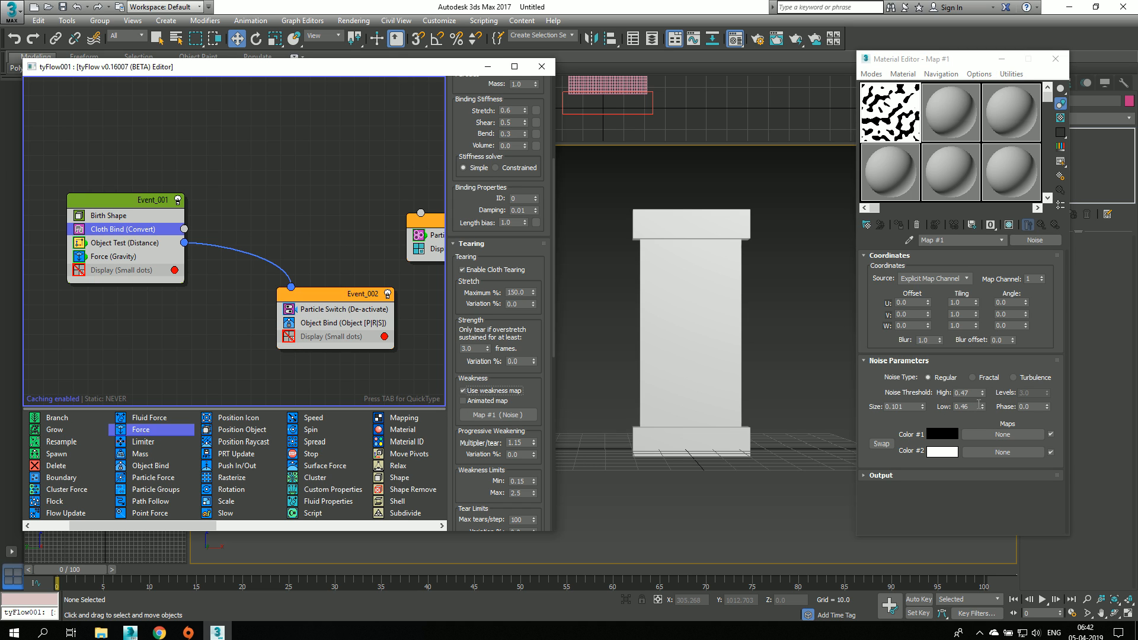
{"action": "left_click_drag", "start_coordinate": [982, 406], "coordinate": [986, 395]}
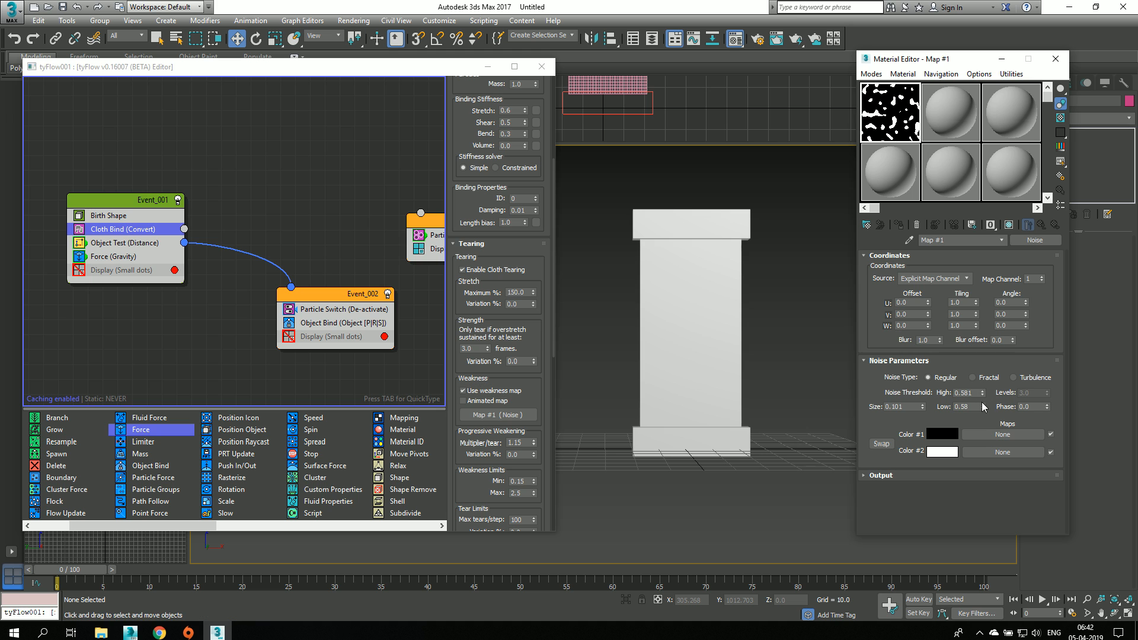
Step: Scrub through the simulation several times to examine how the cloth tears with the sparser weakness map, and return to frame 0
{"action": "left_click_drag", "start_coordinate": [74, 569], "coordinate": [940, 570]}
{"action": "key", "text": "w"}
{"action": "scroll", "coordinate": [741, 345], "scroll_direction": "up", "scroll_amount": 6}
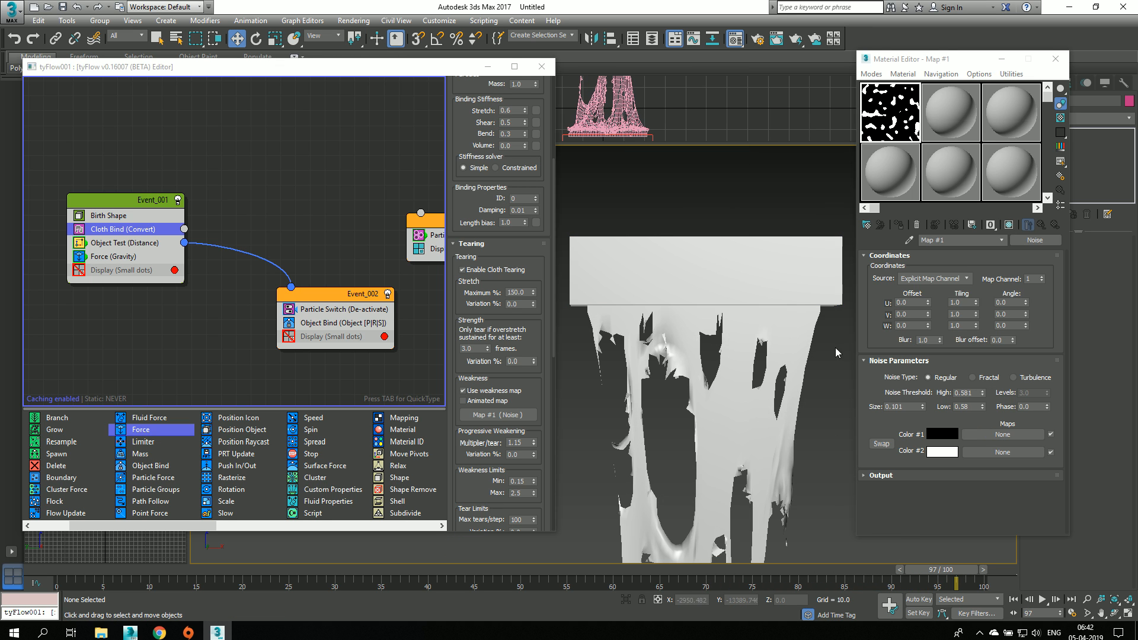
{"action": "scroll", "coordinate": [806, 355], "scroll_direction": "down", "scroll_amount": 5}
{"action": "middle_click_drag", "start_coordinate": [803, 463], "coordinate": [758, 310]}
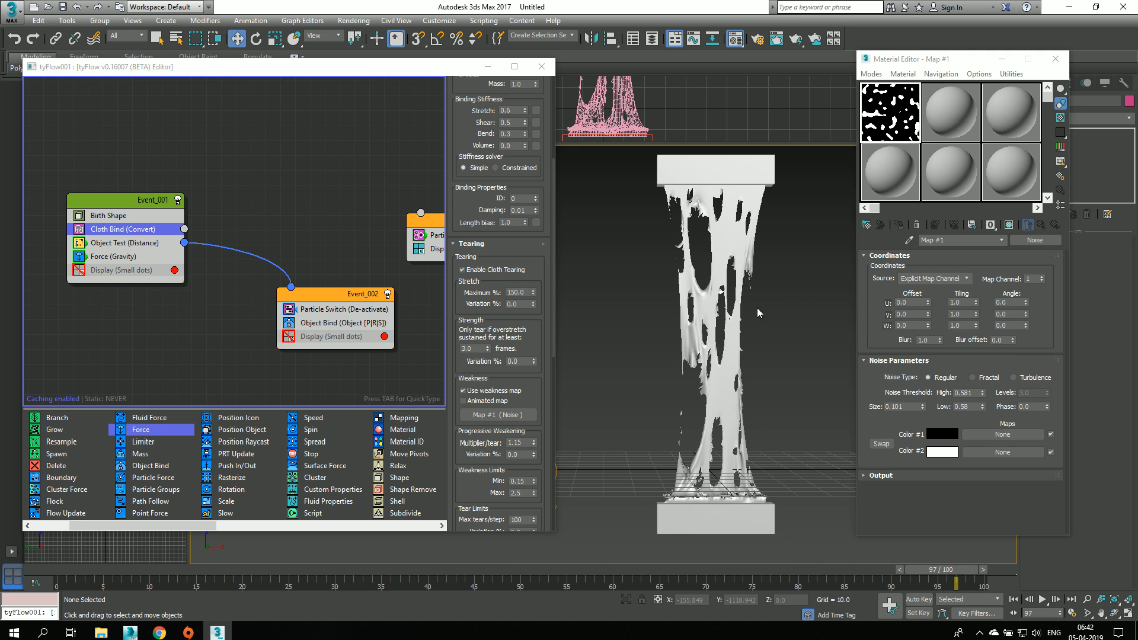
{"action": "middle_click_drag", "start_coordinate": [755, 349], "coordinate": [737, 348]}
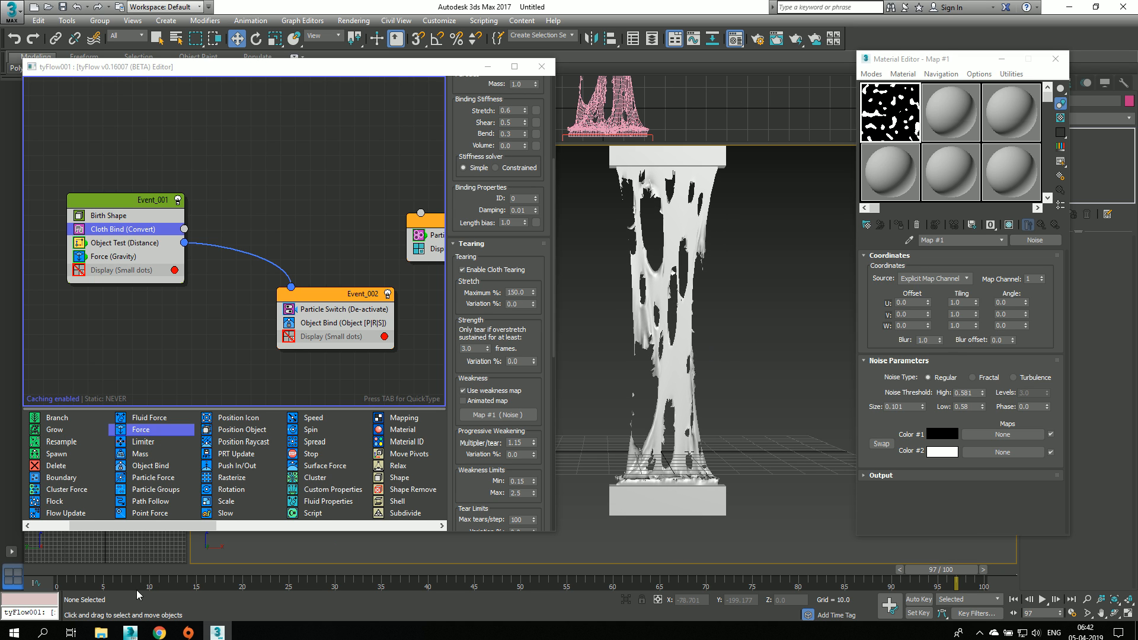
{"action": "left_click_drag", "start_coordinate": [51, 568], "coordinate": [549, 585]}
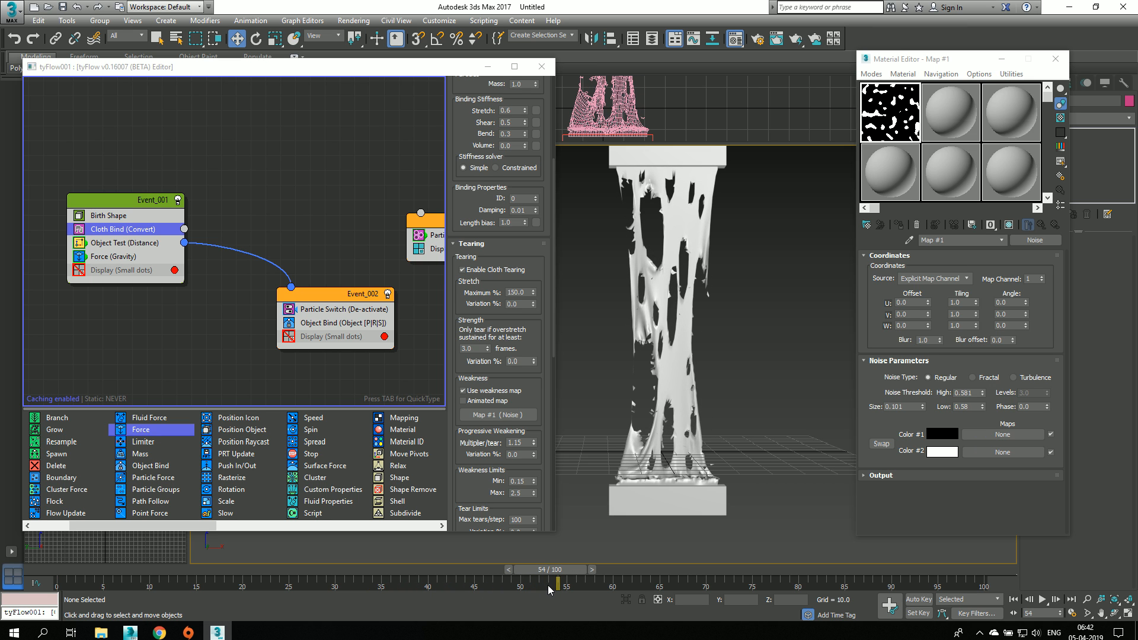
{"action": "left_click_drag", "start_coordinate": [56, 573], "coordinate": [698, 594]}
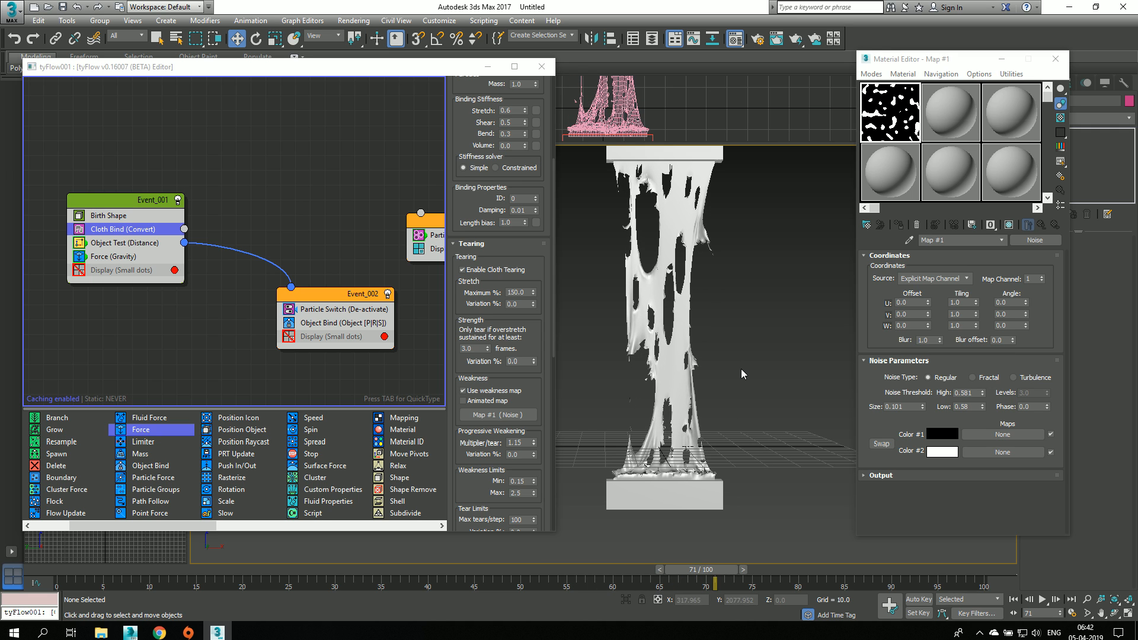
{"action": "left_click", "coordinate": [55, 575]}
{"action": "key", "text": "w"}
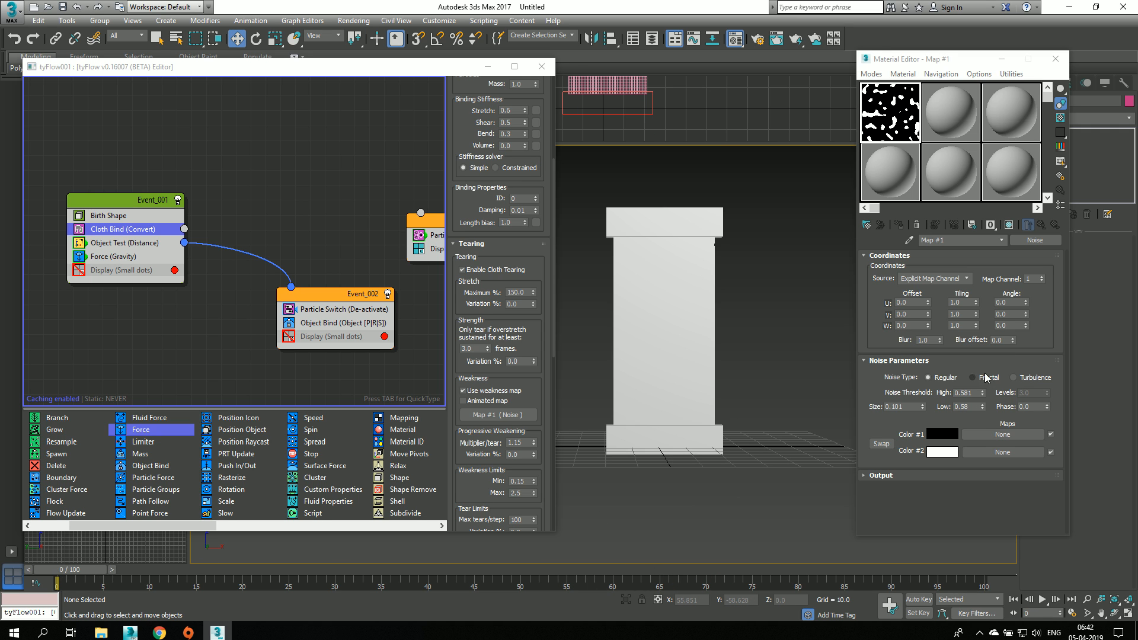
Step: Set both noise thresholds to 1.0, turn on Auto Key, and key the thresholds at frame 10
{"action": "left_click_drag", "start_coordinate": [982, 407], "coordinate": [1006, 336]}
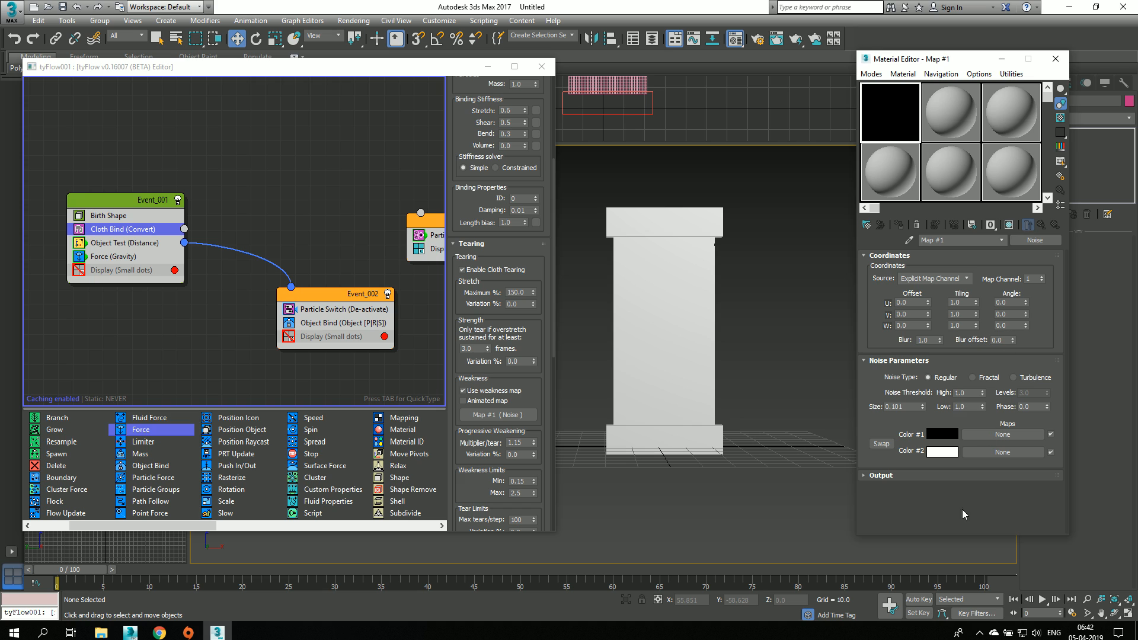
{"action": "left_click", "coordinate": [920, 599]}
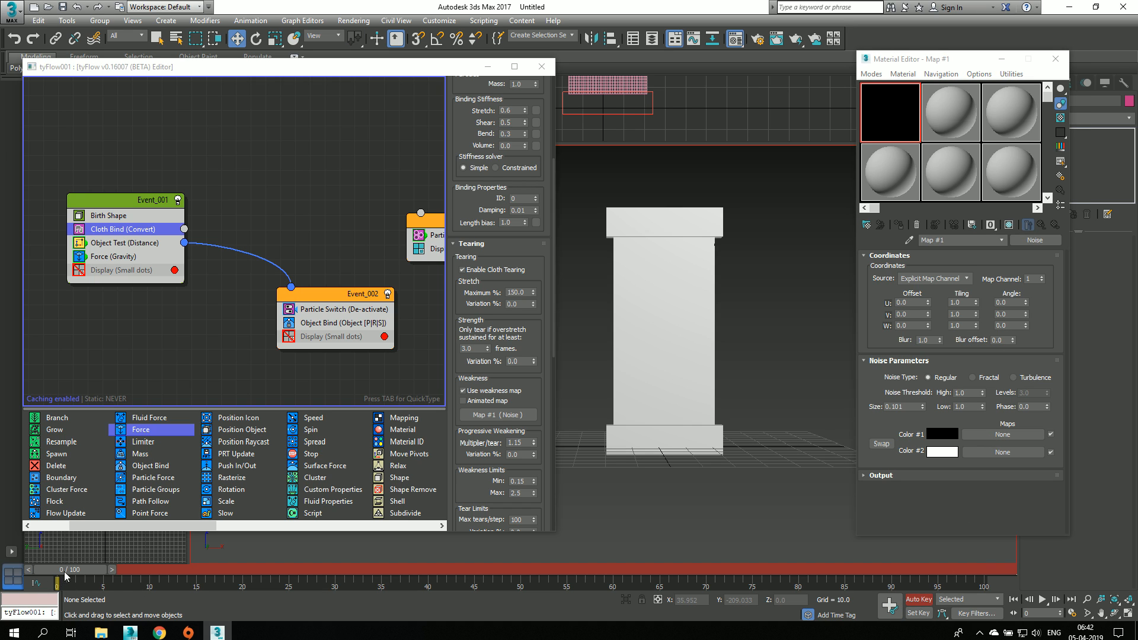
{"action": "left_click_drag", "start_coordinate": [66, 576], "coordinate": [162, 569]}
{"action": "key", "text": "w"}
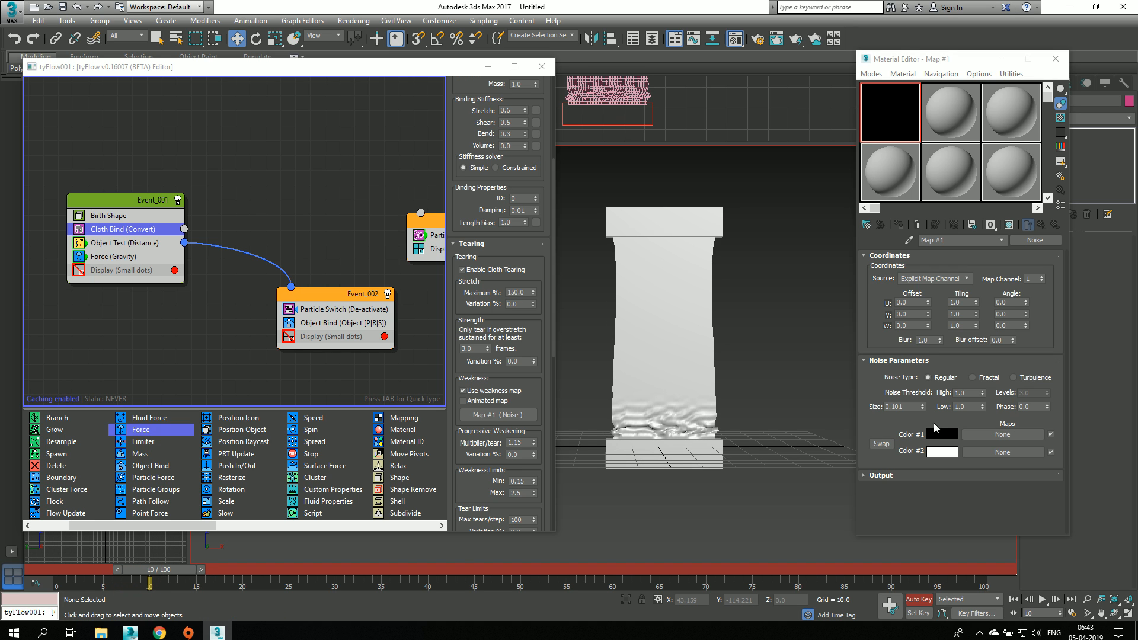
{"action": "left_click", "coordinate": [982, 408]}
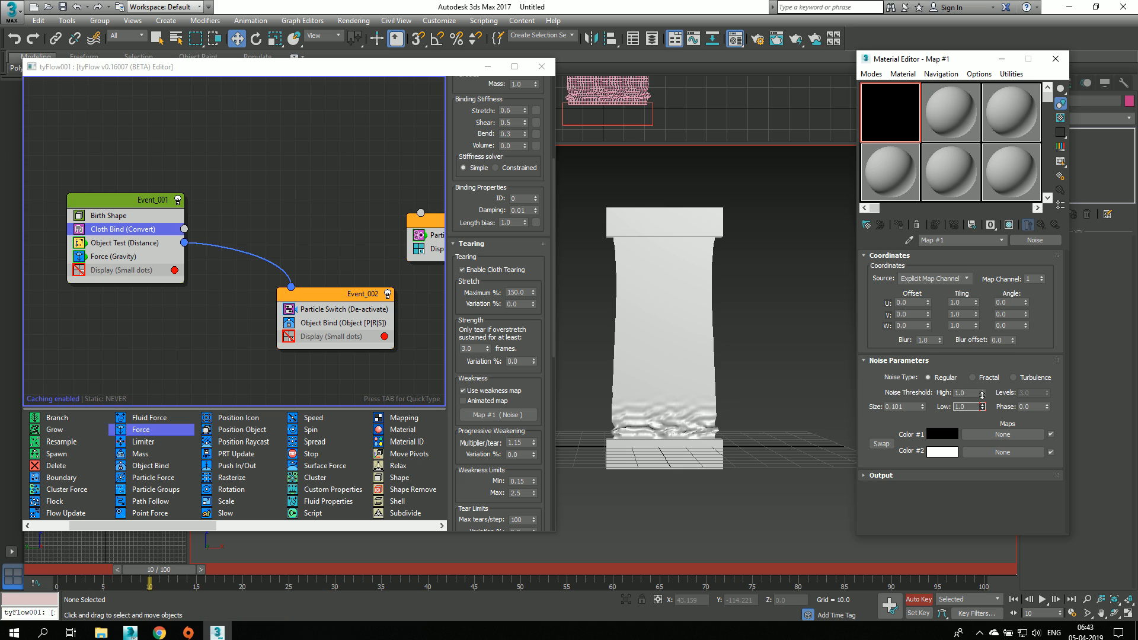
{"action": "left_click_drag", "start_coordinate": [982, 393], "coordinate": [984, 385]}
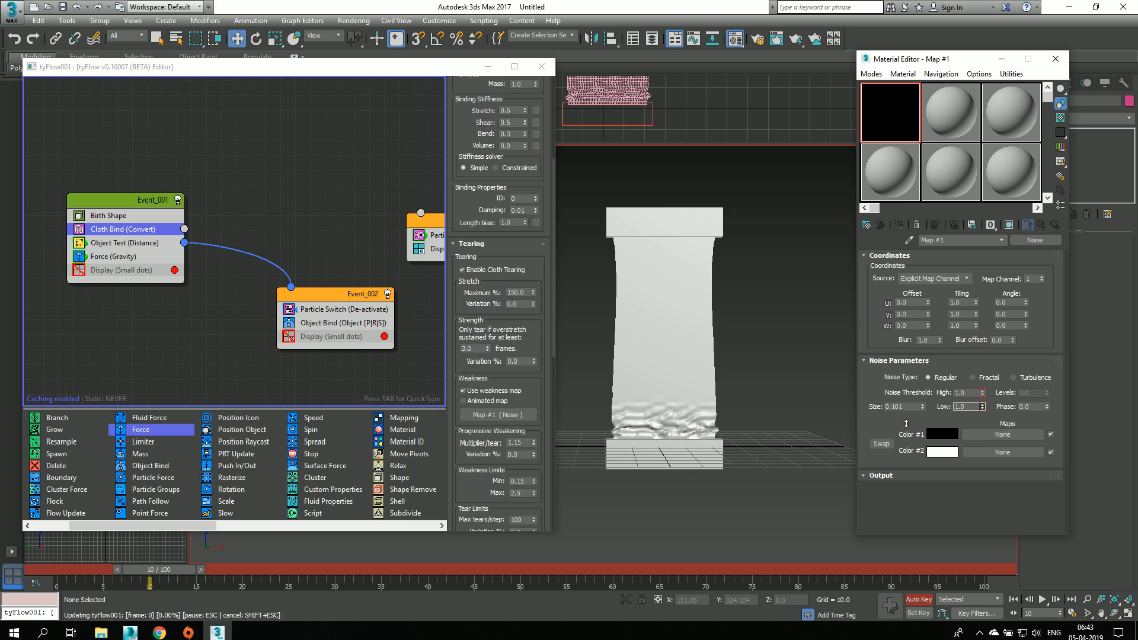
Step: Key the high noise threshold at 0.525 and the low threshold at 0.524 on frame 30, and disable Event_001
{"action": "left_click_drag", "start_coordinate": [152, 568], "coordinate": [335, 571]}
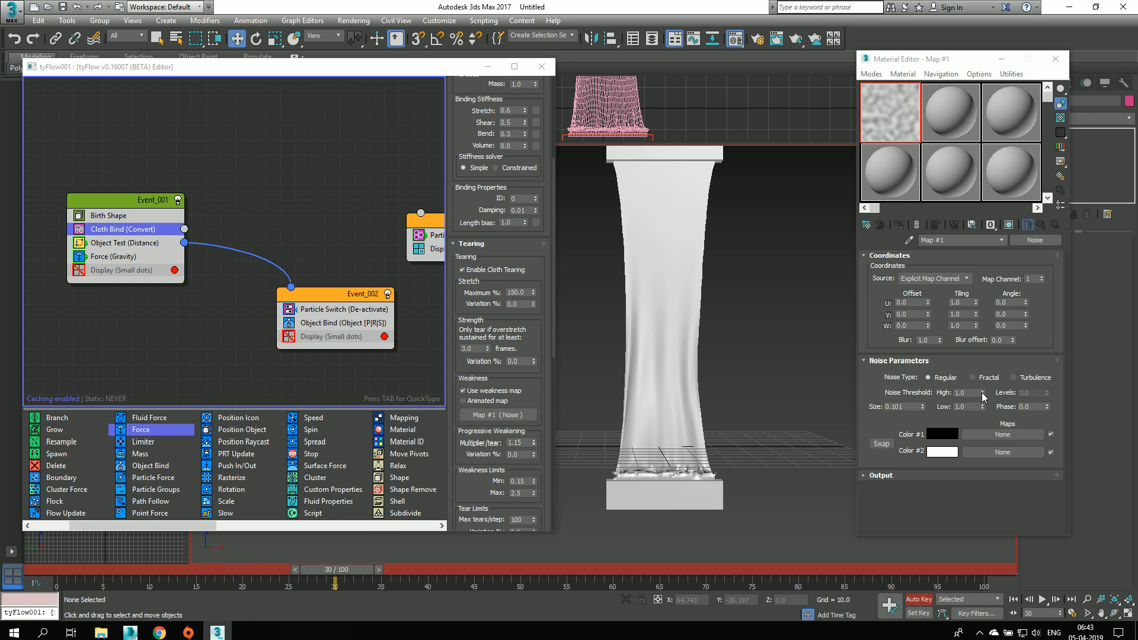
{"action": "mouse_move", "coordinate": [982, 397]}
{"action": "left_mouse_down"}
{"action": "mouse_move", "coordinate": [978, 420]}
{"action": "mouse_move", "coordinate": [982, 404]}
{"action": "left_mouse_up"}
{"action": "left_click", "coordinate": [178, 200]}
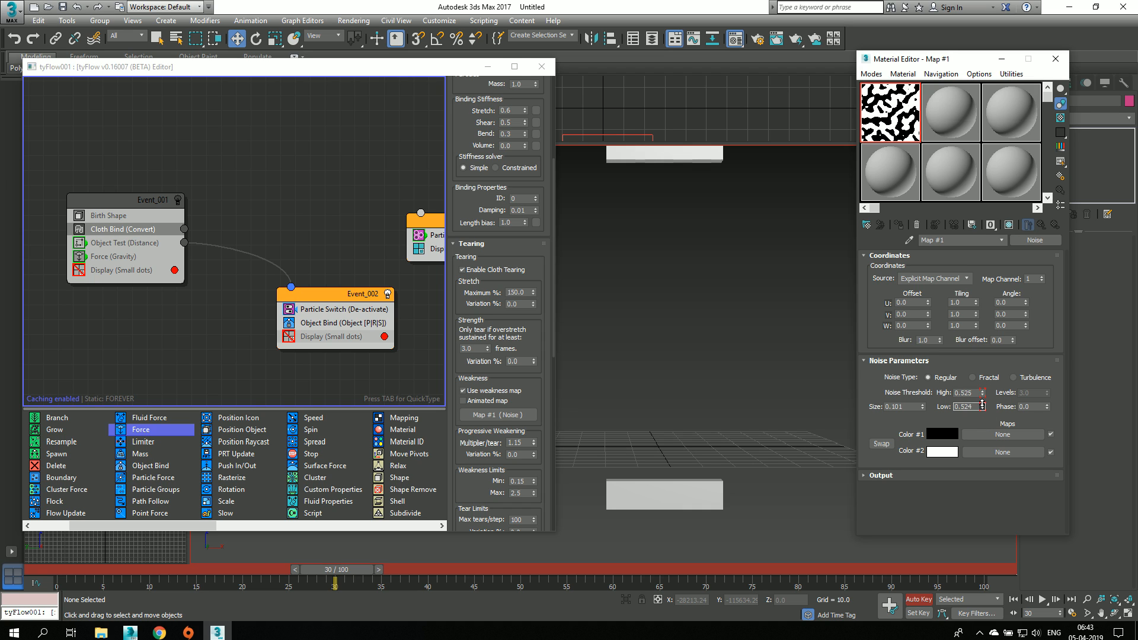
Step: Return to frame 0 with Event_001 enabled and turn on Animated map for the Cloth Bind's weakness
{"action": "left_click", "coordinate": [38, 570]}
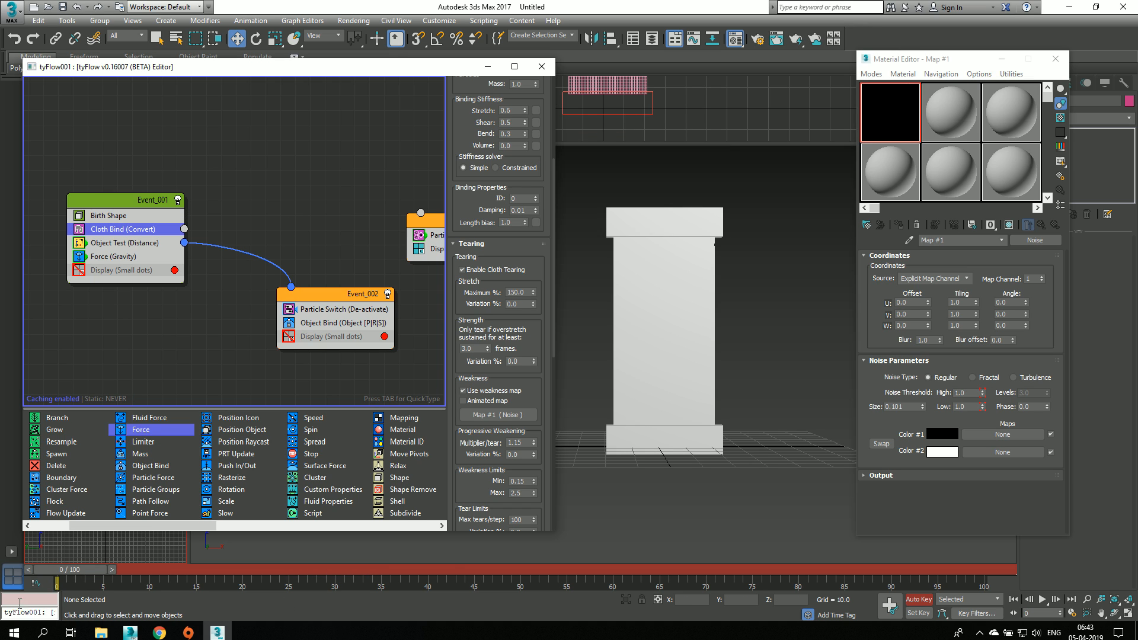
{"action": "left_click", "coordinate": [477, 409]}
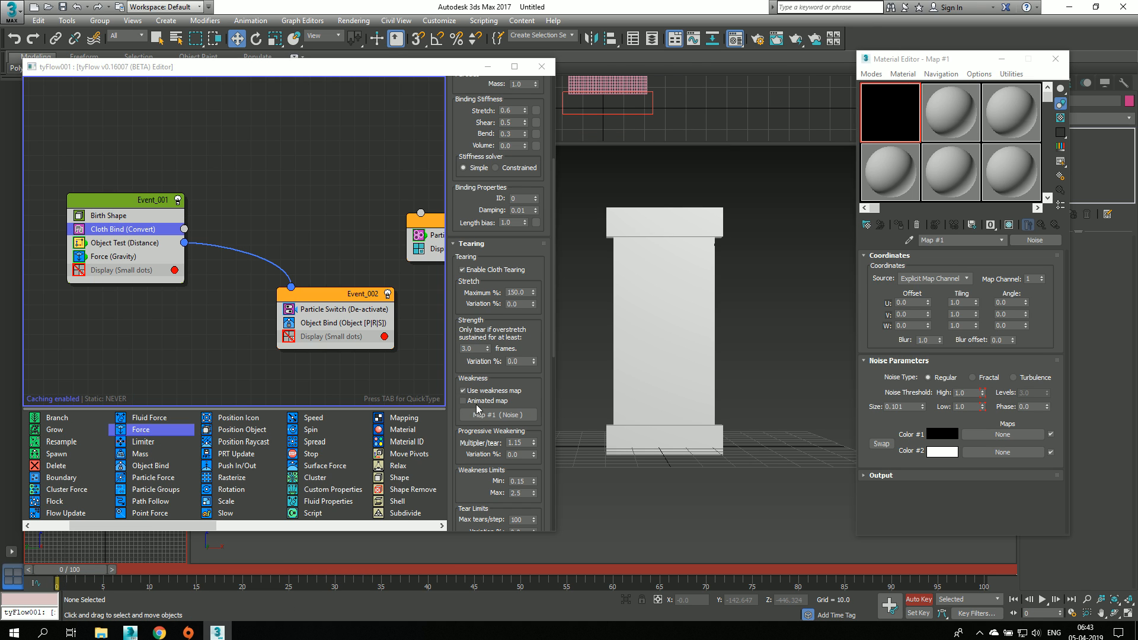
{"action": "left_click", "coordinate": [480, 401]}
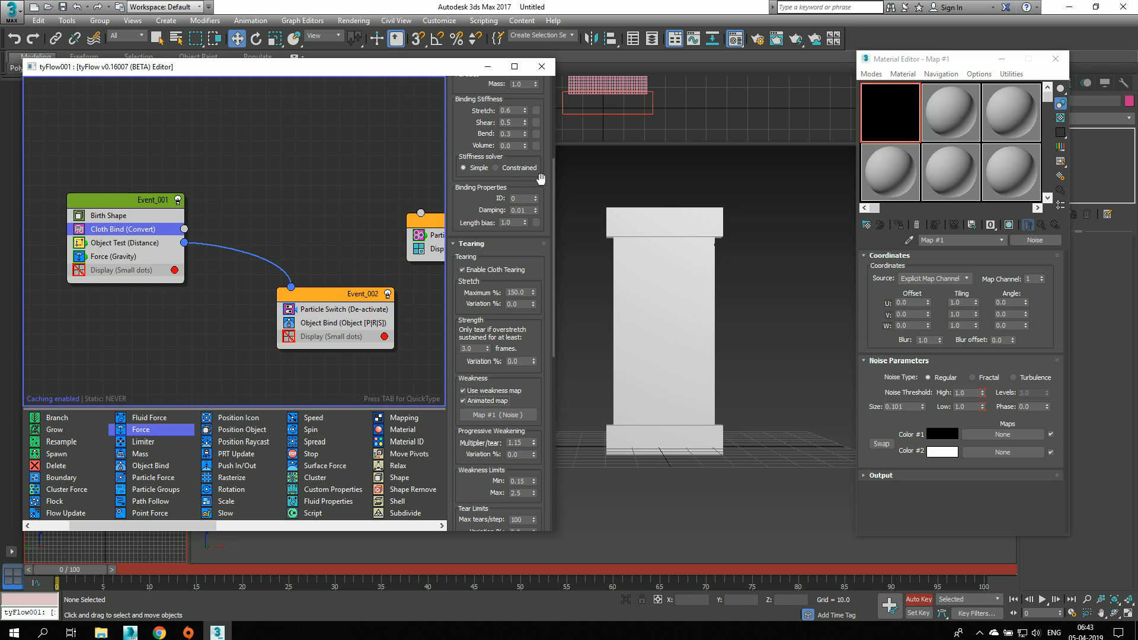
Step: Simulate to frame 40, disable Event_001, key both noise thresholds at 0.0, and turn off Auto Key
{"action": "left_click_drag", "start_coordinate": [53, 581], "coordinate": [417, 583]}
{"action": "key", "text": "w"}
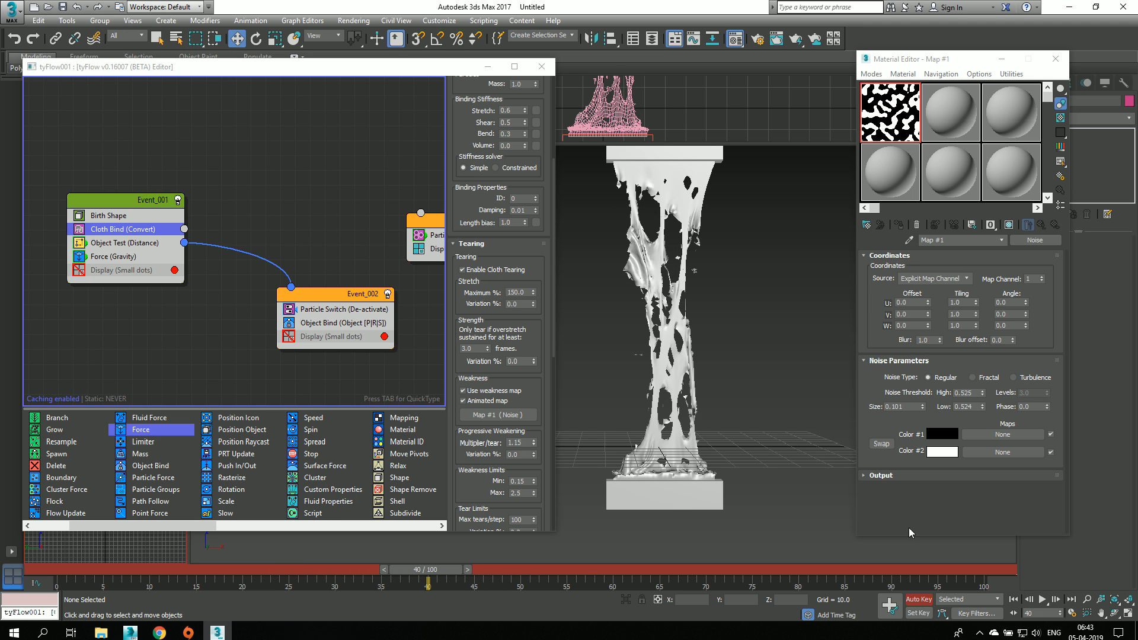
{"action": "left_click", "coordinate": [177, 200]}
{"action": "left_click_drag", "start_coordinate": [980, 393], "coordinate": [982, 413]}
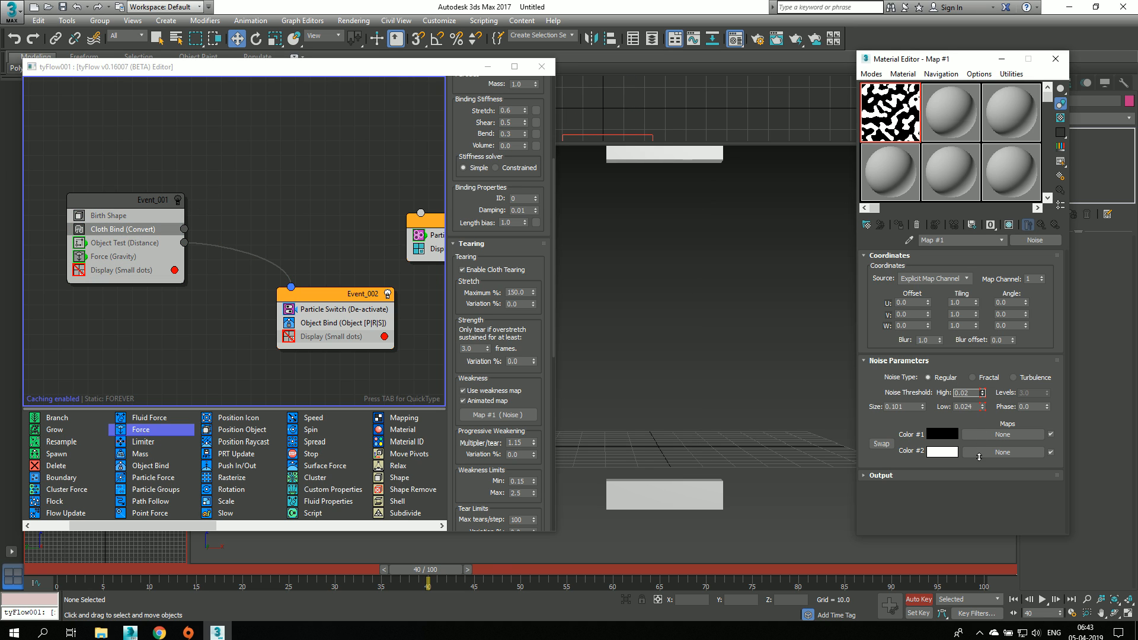
{"action": "left_click_drag", "start_coordinate": [979, 457], "coordinate": [978, 483]}
{"action": "left_click", "coordinate": [917, 599]}
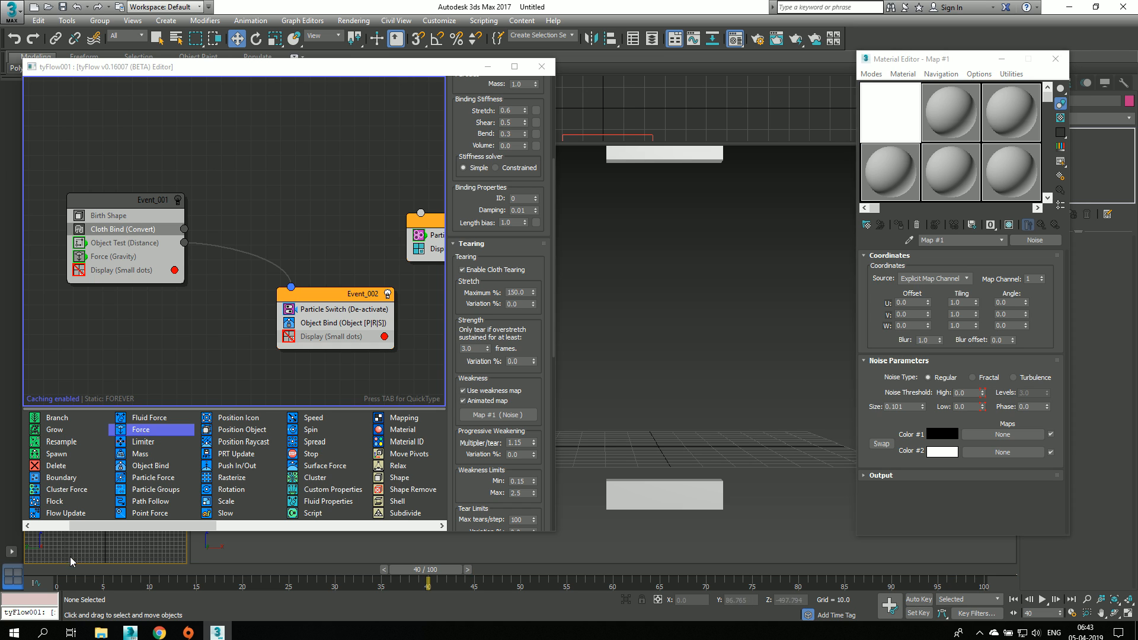
Step: Scrub from frame 0 to frame 74 with Event_001 enabled to simulate the animated weakness map, and close the Material Editor
{"action": "left_click", "coordinate": [48, 568]}
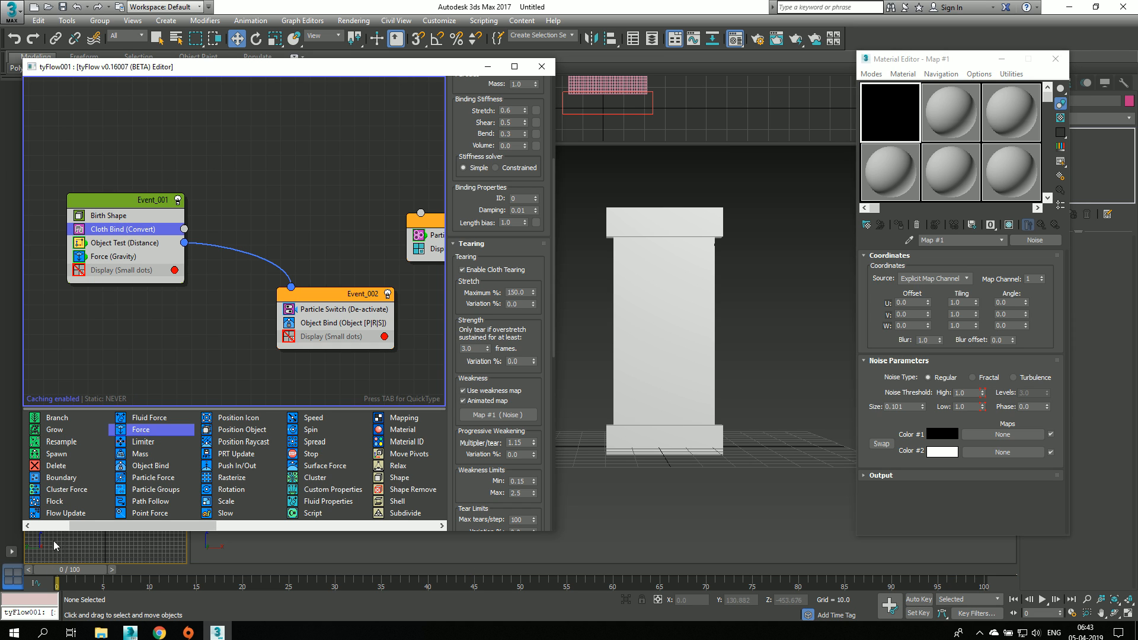
{"action": "left_click", "coordinate": [233, 552]}
{"action": "left_click_drag", "start_coordinate": [58, 570], "coordinate": [730, 571]}
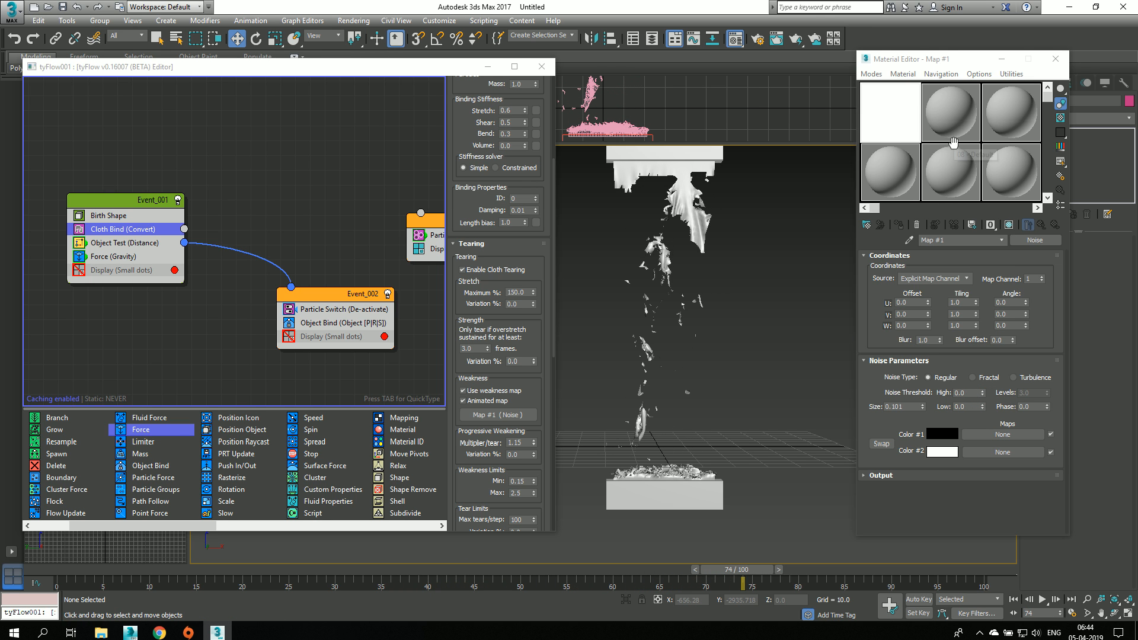
{"action": "left_click", "coordinate": [1055, 59]}
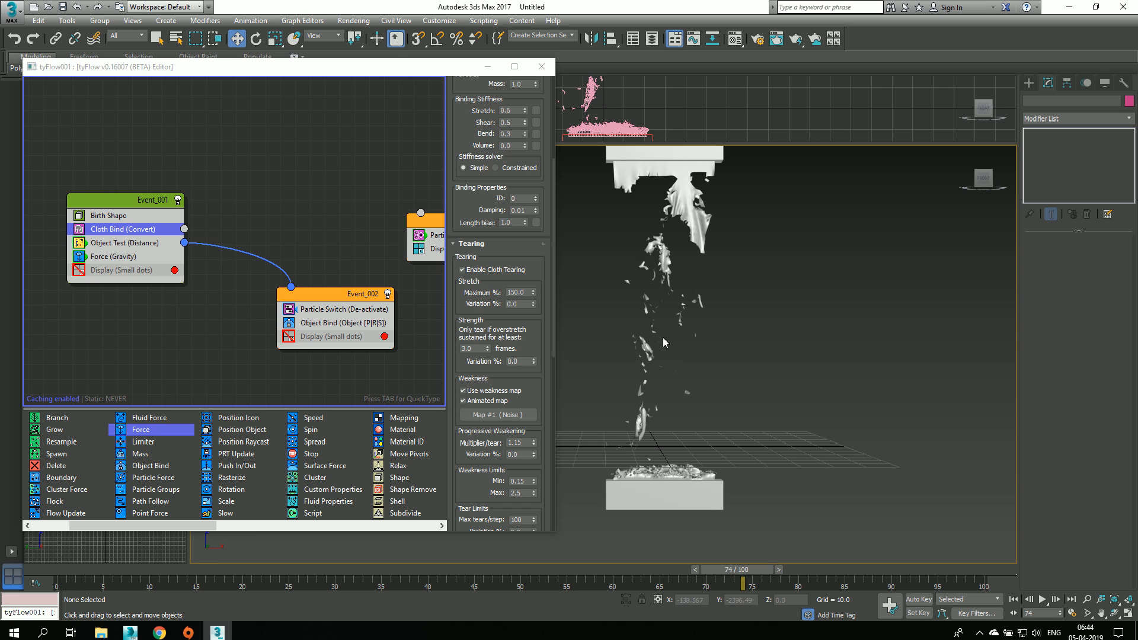
Step: Examine the torn cloth pieces between the two boxes at frame 74 up close
{"action": "left_click", "coordinate": [628, 358]}
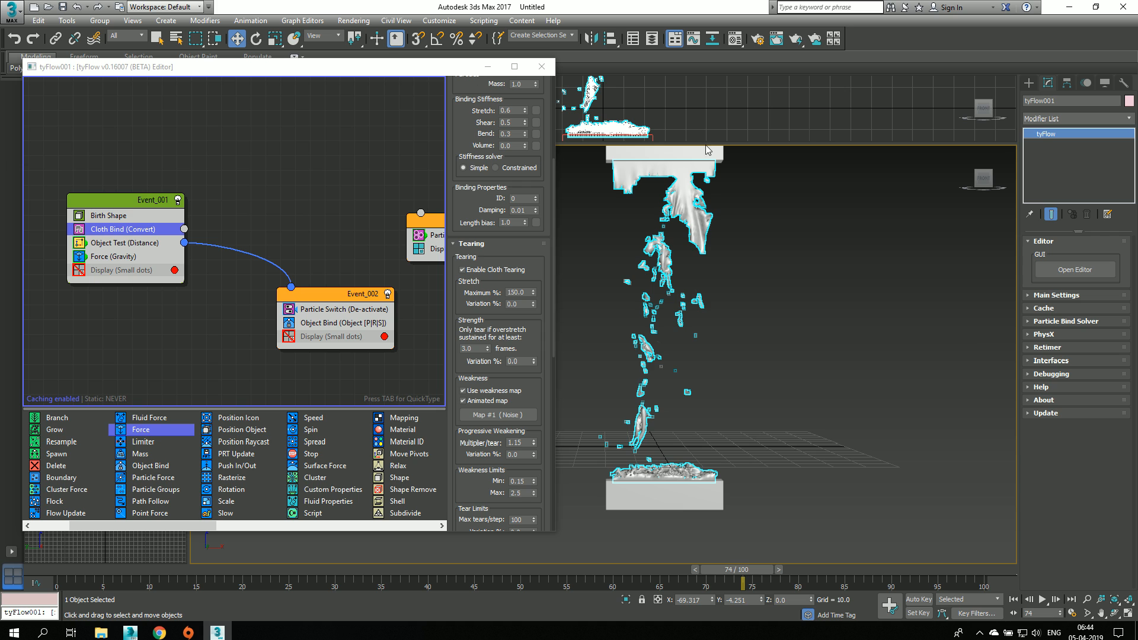
{"action": "middle_click_drag", "start_coordinate": [686, 283], "coordinate": [720, 295]}
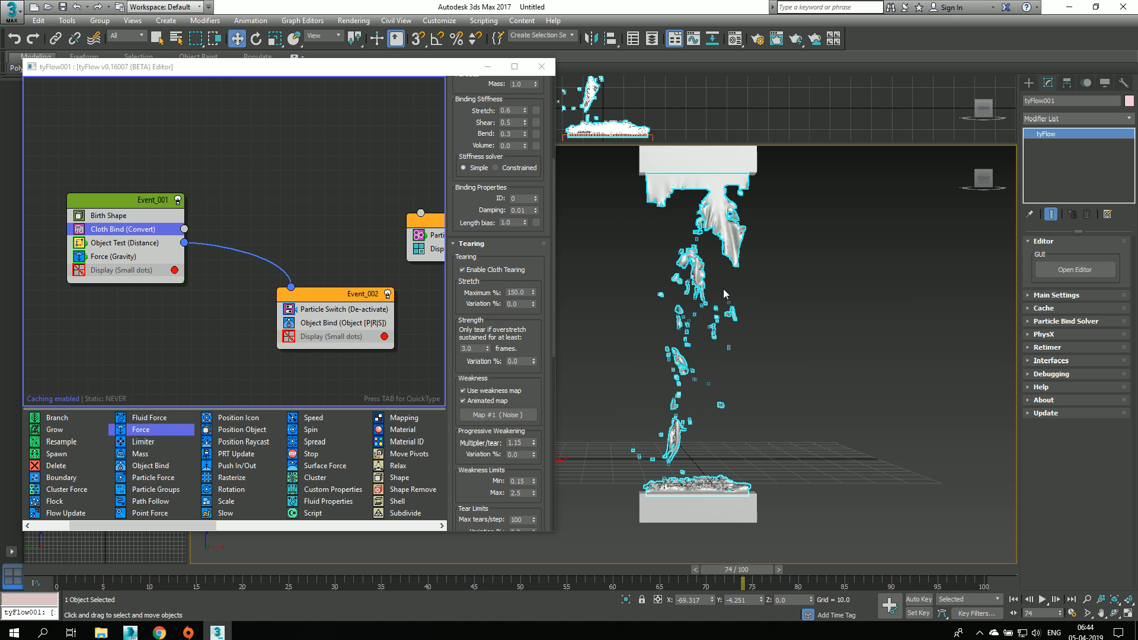
{"action": "left_click", "coordinate": [731, 285]}
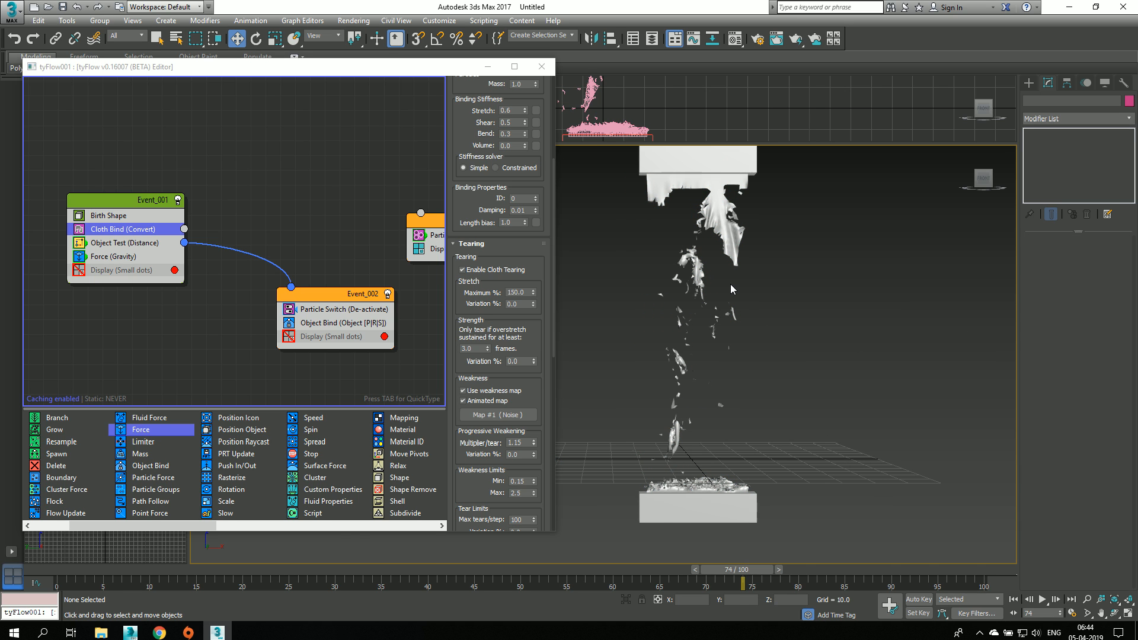
{"action": "scroll", "coordinate": [741, 296], "scroll_direction": "up", "scroll_amount": 2}
{"action": "left_click", "coordinate": [705, 345]}
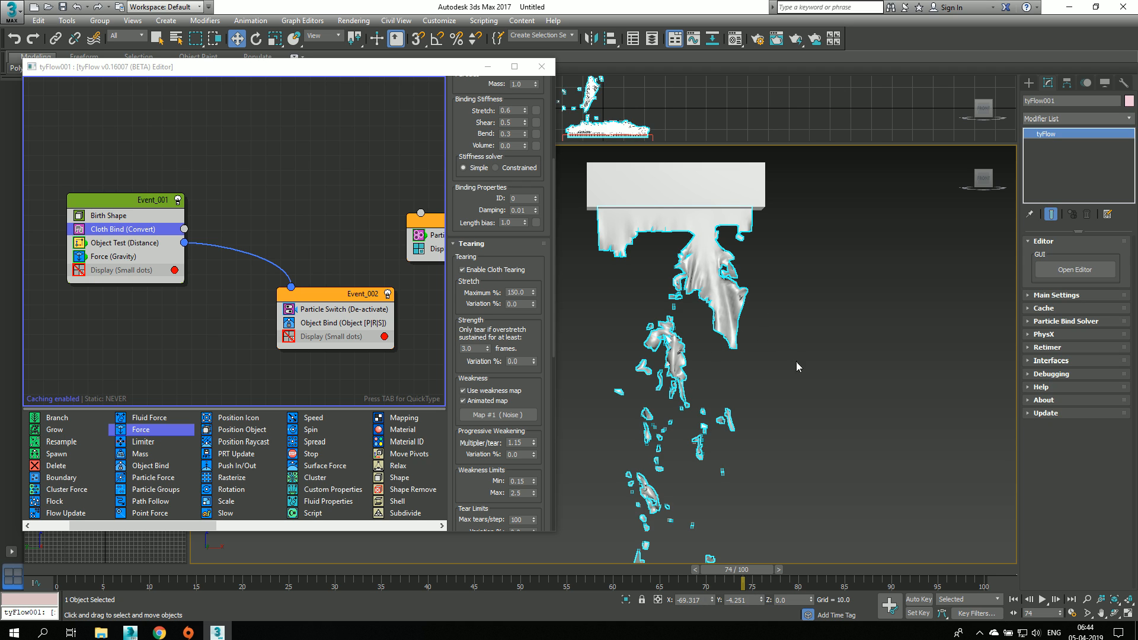
{"action": "left_click", "coordinate": [776, 361]}
{"action": "scroll", "coordinate": [772, 387], "scroll_direction": "up", "scroll_amount": 2}
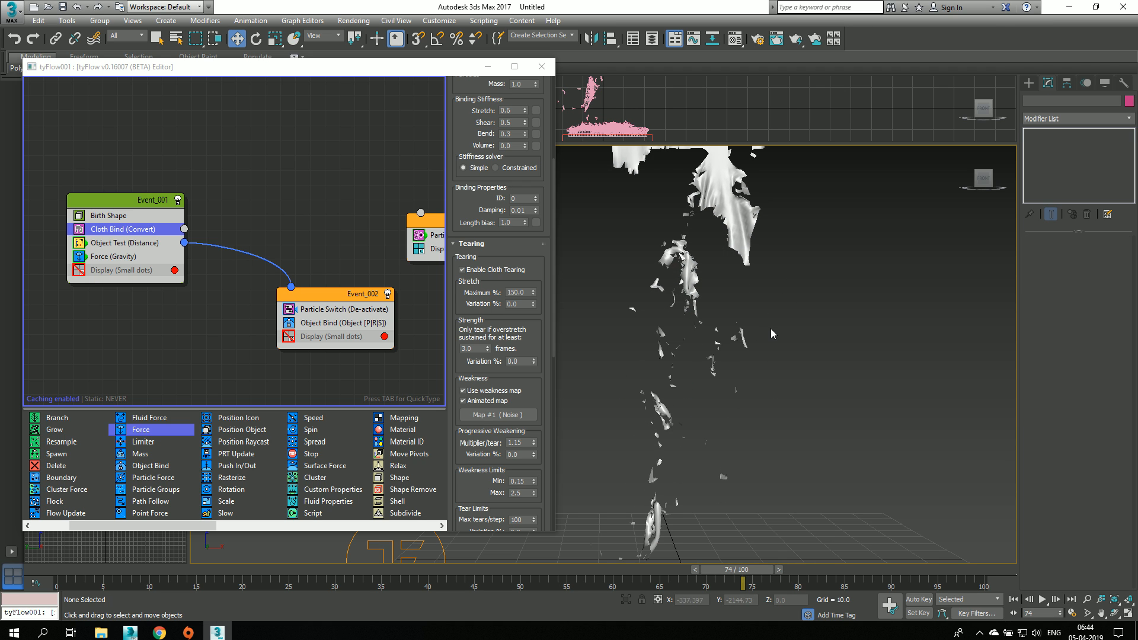
Step: Select the tyFlow object and review its Main Settings, time step options and Particle Bind Solver settings
{"action": "left_click", "coordinate": [745, 356]}
{"action": "left_click", "coordinate": [1059, 296]}
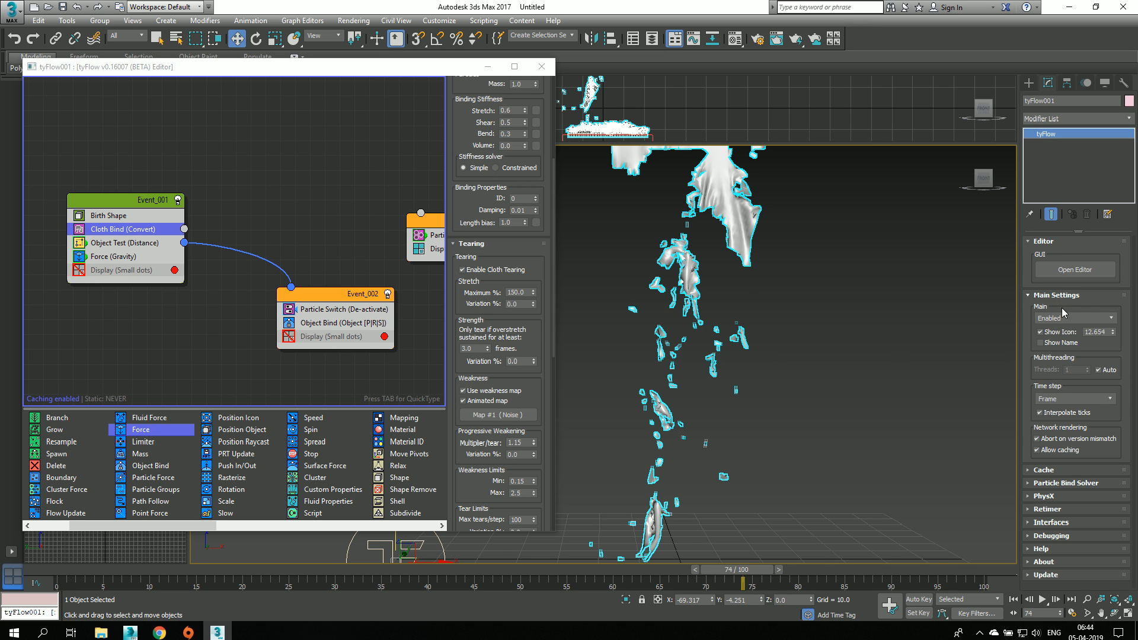
{"action": "left_click", "coordinate": [1062, 399]}
{"action": "left_click", "coordinate": [1061, 398]}
{"action": "left_click", "coordinate": [1045, 484]}
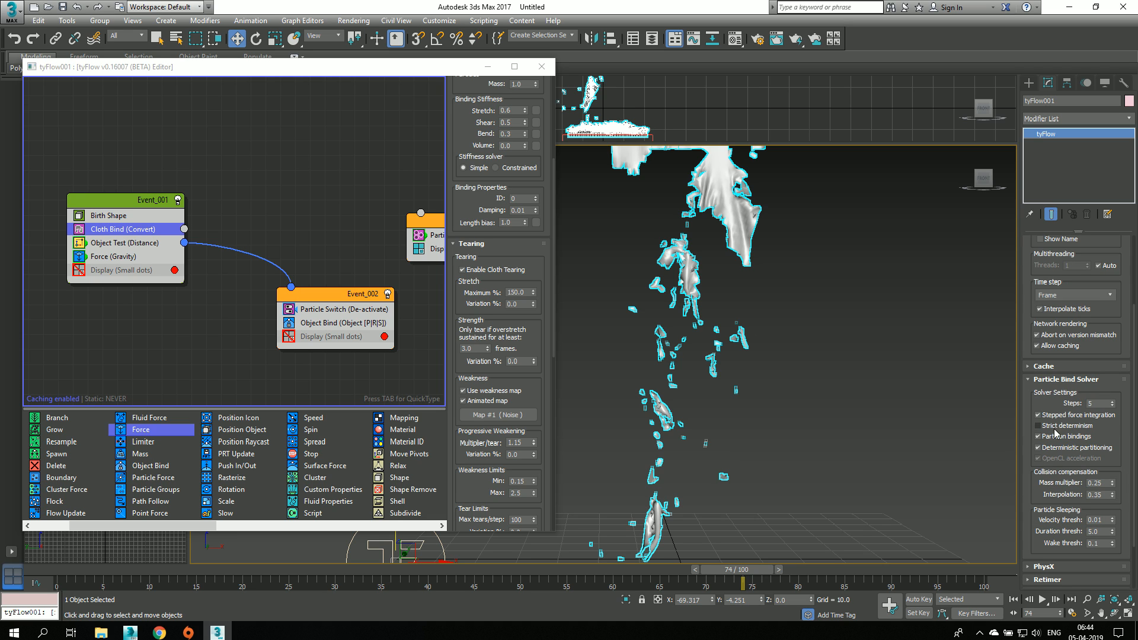
Step: Deselect the tyFlow object, bring the Cloth Bind's remaining tearing settings into view, and return to frame 0
{"action": "scroll", "coordinate": [809, 436], "scroll_direction": "down", "scroll_amount": 6}
{"action": "left_click", "coordinate": [744, 374]}
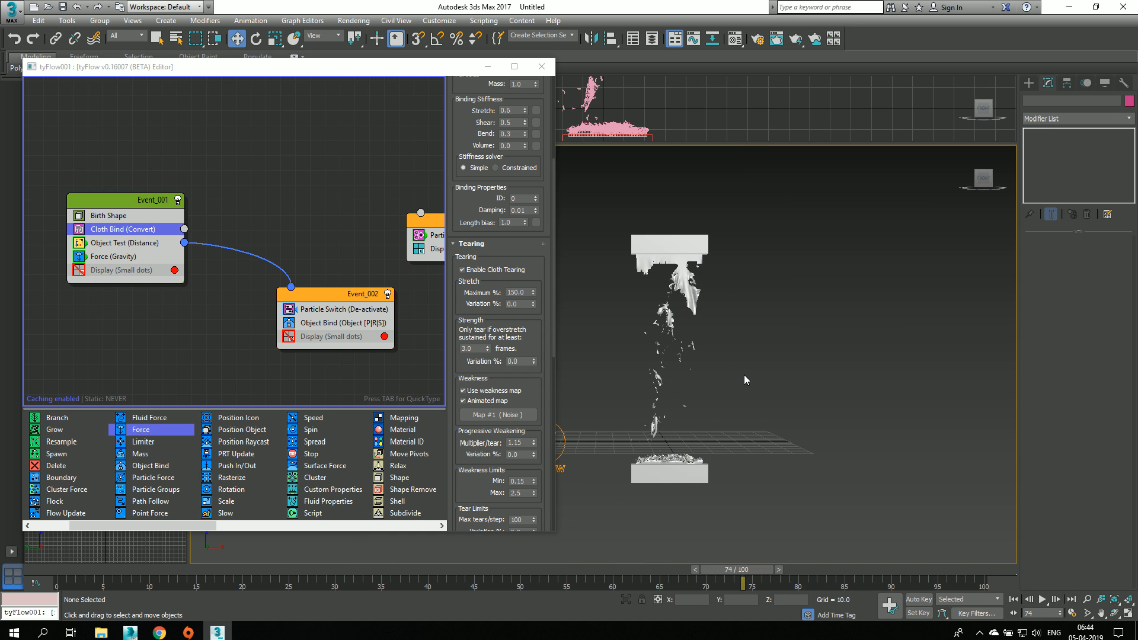
{"action": "scroll", "coordinate": [486, 290], "scroll_direction": "down", "scroll_amount": 3}
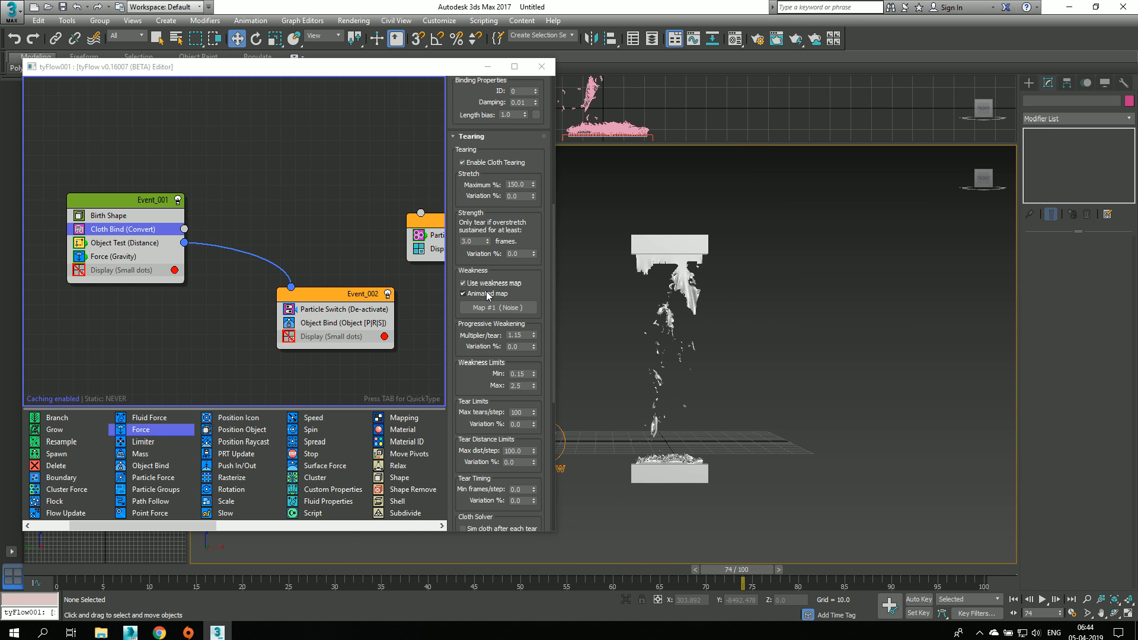
{"action": "left_click", "coordinate": [45, 568]}
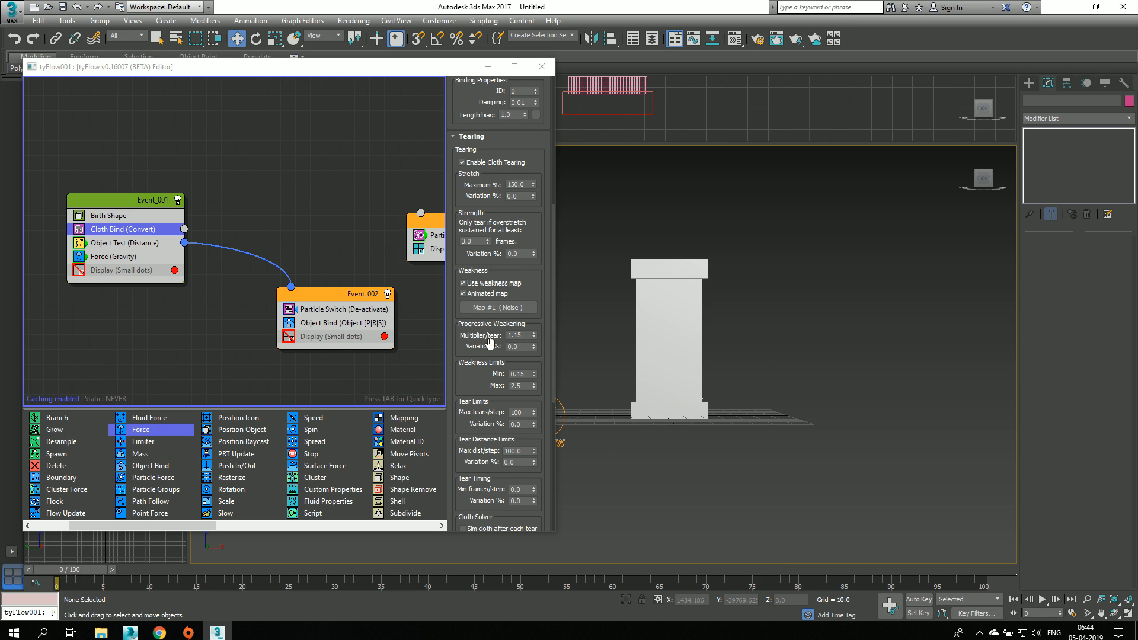
Step: Set the Cloth Bind's Max tears/step to 1 and open the Material Editor
{"action": "scroll", "coordinate": [489, 342], "scroll_direction": "down", "scroll_amount": 1}
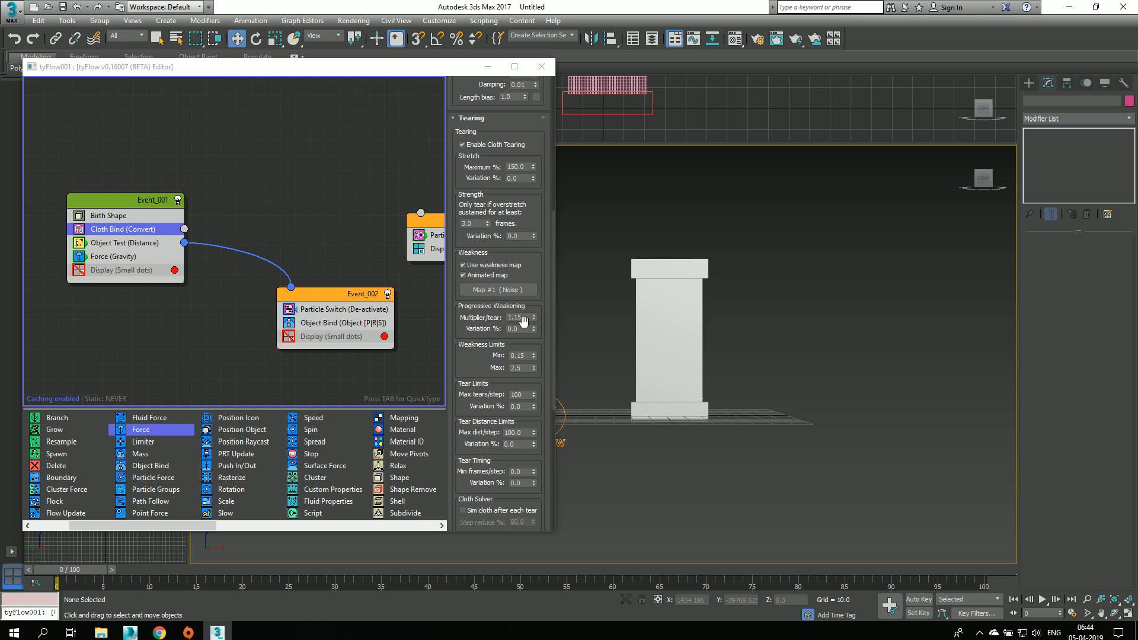
{"action": "scroll", "coordinate": [708, 319], "scroll_direction": "up", "scroll_amount": 3}
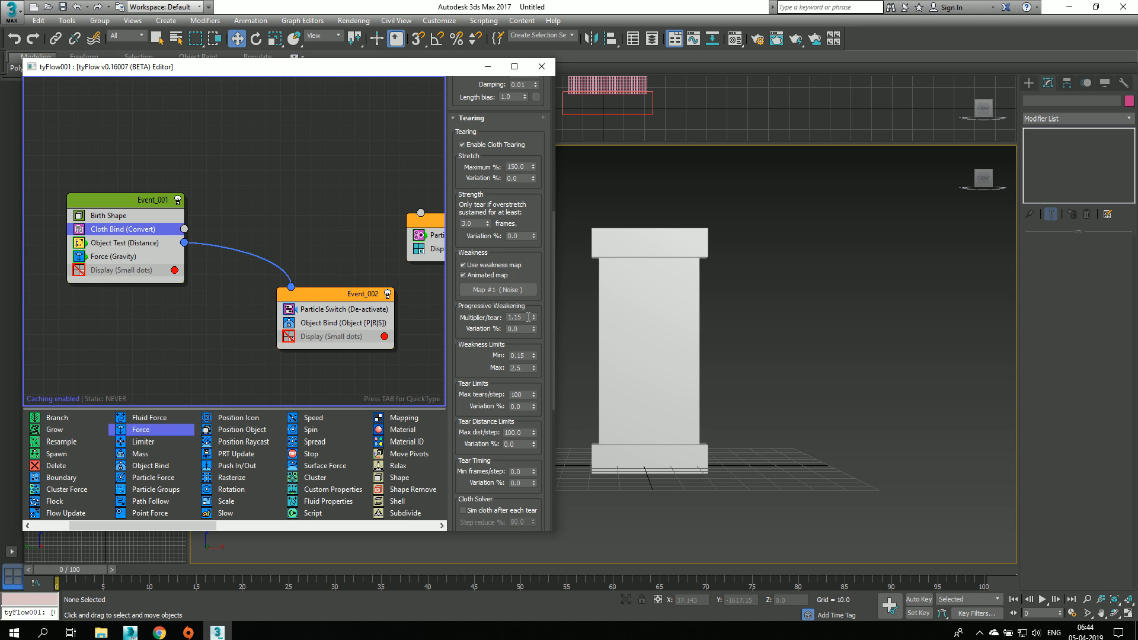
{"action": "middle_click_drag", "start_coordinate": [782, 331], "coordinate": [822, 334]}
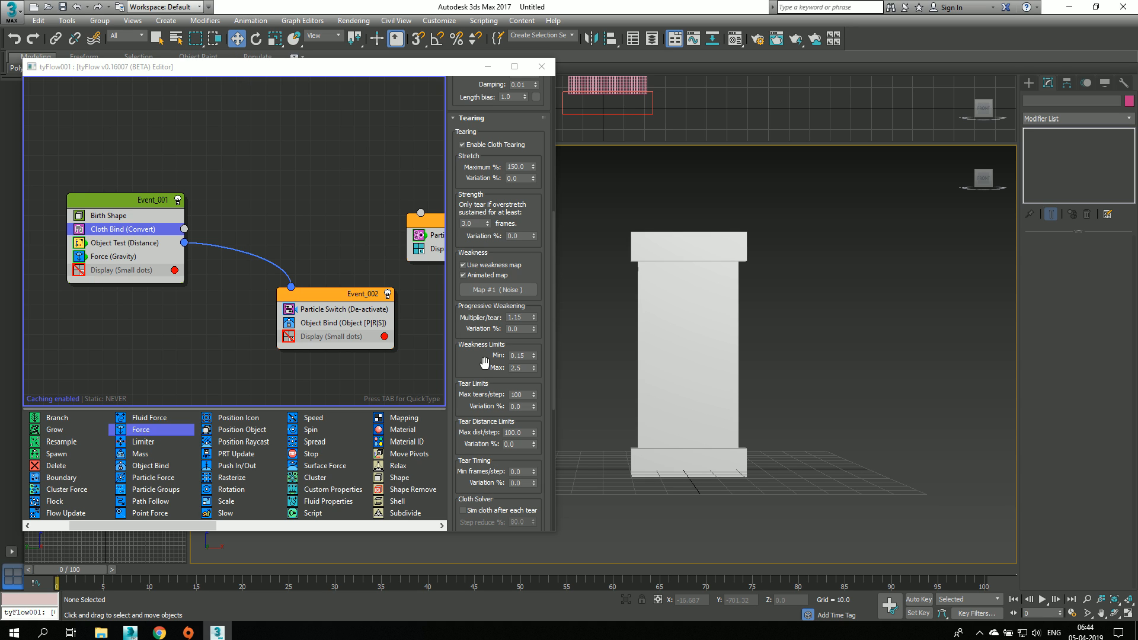
{"action": "scroll", "coordinate": [471, 359], "scroll_direction": "down", "scroll_amount": 2}
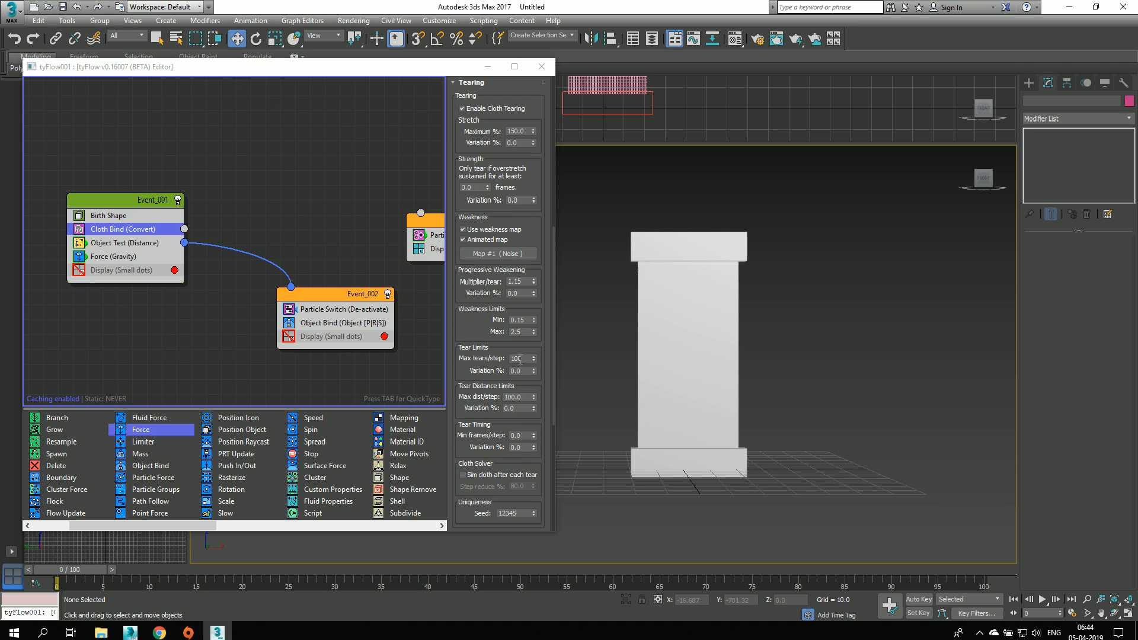
{"action": "double_click", "coordinate": [519, 358]}
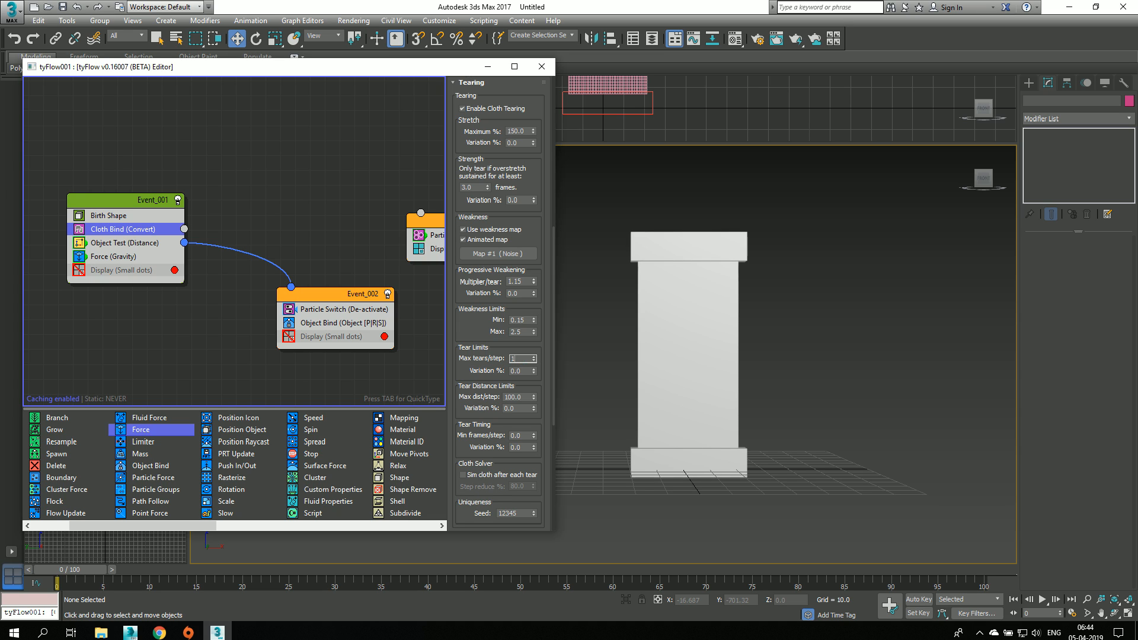
{"action": "type", "text": "1"}
{"action": "left_click", "coordinate": [827, 202]}
{"action": "key", "text": "m"}
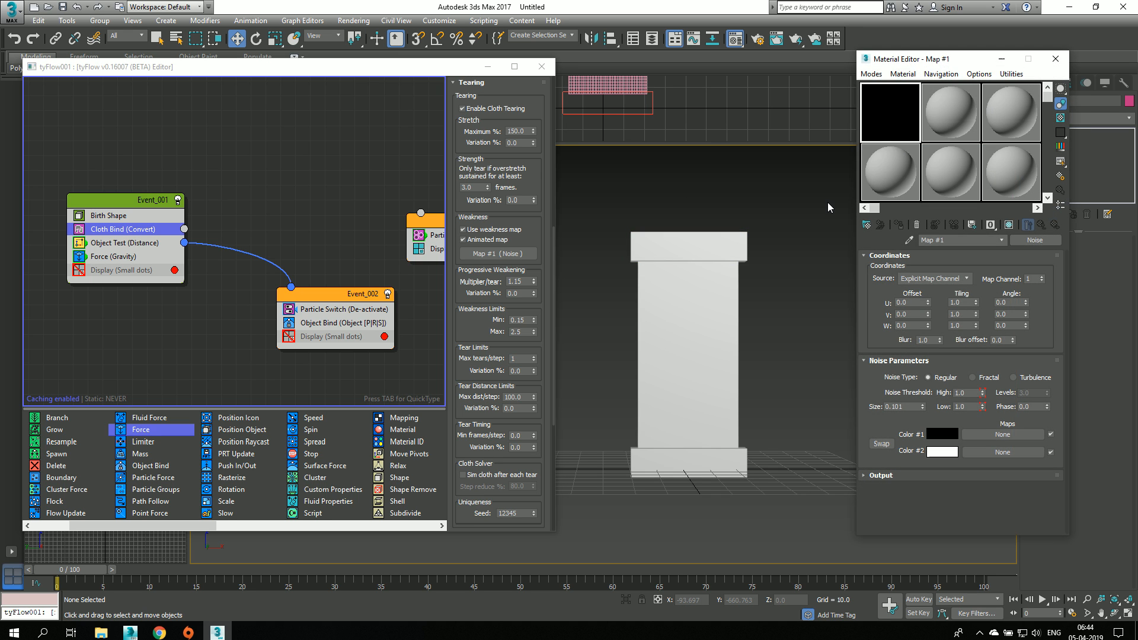
{"action": "right_click", "coordinate": [963, 407]}
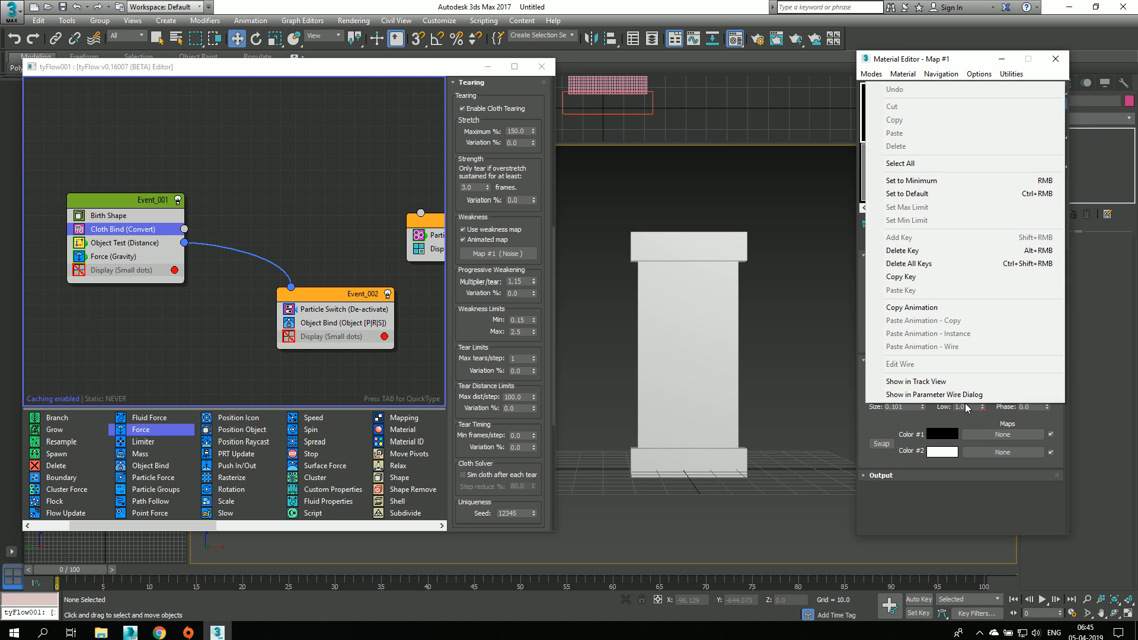
{"action": "left_click", "coordinate": [948, 383]}
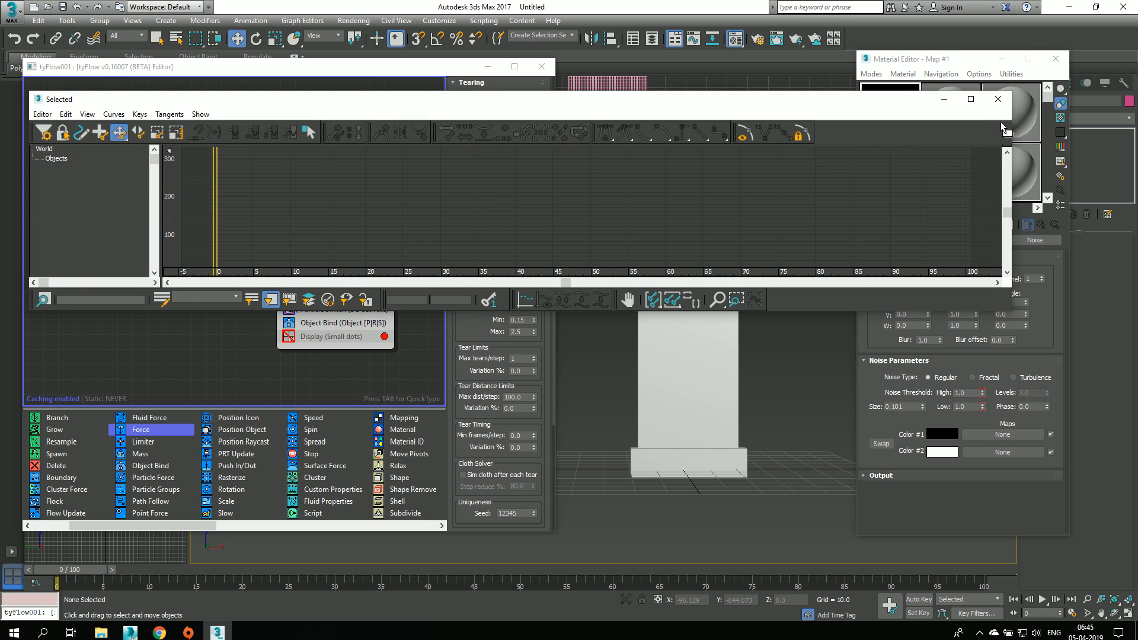
{"action": "left_click", "coordinate": [998, 99]}
Step: Load a new Noise map into the second sample slot of the Material Editor
{"action": "left_click", "coordinate": [943, 104]}
{"action": "left_click", "coordinate": [903, 75]}
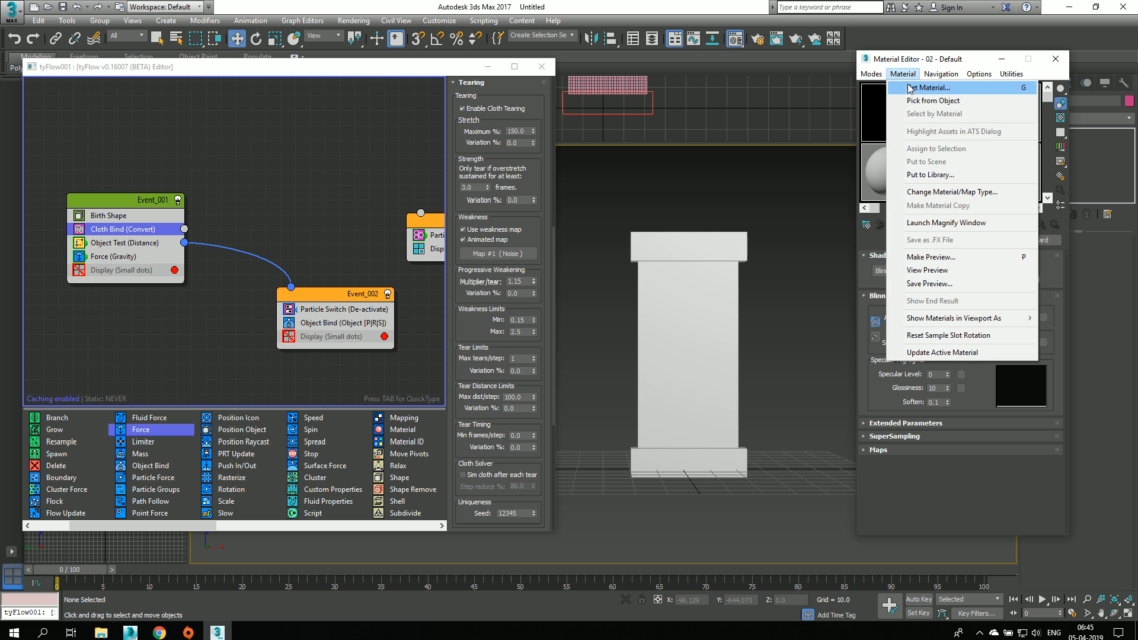
{"action": "left_click", "coordinate": [915, 90]}
{"action": "type", "text": "noi"}
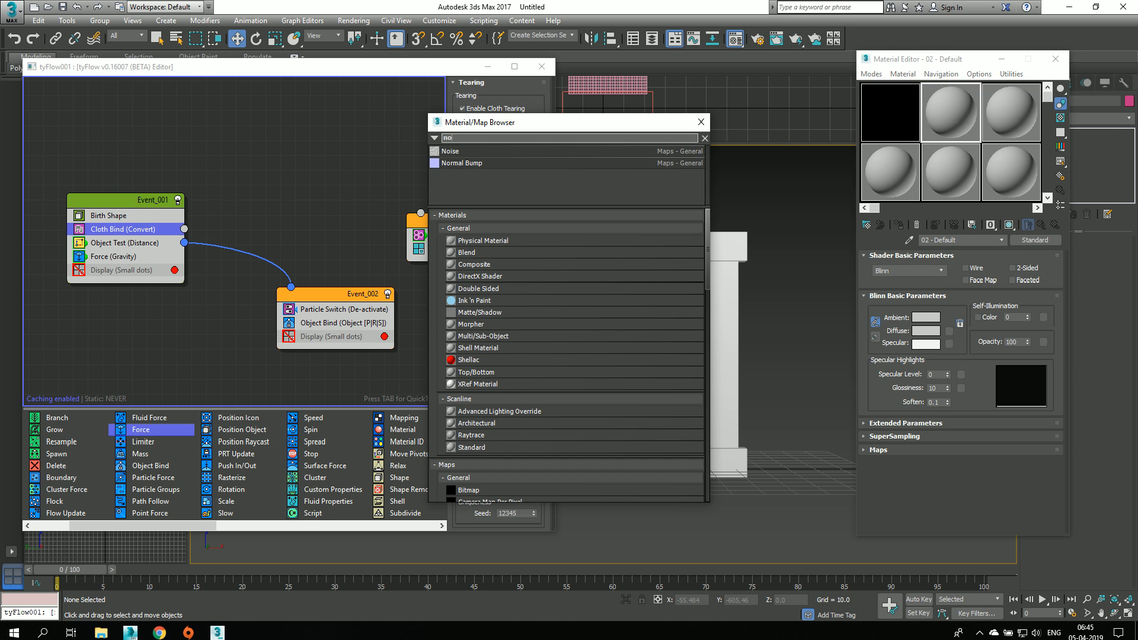
{"action": "double_click", "coordinate": [484, 152]}
{"action": "left_click", "coordinate": [702, 122]}
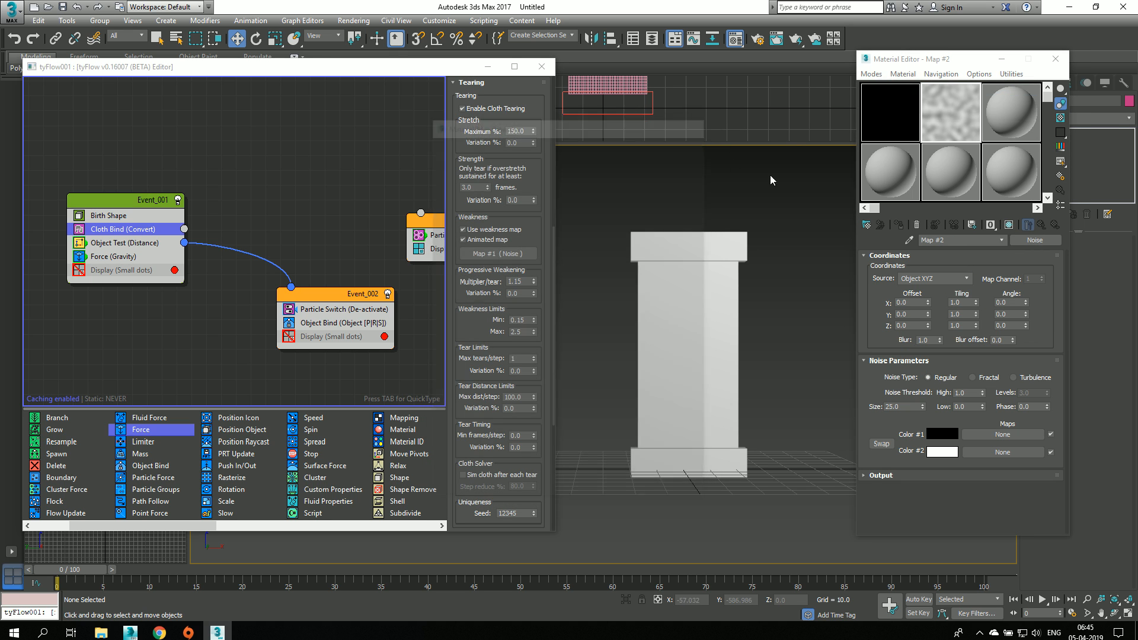
Step: Map the new noise by Explicit Map Channel and make it Fractal with a High threshold of 0.511 and Low of 0.51
{"action": "left_click", "coordinate": [934, 278]}
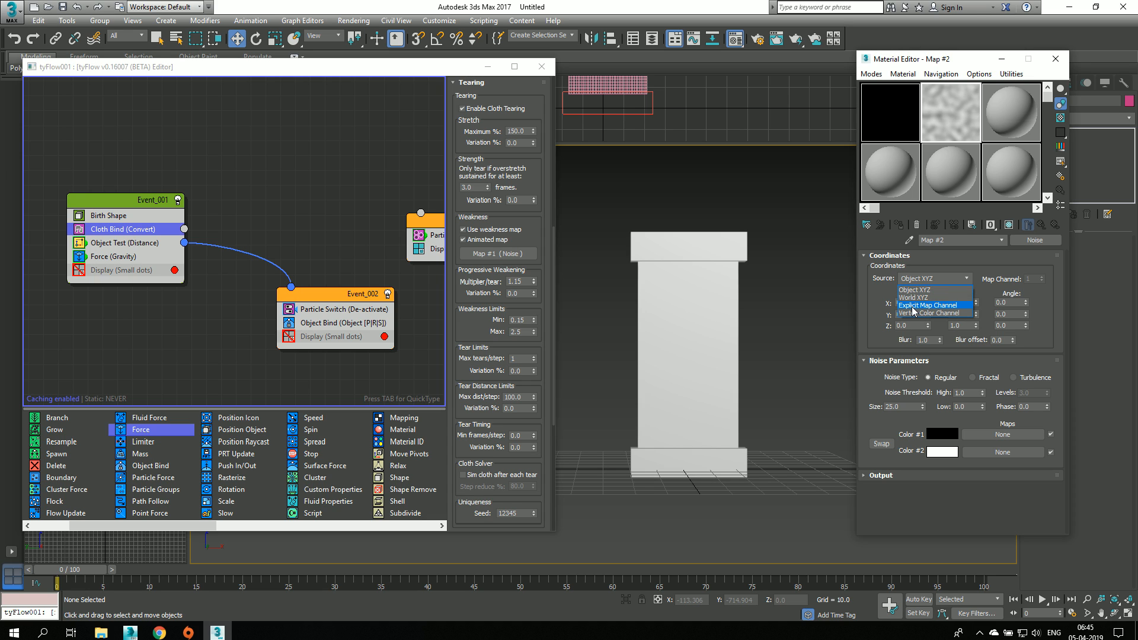
{"action": "left_click", "coordinate": [912, 305]}
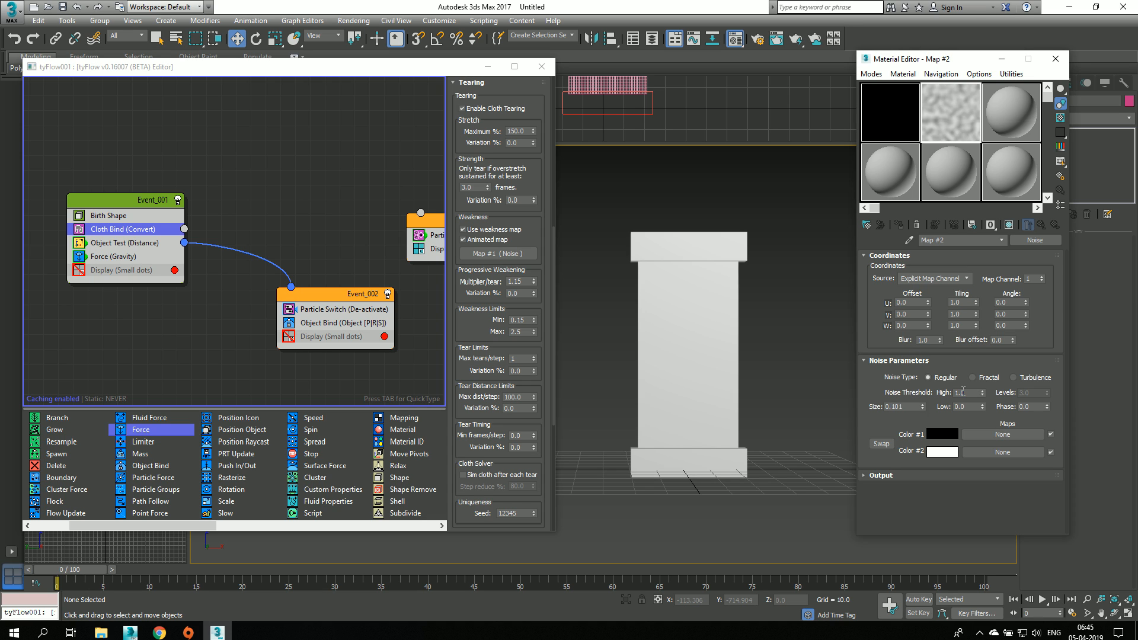
{"action": "left_click", "coordinate": [985, 378]}
{"action": "left_click_drag", "start_coordinate": [978, 447], "coordinate": [978, 447]}
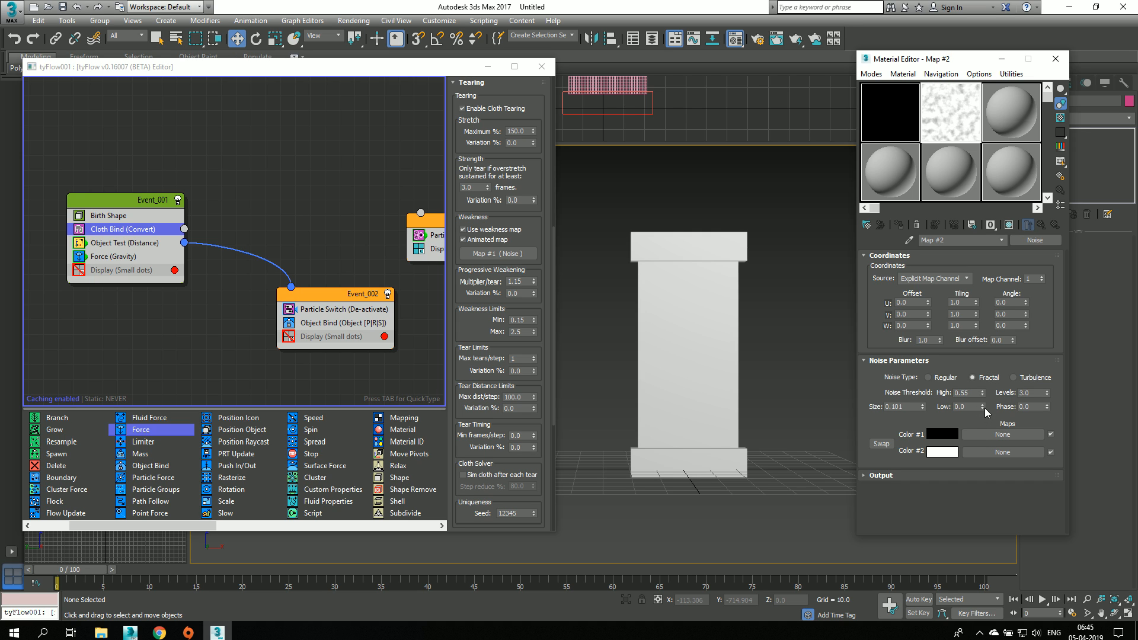
{"action": "mouse_move", "coordinate": [983, 407]}
{"action": "left_mouse_down"}
{"action": "mouse_move", "coordinate": [985, 341]}
{"action": "mouse_move", "coordinate": [980, 399]}
{"action": "left_mouse_up"}
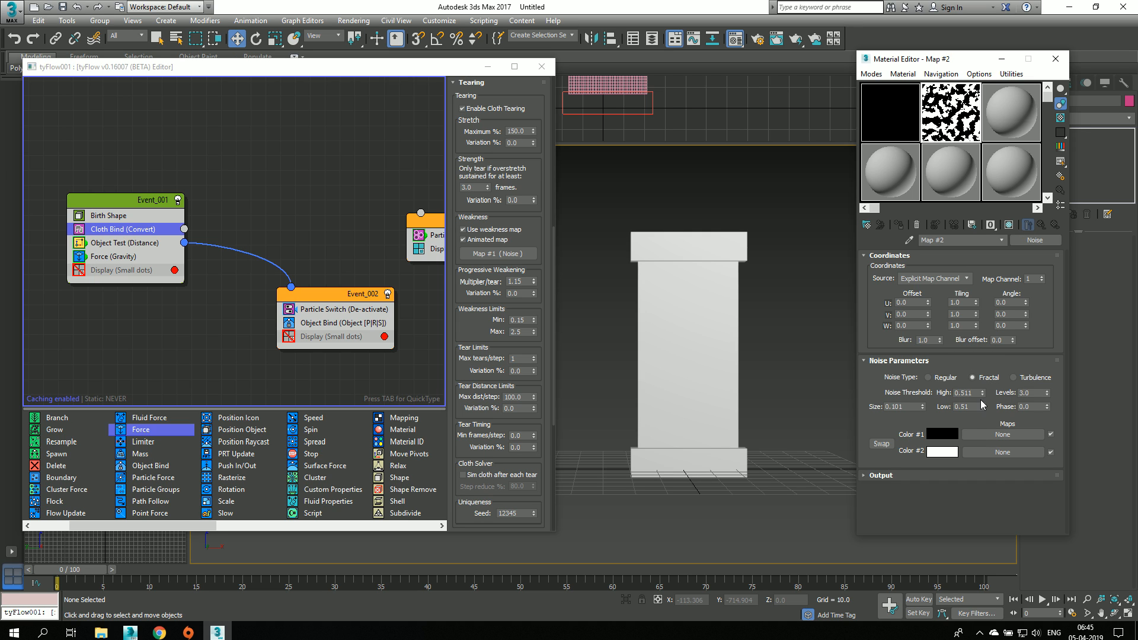
Step: Assign the new Fractal noise as the Cloth Bind's weakness map and turn off Animated map
{"action": "left_click_drag", "start_coordinate": [1019, 257], "coordinate": [497, 254]}
{"action": "left_click", "coordinate": [264, 336]}
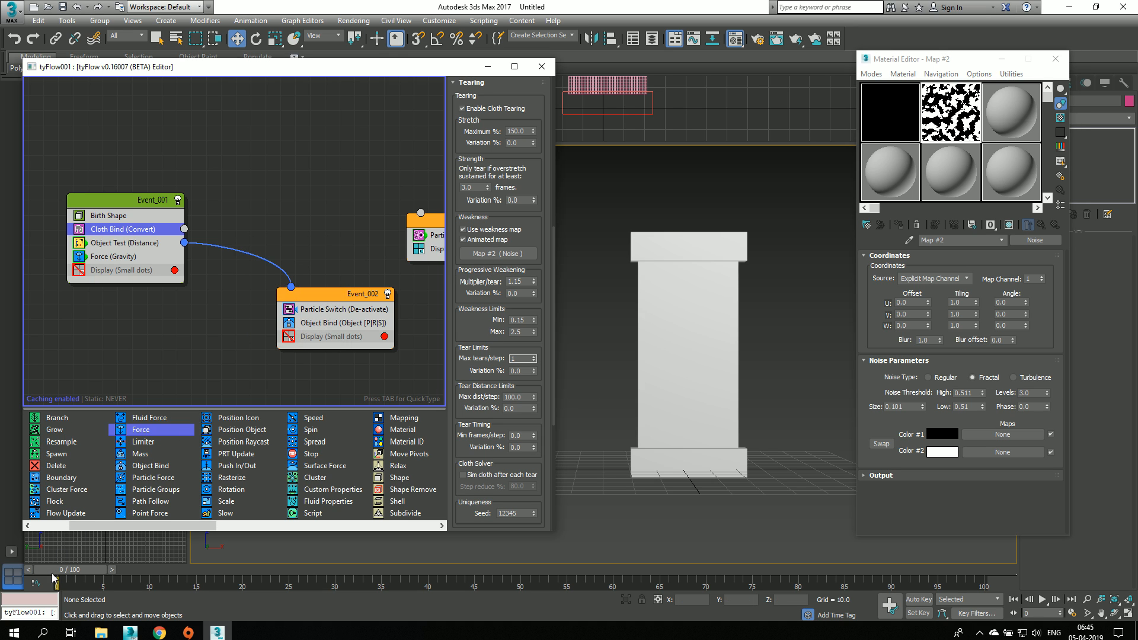
{"action": "left_click", "coordinate": [463, 239]}
{"action": "mouse_move", "coordinate": [67, 569]}
{"action": "left_mouse_down"}
{"action": "mouse_move", "coordinate": [361, 556]}
{"action": "mouse_move", "coordinate": [382, 573]}
{"action": "mouse_move", "coordinate": [498, 582]}
{"action": "mouse_move", "coordinate": [943, 600]}
{"action": "mouse_move", "coordinate": [424, 592]}
{"action": "mouse_move", "coordinate": [47, 570]}
{"action": "left_mouse_up"}
{"action": "key", "text": "w"}
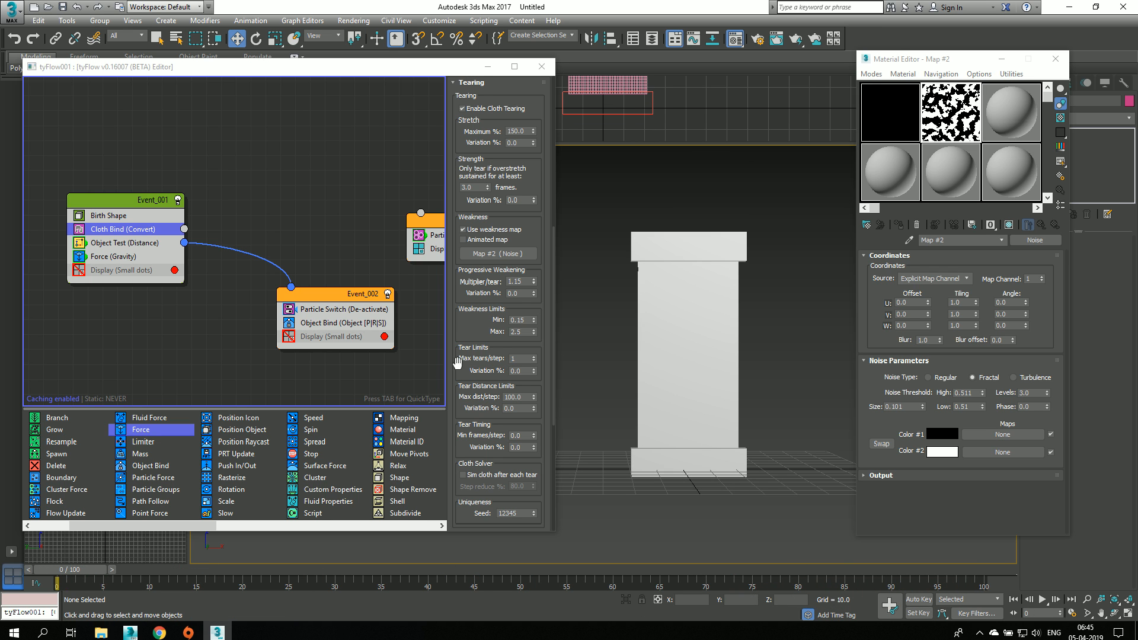
Step: Set Max tears/step to 10, simulate the tearing up to frame 87 and return to frame 0
{"action": "left_click", "coordinate": [520, 359]}
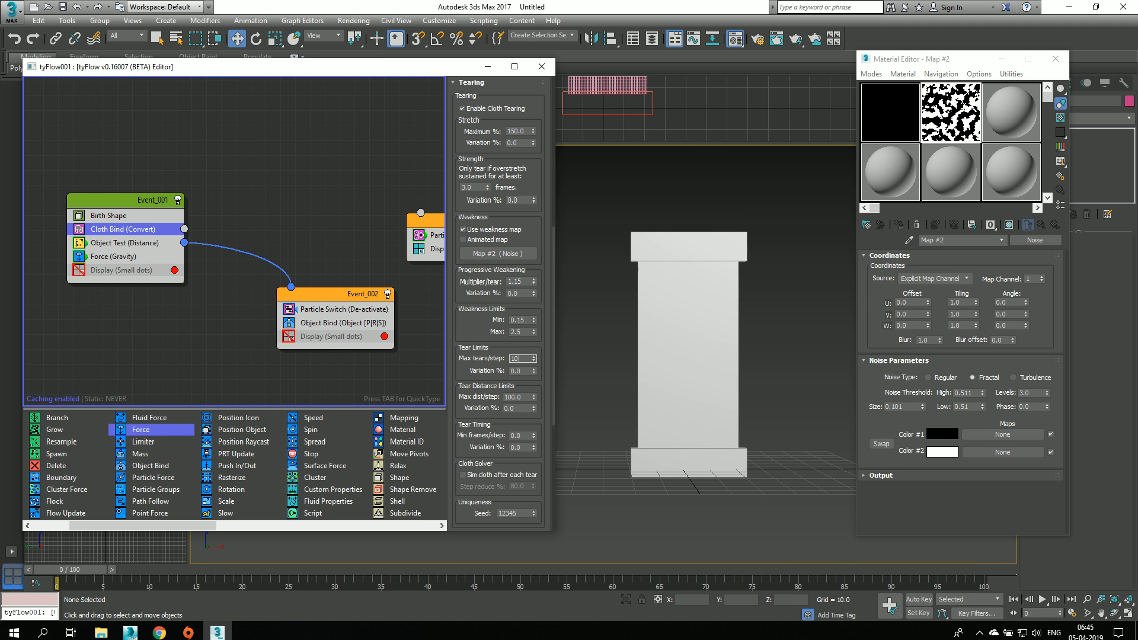
{"action": "middle_click_drag", "start_coordinate": [605, 415], "coordinate": [599, 407]}
{"action": "left_click_drag", "start_coordinate": [73, 569], "coordinate": [858, 558]}
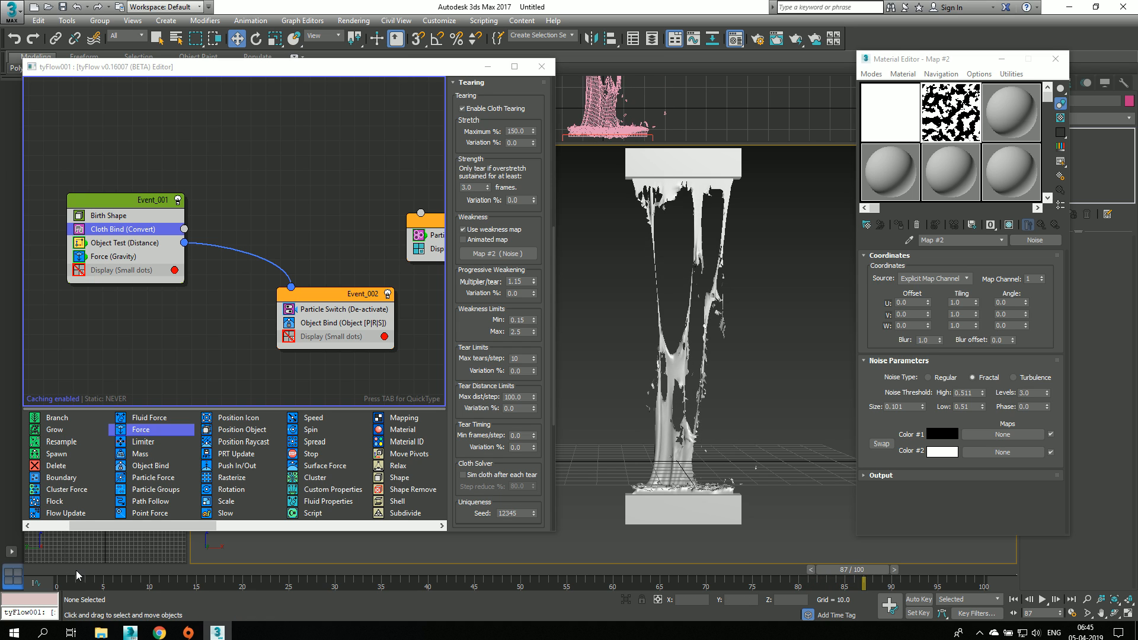
{"action": "left_click", "coordinate": [76, 570]}
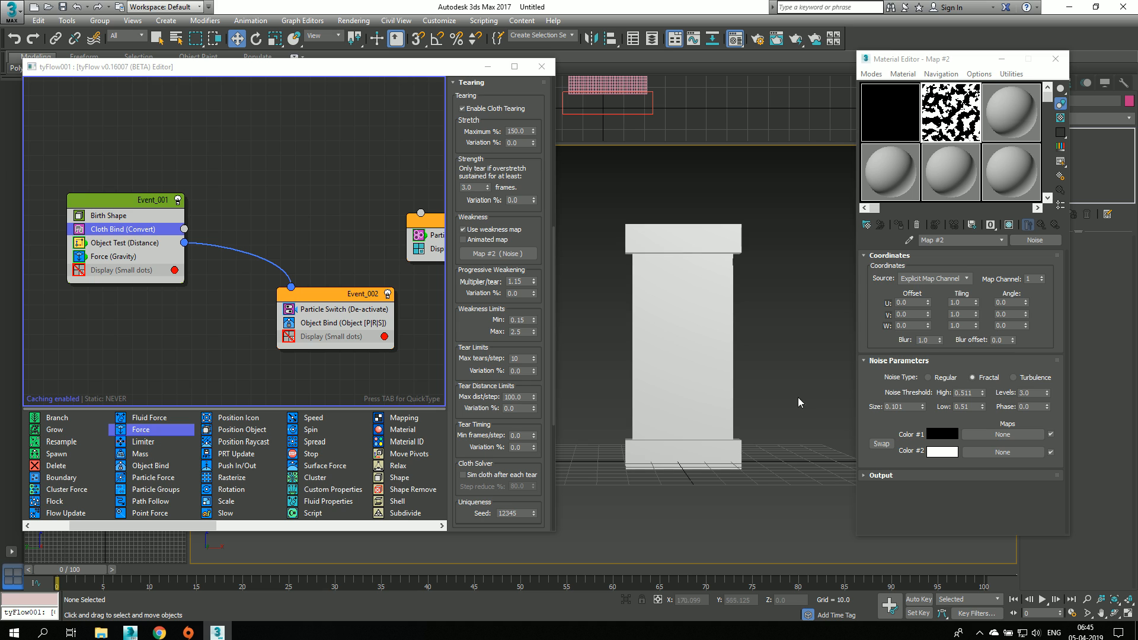
Step: Raise Max tears/step to 855 and simulate the cloth tearing up to frame 33
{"action": "scroll", "coordinate": [477, 359], "scroll_direction": "down", "scroll_amount": 2}
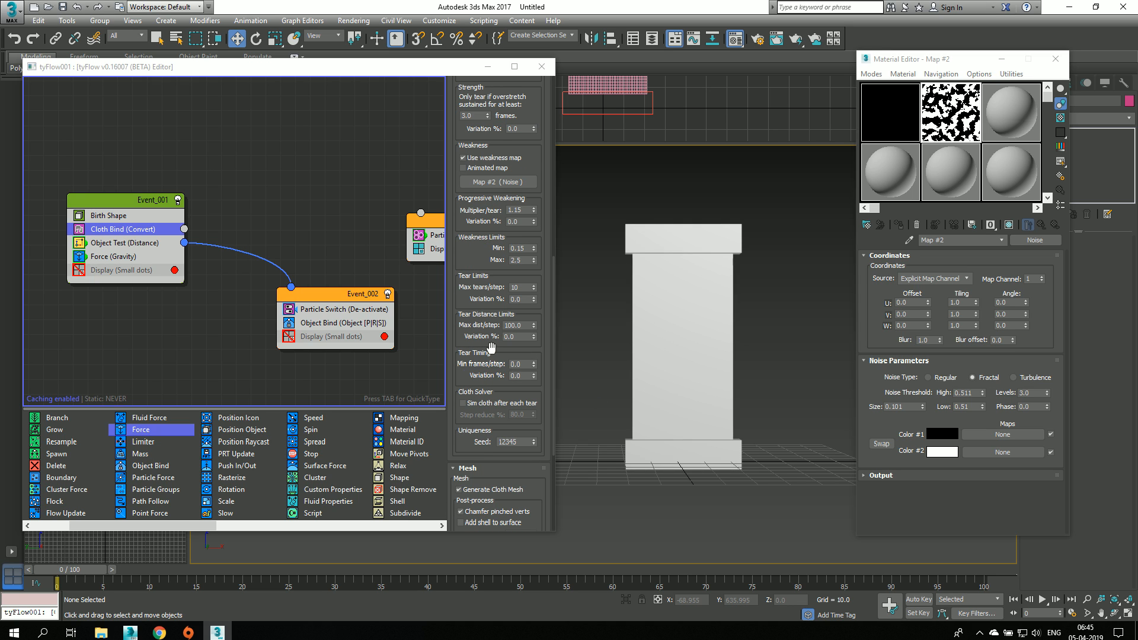
{"action": "scroll", "coordinate": [488, 306], "scroll_direction": "up", "scroll_amount": 1}
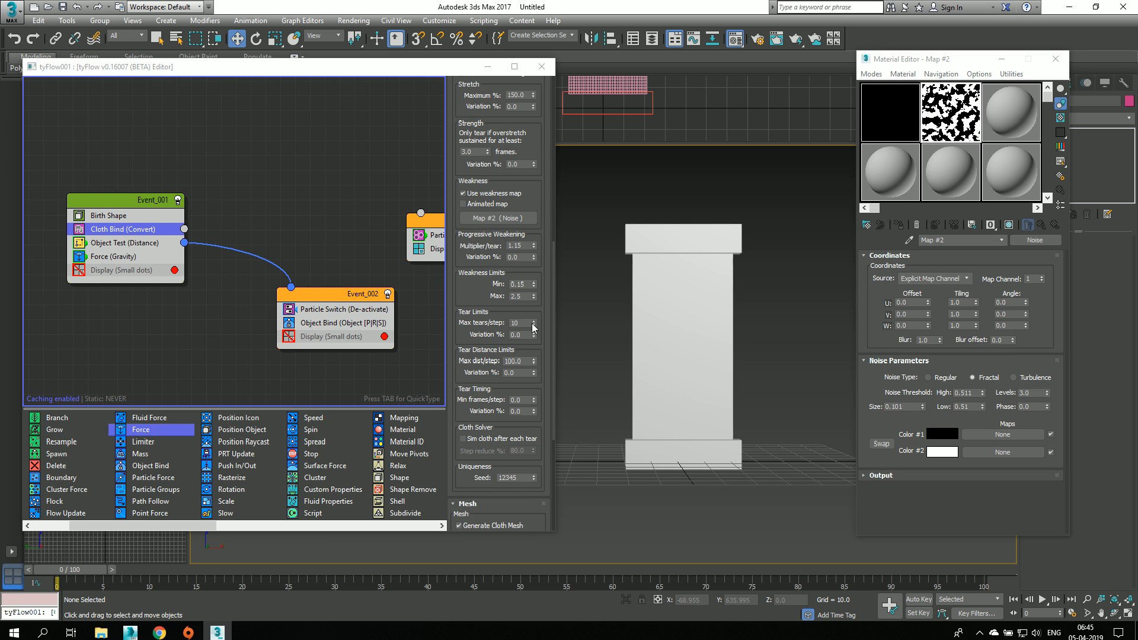
{"action": "left_click_drag", "start_coordinate": [533, 322], "coordinate": [513, 462]}
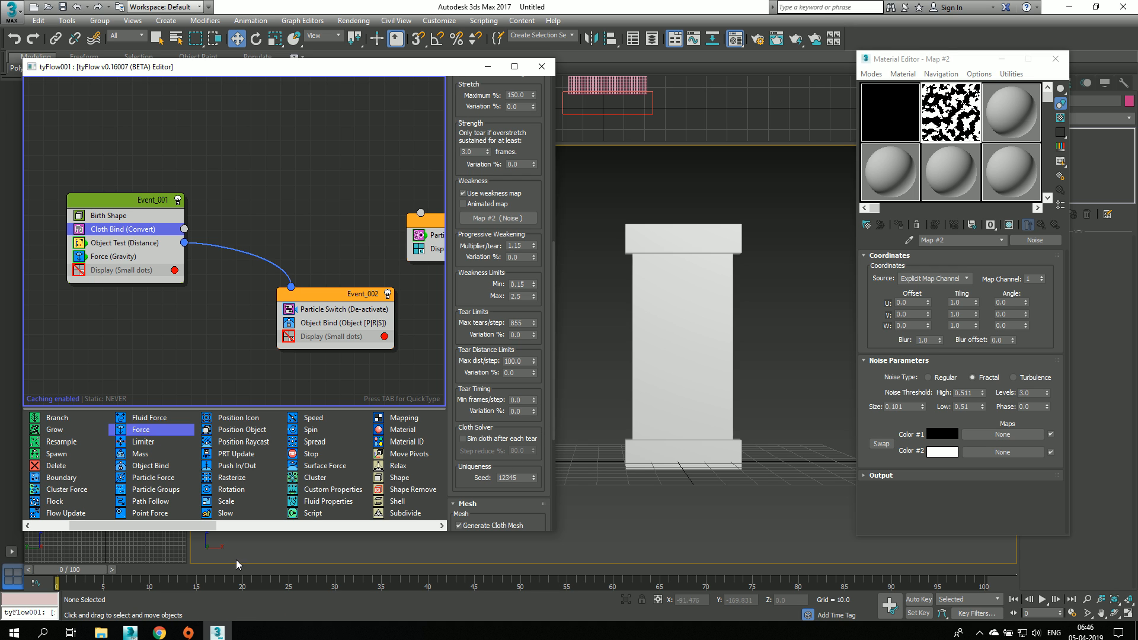
{"action": "left_click_drag", "start_coordinate": [74, 570], "coordinate": [363, 569]}
{"action": "key", "text": "w"}
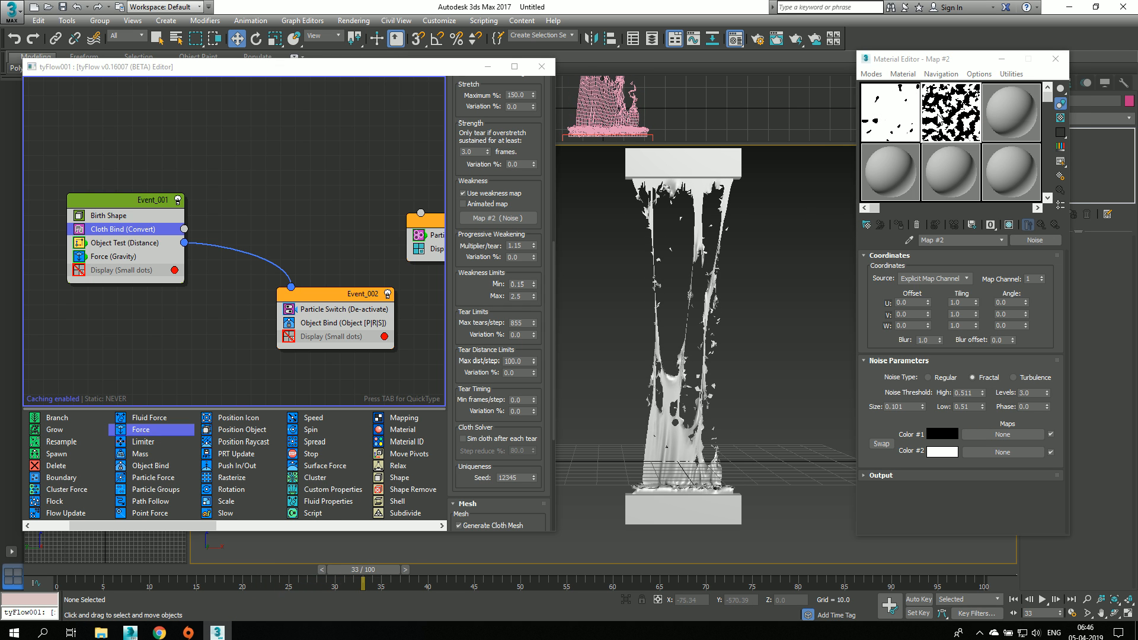
Step: Examine the new noise map in an enlarged preview, close it and return to frame 0
{"action": "double_click", "coordinate": [939, 115]}
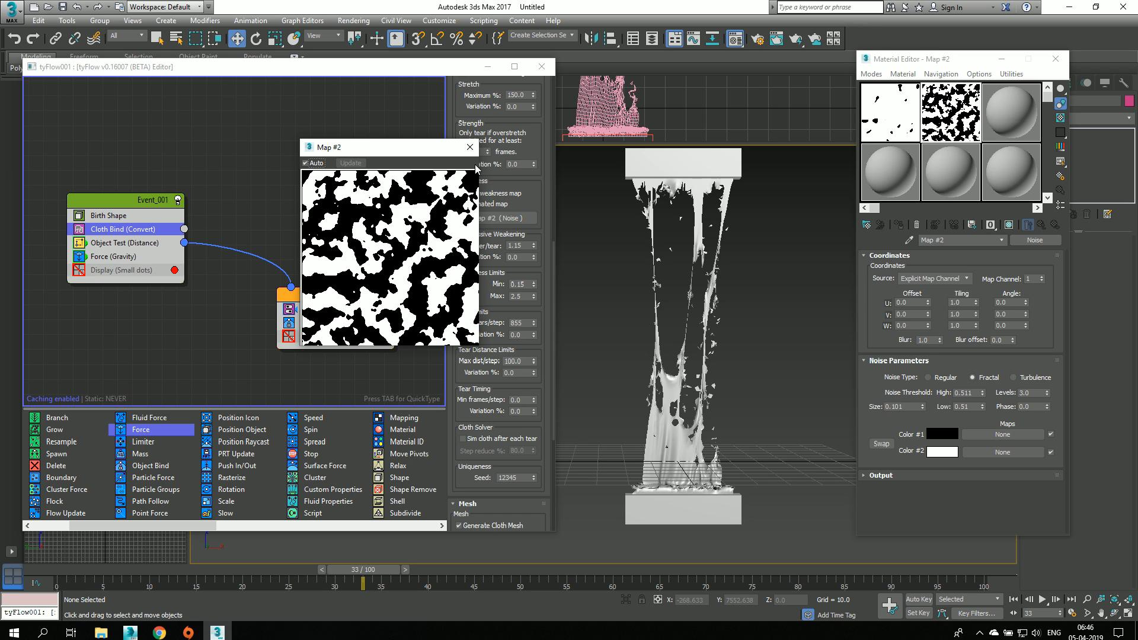
{"action": "left_click", "coordinate": [470, 147]}
{"action": "left_click_drag", "start_coordinate": [363, 569], "coordinate": [71, 570]}
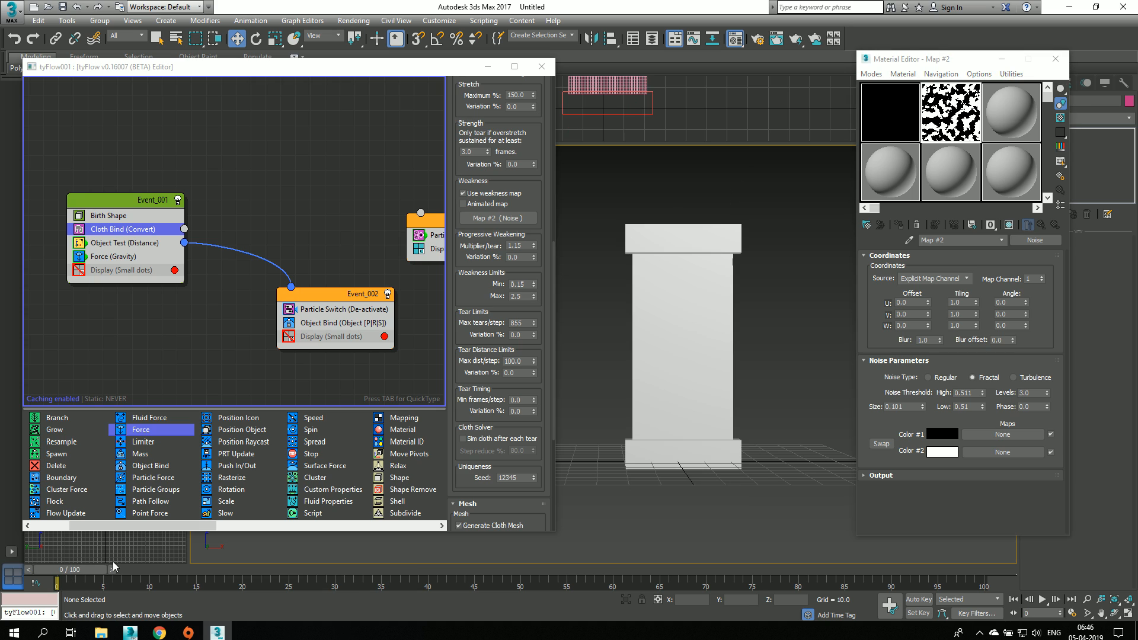
Step: Set the tear distance limit's Max dist/step to 0 and simulate the cloth up to frame 43
{"action": "scroll", "coordinate": [455, 341], "scroll_direction": "down", "scroll_amount": 1}
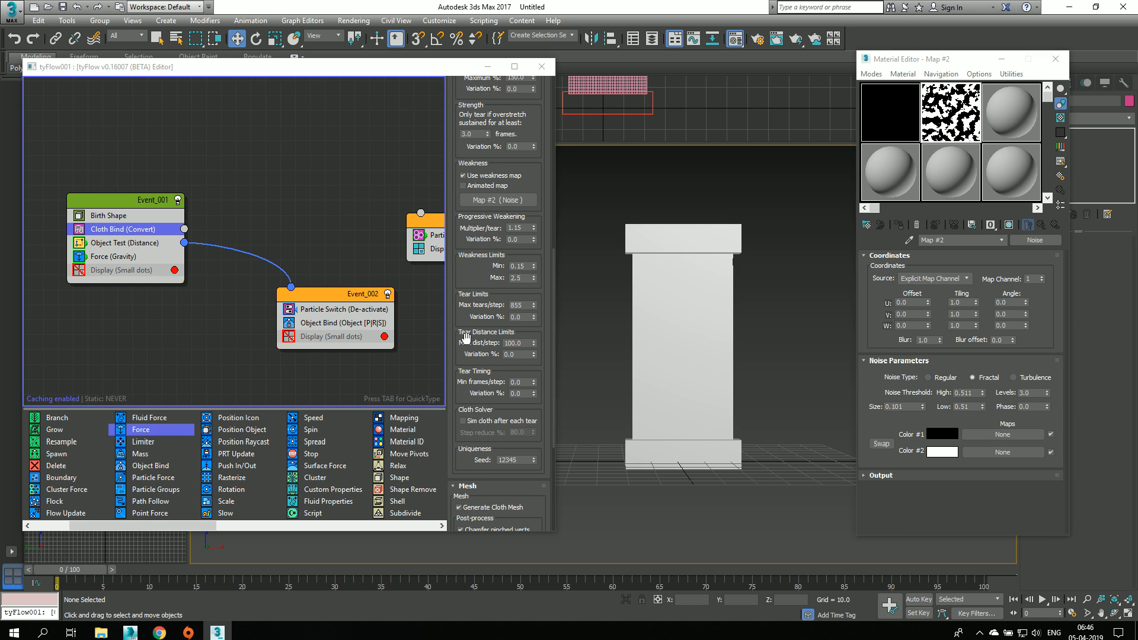
{"action": "right_click", "coordinate": [536, 341]}
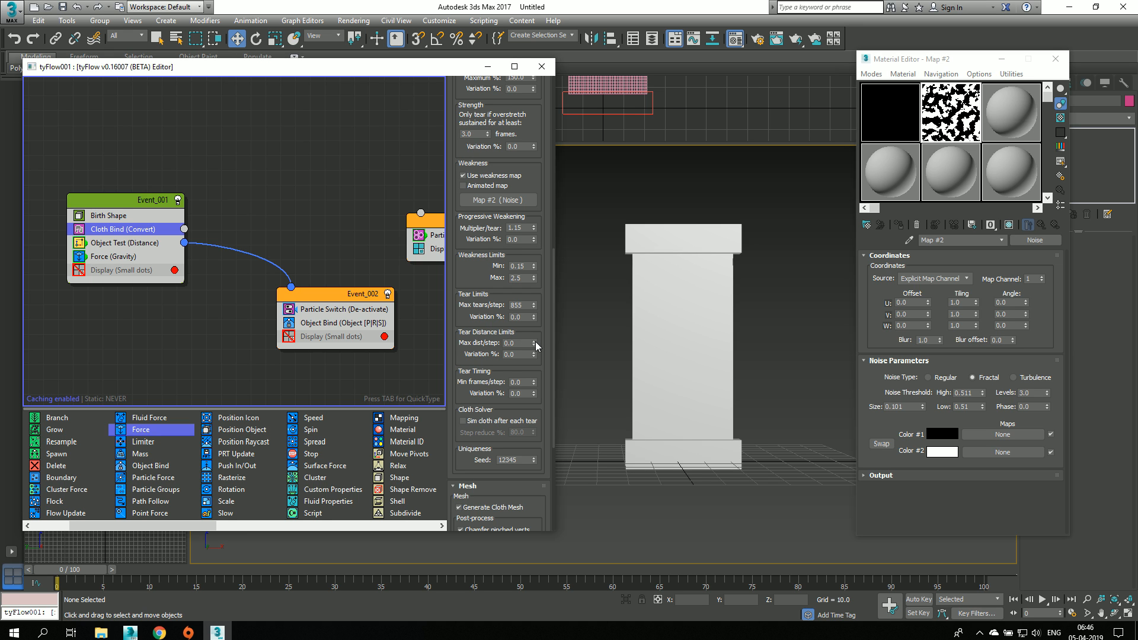
{"action": "left_click_drag", "start_coordinate": [85, 571], "coordinate": [452, 560]}
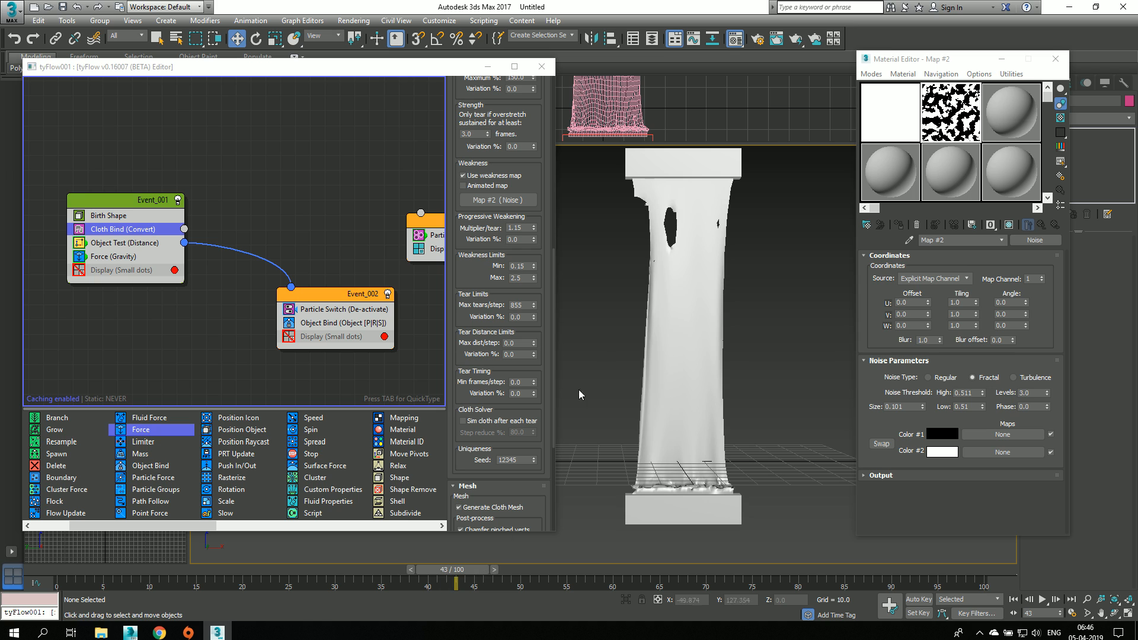
Step: Examine the holes in the stretched cloth up close at frame 43 and return to frame 0
{"action": "scroll", "coordinate": [682, 252], "scroll_direction": "up", "scroll_amount": 4}
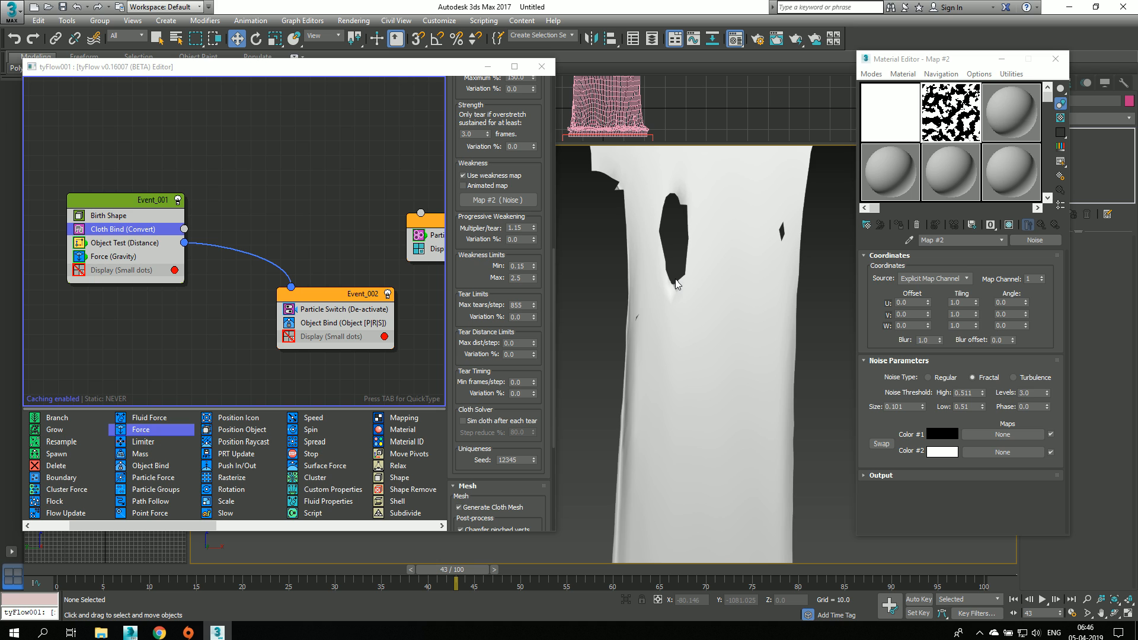
{"action": "scroll", "coordinate": [685, 278], "scroll_direction": "down", "scroll_amount": 3}
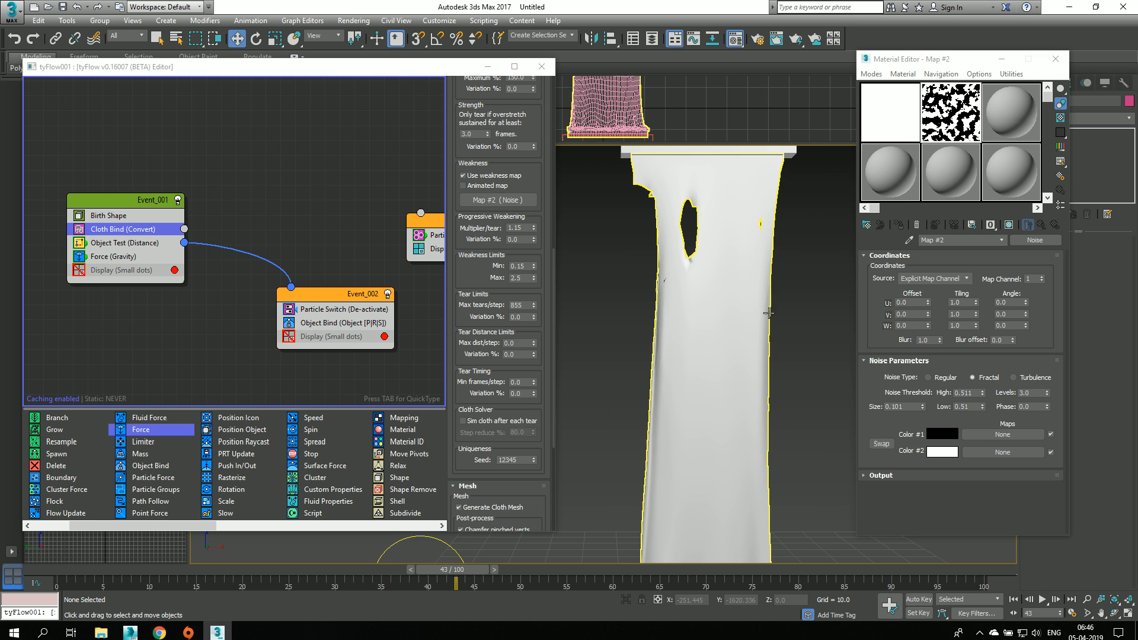
{"action": "key", "text": "Home"}
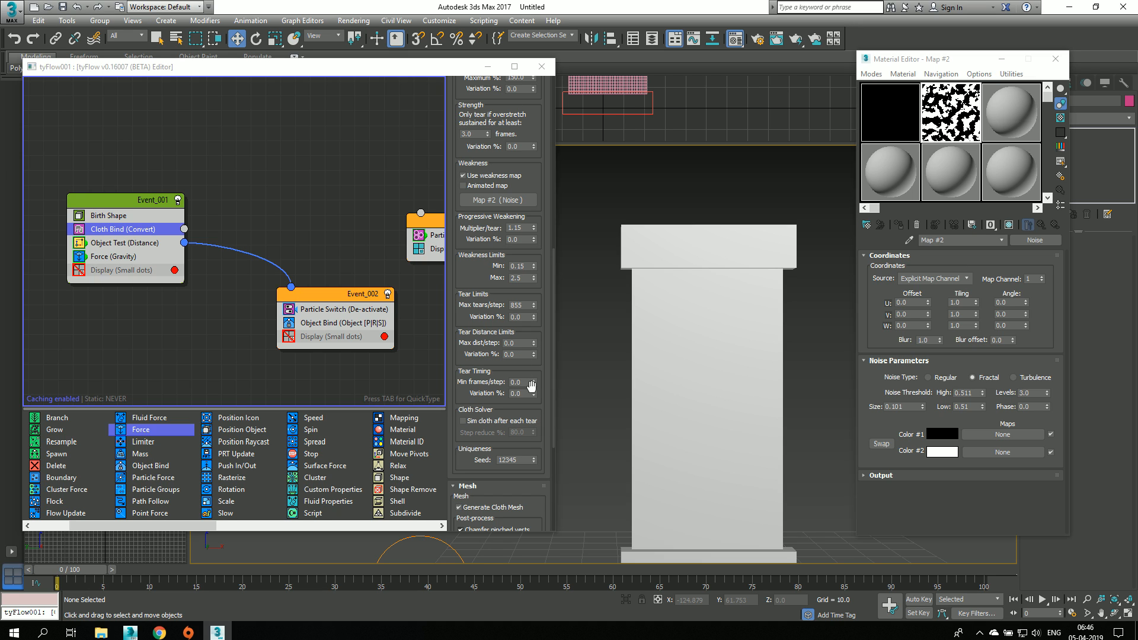
Step: Set the tear distance limit's Max dist/step to 37.9 and bring the settings below it into view
{"action": "scroll", "coordinate": [504, 424], "scroll_direction": "down", "scroll_amount": 1}
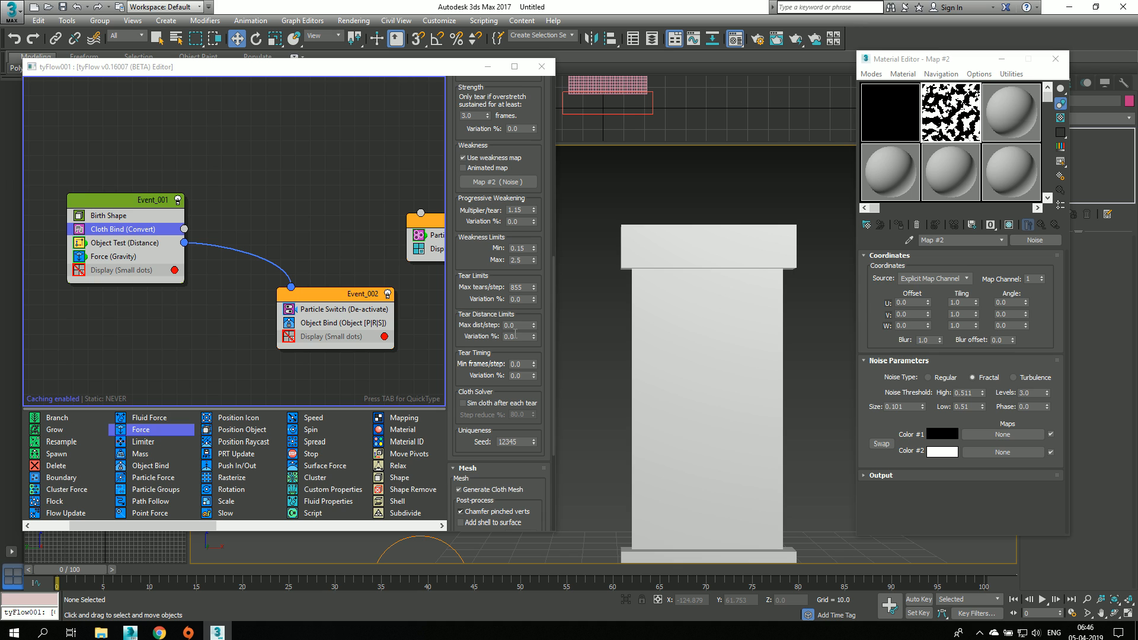
{"action": "left_click_drag", "start_coordinate": [533, 325], "coordinate": [541, 209]}
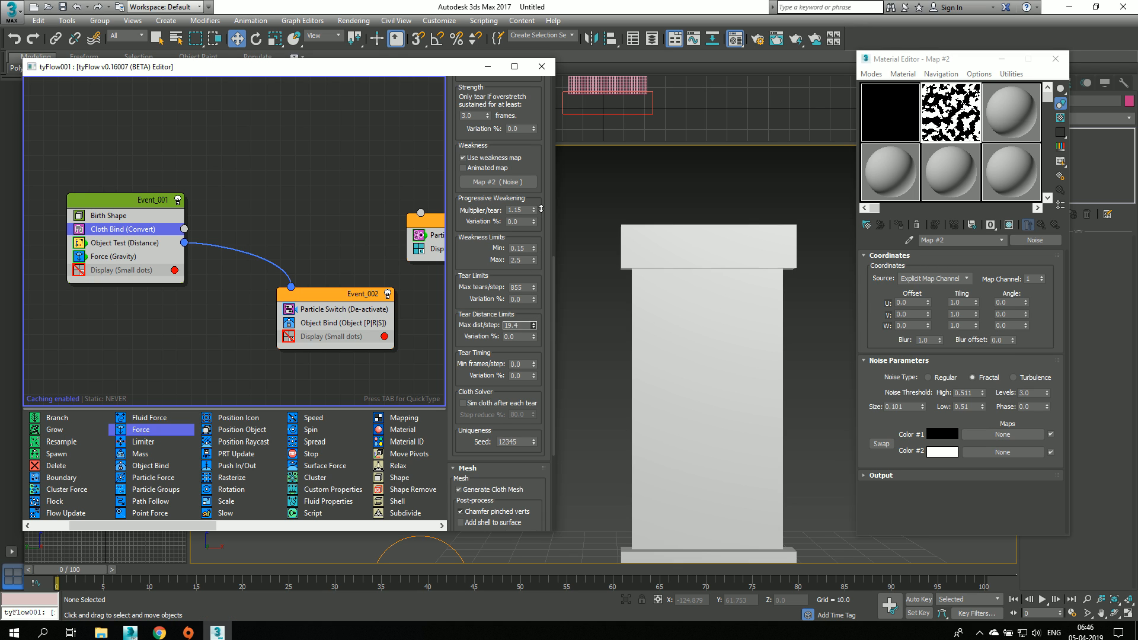
{"action": "left_click_drag", "start_coordinate": [545, 138], "coordinate": [532, 119]}
{"action": "scroll", "coordinate": [479, 350], "scroll_direction": "down", "scroll_amount": 3}
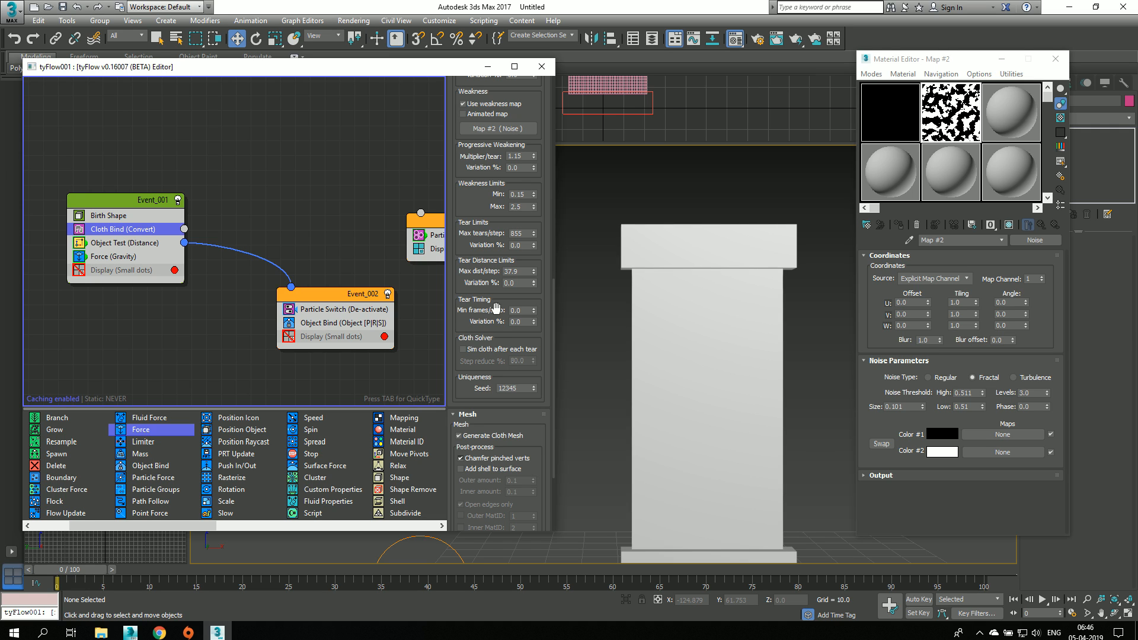
Step: Review the remaining tear settings, simulate the cloth up to frame 11 and return to frame 0
{"action": "scroll", "coordinate": [495, 350], "scroll_direction": "down", "scroll_amount": 2}
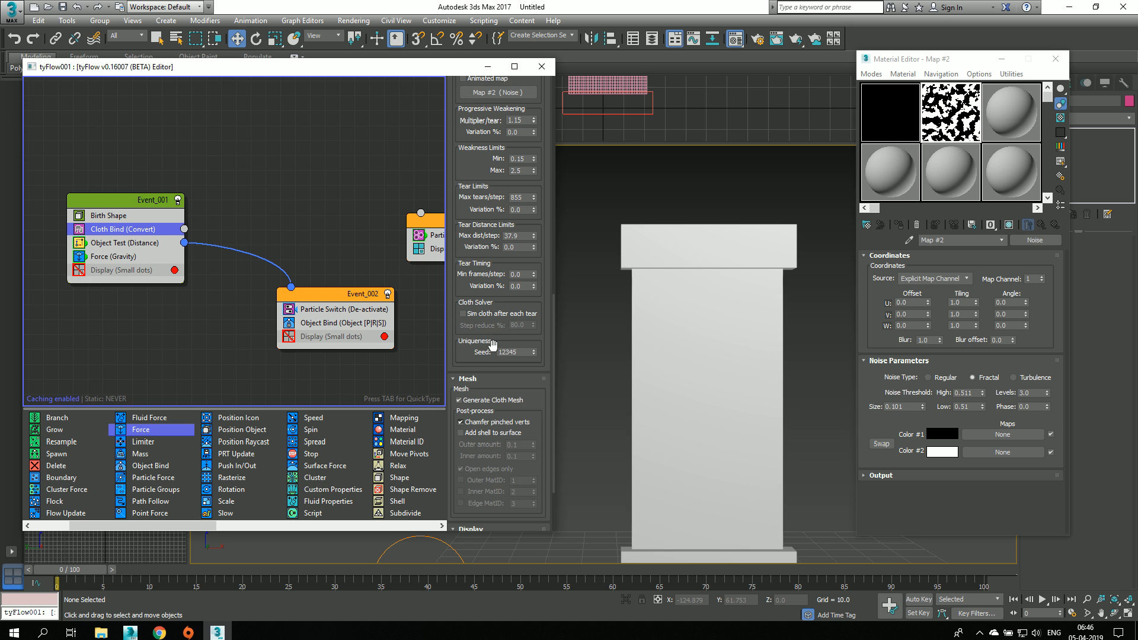
{"action": "scroll", "coordinate": [770, 320], "scroll_direction": "down", "scroll_amount": 3}
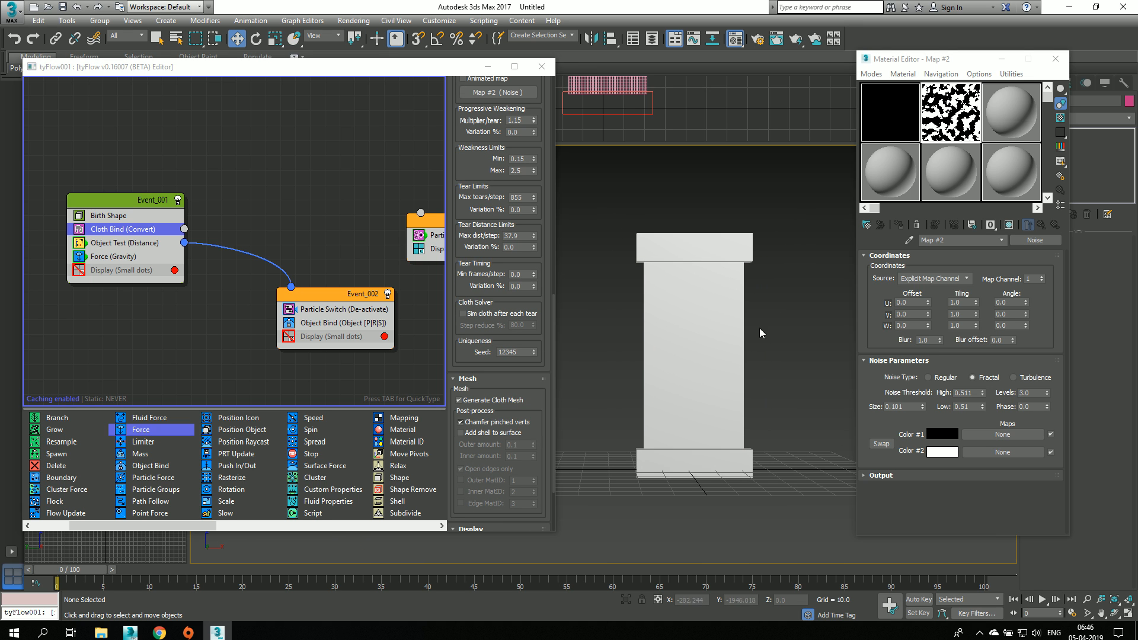
{"action": "left_click_drag", "start_coordinate": [70, 570], "coordinate": [184, 575]}
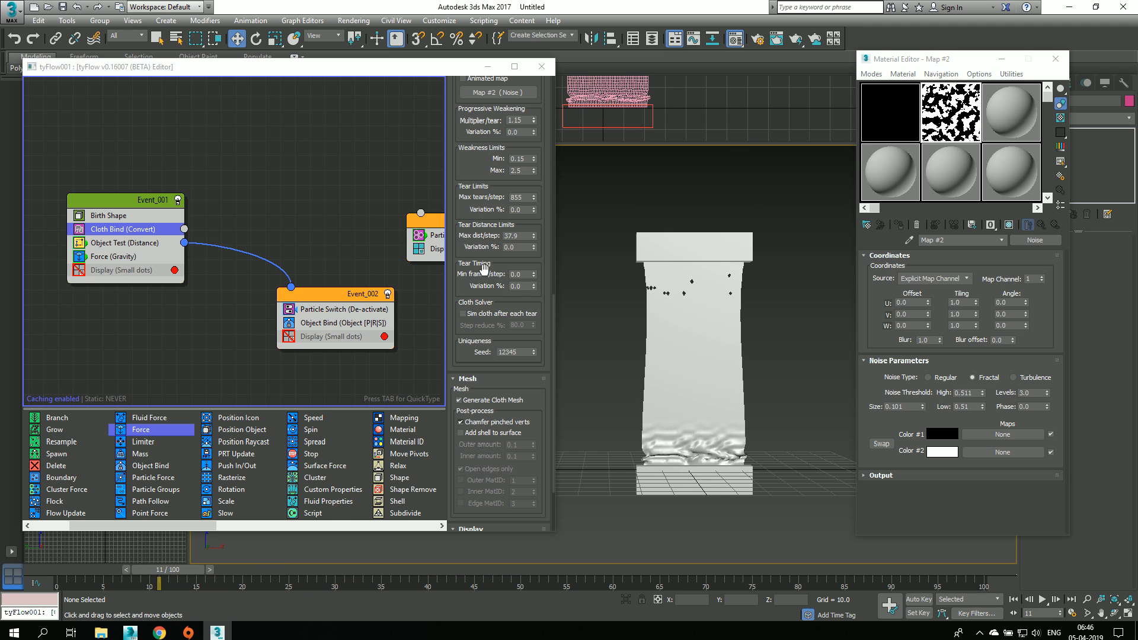
{"action": "left_click", "coordinate": [59, 576]}
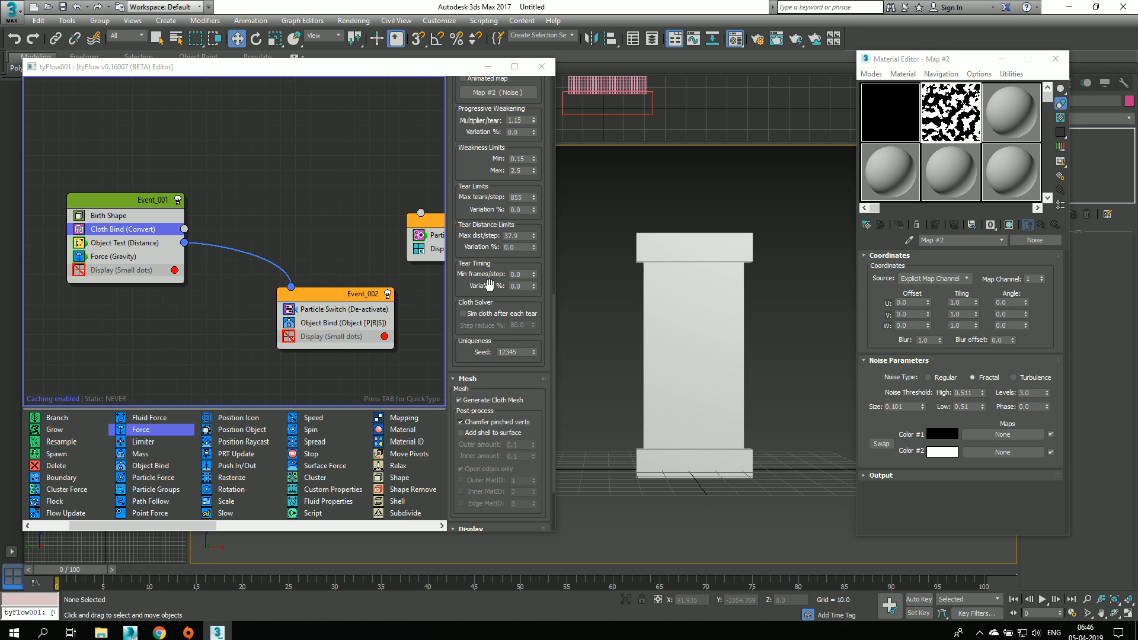
Step: Simulate the cloth up to frame 32 to examine how it tears, and return to frame 0
{"action": "scroll", "coordinate": [479, 337], "scroll_direction": "down", "scroll_amount": 1}
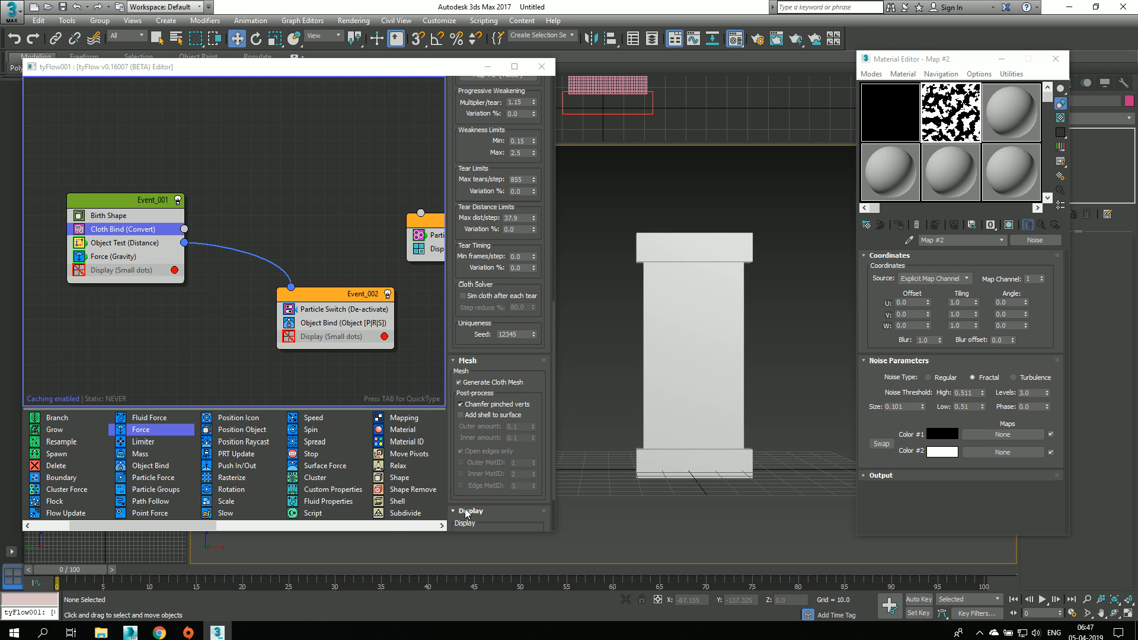
{"action": "left_click_drag", "start_coordinate": [61, 570], "coordinate": [131, 573]}
{"action": "left_click_drag", "start_coordinate": [159, 572], "coordinate": [354, 569]}
{"action": "key", "text": "w"}
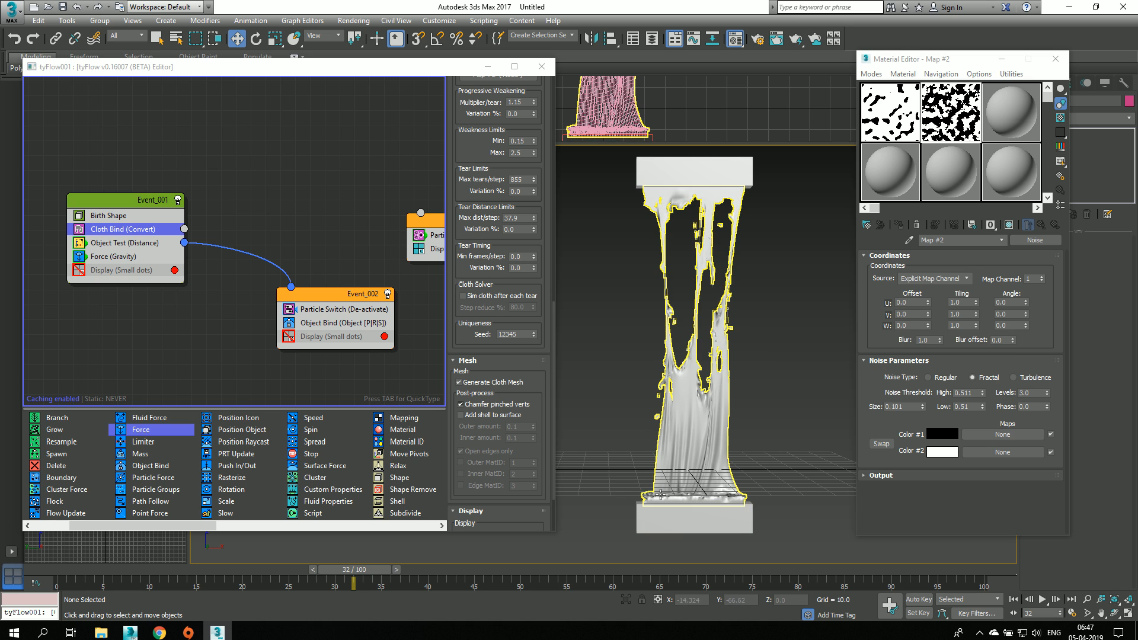
{"action": "left_click", "coordinate": [65, 572]}
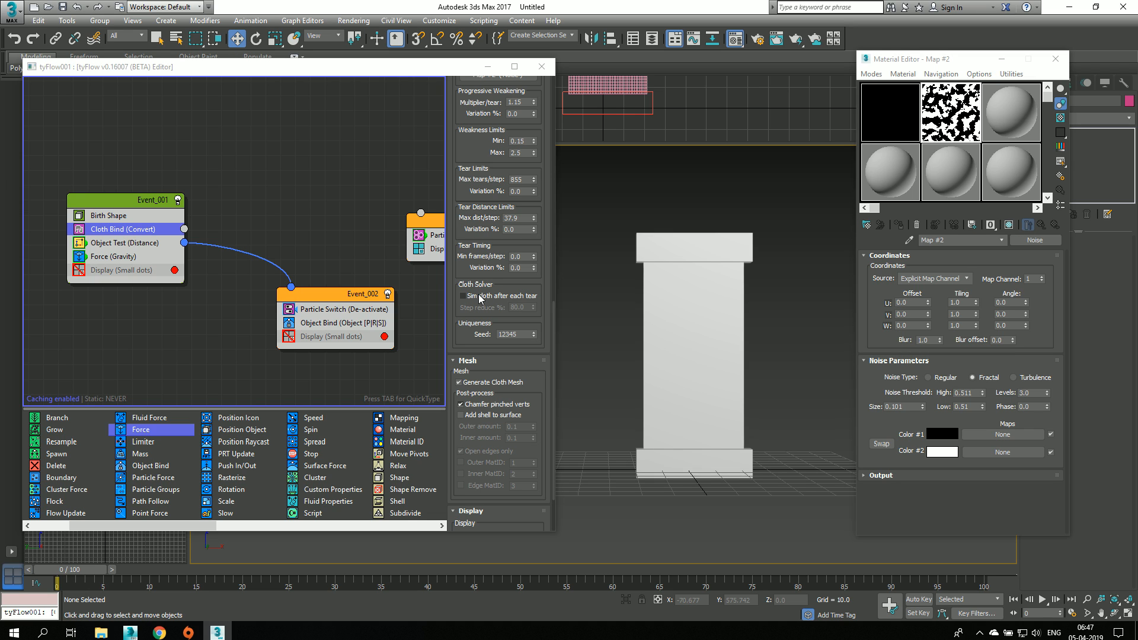
Step: Close the Material Editor and select the cloth's tyFlow object in the perspective view
{"action": "scroll", "coordinate": [479, 320], "scroll_direction": "down", "scroll_amount": 2}
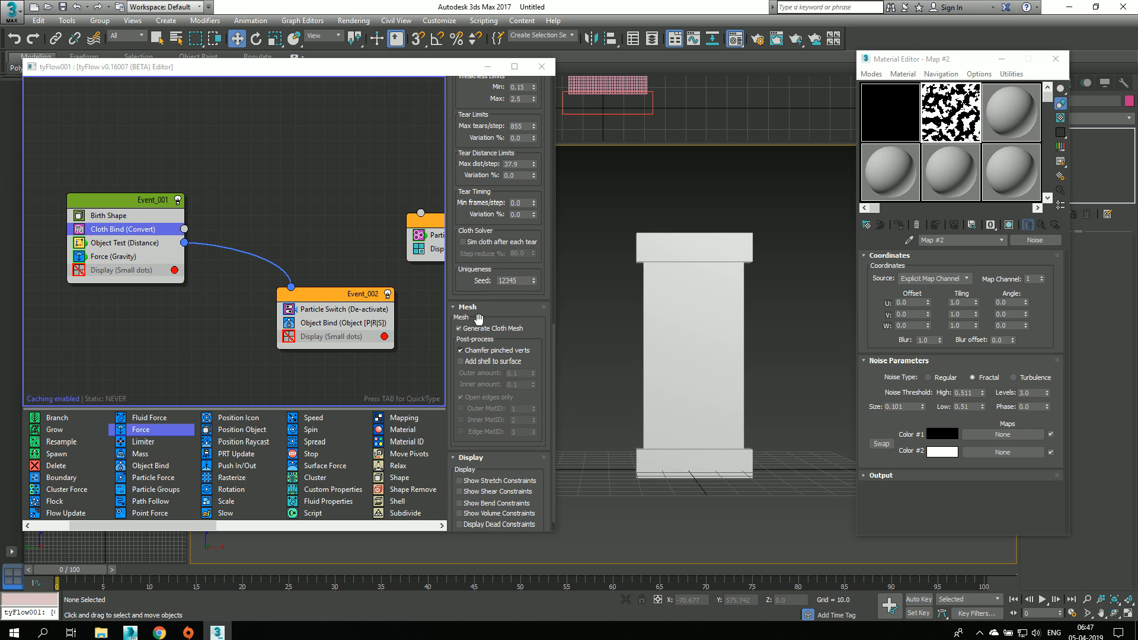
{"action": "left_click", "coordinate": [1055, 59]}
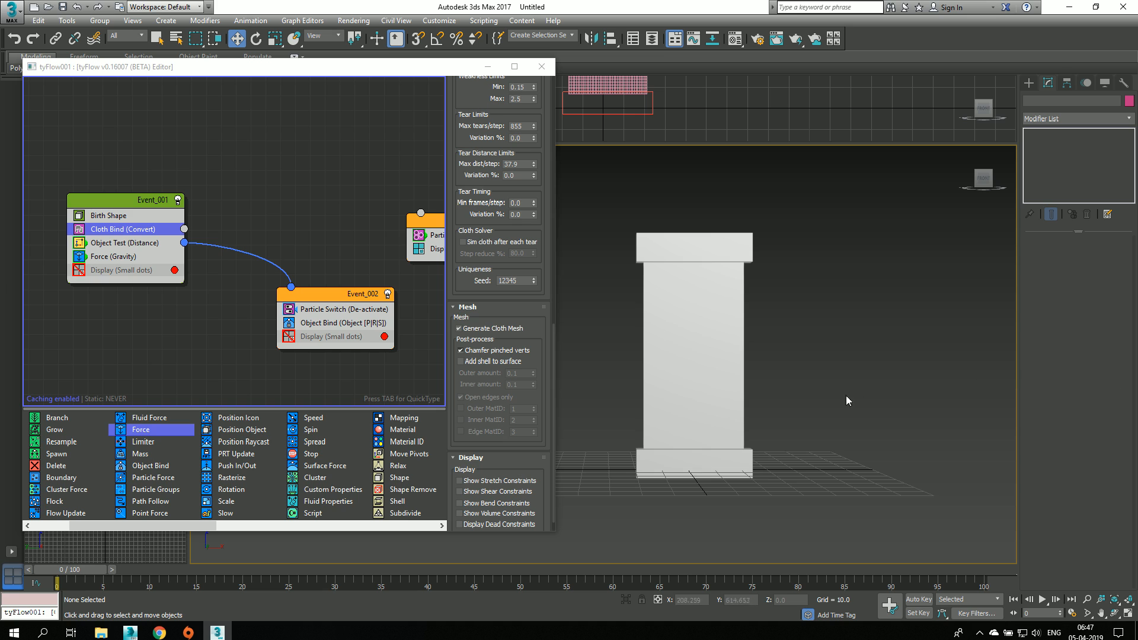
{"action": "left_click_drag", "start_coordinate": [764, 357], "coordinate": [675, 382]}
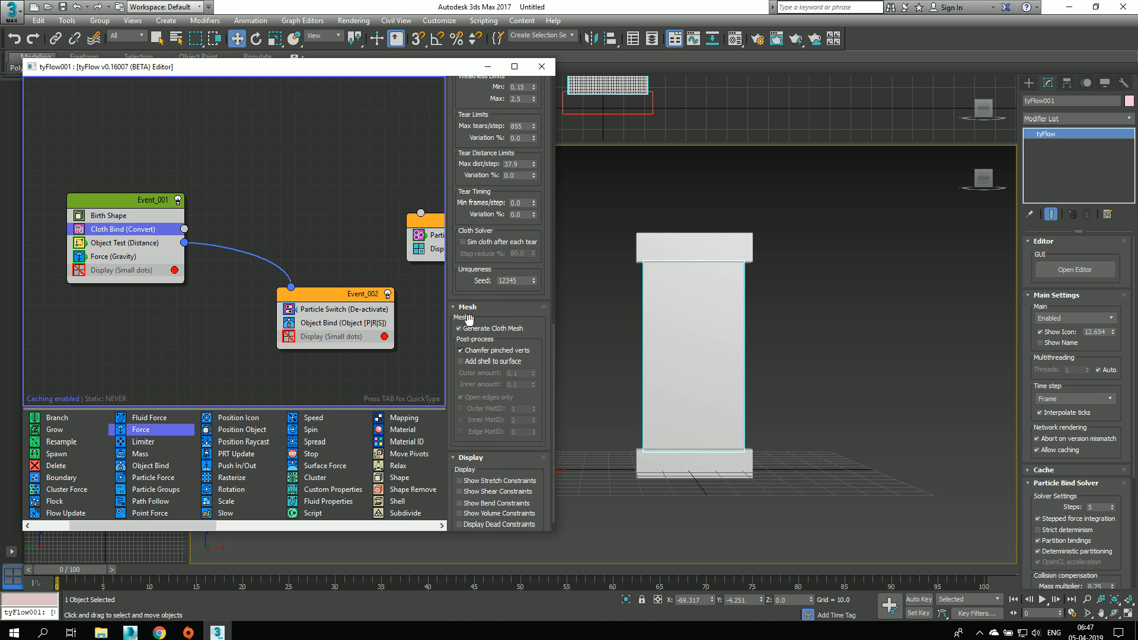
Step: Turn Generate Cloth Mesh off and back on to compare the cloth without its mesh
{"action": "scroll", "coordinate": [472, 327], "scroll_direction": "down", "scroll_amount": 1}
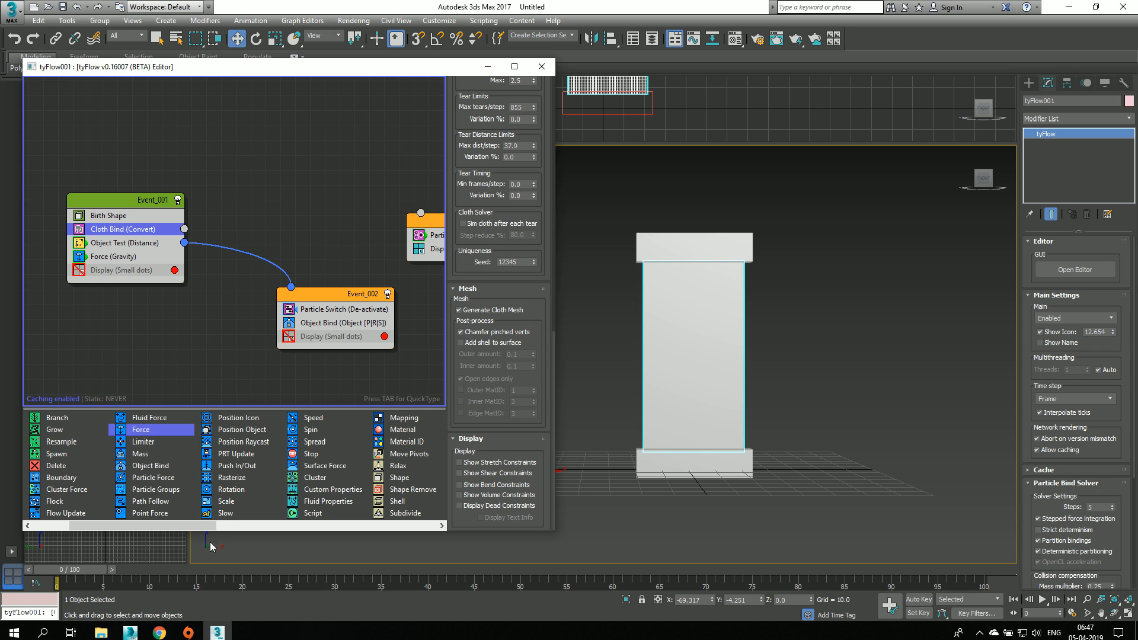
{"action": "left_click", "coordinate": [490, 310]}
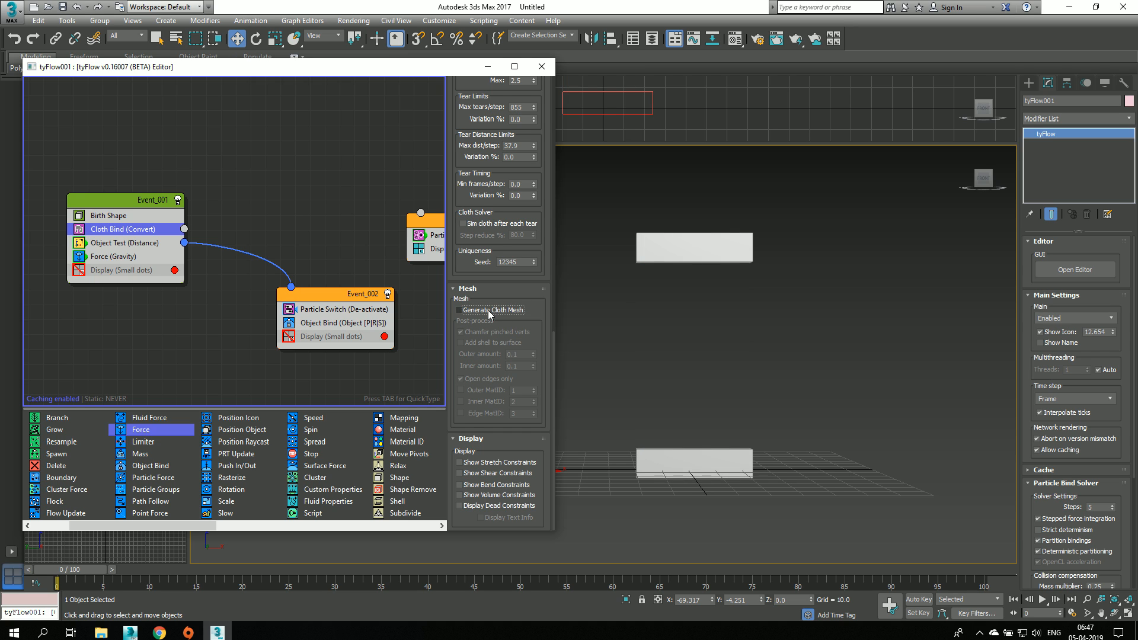
{"action": "left_click", "coordinate": [489, 311]}
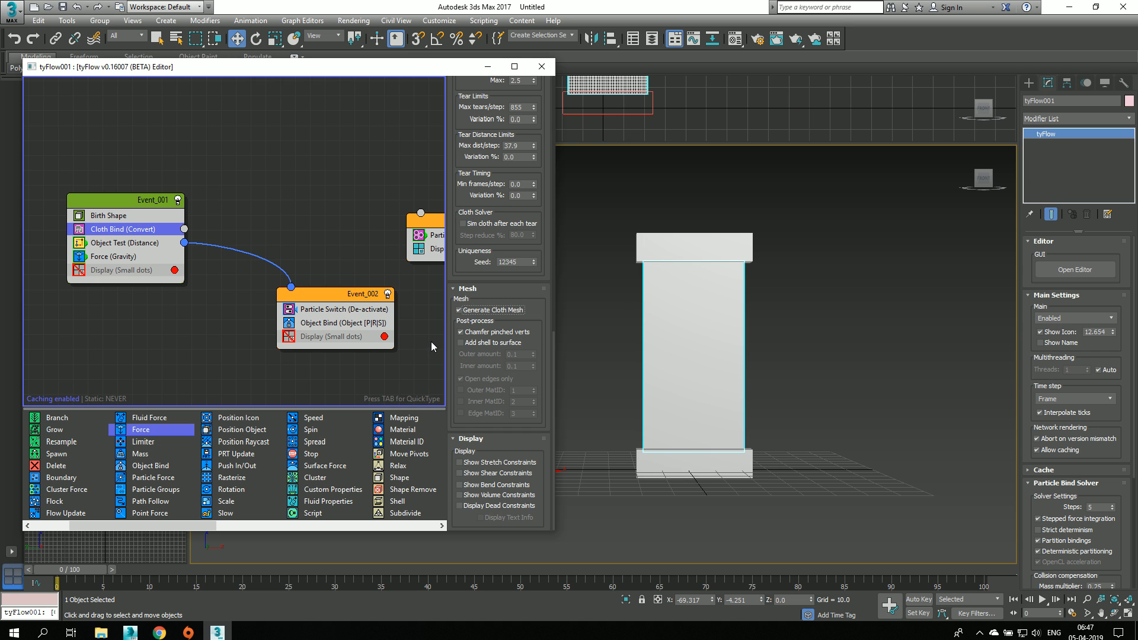
Step: Try Add shell to surface on the cloth mesh up to frame 2, return to frame 0 and disable it
{"action": "left_click", "coordinate": [488, 343]}
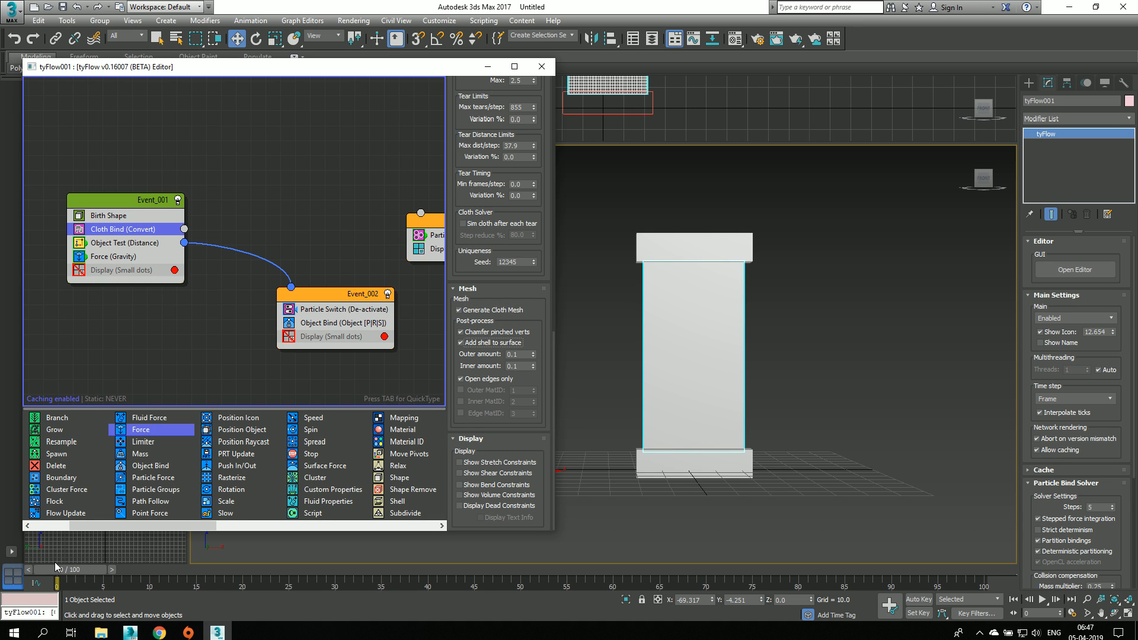
{"action": "left_click_drag", "start_coordinate": [54, 563], "coordinate": [92, 585]}
{"action": "left_click", "coordinate": [754, 367]}
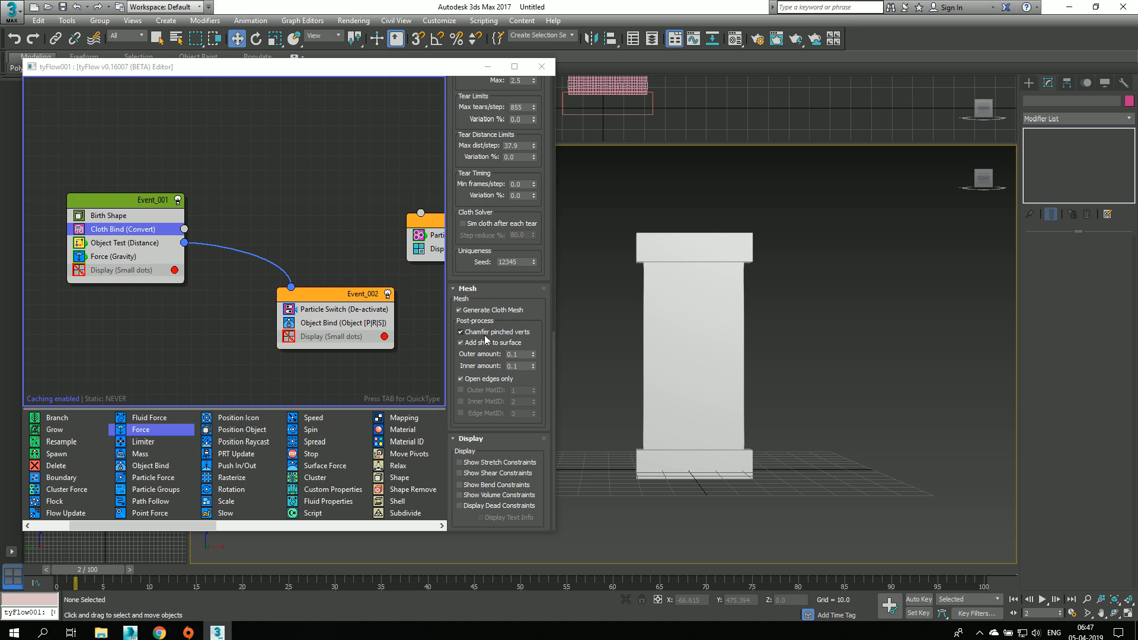
{"action": "mouse_move", "coordinate": [74, 567]}
{"action": "left_mouse_down"}
{"action": "mouse_move", "coordinate": [350, 568]}
{"action": "mouse_move", "coordinate": [179, 569]}
{"action": "mouse_move", "coordinate": [68, 588]}
{"action": "left_mouse_up"}
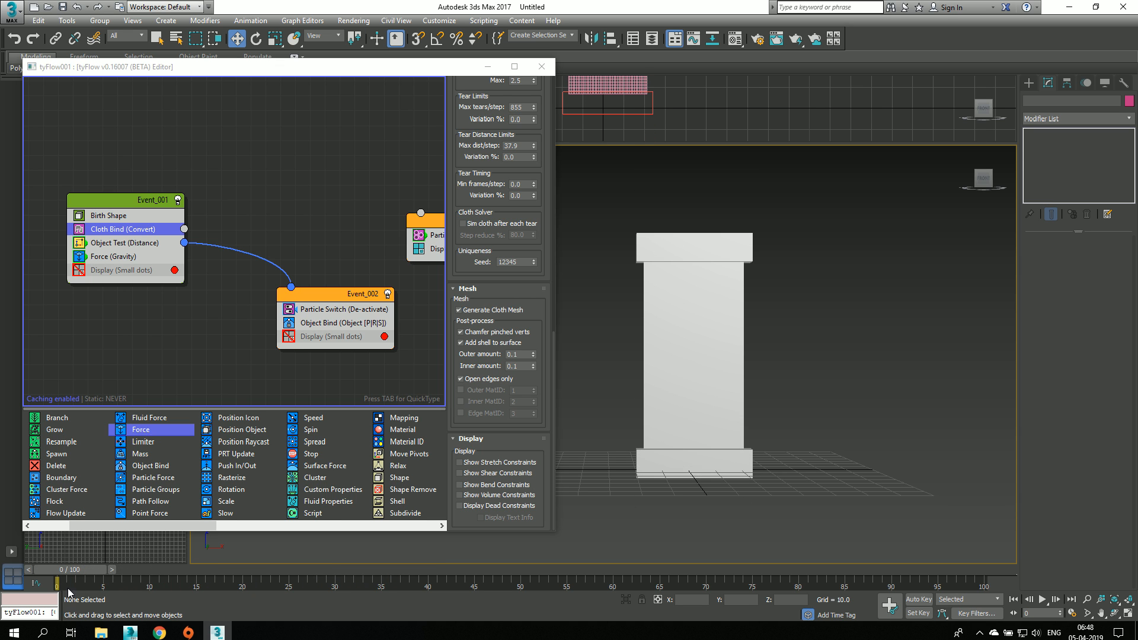
{"action": "left_click", "coordinate": [496, 343]}
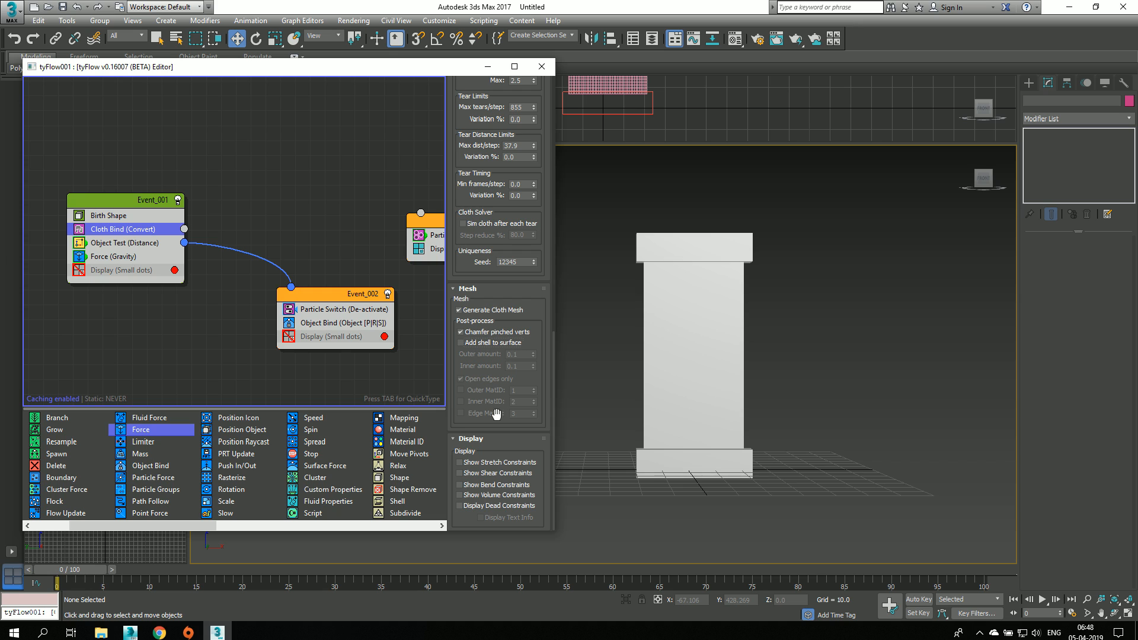
Step: Enable the display of the cloth's stretch, shear, bend, volume and dead constraints
{"action": "left_click", "coordinate": [482, 463]}
{"action": "left_click", "coordinate": [480, 474]}
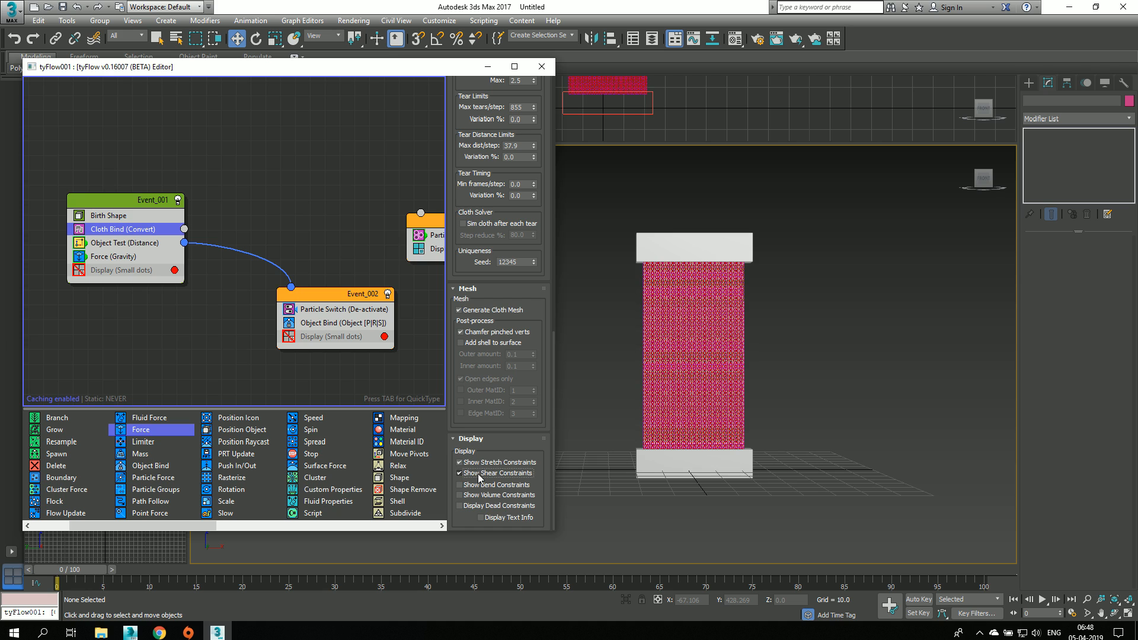
{"action": "left_click", "coordinate": [480, 485]}
{"action": "left_click", "coordinate": [480, 495]}
{"action": "left_click", "coordinate": [480, 505]}
Step: Examine the constraint lines up close at frame 0 and around the holes at frame 13
{"action": "scroll", "coordinate": [711, 330], "scroll_direction": "up", "scroll_amount": 5}
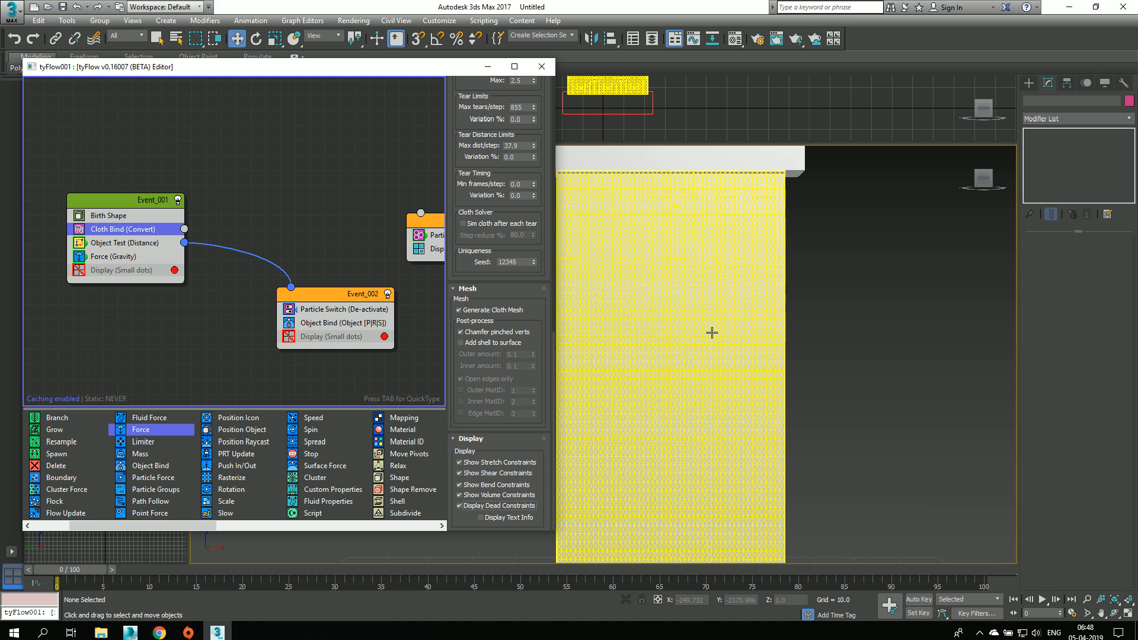
{"action": "middle_click_drag", "start_coordinate": [711, 330], "coordinate": [808, 389]}
{"action": "scroll", "coordinate": [732, 374], "scroll_direction": "up", "scroll_amount": 8}
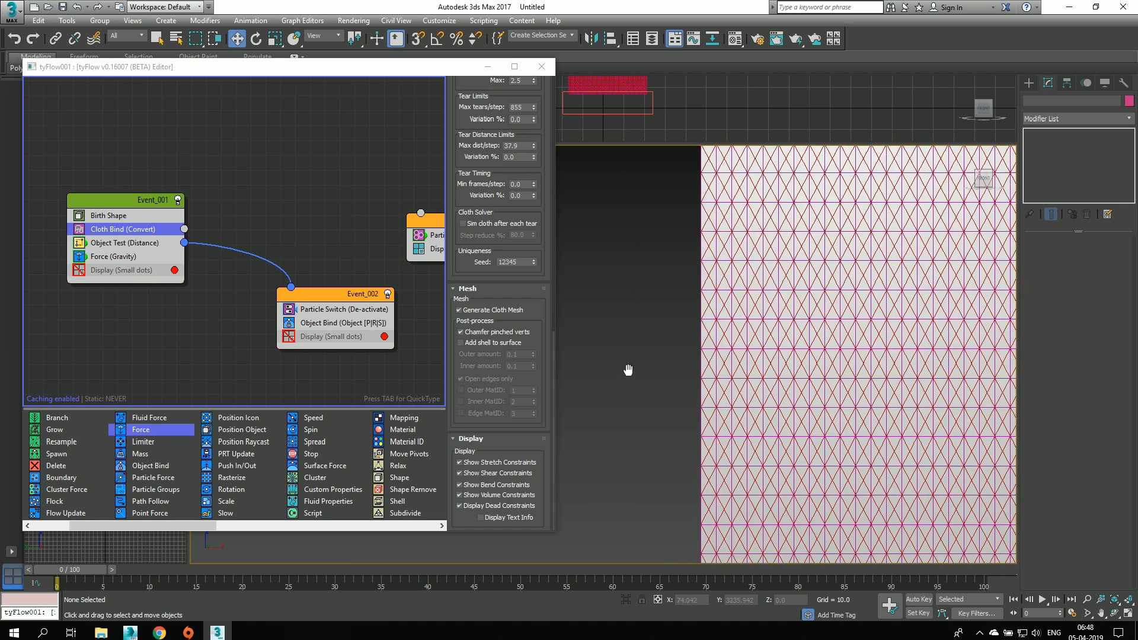
{"action": "scroll", "coordinate": [610, 377], "scroll_direction": "down", "scroll_amount": 6}
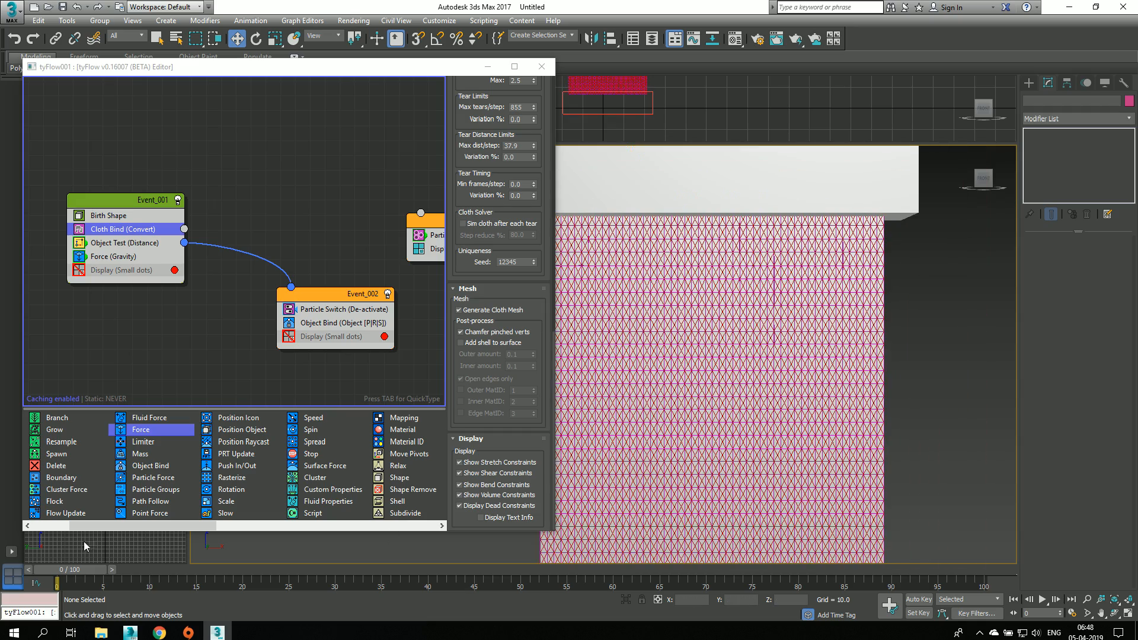
{"action": "left_click_drag", "start_coordinate": [69, 570], "coordinate": [190, 571]}
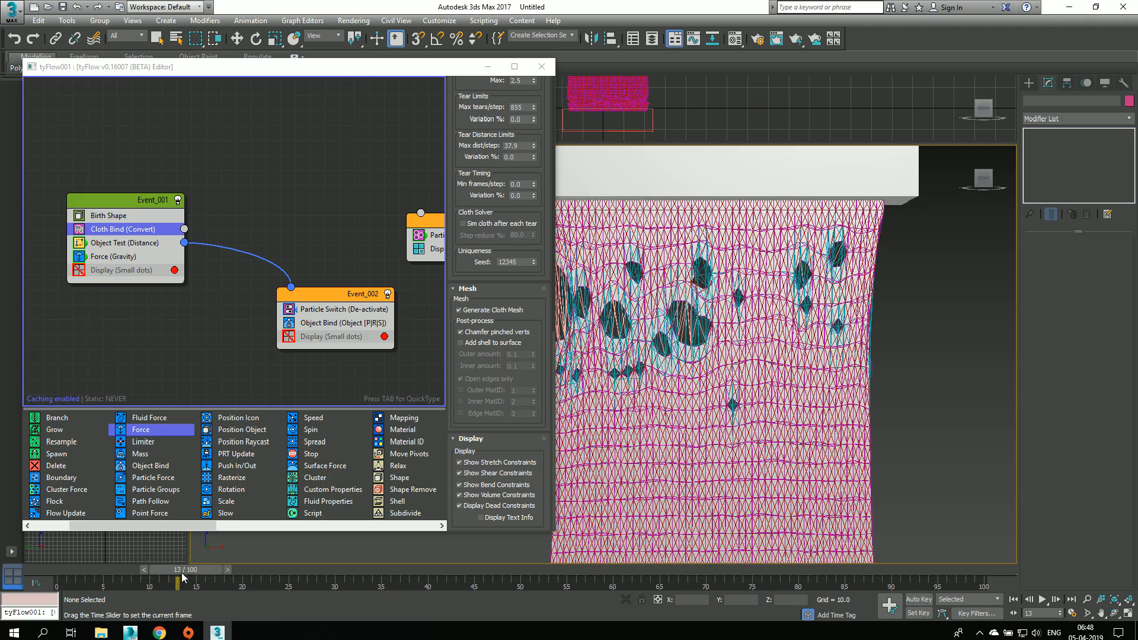
{"action": "scroll", "coordinate": [641, 344], "scroll_direction": "up", "scroll_amount": 5}
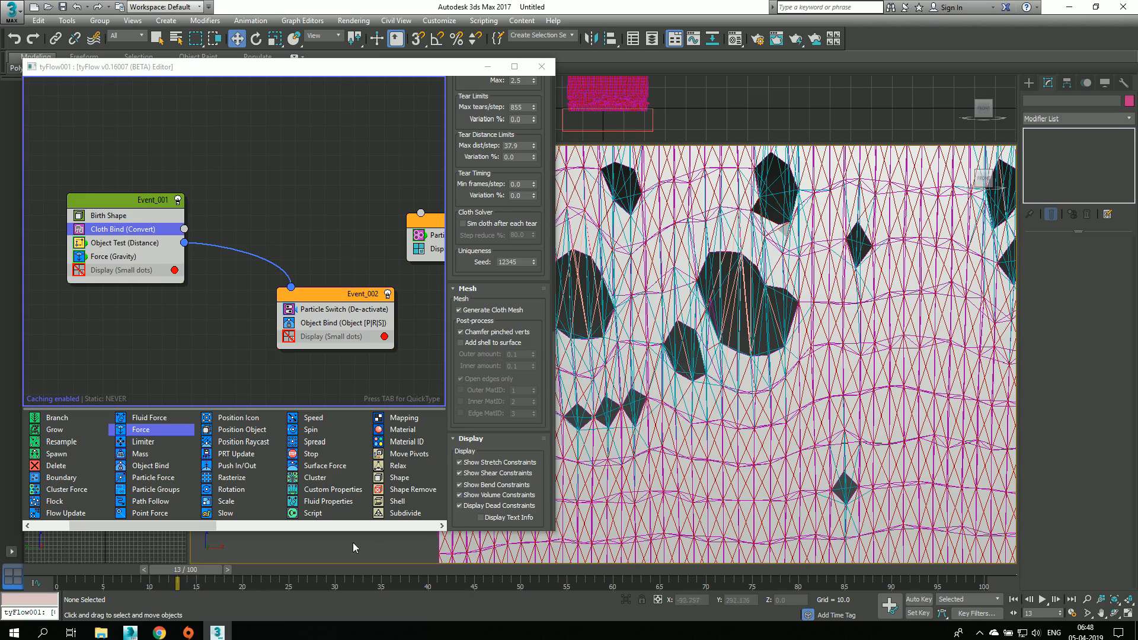
Step: Advance the simulation frame by frame past frame 17 to inspect the torn constraints, and return to frame 0
{"action": "left_click", "coordinate": [227, 569]}
{"action": "left_click", "coordinate": [236, 569]}
{"action": "left_click", "coordinate": [245, 569]}
{"action": "left_click", "coordinate": [254, 569]}
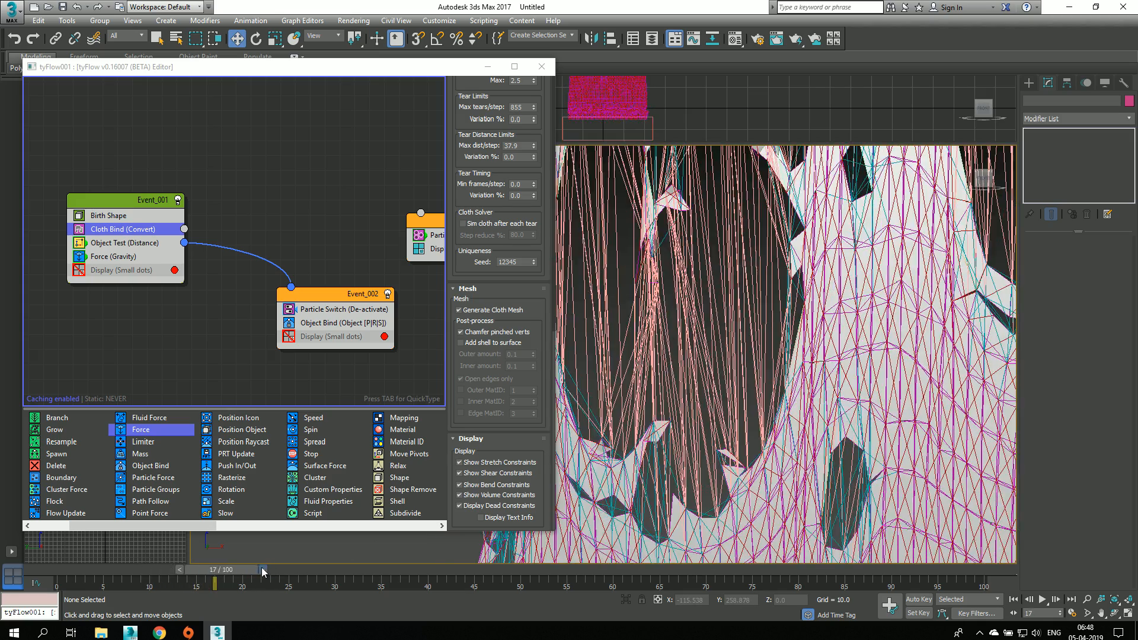
{"action": "left_click", "coordinate": [263, 569]}
{"action": "left_click", "coordinate": [271, 569]}
{"action": "left_click_drag", "start_coordinate": [223, 570], "coordinate": [78, 568]}
{"action": "scroll", "coordinate": [769, 381], "scroll_direction": "down", "scroll_amount": 5}
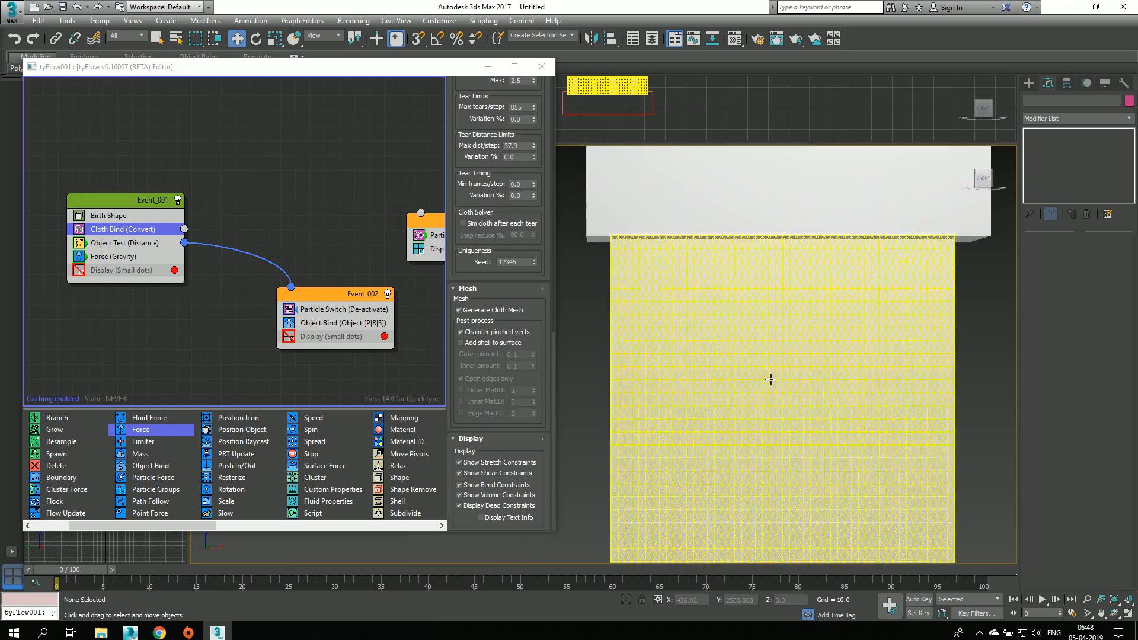
Step: Turn off the display of the stretch, shear, bend, volume and dead constraints
{"action": "middle_click_drag", "start_coordinate": [770, 381], "coordinate": [769, 344]}
{"action": "left_click", "coordinate": [460, 463]}
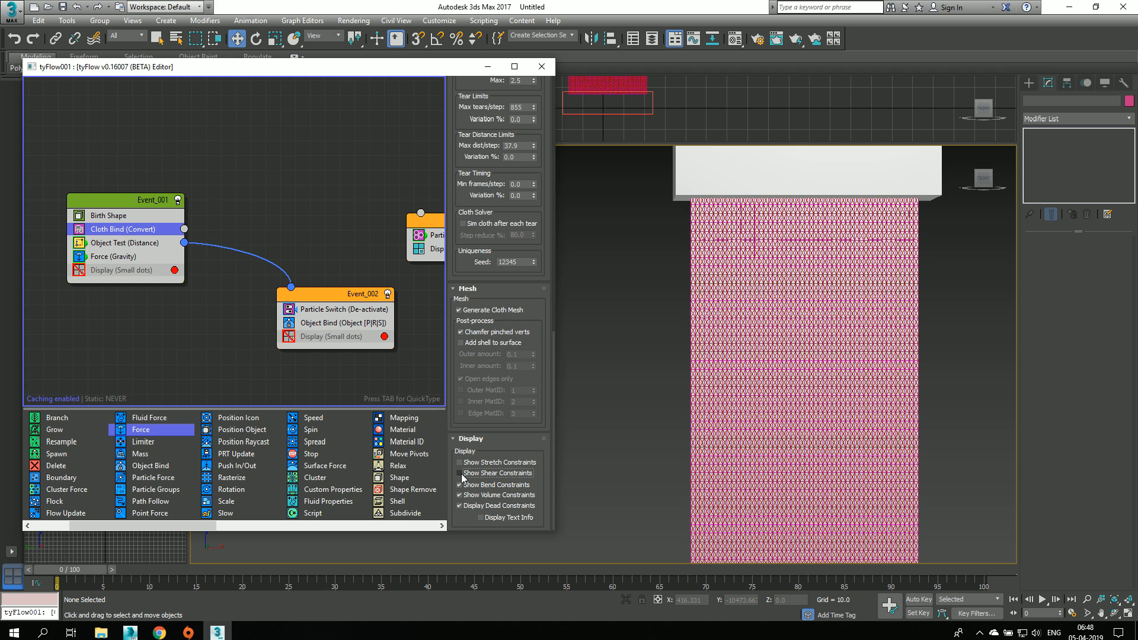
{"action": "left_click", "coordinate": [459, 473]}
{"action": "left_click", "coordinate": [461, 484]}
{"action": "left_click", "coordinate": [465, 507]}
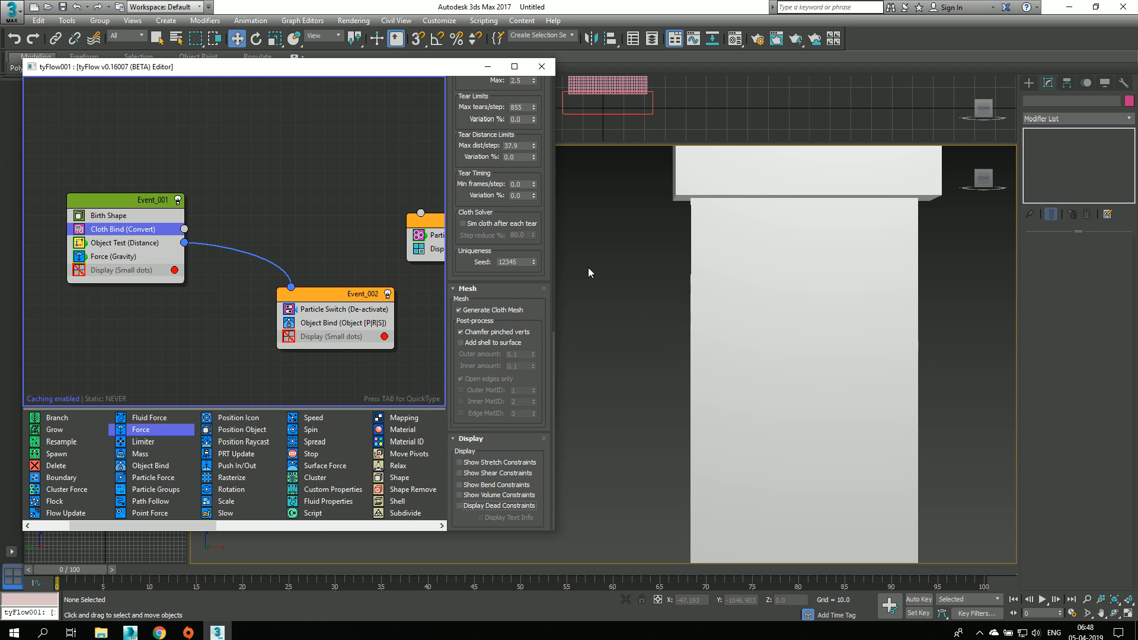
Step: Advance the simulation frame by frame from frame 0 to frame 15 to inspect how the cloth between the boxes tears
{"action": "middle_click_drag", "start_coordinate": [572, 381], "coordinate": [600, 275]}
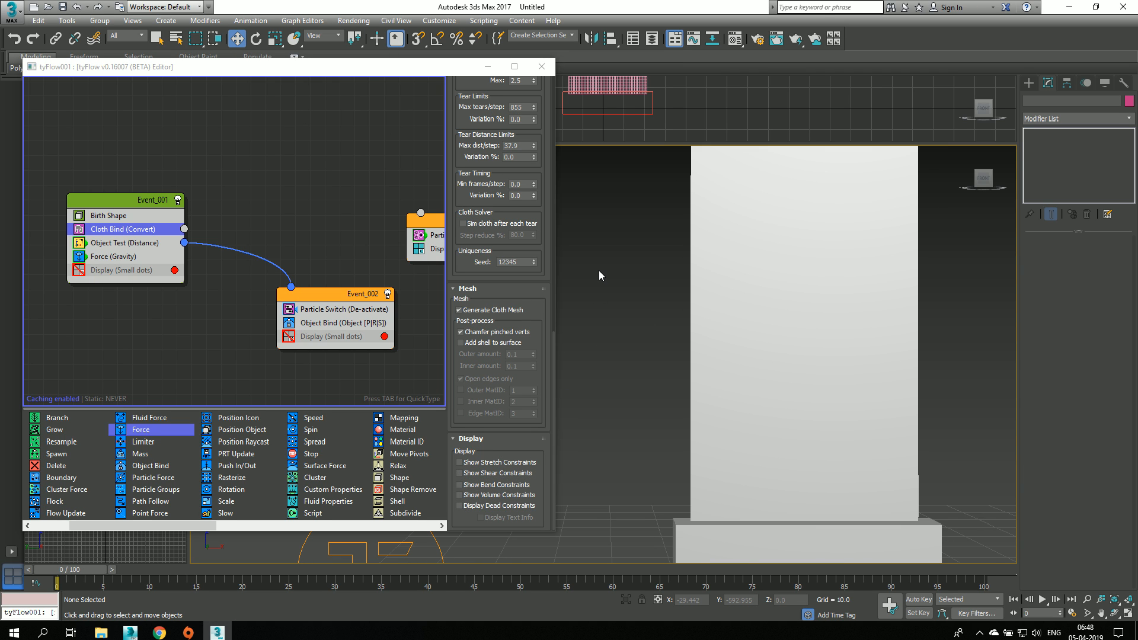
{"action": "scroll", "coordinate": [598, 270], "scroll_direction": "down", "scroll_amount": 2}
{"action": "key", "text": "alt"}
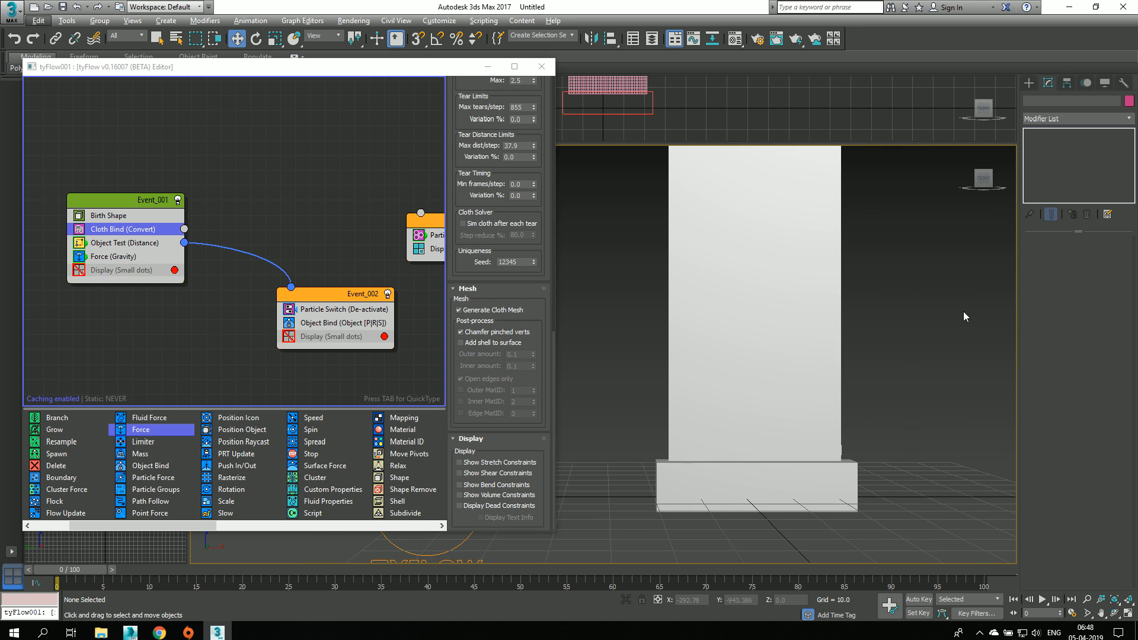
{"action": "middle_click_drag", "start_coordinate": [963, 312], "coordinate": [925, 466]}
{"action": "middle_click_drag", "start_coordinate": [591, 347], "coordinate": [622, 260]}
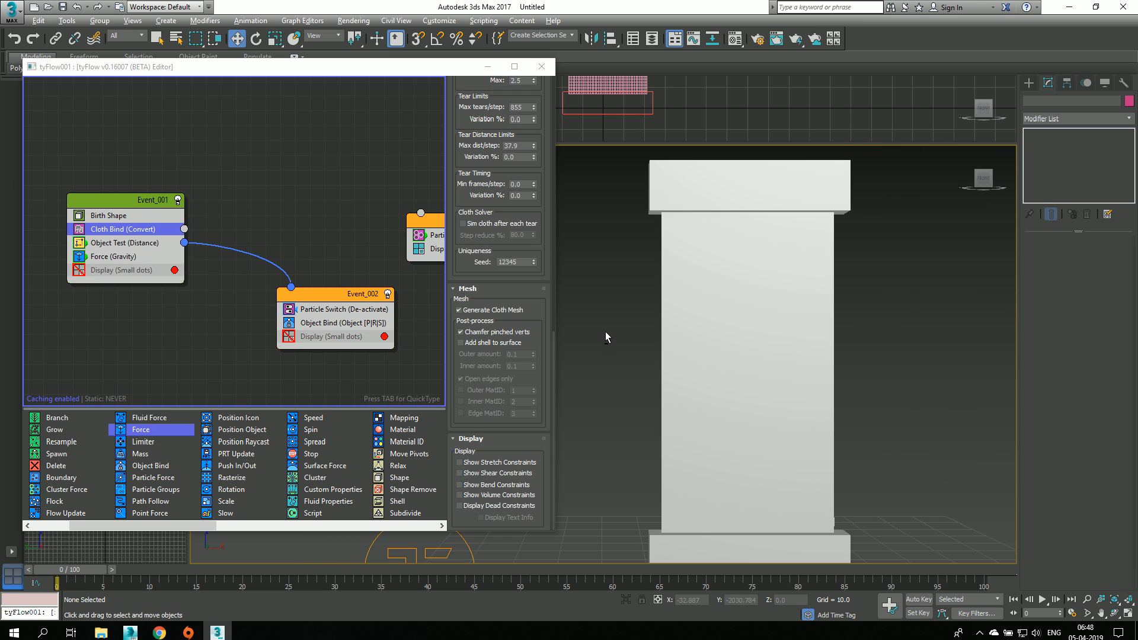
{"action": "scroll", "coordinate": [605, 337], "scroll_direction": "down", "scroll_amount": 2}
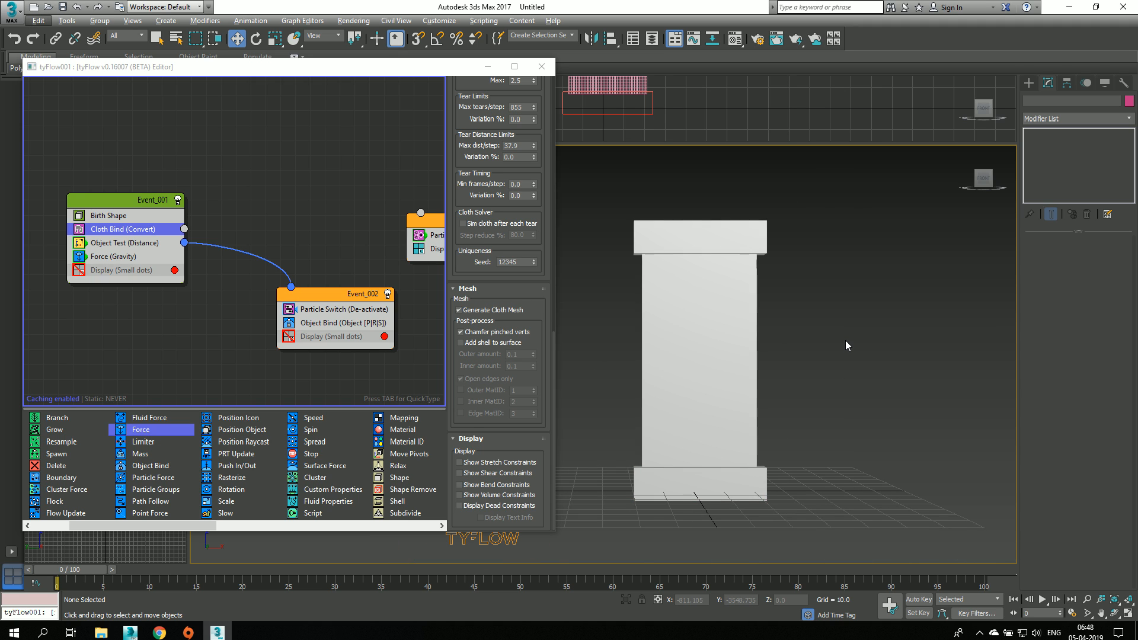
{"action": "left_click", "coordinate": [117, 568]}
{"action": "left_click", "coordinate": [126, 569]}
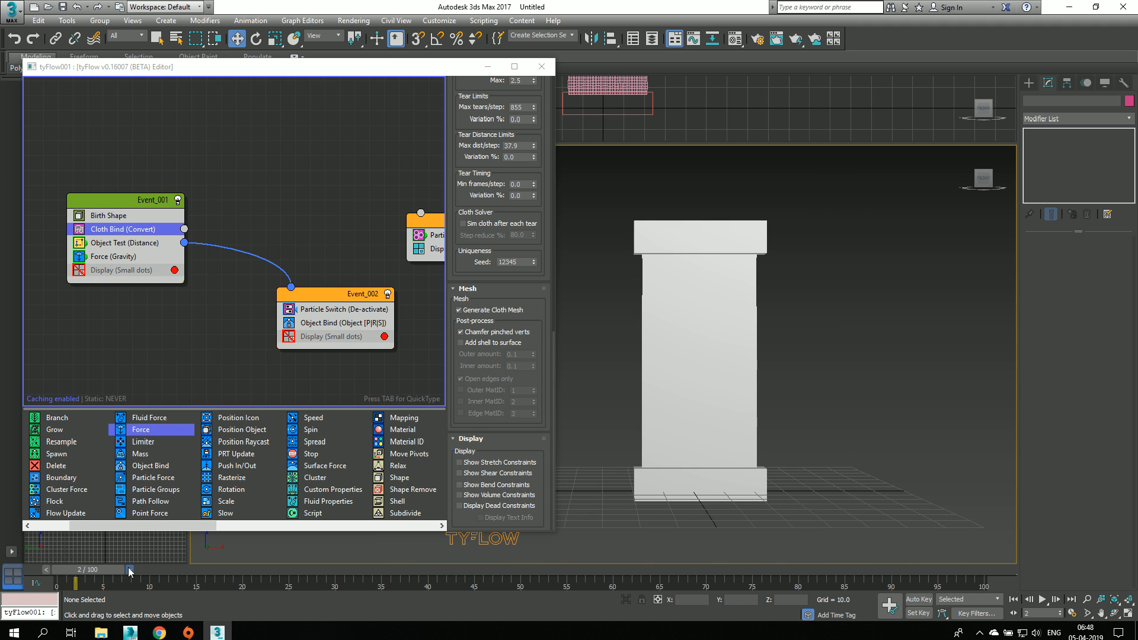
{"action": "left_click", "coordinate": [128, 567]}
{"action": "left_click", "coordinate": [138, 567]}
{"action": "left_click", "coordinate": [146, 567]}
{"action": "left_click", "coordinate": [155, 568]}
{"action": "left_click", "coordinate": [164, 567]}
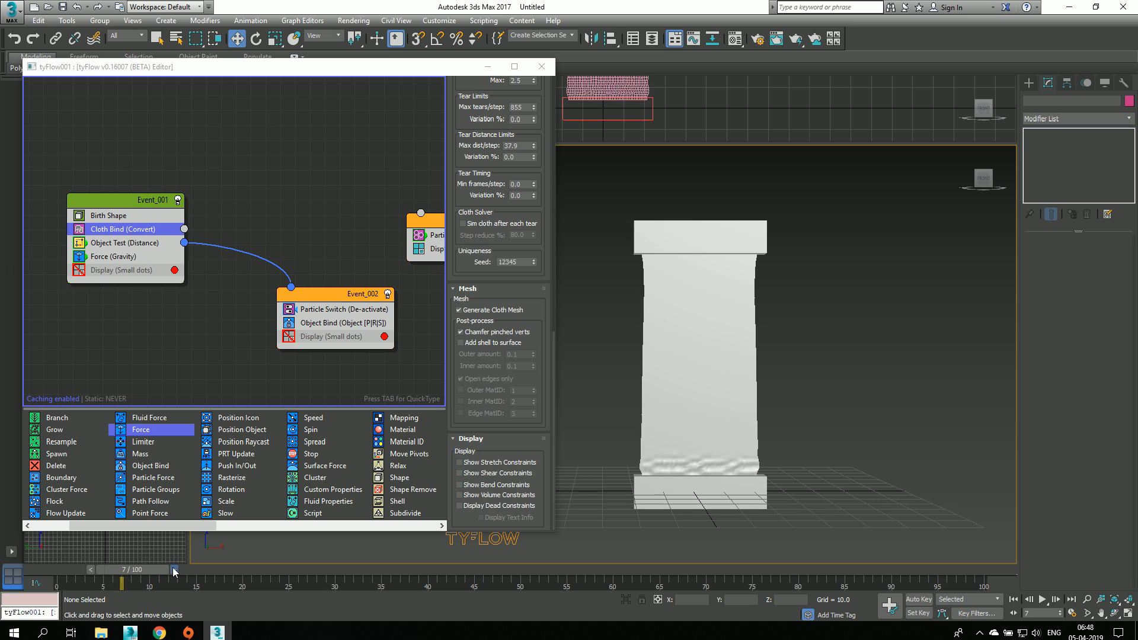
{"action": "left_click", "coordinate": [175, 569]}
{"action": "left_click", "coordinate": [183, 569]}
{"action": "left_click", "coordinate": [192, 569]}
{"action": "left_click", "coordinate": [200, 569]}
{"action": "left_click", "coordinate": [209, 569]}
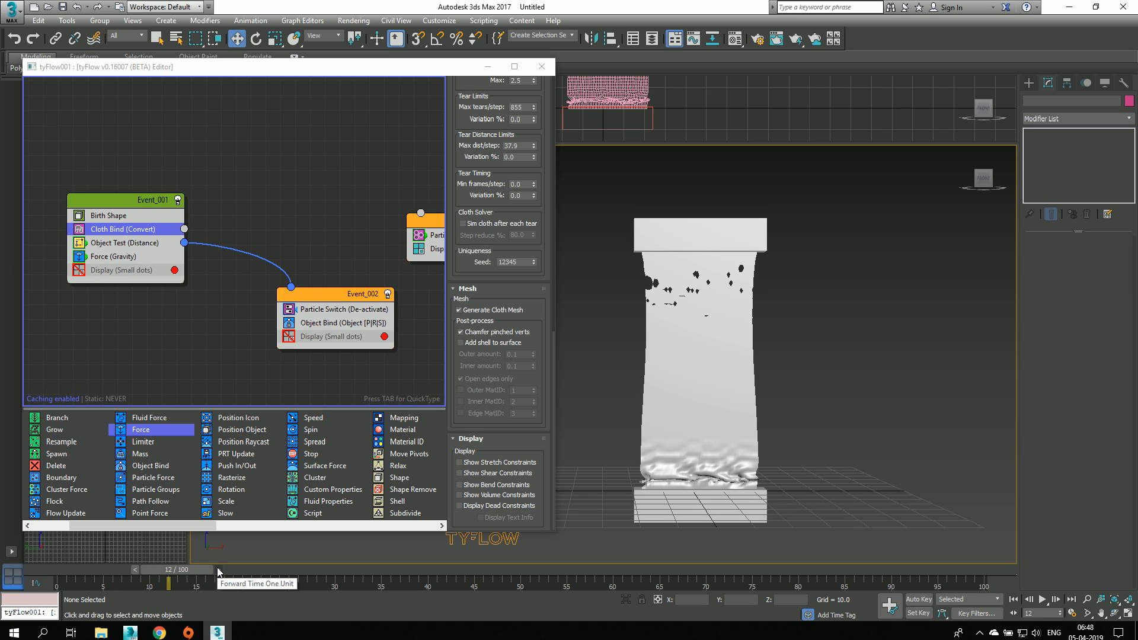
{"action": "left_click", "coordinate": [218, 569]}
{"action": "left_click", "coordinate": [227, 569]}
{"action": "left_click", "coordinate": [235, 569]}
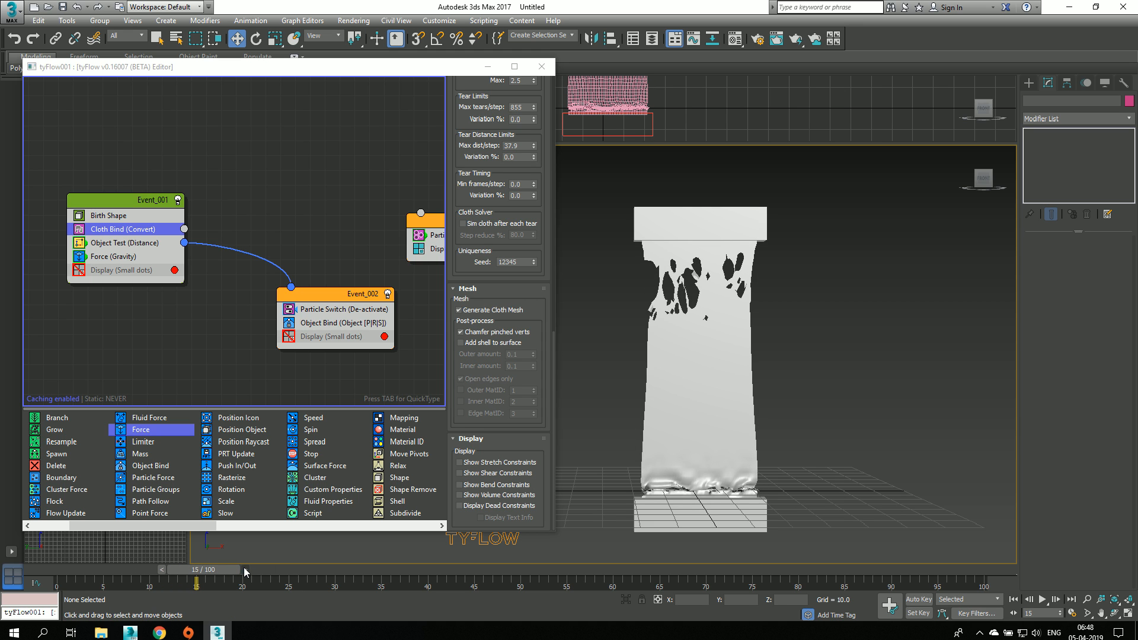
Step: Scrub the simulation on to frame 30 to review the cloth tearing, and return to frame 1
{"action": "left_click_drag", "start_coordinate": [204, 570], "coordinate": [346, 578]}
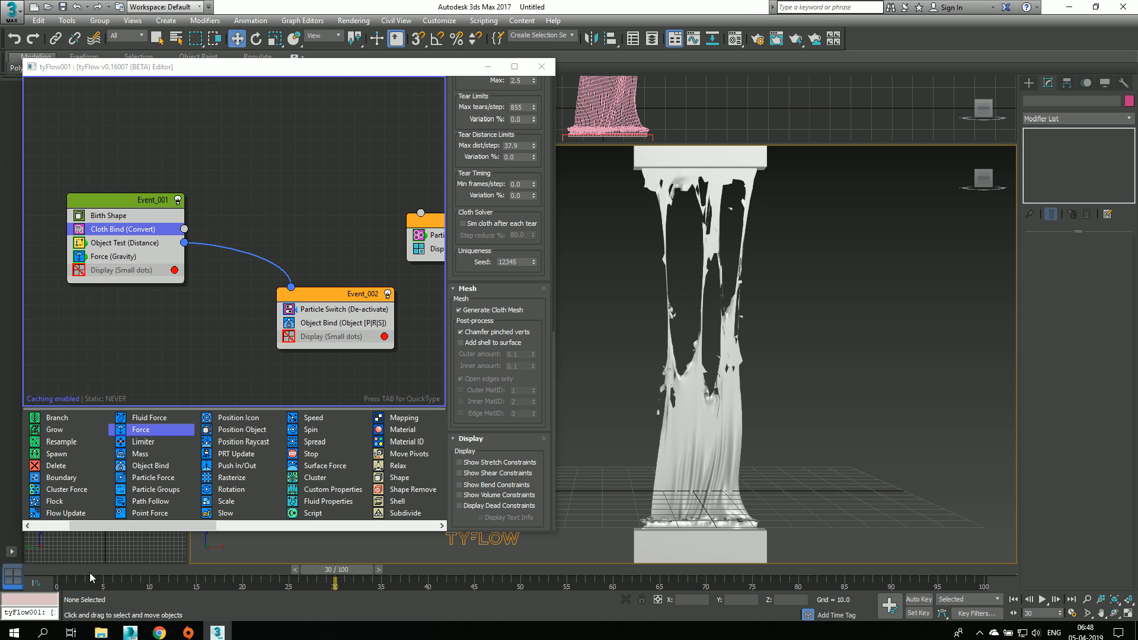
{"action": "mouse_move", "coordinate": [90, 571]}
{"action": "left_mouse_down"}
{"action": "mouse_move", "coordinate": [296, 575]}
{"action": "mouse_move", "coordinate": [86, 573]}
{"action": "mouse_move", "coordinate": [81, 584]}
{"action": "left_mouse_up"}
{"action": "key", "text": "w"}
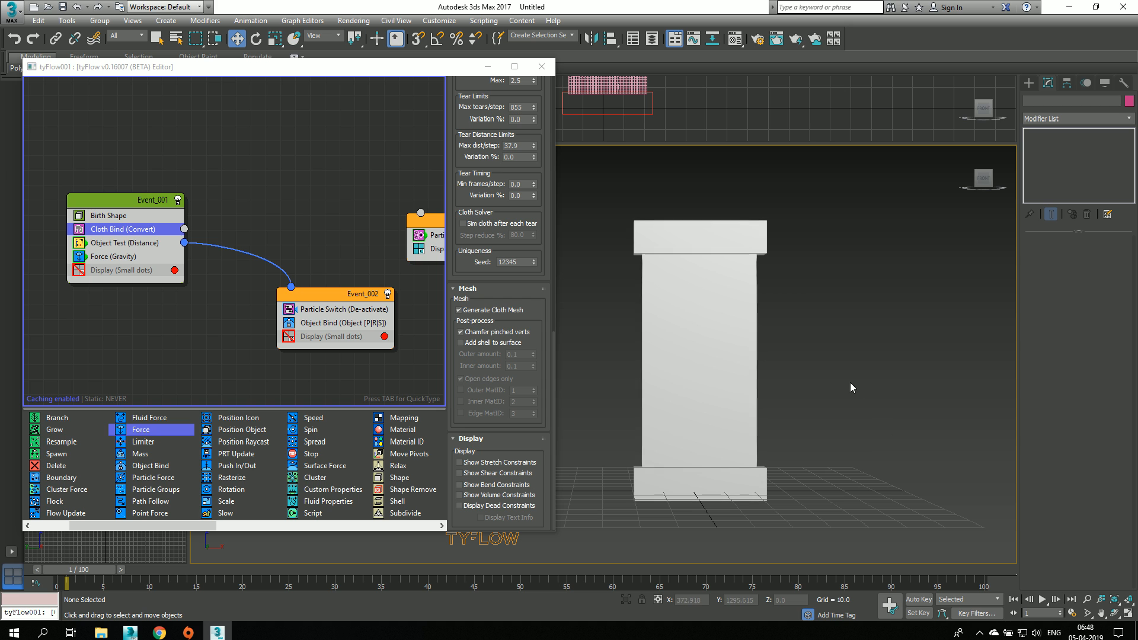
Step: Review the cloth tearing again by scrubbing the simulation to frame 21, back to frame 13, and on to frame 31
{"action": "left_click_drag", "start_coordinate": [52, 570], "coordinate": [248, 572]}
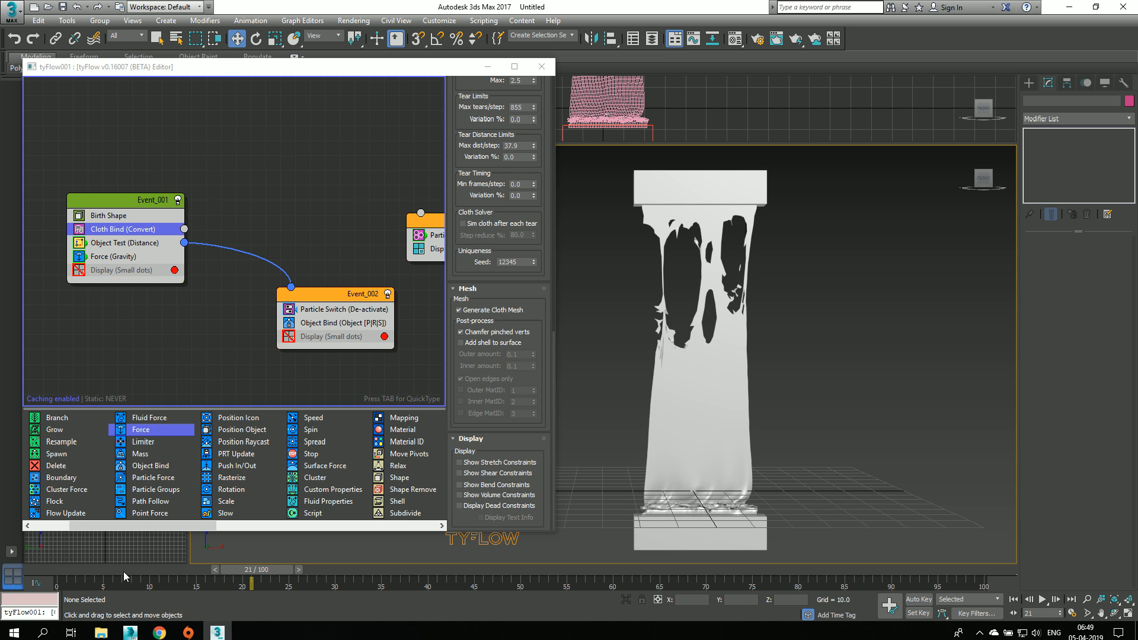
{"action": "left_click_drag", "start_coordinate": [66, 572], "coordinate": [187, 571]}
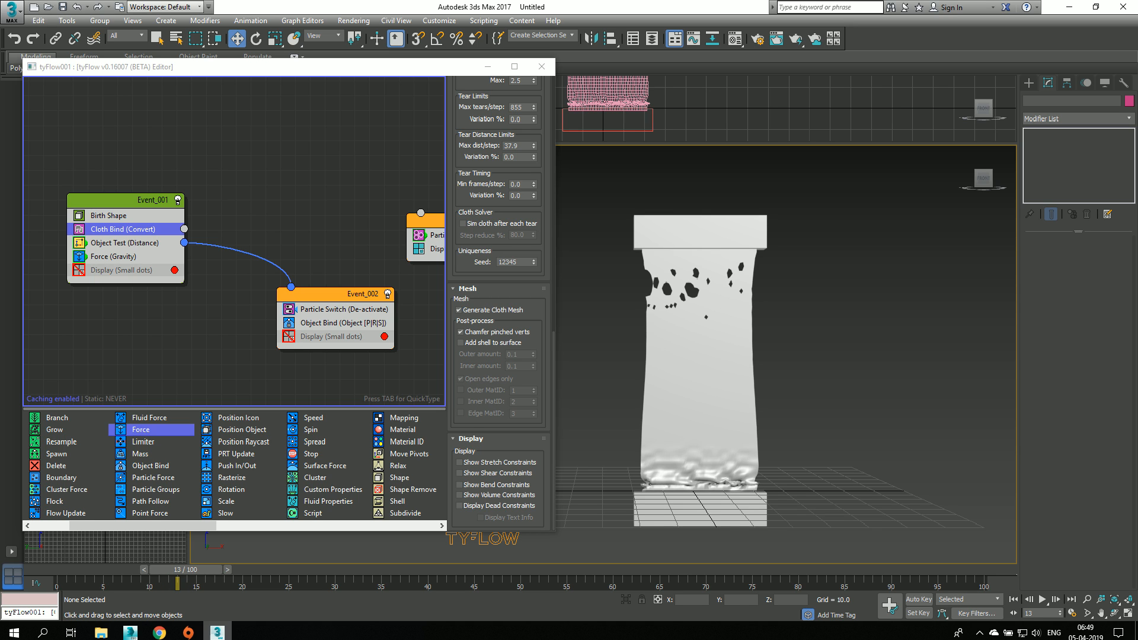
{"action": "middle_click_drag", "start_coordinate": [836, 446], "coordinate": [817, 424]}
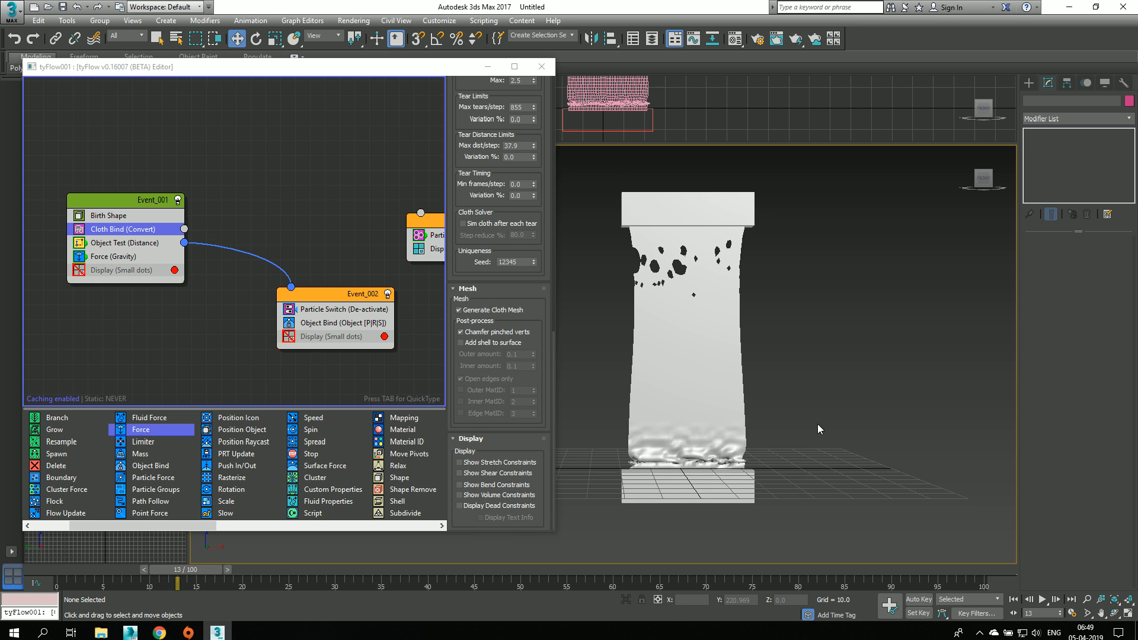
{"action": "left_click", "coordinate": [113, 570]}
{"action": "left_click_drag", "start_coordinate": [115, 570], "coordinate": [344, 570]}
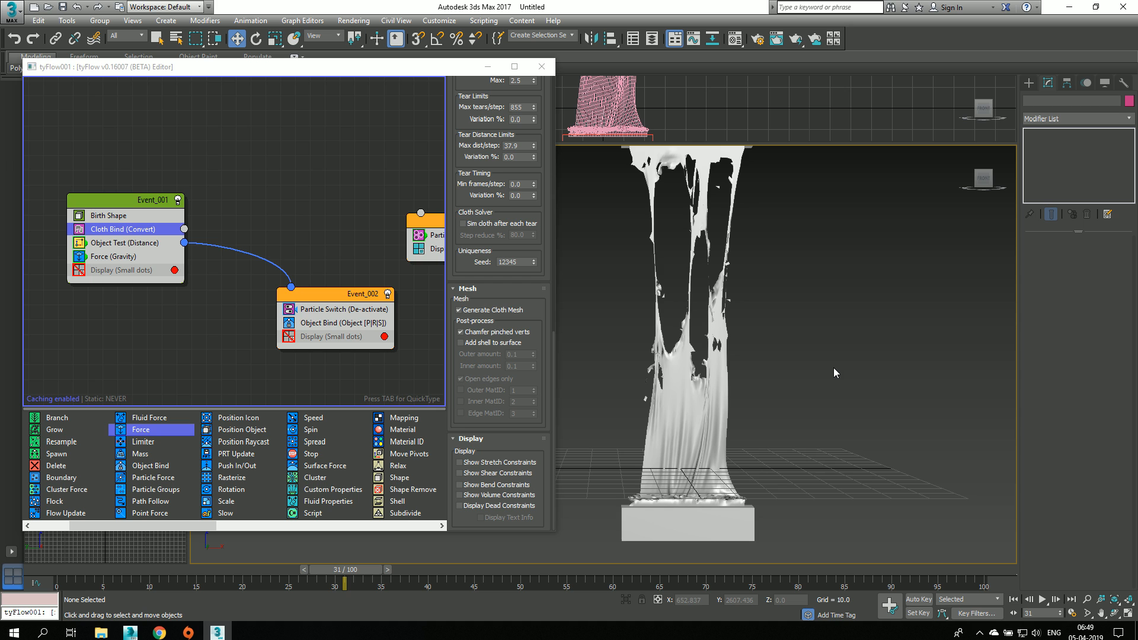